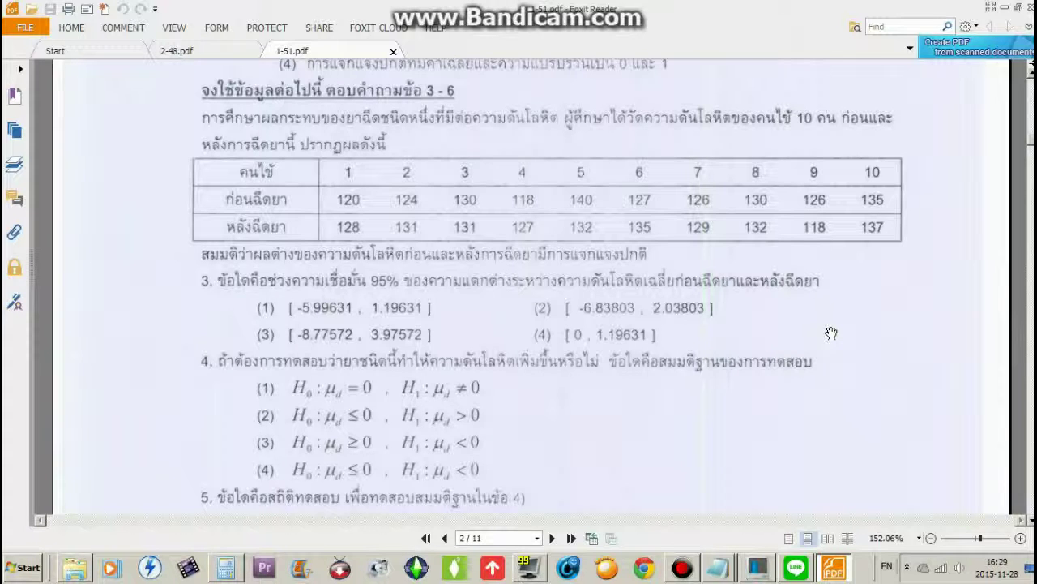
- Examine questions 3 to 6 on the injected drug's blood pressure effect, including the data table, hypotheses and test statistic choices
scroll(830, 333, "down", 3)
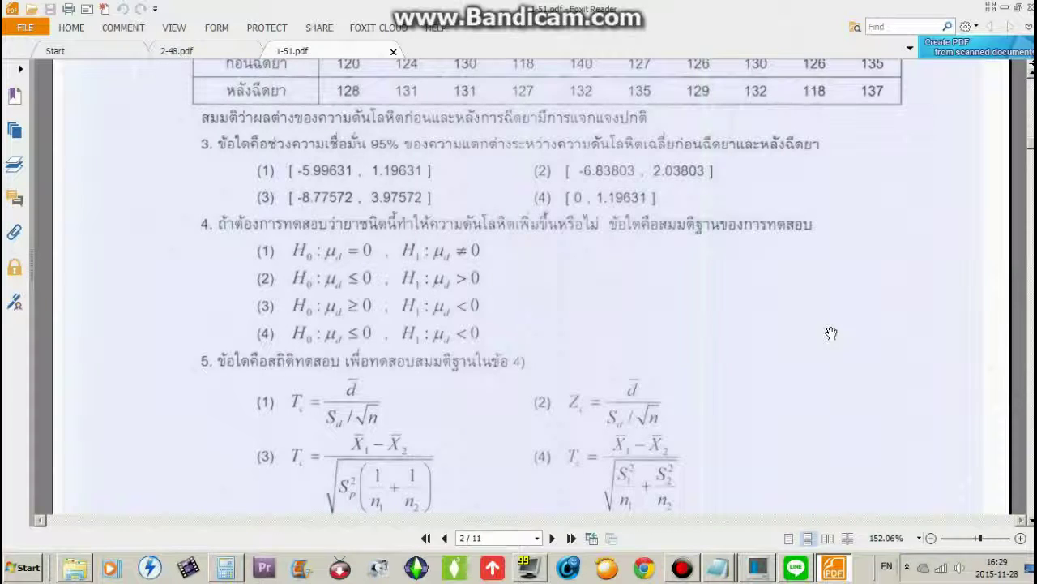
scroll(831, 333, "down", 5)
scroll(843, 341, "up", 6)
scroll(847, 345, "up", 1)
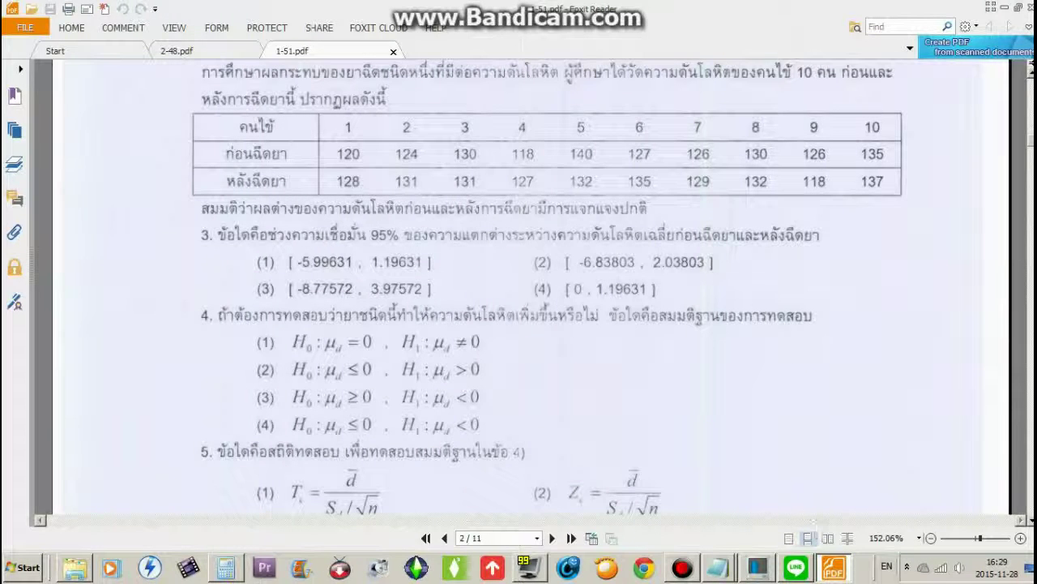
scroll(397, 239, "down", 5)
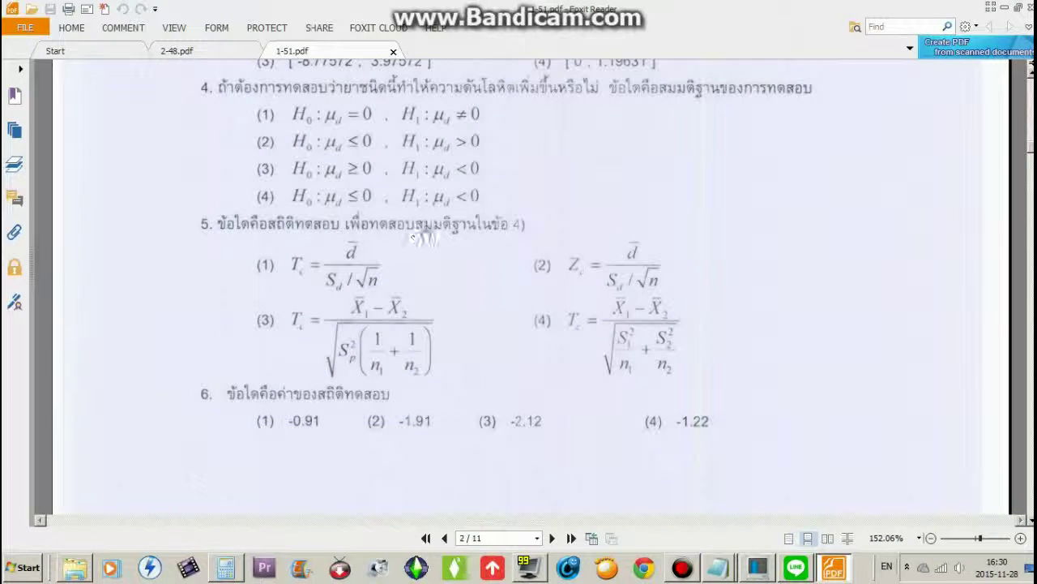
left_click_drag(420, 235, 688, 291)
scroll(470, 343, "up", 4)
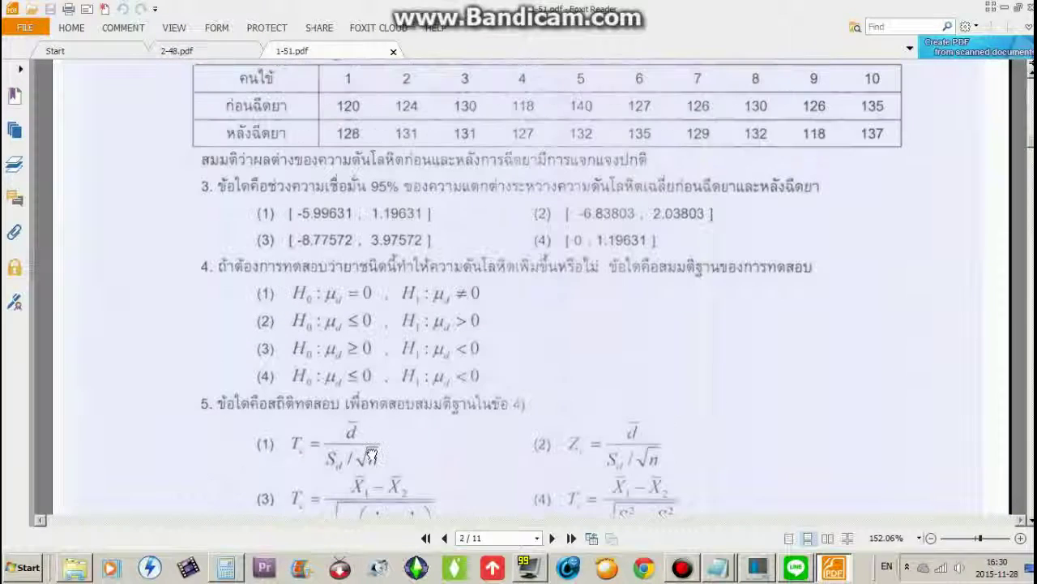
scroll(646, 228, "up", 2)
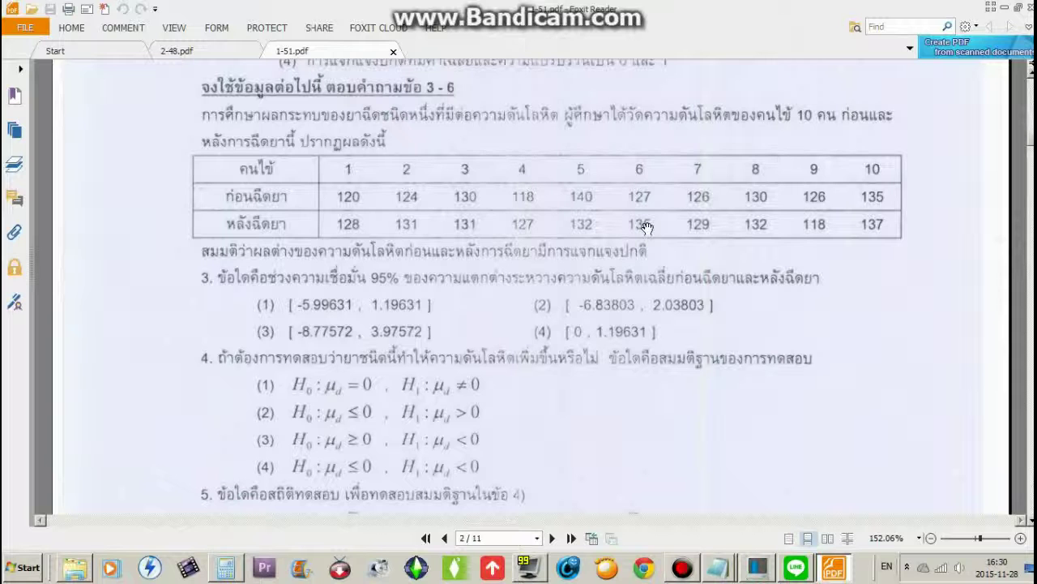
scroll(646, 227, "down", 4)
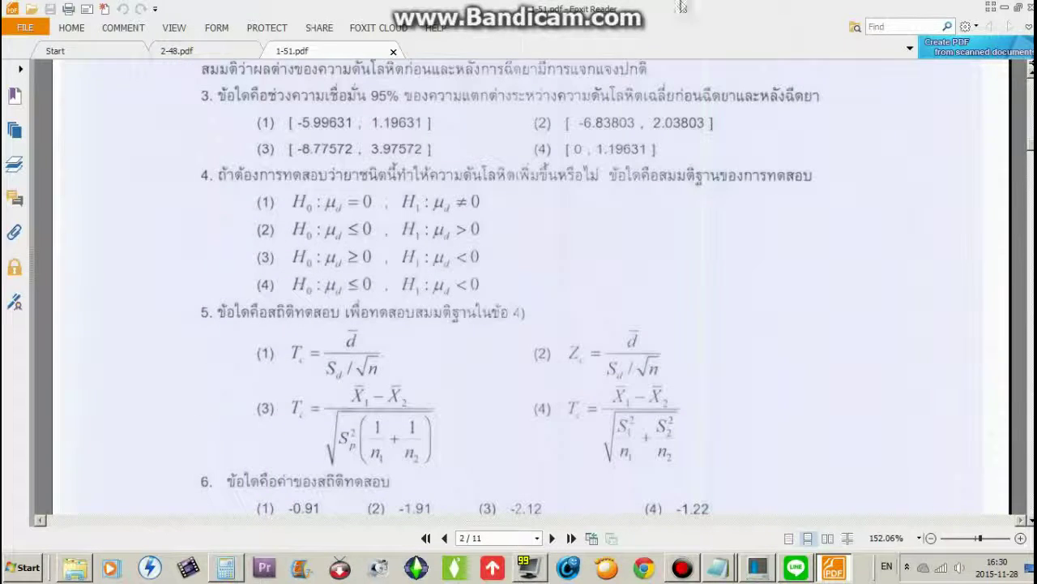
scroll(734, 318, "down", 1)
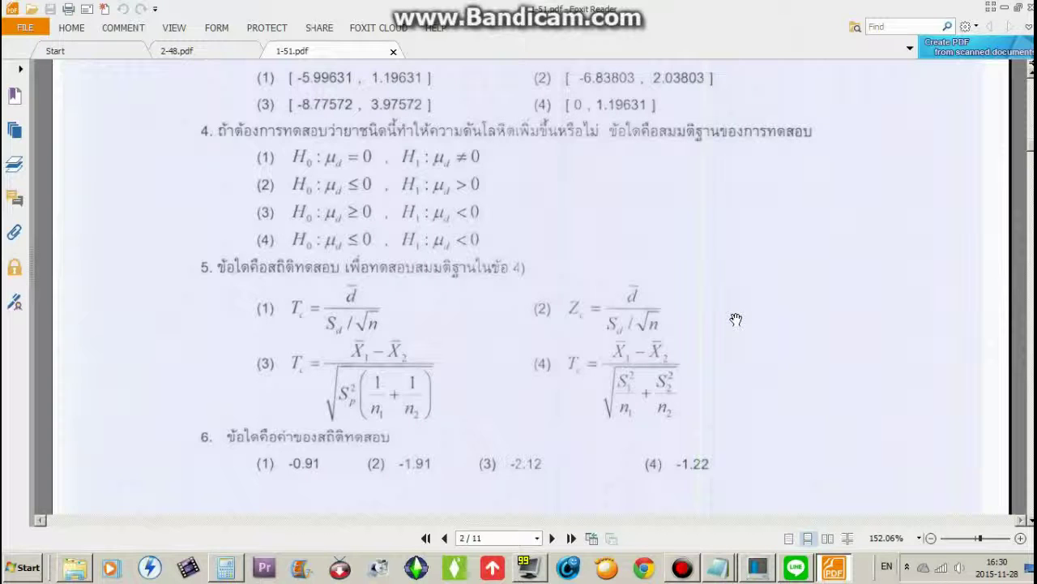
scroll(728, 324, "up", 1)
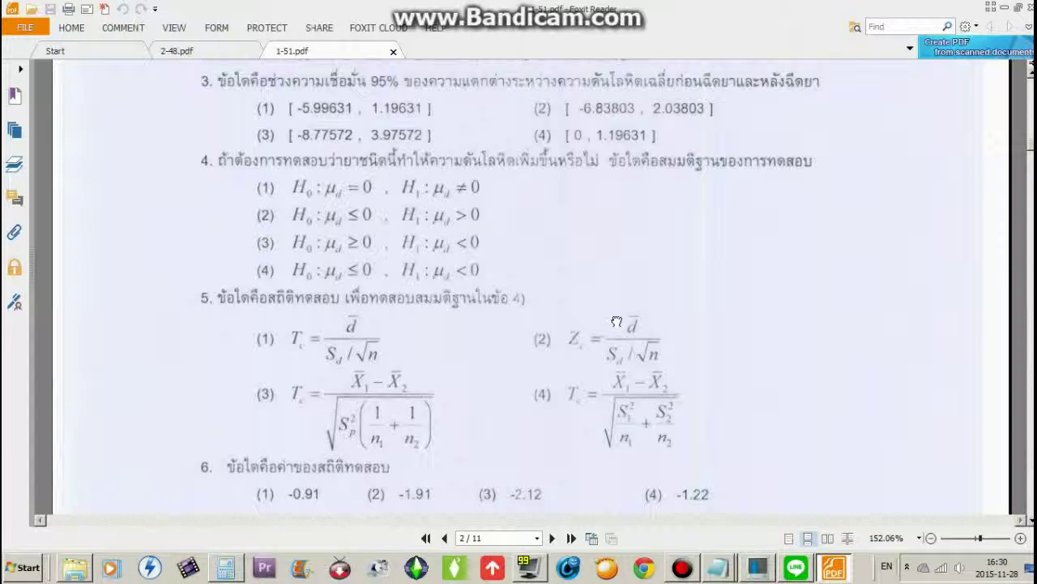
left_click_drag(616, 323, 628, 322)
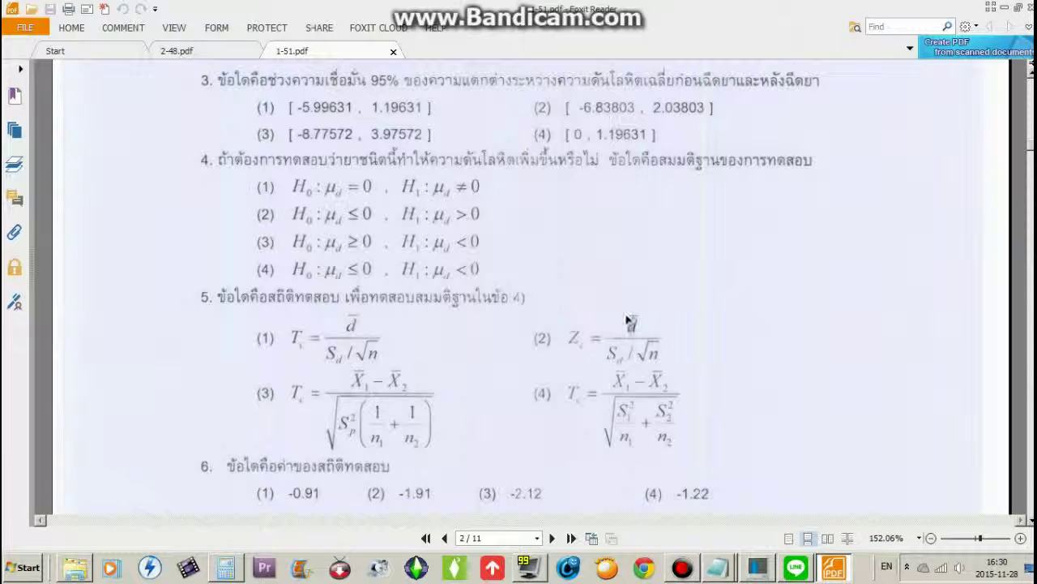
scroll(346, 448, "up", 1)
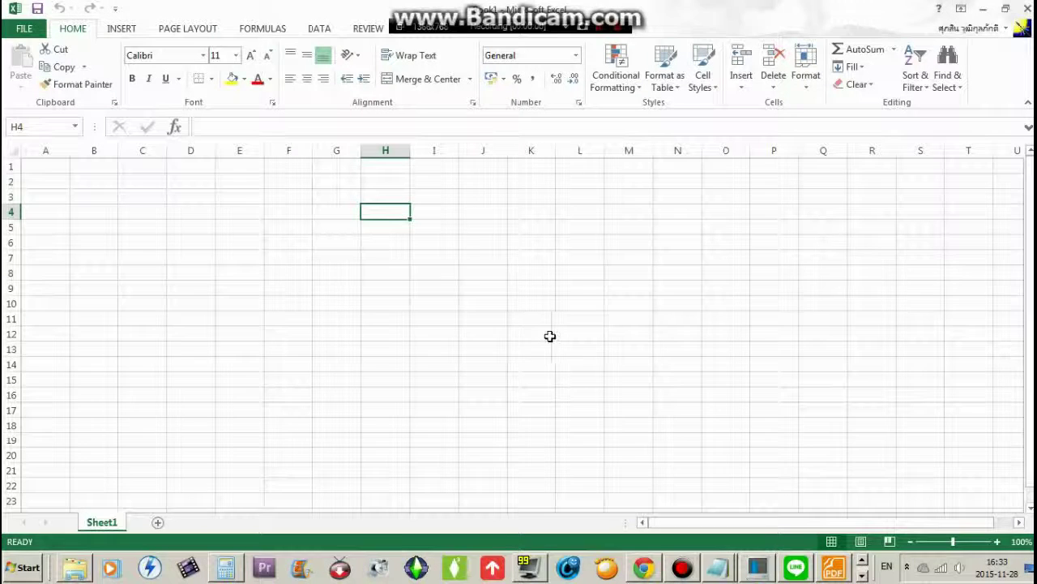
- Switch to 1-51.pdf in Foxit Reader and examine the table of blood pressures before and after injection for the 10 patients
left_click(602, 362)
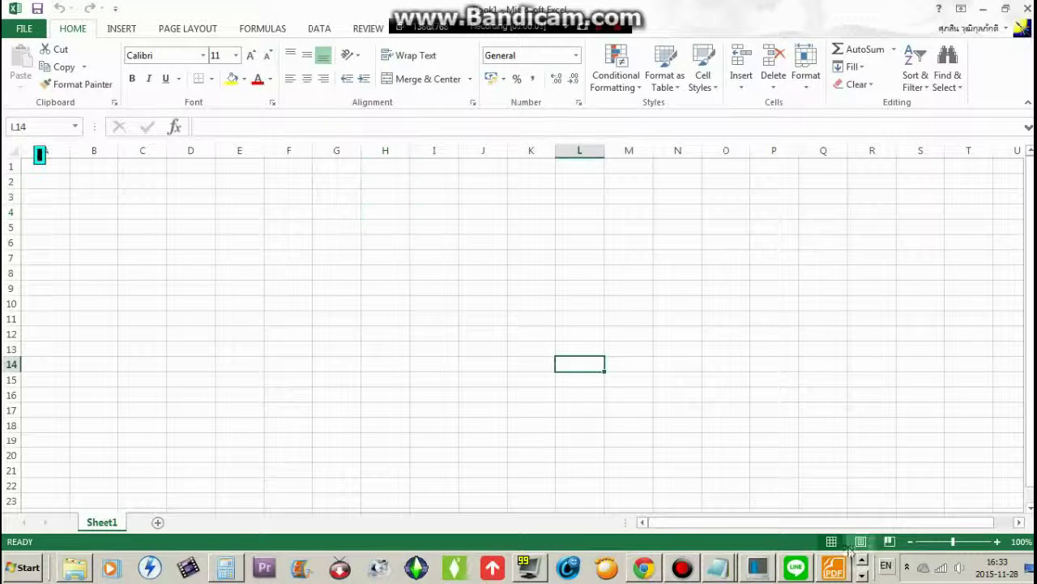
left_click(833, 568)
scroll(578, 369, "up", 10)
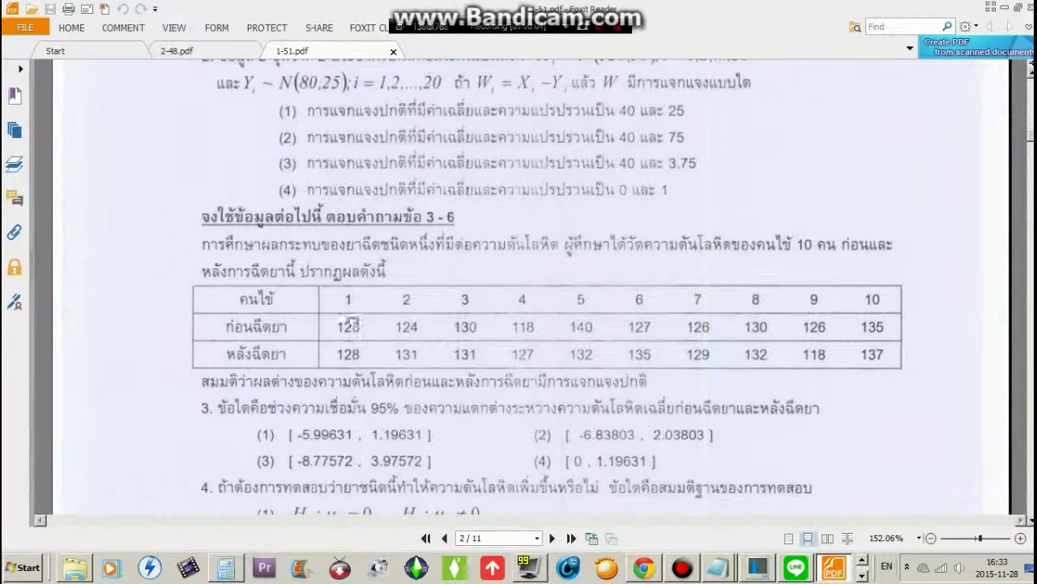
scroll(207, 236, "up", 1)
scroll(486, 244, "down", 2)
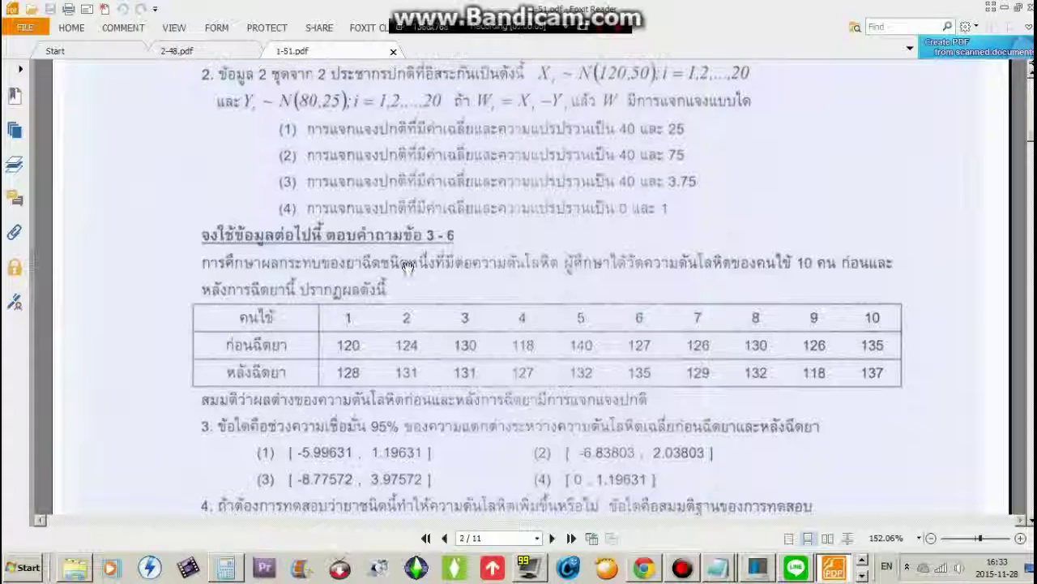
scroll(714, 243, "down", 3)
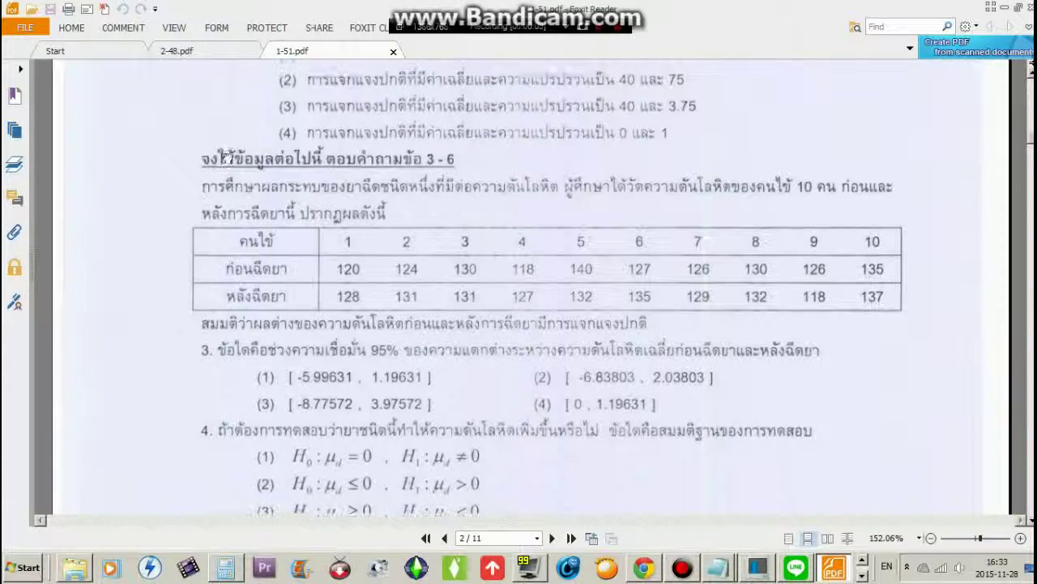
scroll(798, 150, "up", 1)
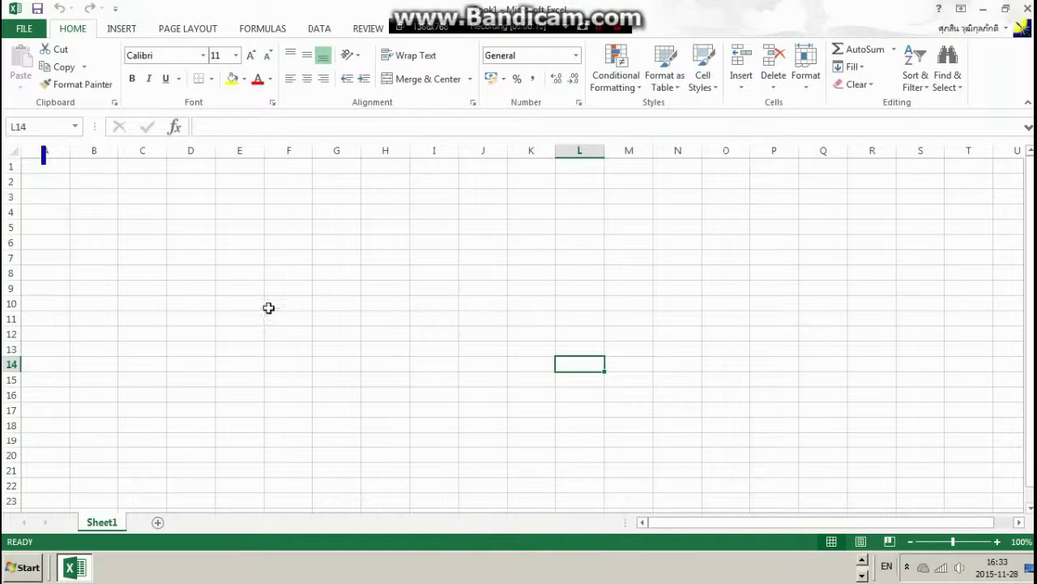
- Switch to the blank Excel workbook and enter the first two before-injection blood pressures, 120 and 124, in cells A2 and A3
left_click(44, 166)
key("Right")
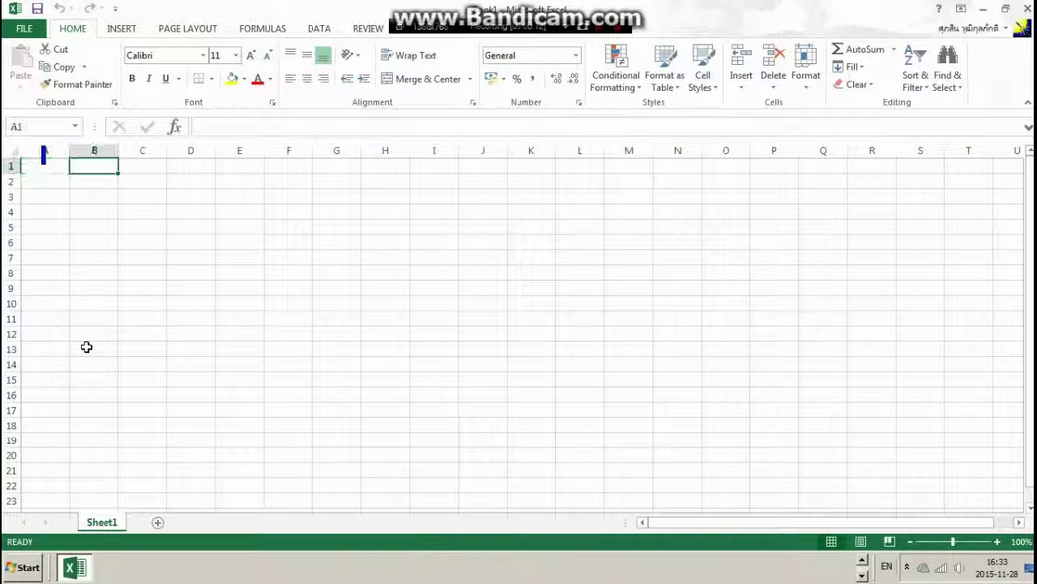
key("Down")
key("Left")
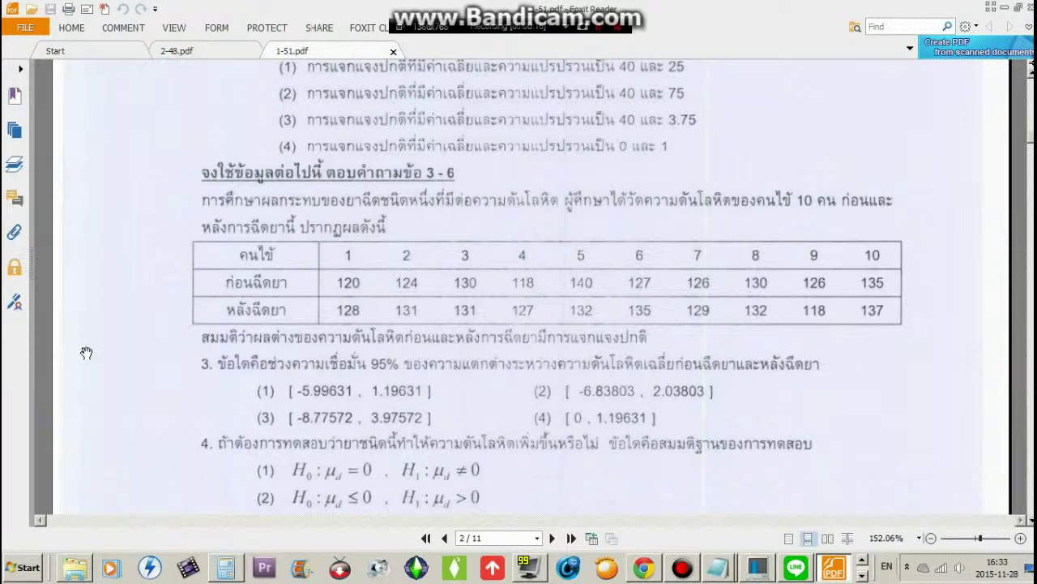
key("alt+Tab")
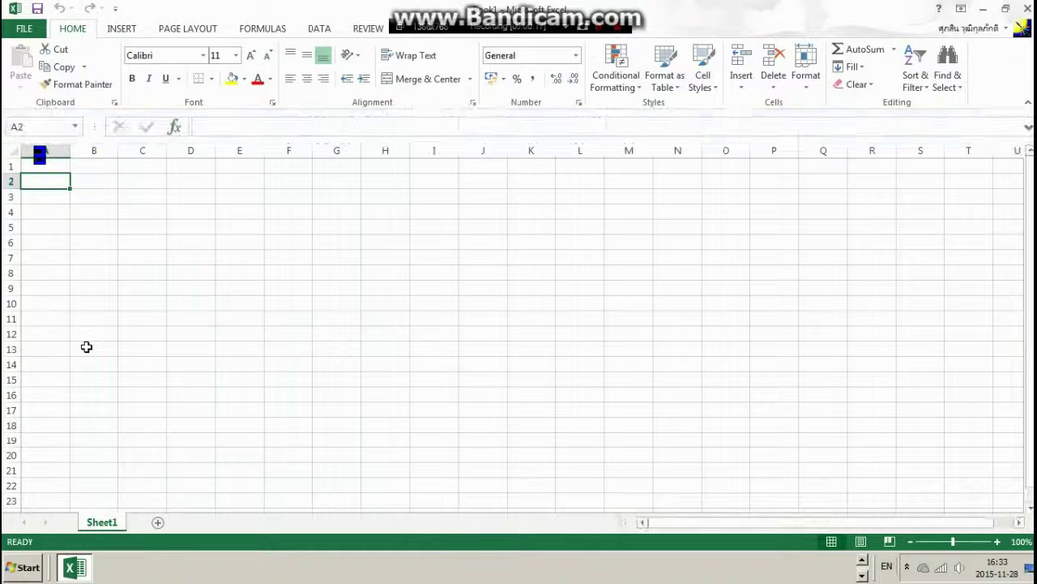
type("120")
key("Return")
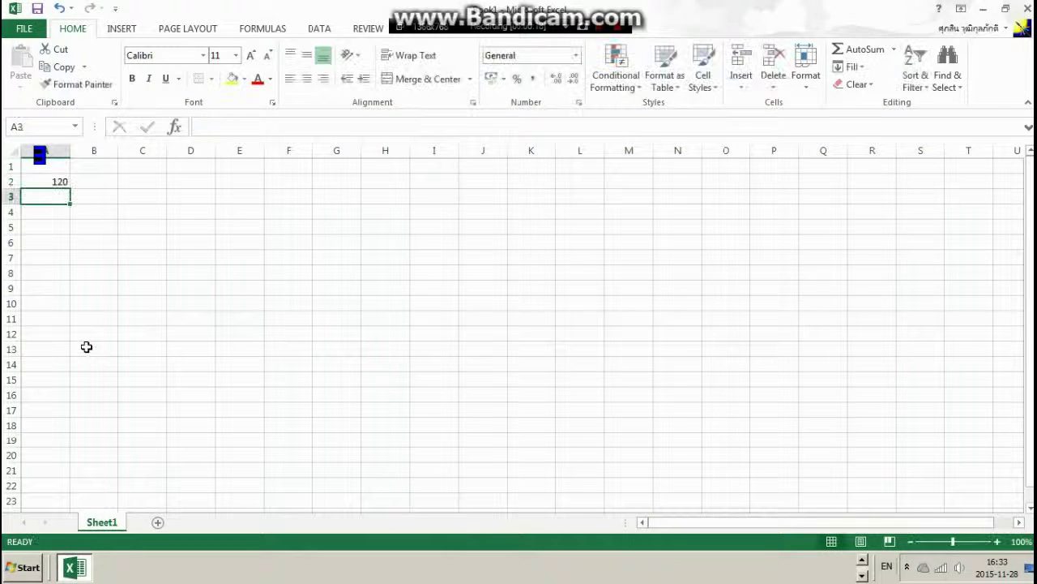
type("124")
key("Return")
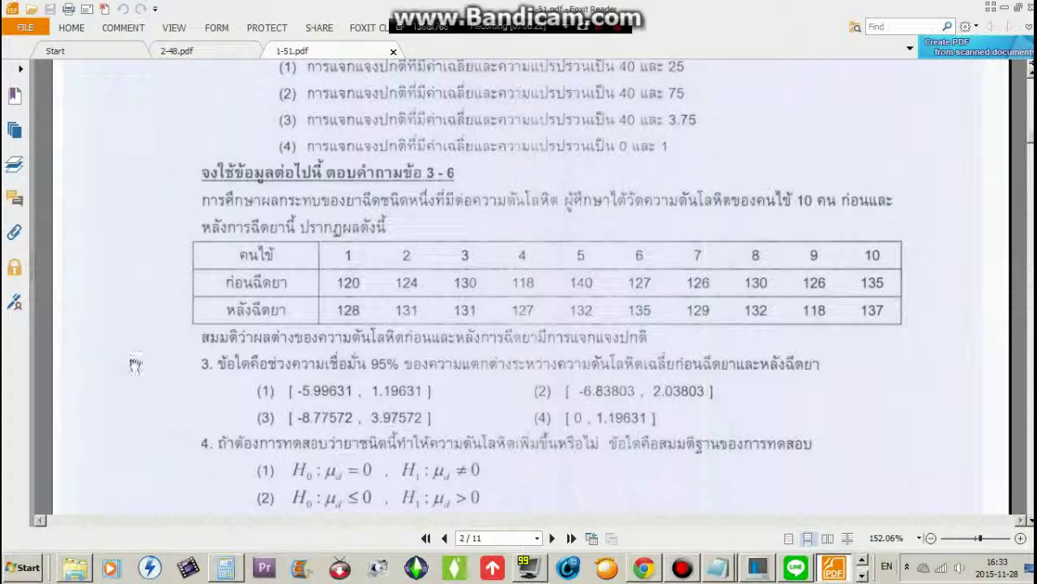
- Exit Fraps and accept unloading it
right_click(529, 567)
left_click(489, 540)
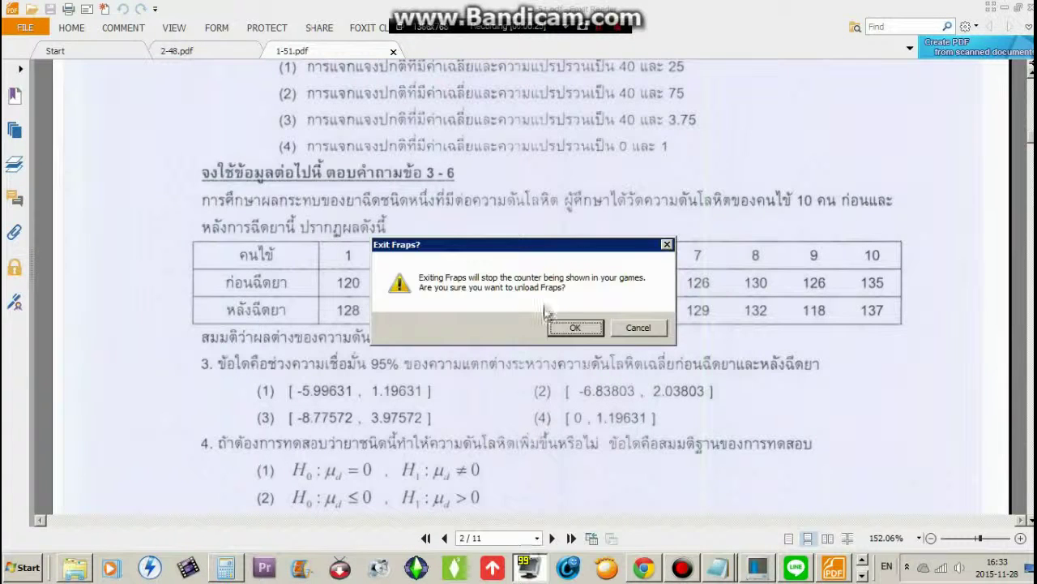
left_click(556, 327)
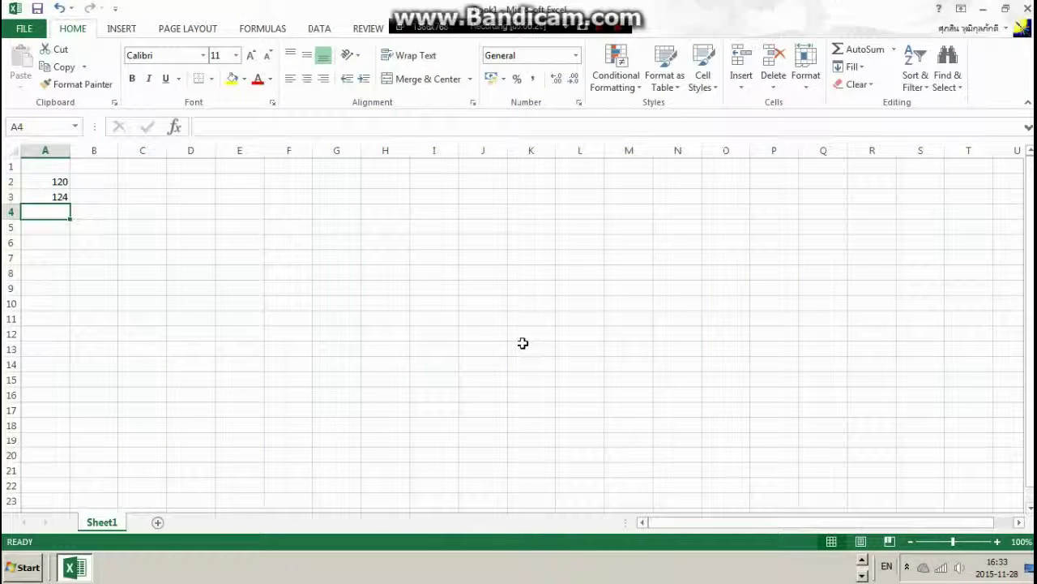
- Enter the before-injection values of patients 3 and 4 from the PDF table, 130 and 118, in Excel cells A4 and A5
key("alt+Tab")
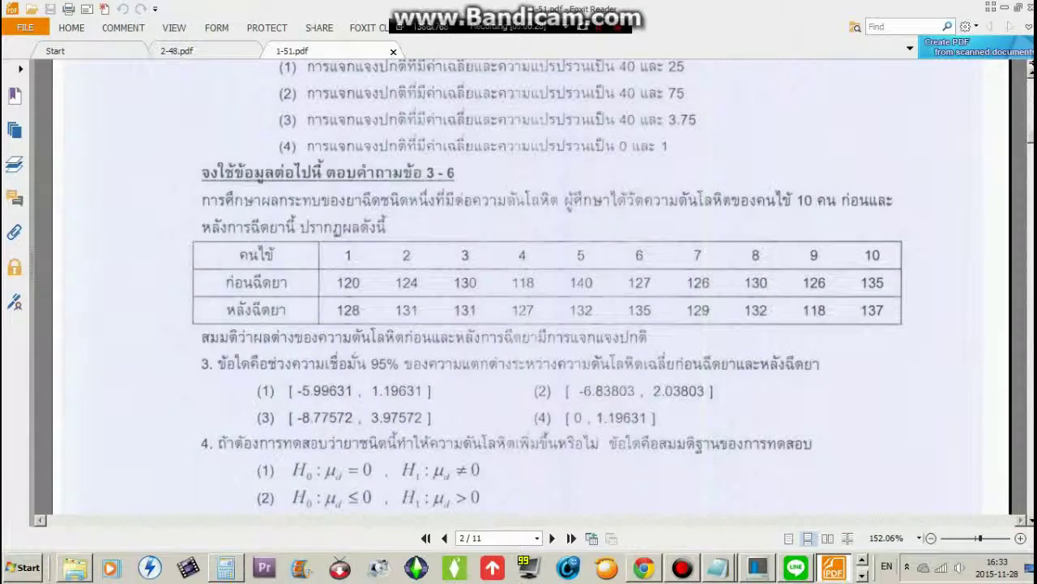
key("alt+Tab")
type("130")
key("Return")
key("alt+Tab")
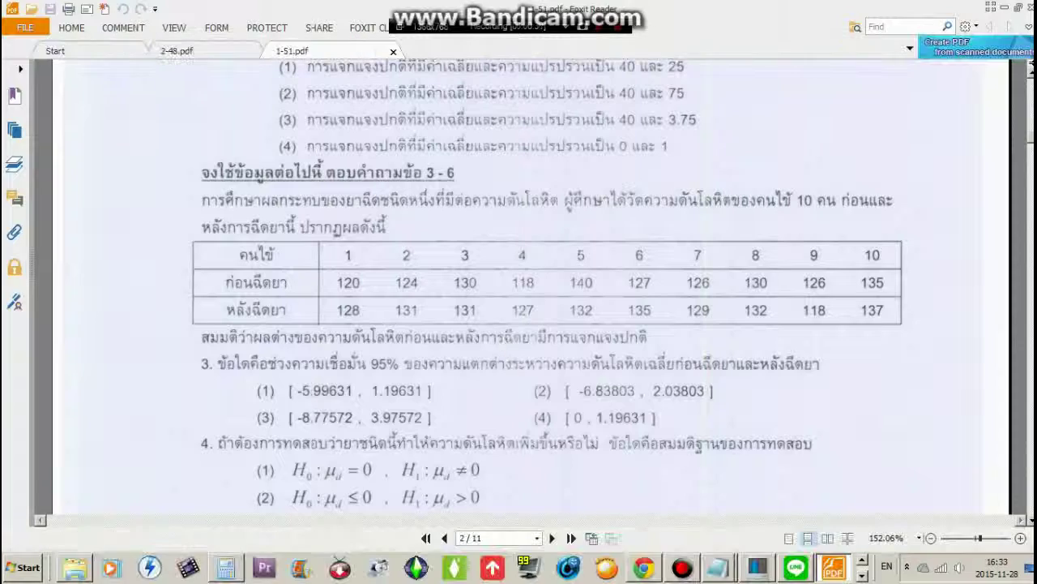
key("alt+Tab")
type("11")
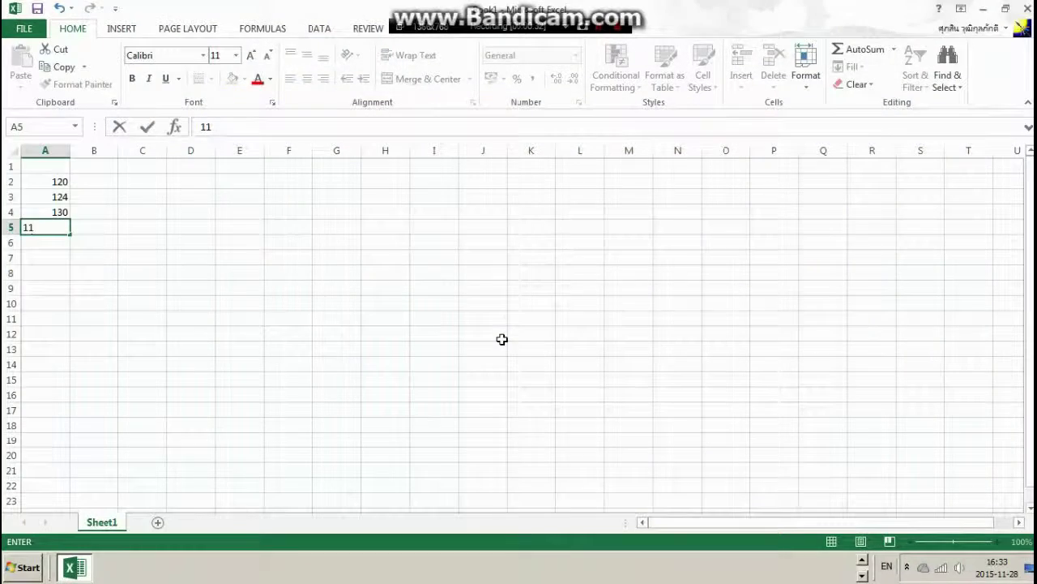
type("8")
key("Return")
- Enter the before-injection values of patients 5 and 6 from the PDF table, 140 and 127, in Excel cells A6 and A7
key("alt+Tab")
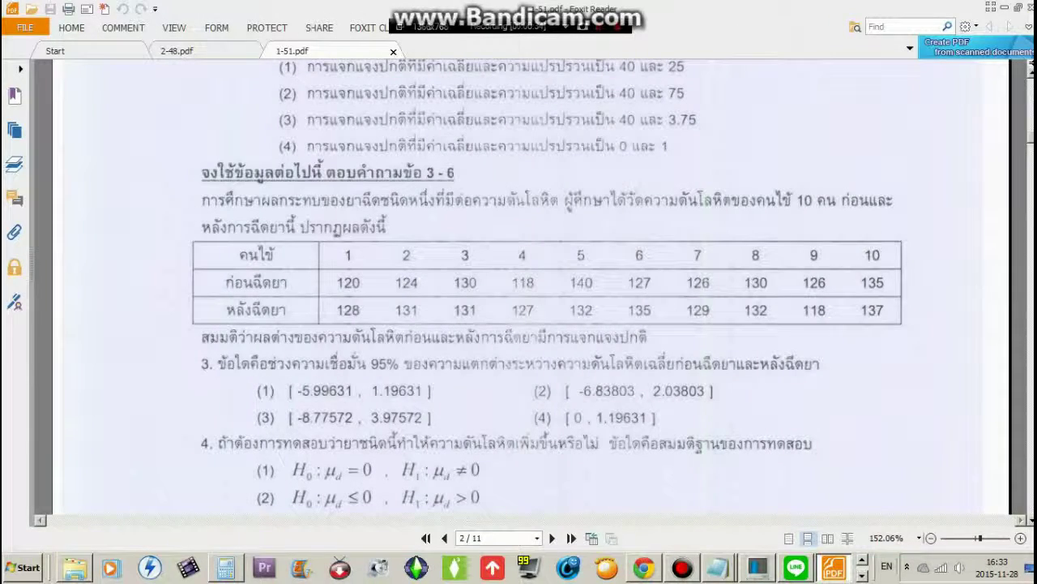
key("alt+Tab")
type("140")
key("Return")
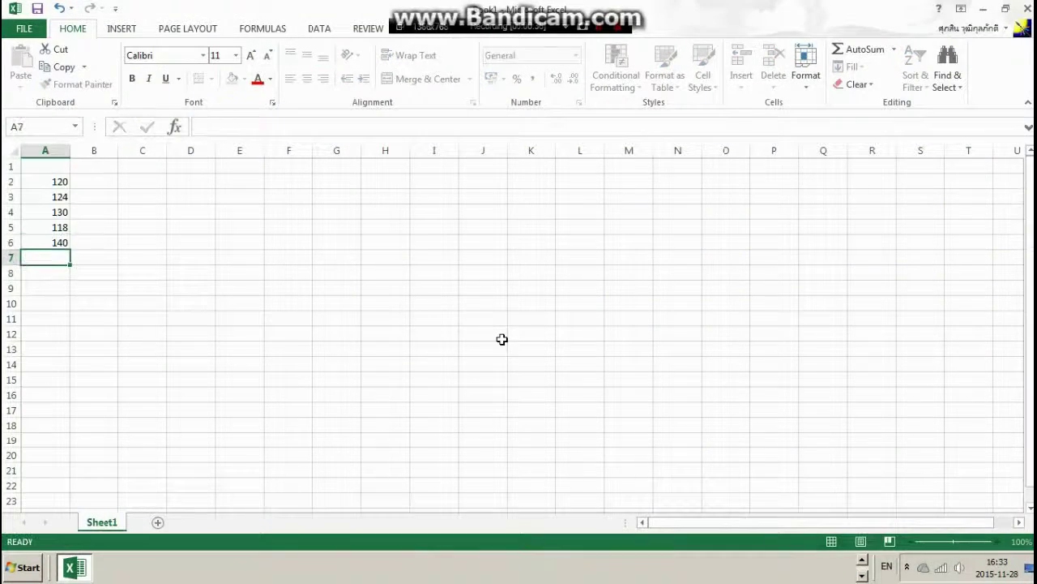
key("alt+Tab")
key("alt+Tab")
type("127")
key("Return")
- Enter the before-injection values of patients 7 and 8 from the PDF table, 126 and 130, in Excel cells A8 and A9
key("alt+Tab")
key("alt+Tab")
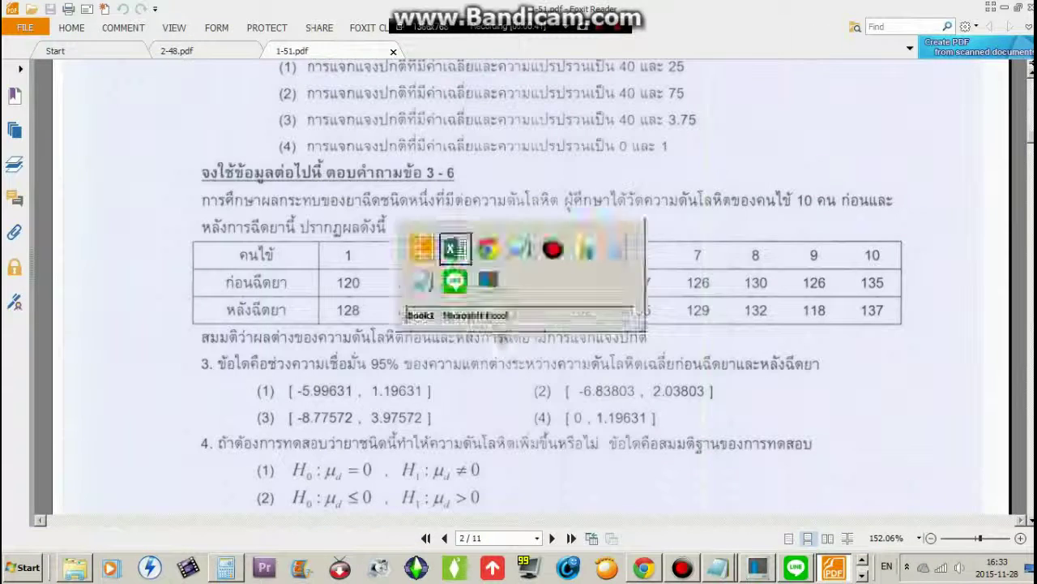
type("12")
type("6")
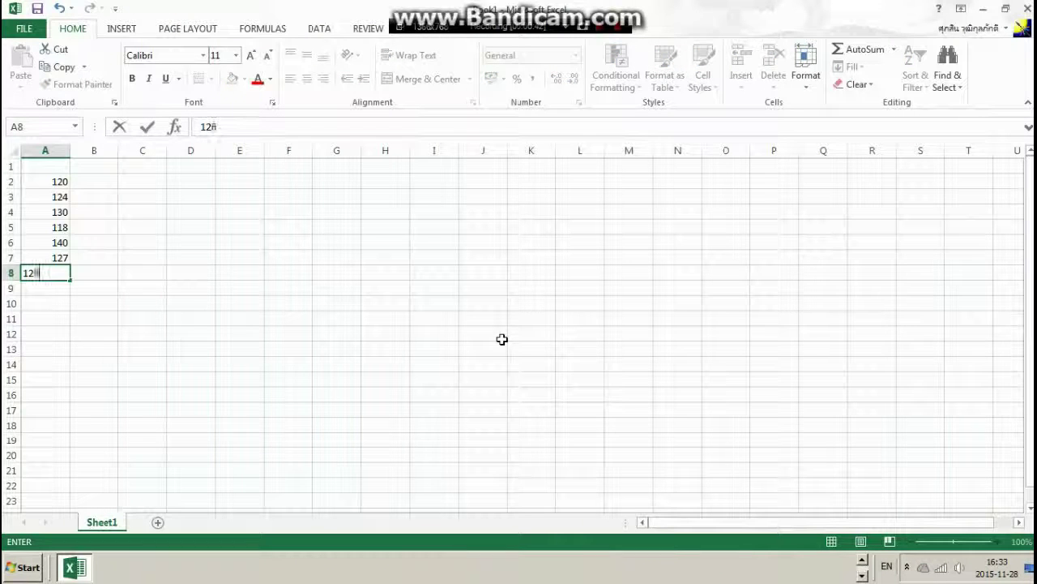
key("Return")
key("alt+Tab")
key("alt+Tab")
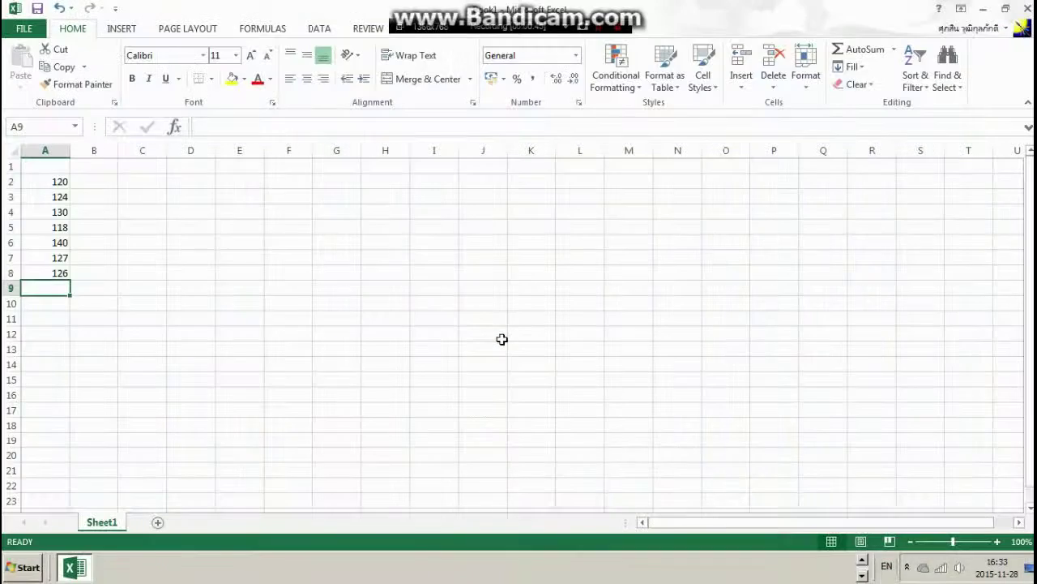
type("130")
key("Return")
- Enter the before-injection values of patients 9 and 10 from the PDF table, 126 and 135, in Excel cells A10 and A11
key("alt+Tab")
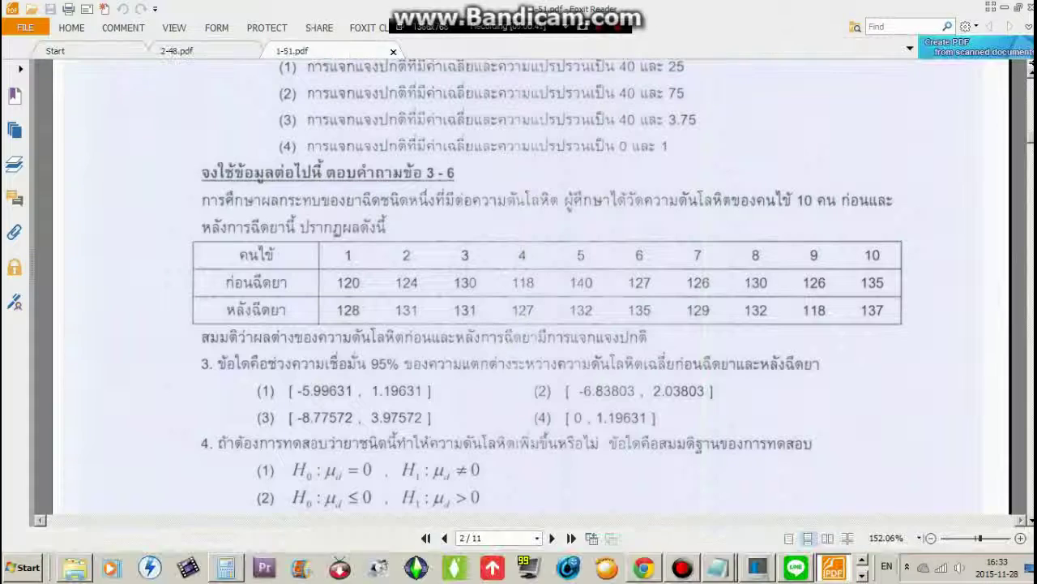
key("alt+Tab")
type("12")
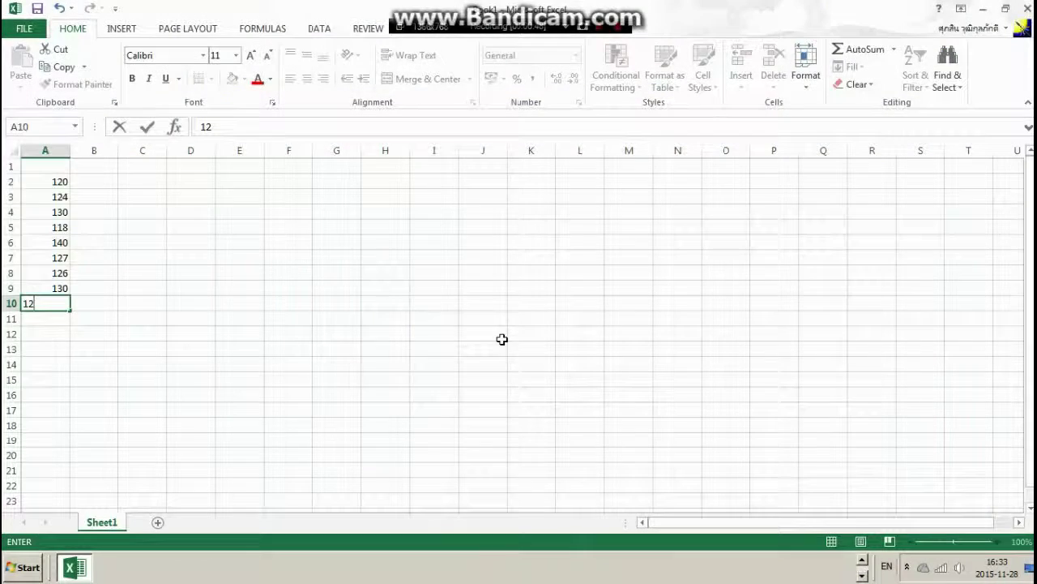
type("6")
key("Return")
key("alt+Tab")
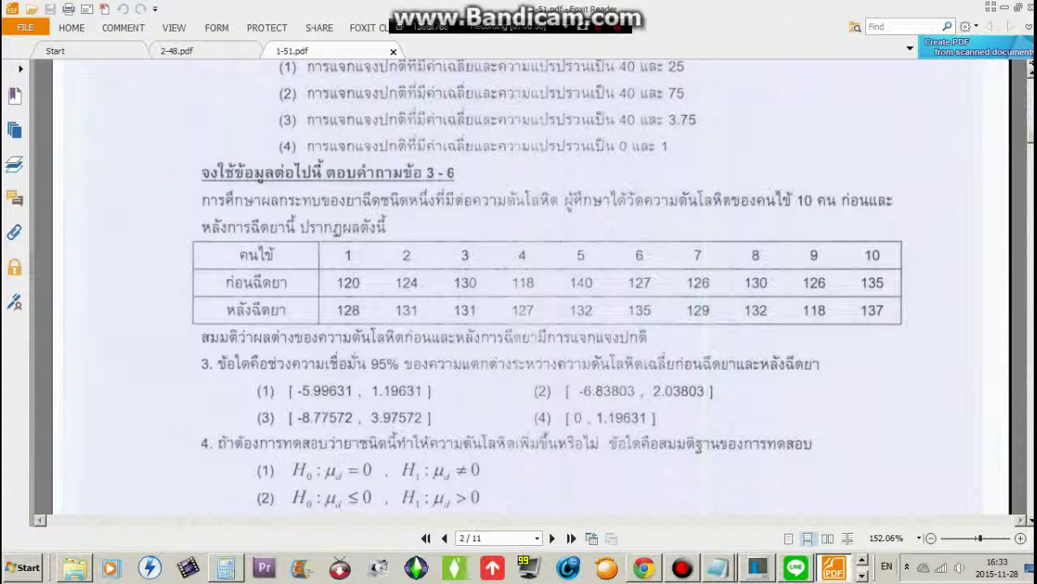
key("alt+Tab")
type("135")
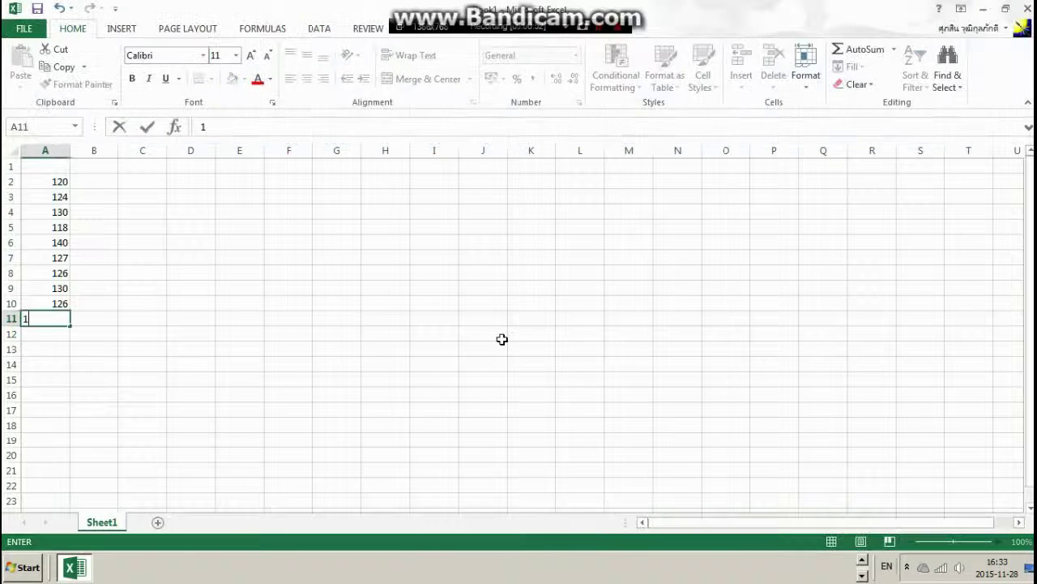
key("Return")
- Enter the after-injection value of patient 1 from the PDF table, 128, in Excel cell B2
key("Up")
key("Up")
key("Up")
key("Up")
key("Up")
key("Up")
key("Up")
key("Up")
key("Up")
key("Up")
key("Up")
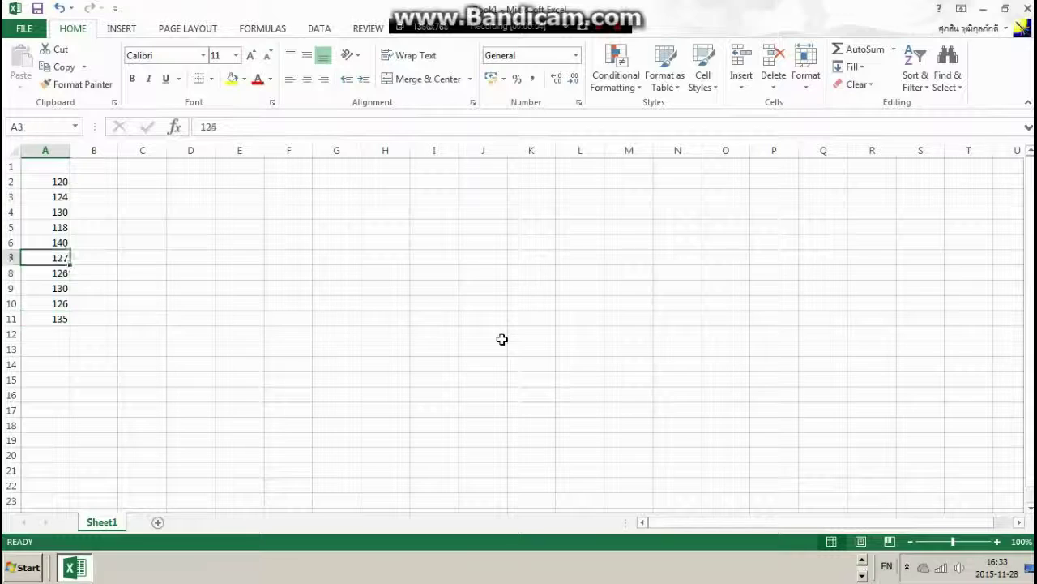
key("Down")
key("Right")
key("alt+Tab")
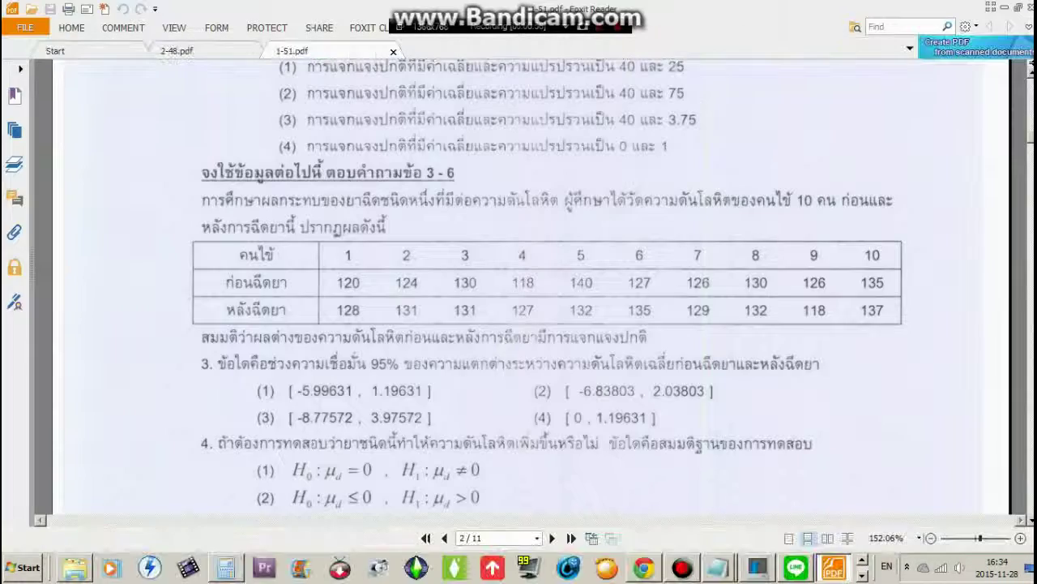
key("alt+Tab")
type("128")
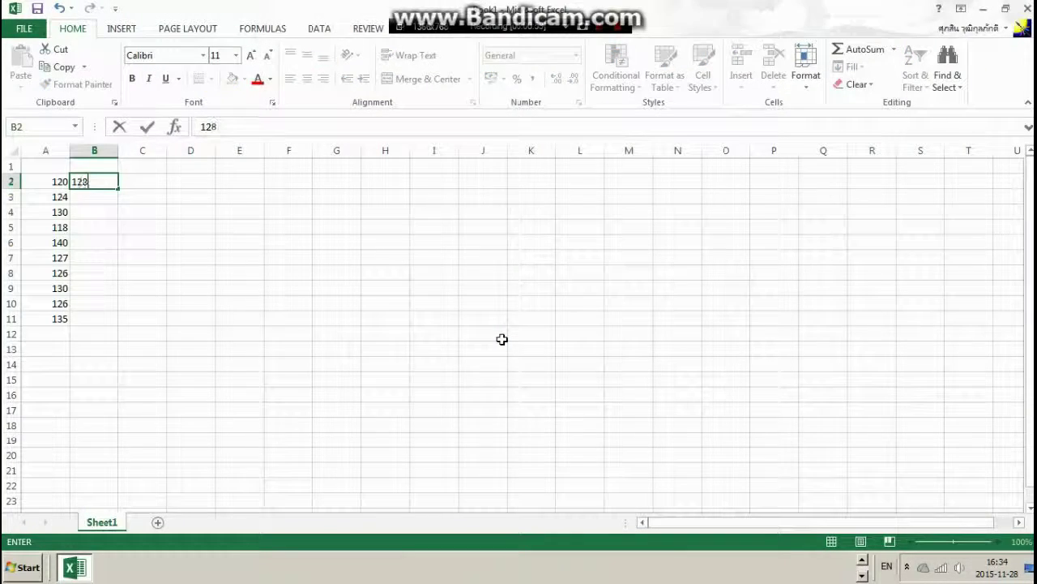
key("Return")
- Enter the after-injection values of patients 2 and 3 from the PDF table, 131 and 131, in Excel cells B3 and B4
key("alt+Tab")
key("alt+Tab")
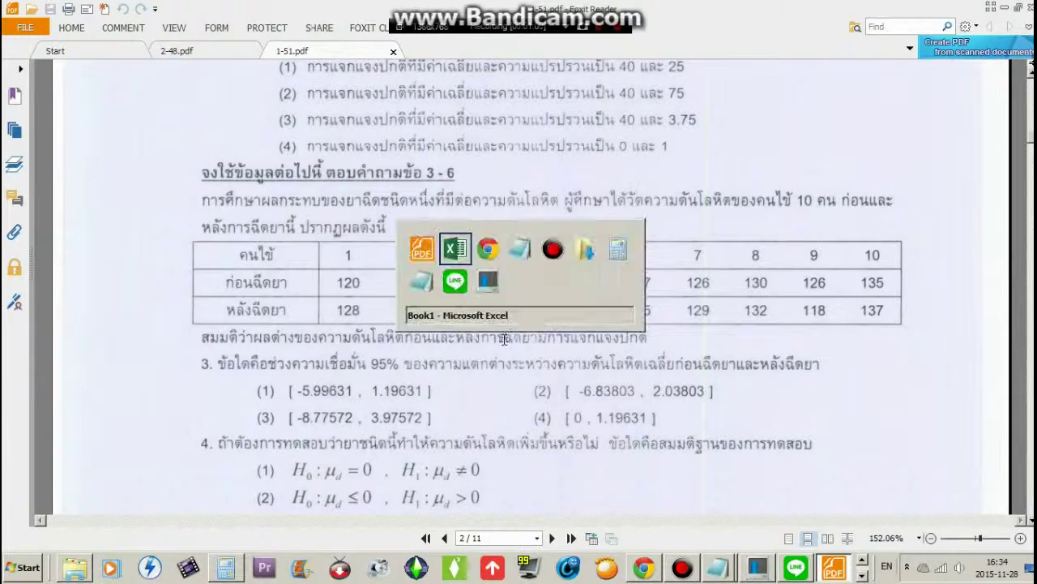
type("131")
key("Return")
key("alt+Tab")
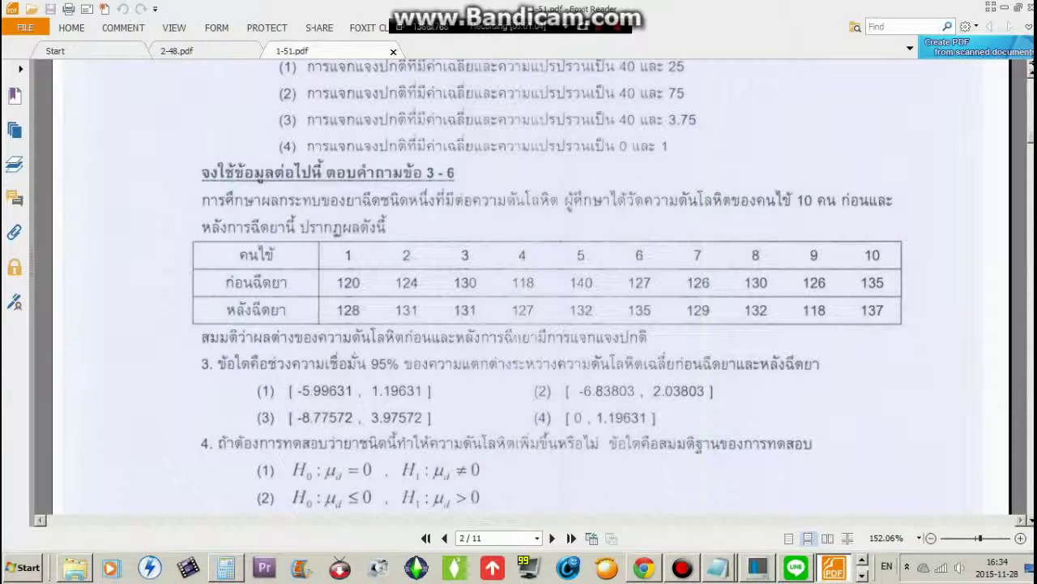
key("alt+Tab")
type("131")
key("Return")
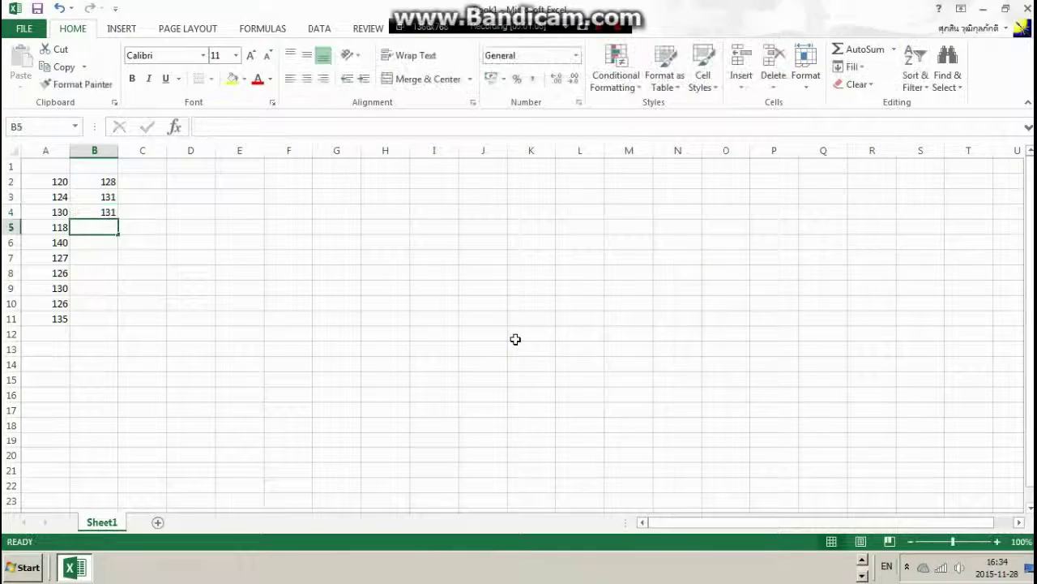
- Enter the after-injection value of patient 4 from the PDF table, 127, in Excel cell B5
key("alt+Tab")
key("alt+Tab")
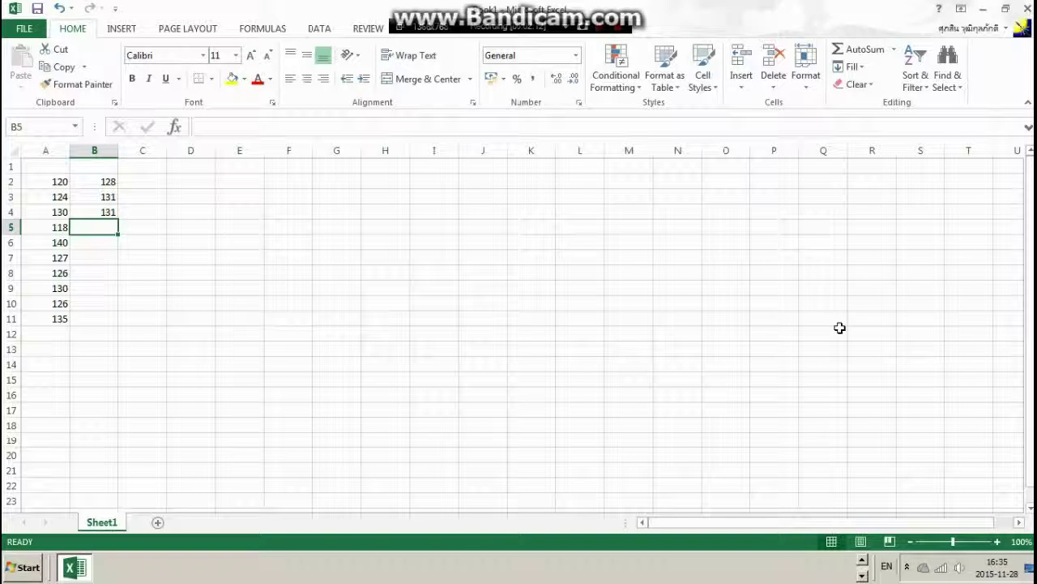
key("alt+Tab")
key("alt+Tab")
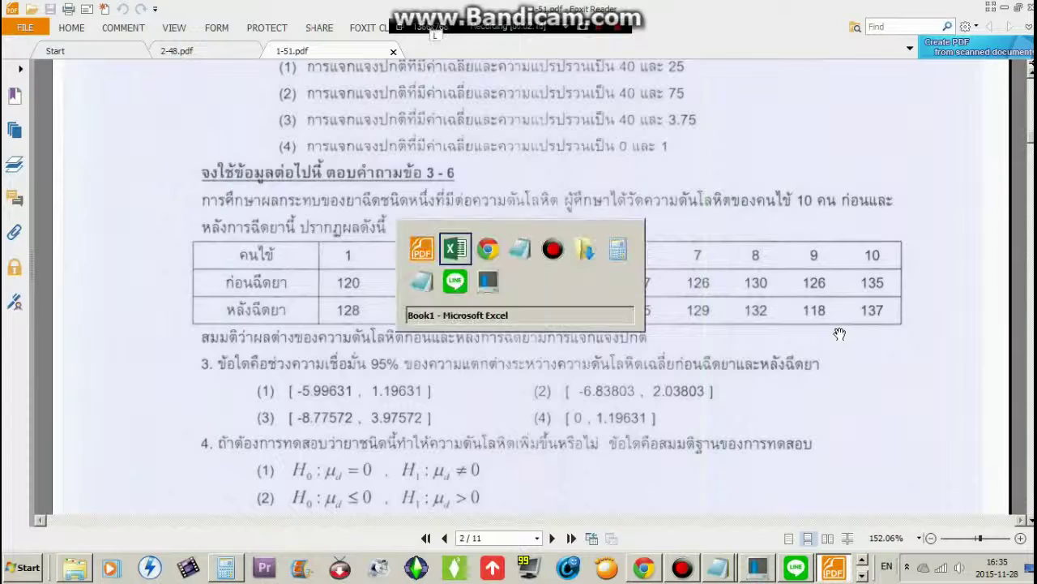
key("Left")
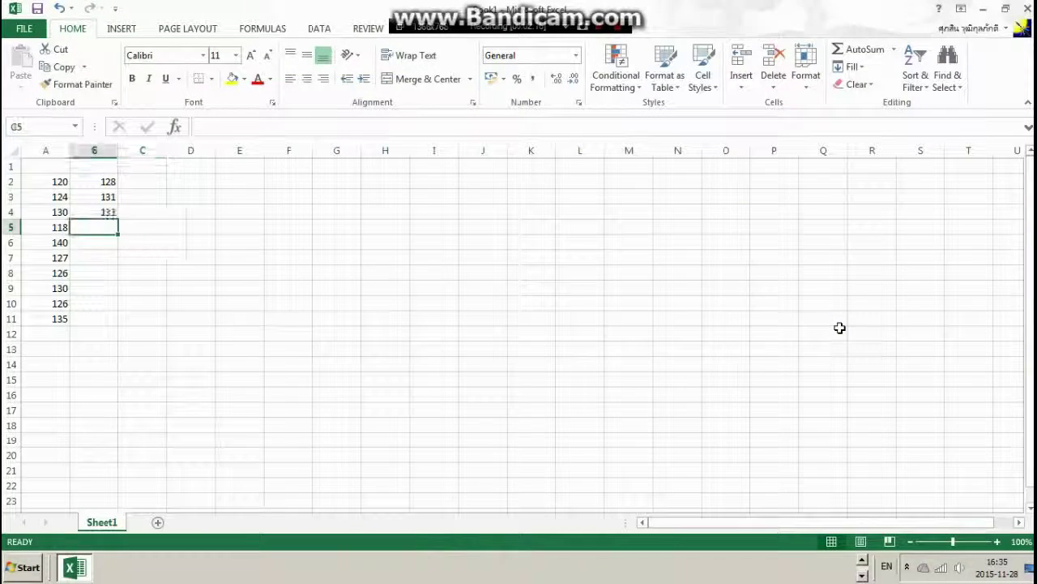
key("alt+Tab")
key("alt+Tab")
type("127")
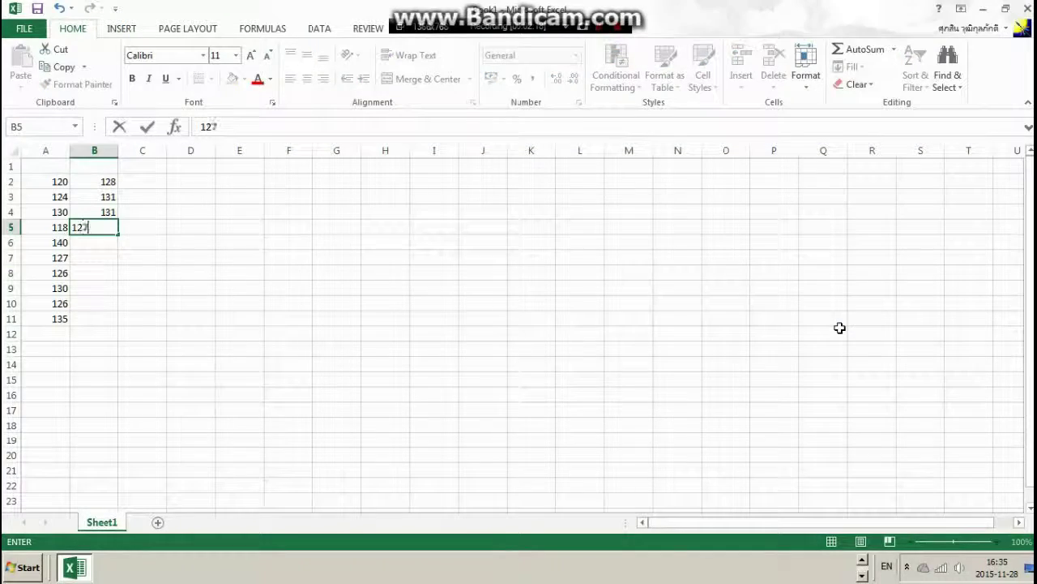
key("Return")
key("Right")
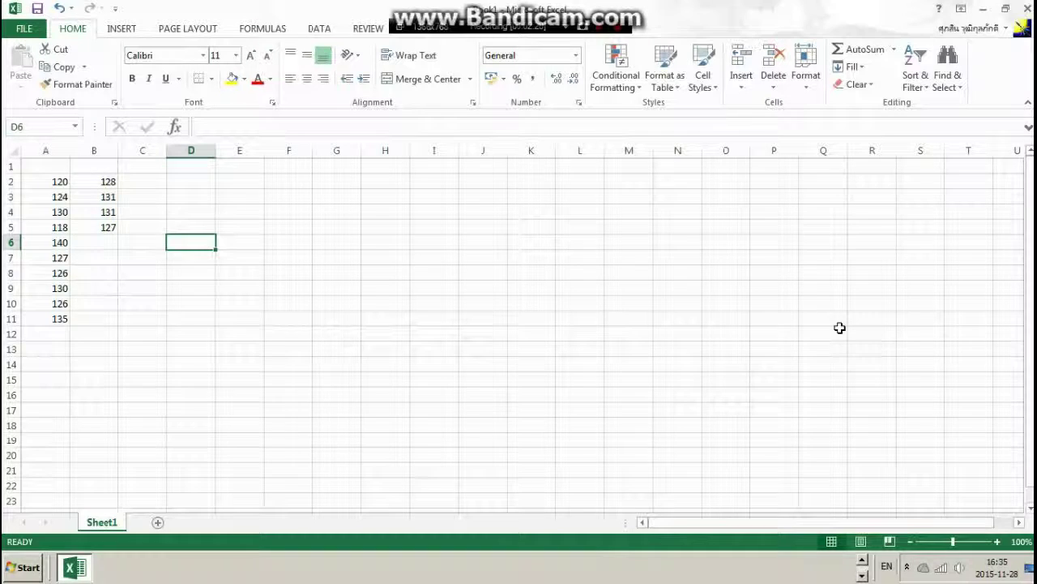
- Enter the after-injection values of patients 5 and 6 from the PDF table, 132 and 135, in Excel cells B6 and B7
key("alt+Tab")
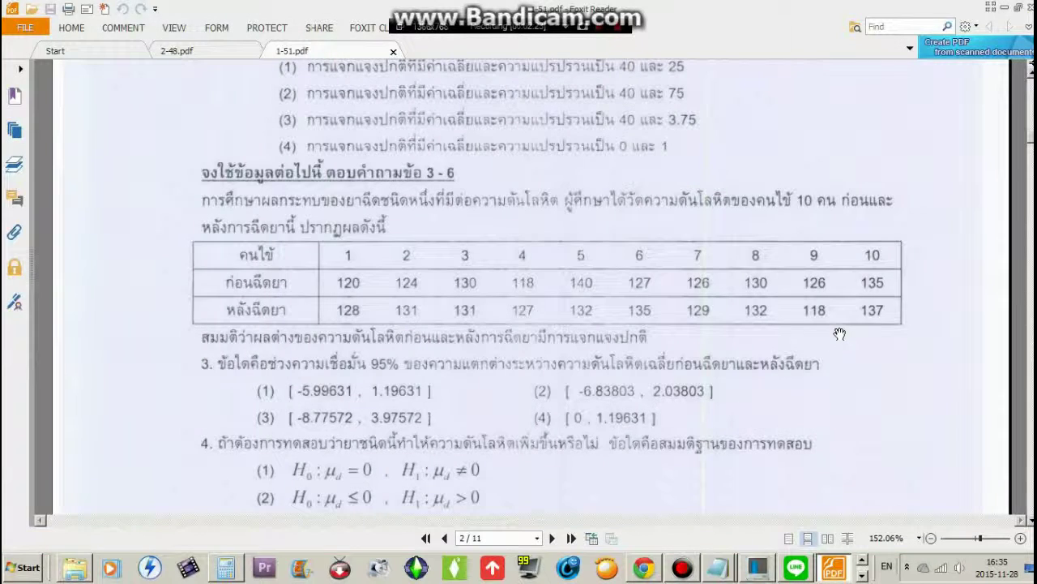
key("alt+Tab")
key("Left")
key("Left")
type("132")
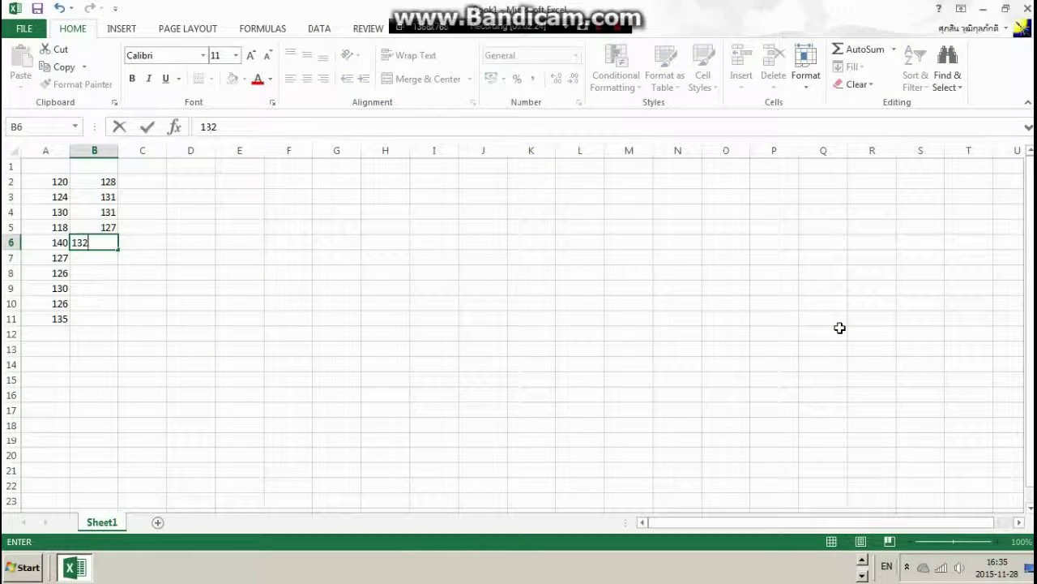
key("Return")
key("alt+Tab")
key("alt+Tab")
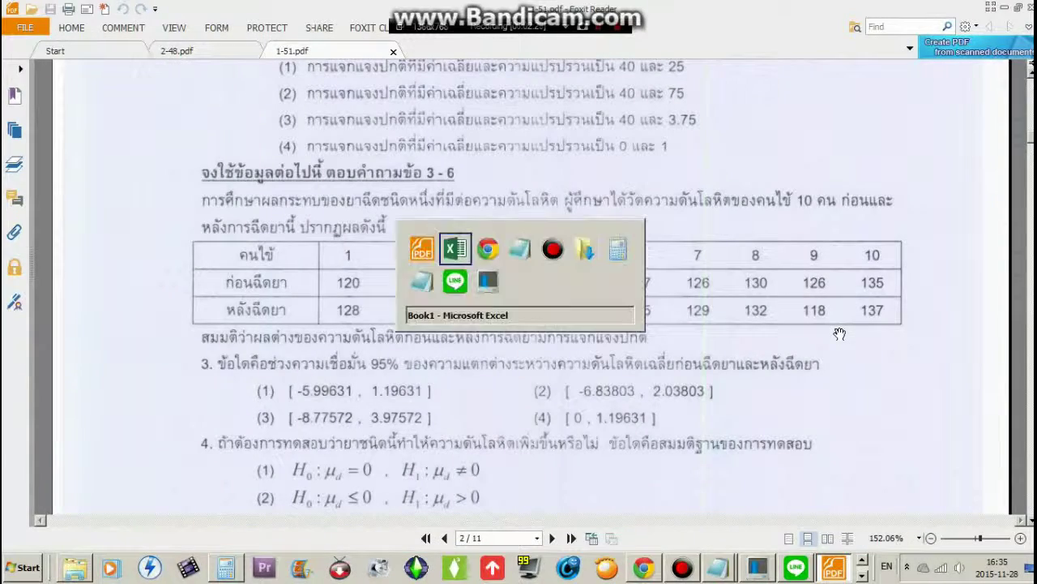
type("135")
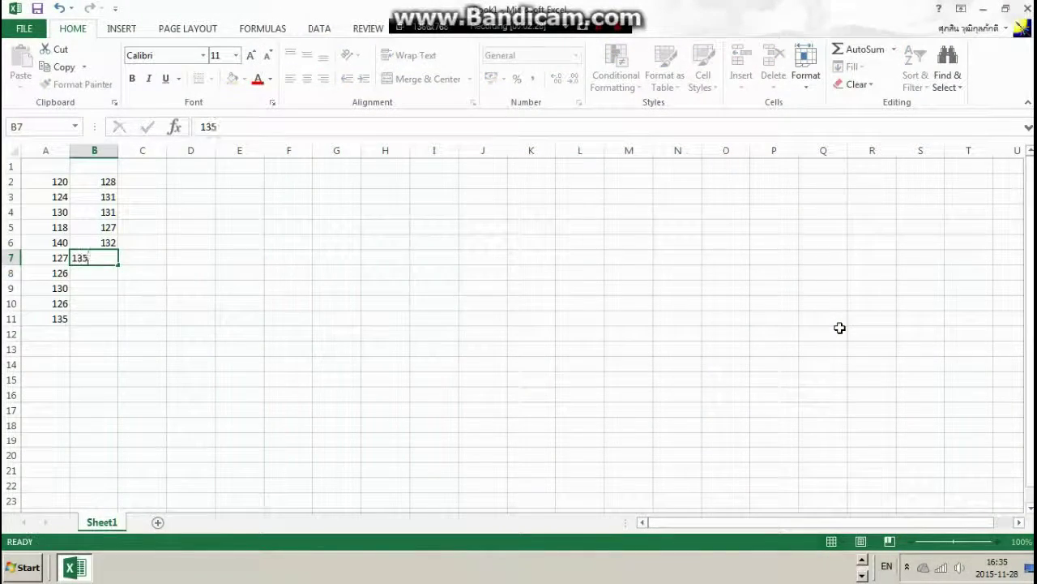
key("Return")
- Enter the after-injection values of patients 7 and 8 from the PDF table, 129 and 132, in Excel cells B8 and B9
key("alt+Tab")
key("alt")
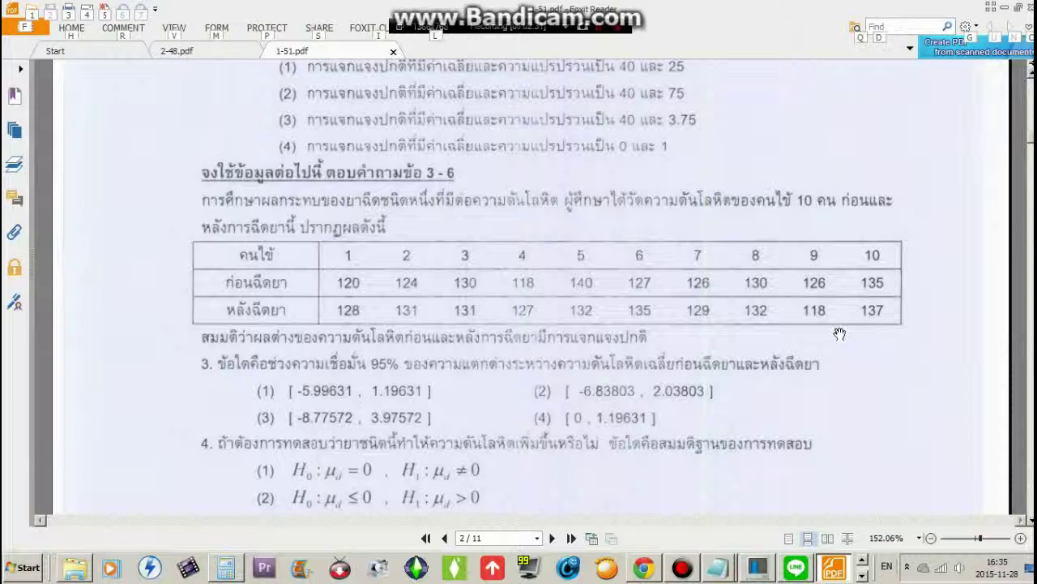
key("alt+Tab")
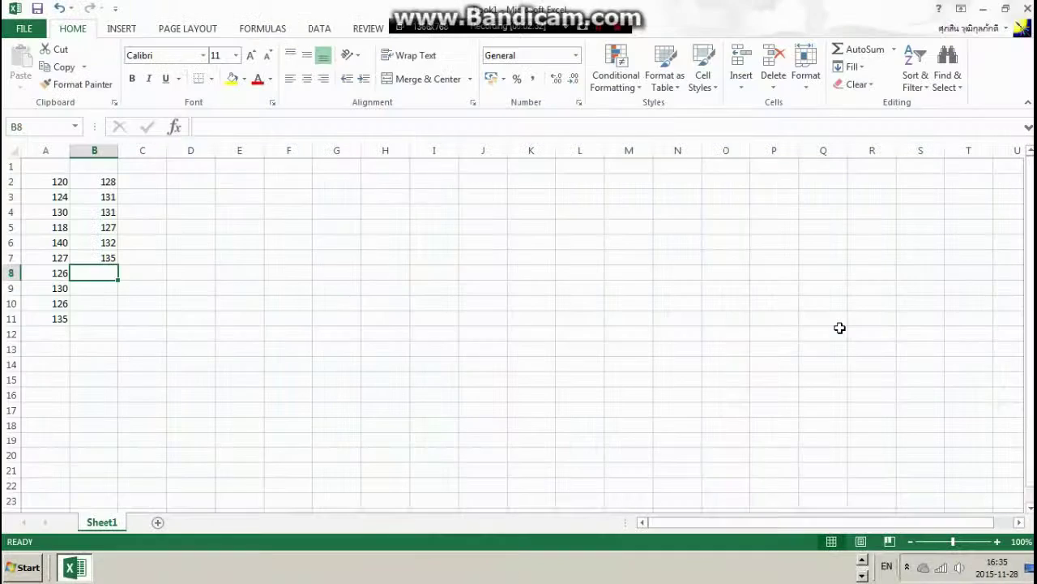
key("alt+Tab")
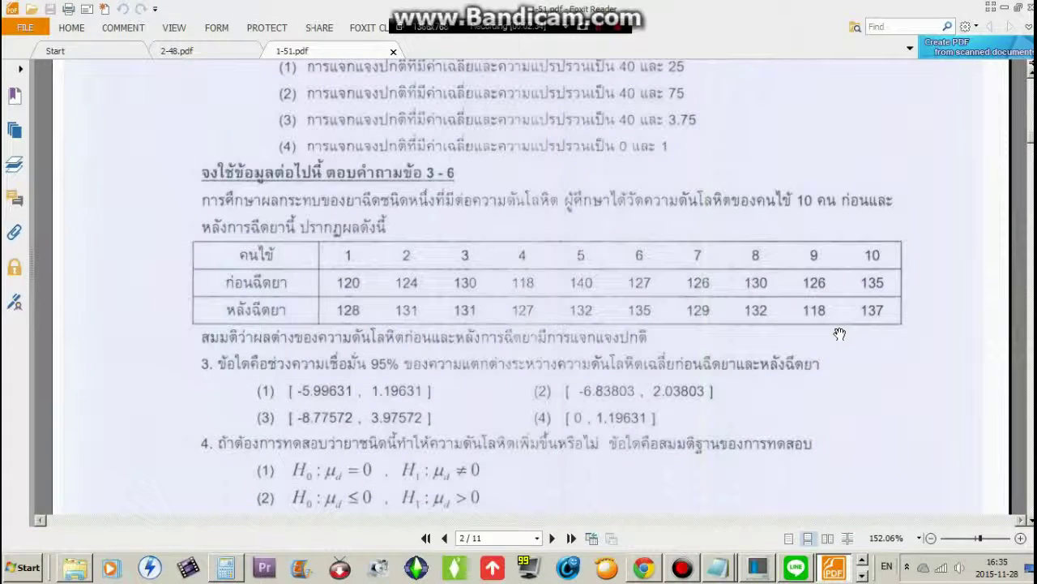
key("alt+Tab")
type("129")
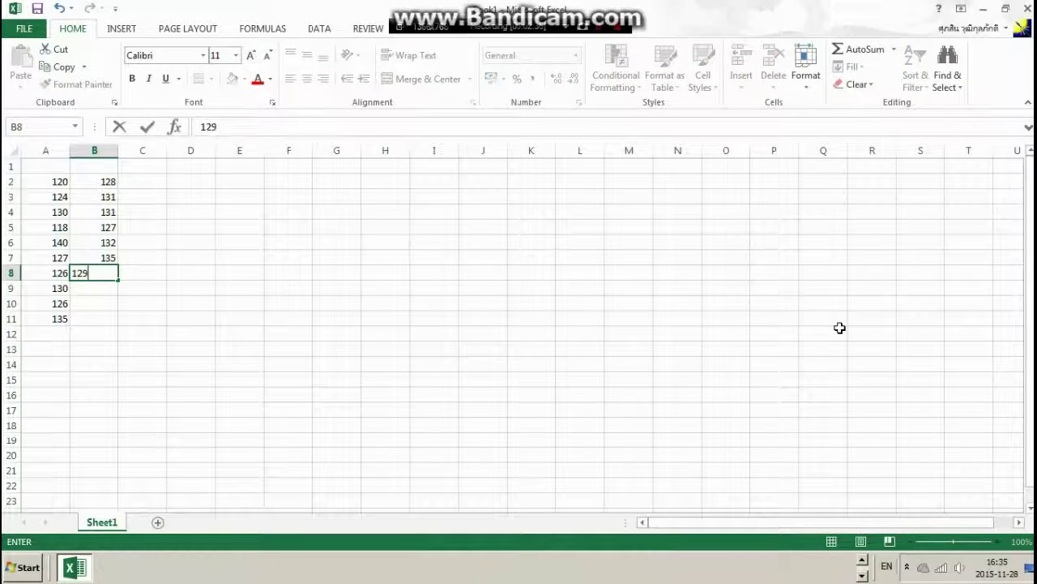
key("Return")
key("alt+Tab")
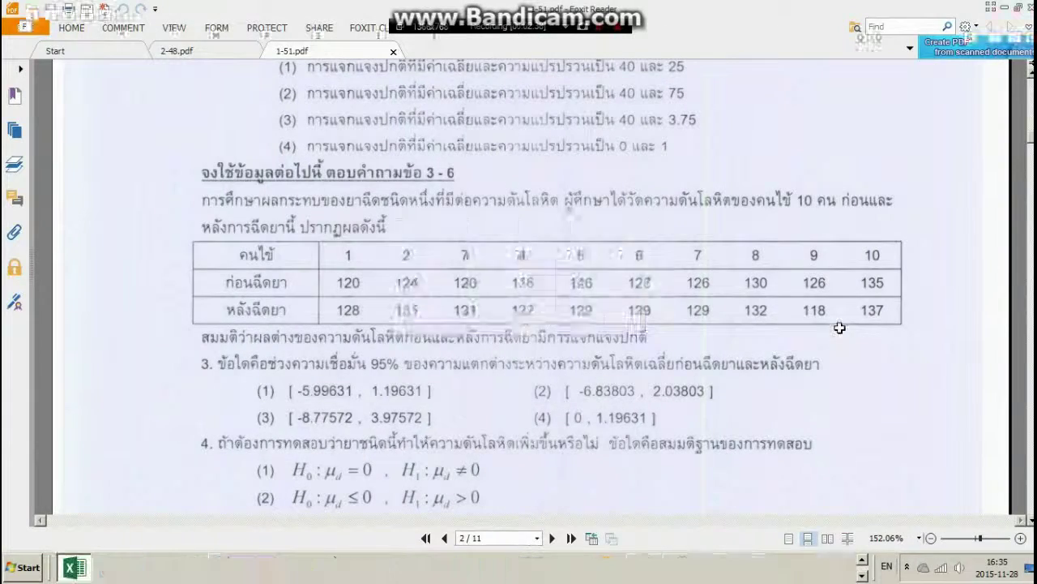
key("alt+Tab")
type("132")
key("Return")
- Enter the after-injection values of patients 9 and 10 from the PDF table, 118 and 137, in Excel cells B10 and B11
key("alt+Tab")
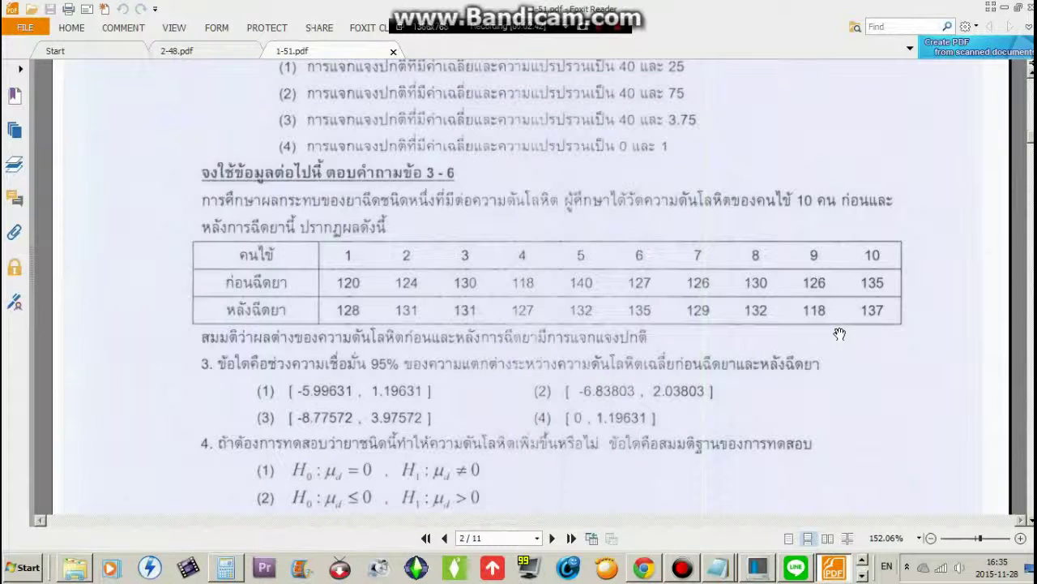
key("alt+Tab")
type("118")
key("Return")
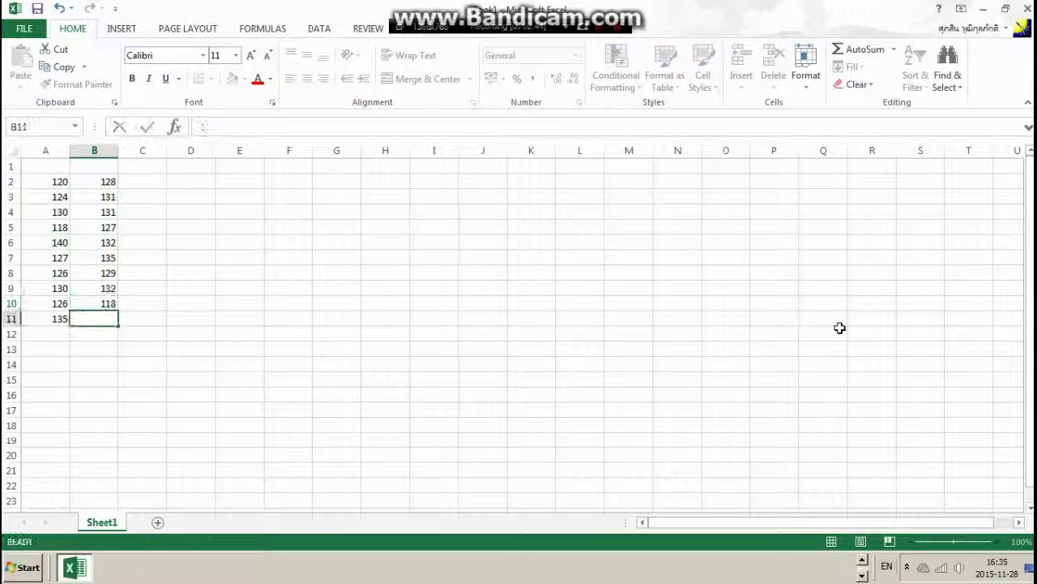
key("alt+Tab")
key("alt+Tab")
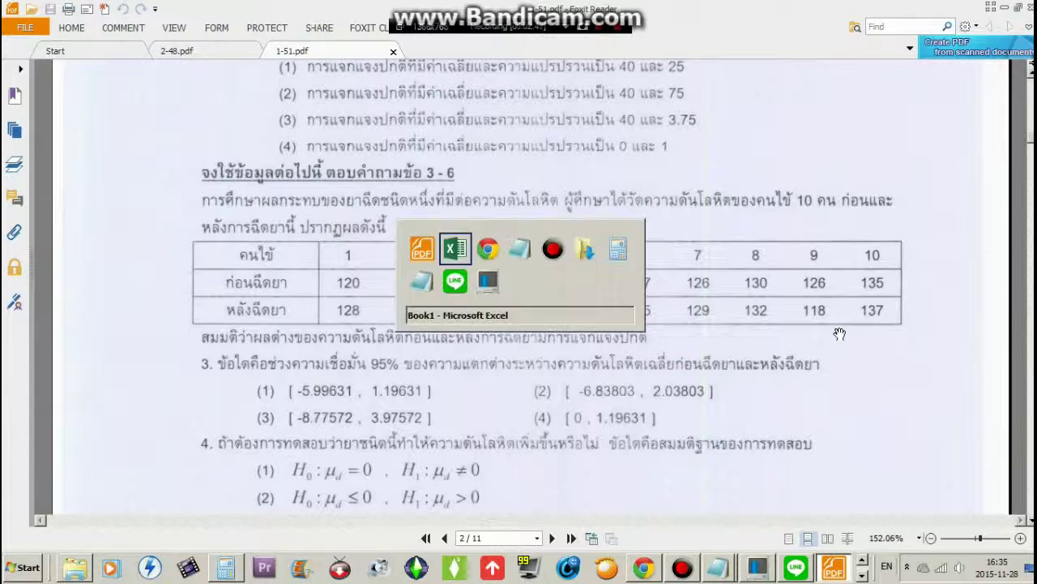
type("1347")
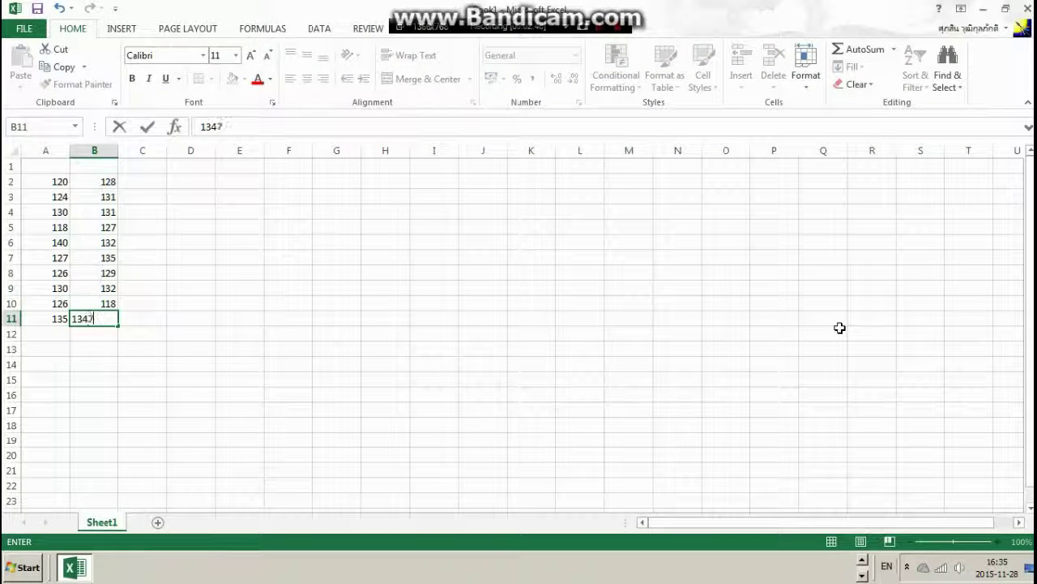
key("BackSpace")
key("BackSpace")
type("7")
key("Return")
- Switch to the PDF and read questions 3 to 6 with their answer choices below the blood pressure table
key("alt+Tab")
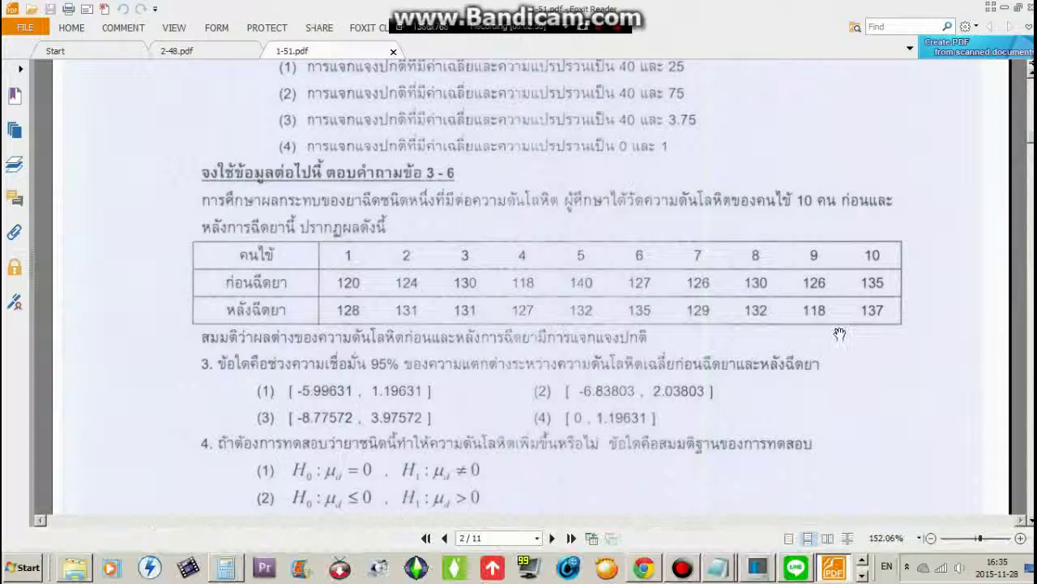
scroll(840, 334, "down", 4)
scroll(840, 334, "up", 2)
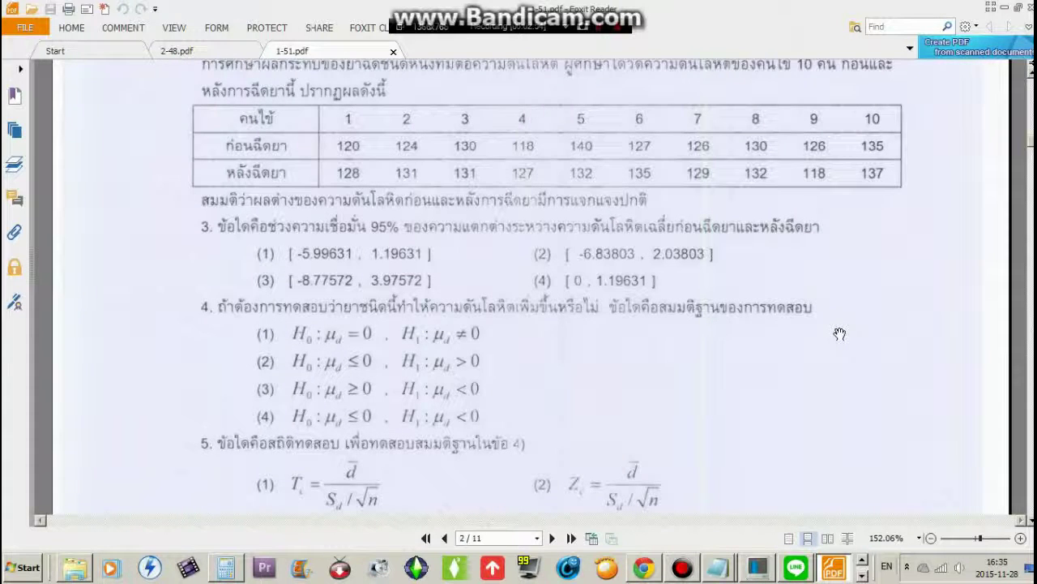
scroll(839, 334, "down", 4)
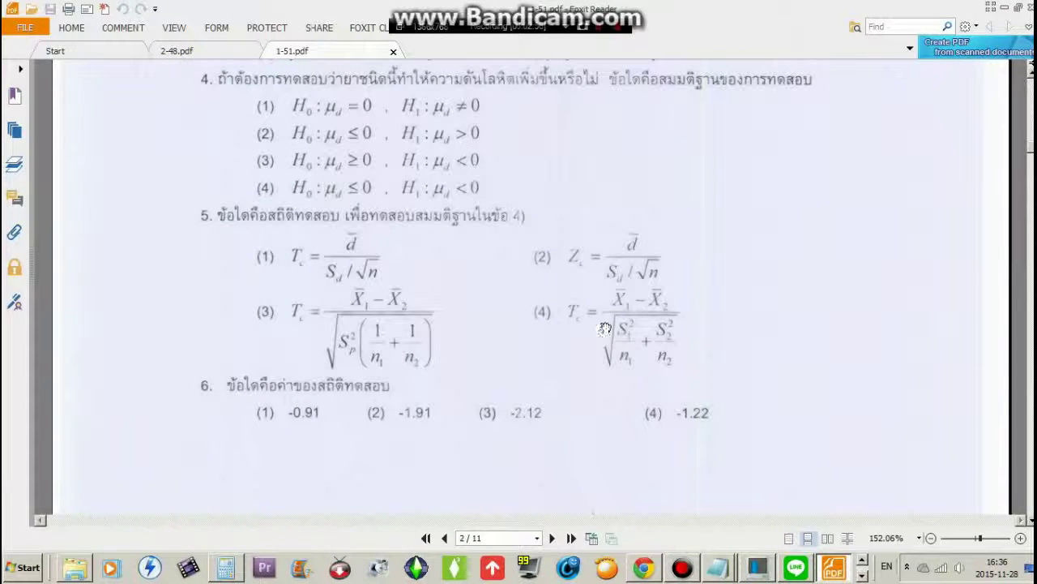
scroll(794, 345, "up", 2)
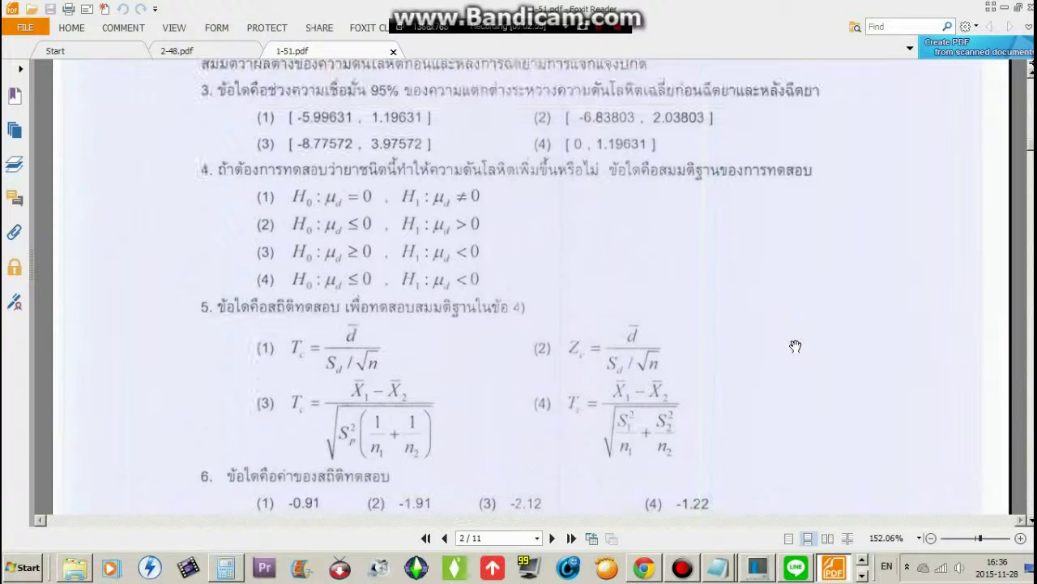
scroll(796, 346, "up", 3)
scroll(796, 345, "down", 3)
- Switch to Excel and enter the column heading Diff in cell C1
key("alt+Tab")
left_click(168, 195)
left_click(149, 177)
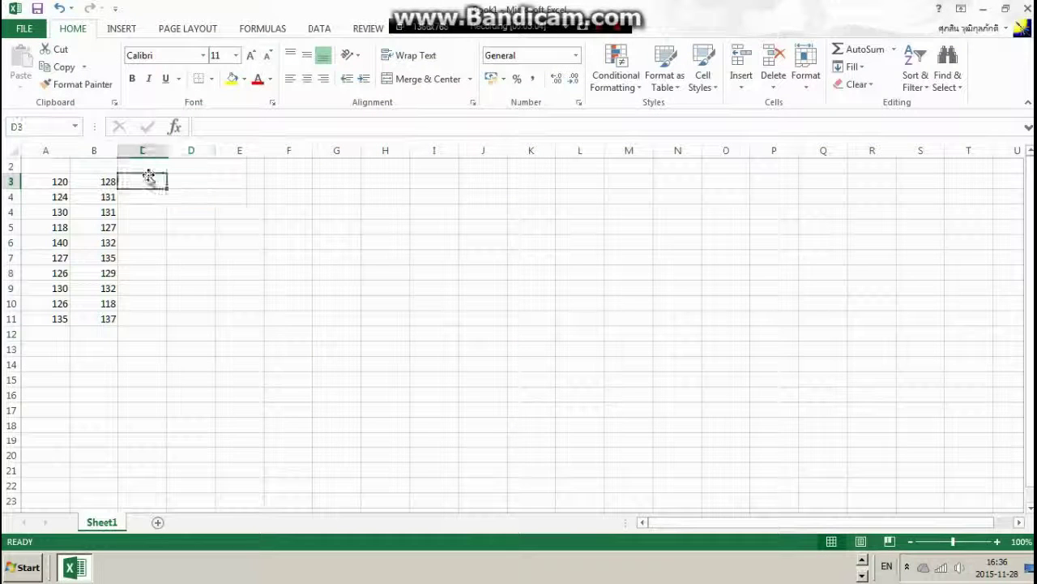
left_click(160, 166)
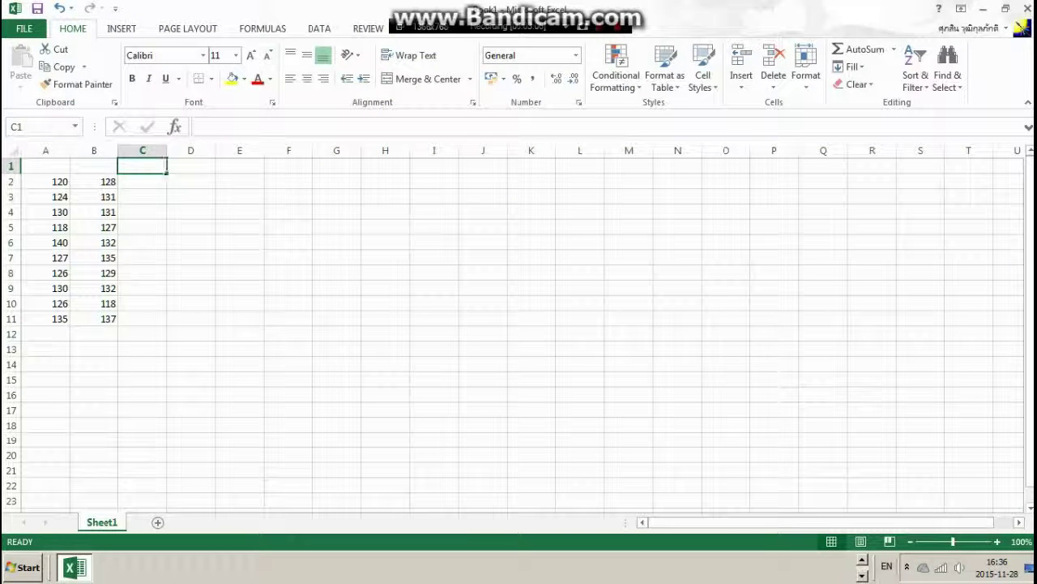
key("F2")
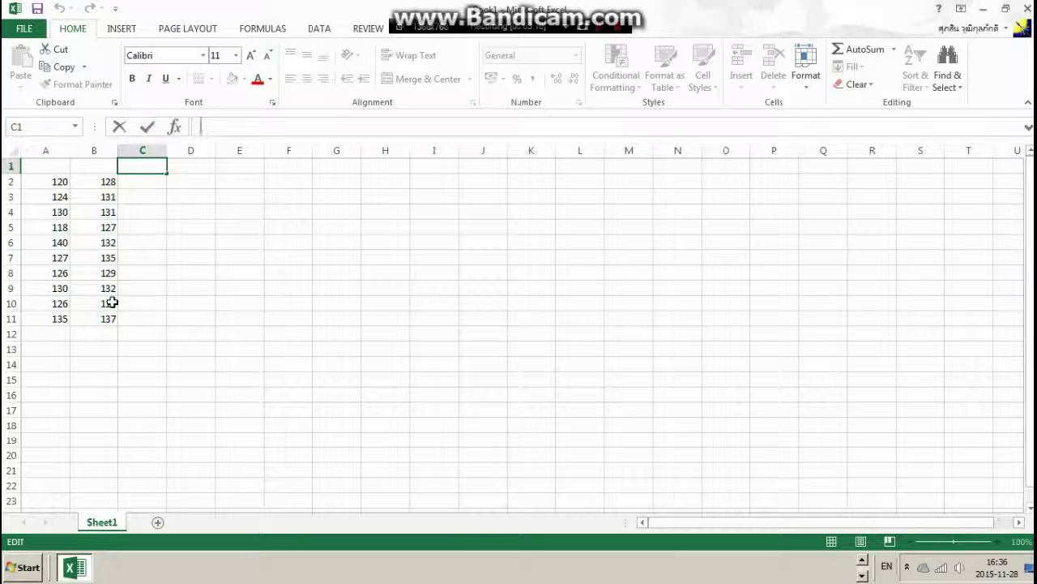
type("Diff")
key("Return")
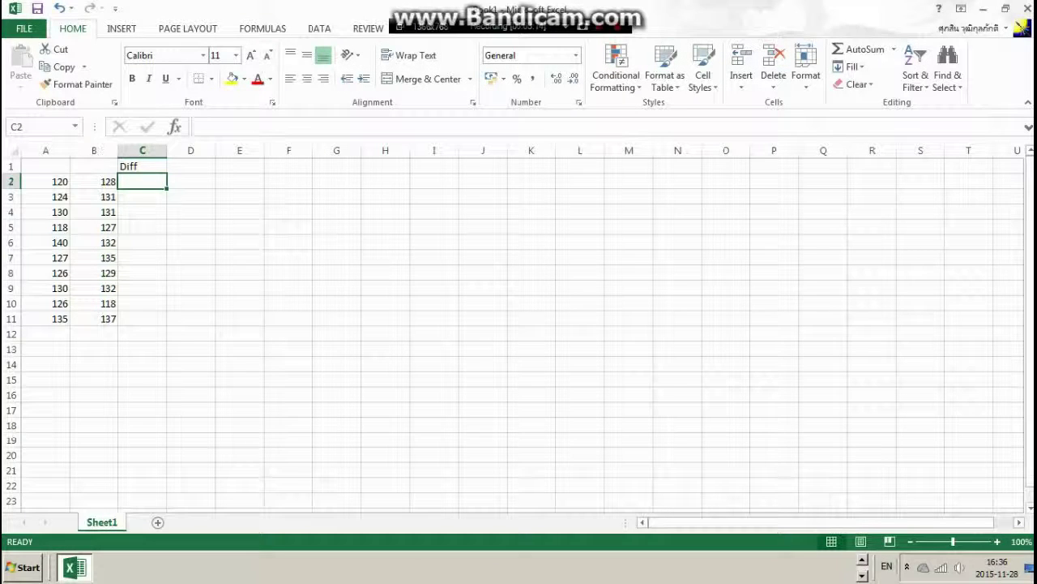
- Enter the formula =(B2-A2) in cell C2 to calculate the first patient's after-minus-before difference
key("F2")
type("=()")
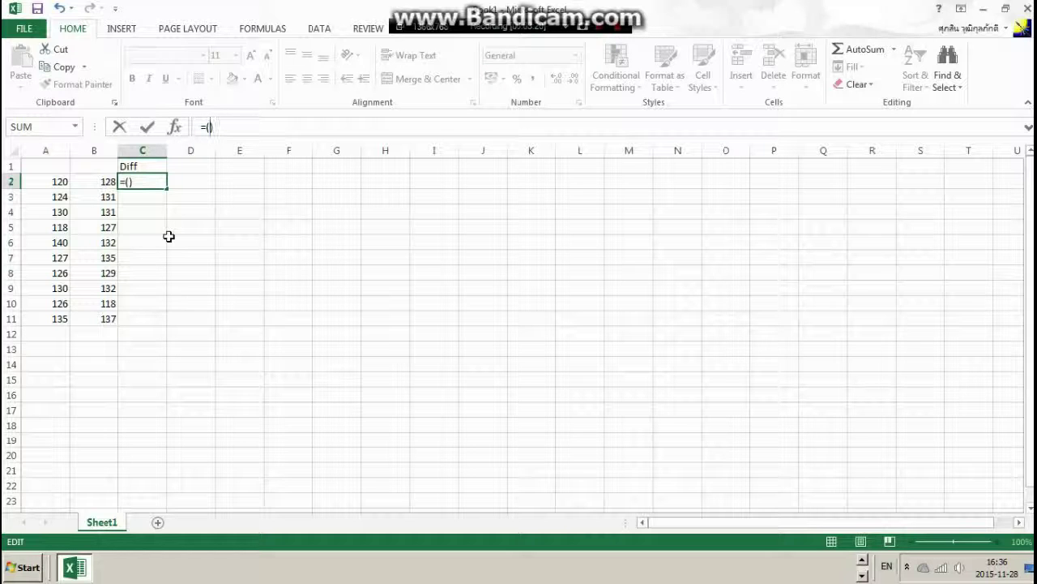
type("B2")
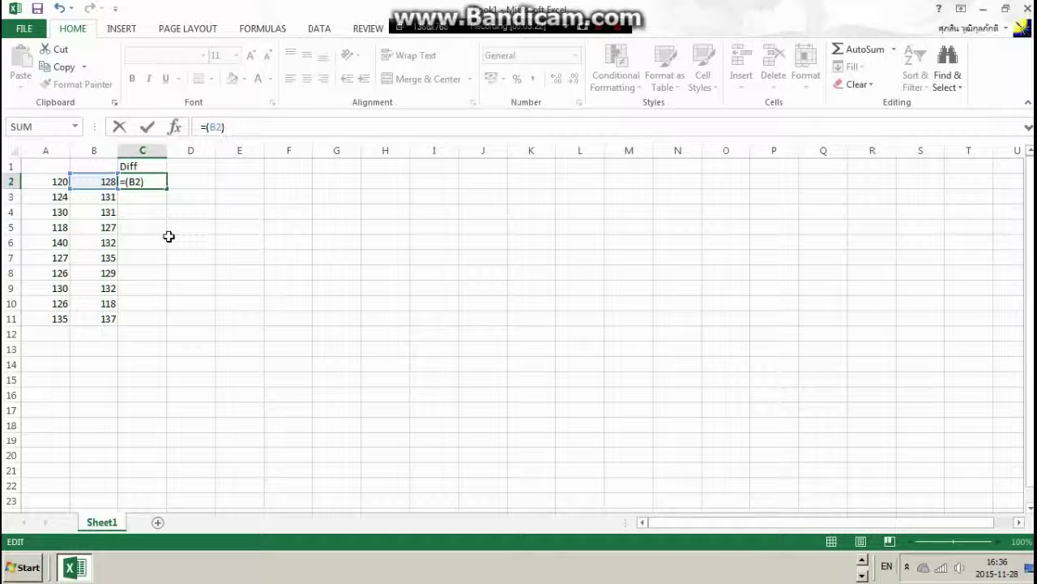
type("-A2")
key("Return")
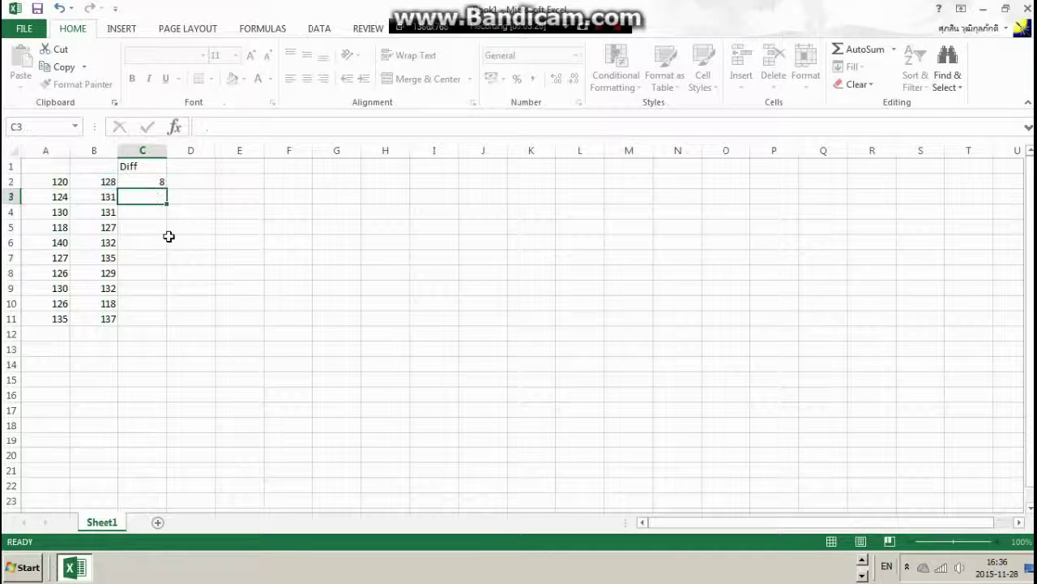
- Fill the difference formula from cell C2 down through C11 for all ten patients
left_click(164, 185)
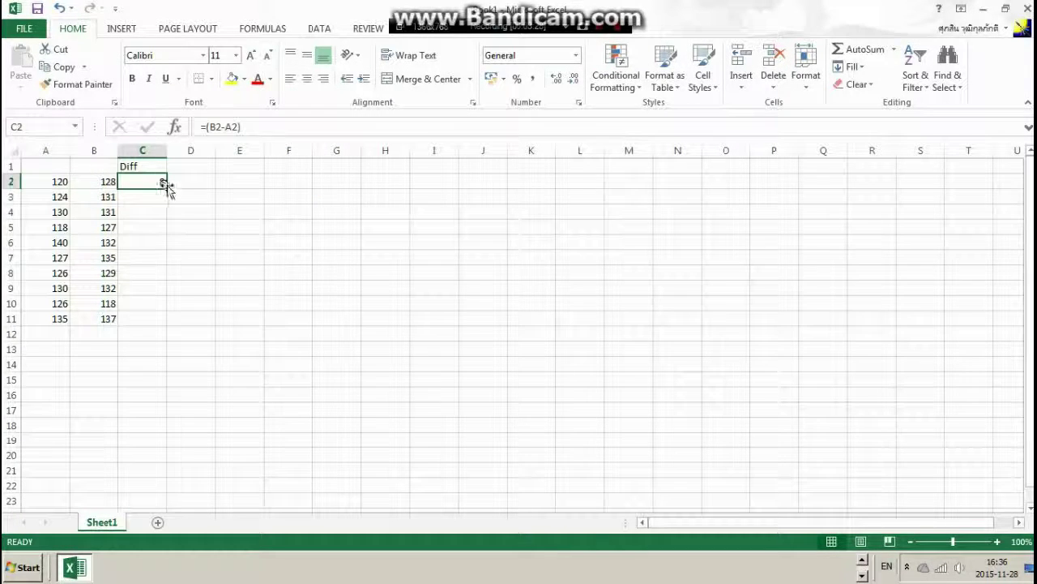
left_click_drag(164, 183, 167, 328)
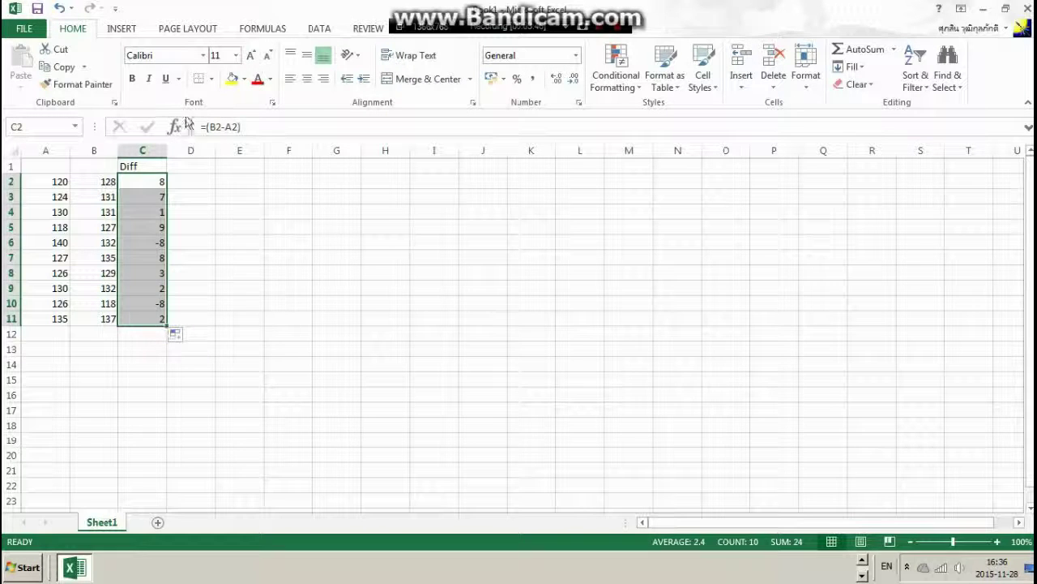
left_click(156, 178)
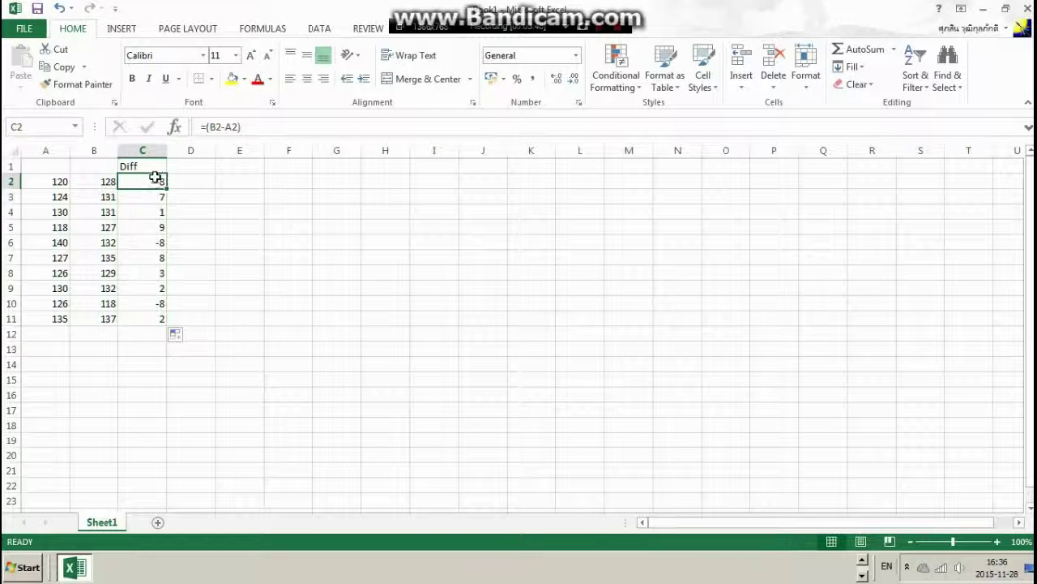
double_click(154, 178)
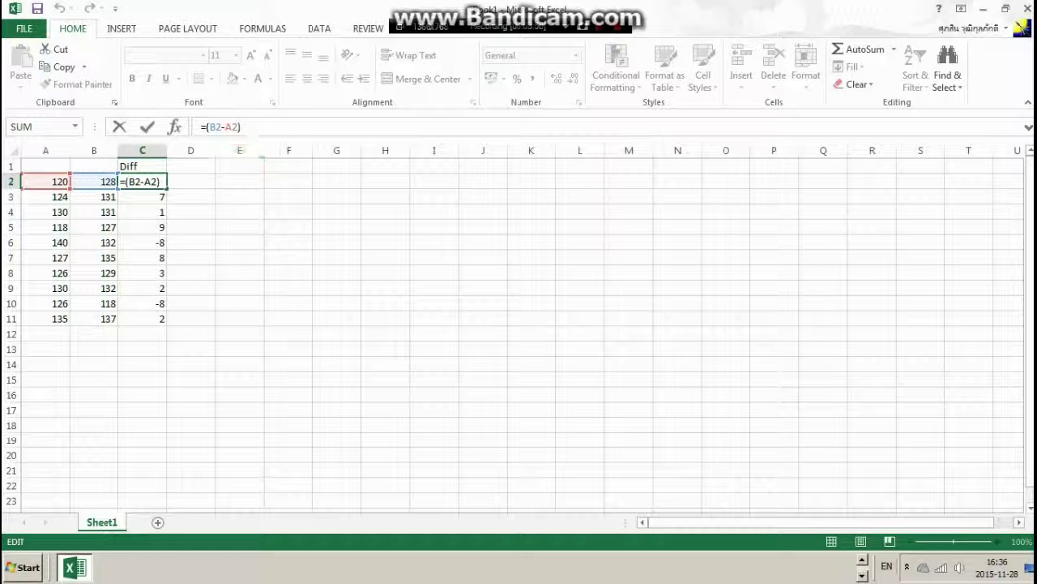
left_click_drag(200, 127, 240, 126)
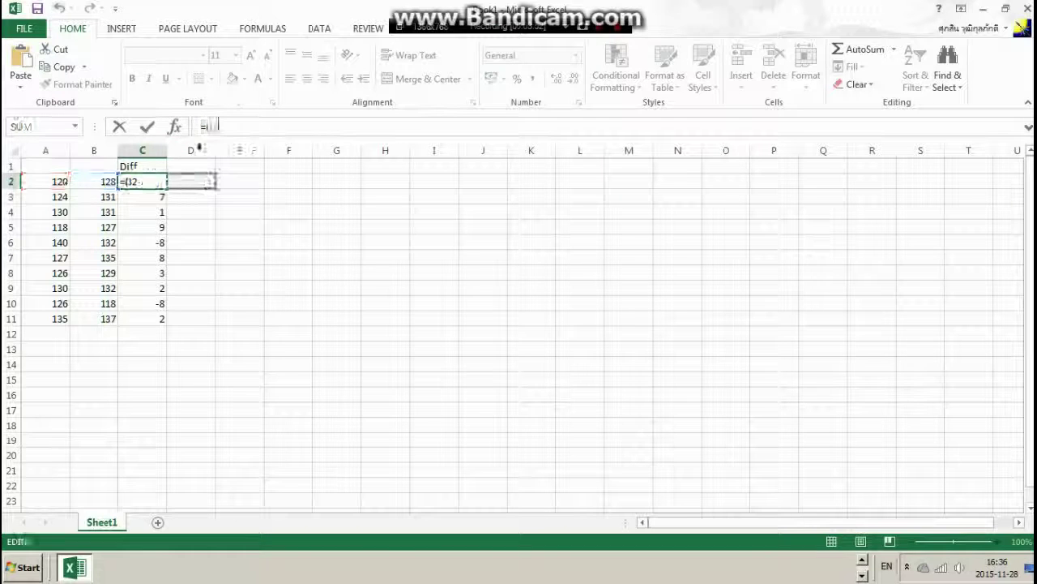
left_click(185, 183)
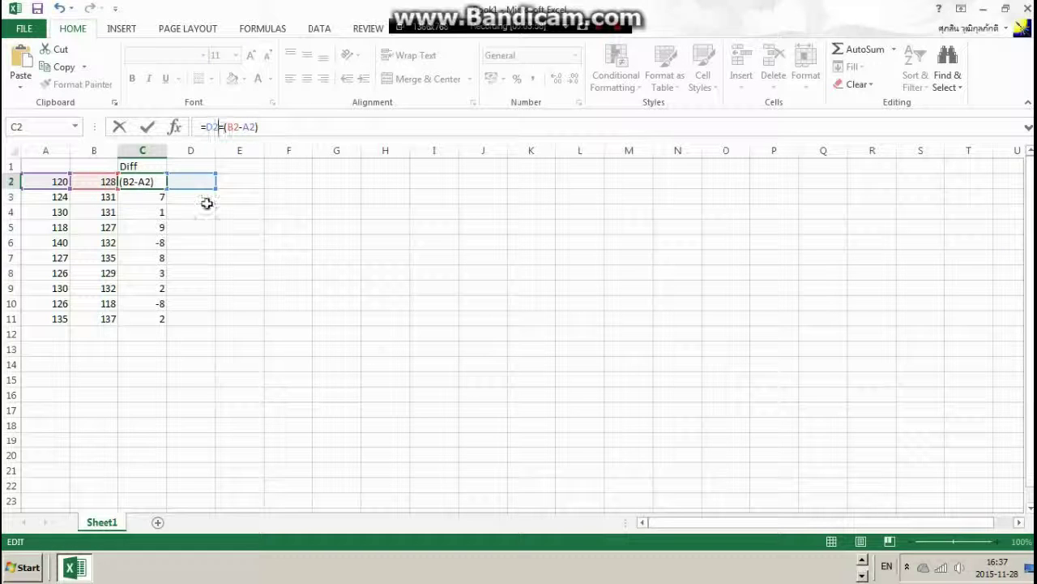
key("BackSpace")
key("BackSpace")
key("BackSpace")
key("Return")
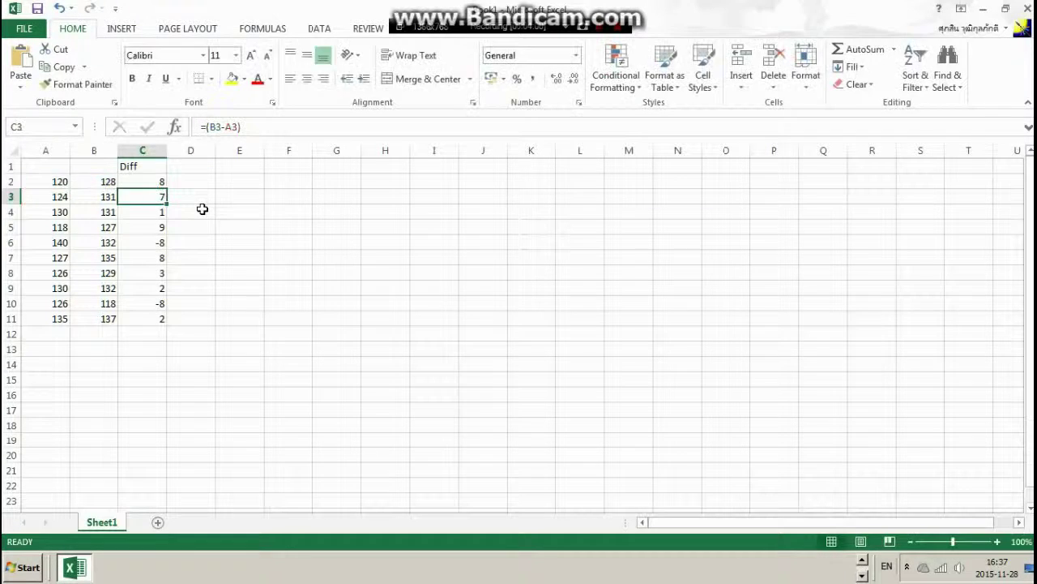
- Copy the formula text =(B2-A2) from cell C2 into cell D2
left_click(165, 183)
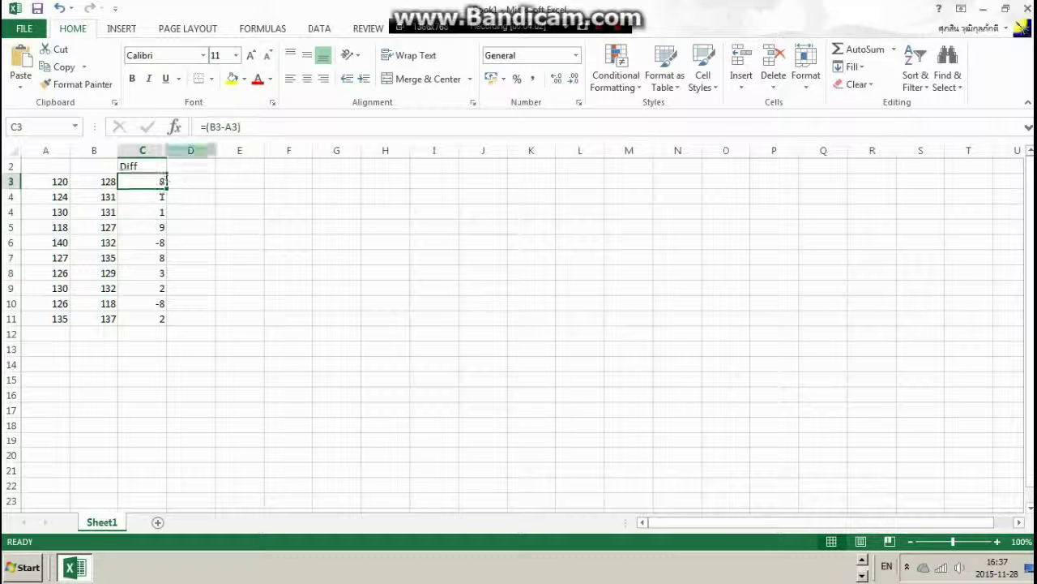
double_click(154, 181)
left_click_drag(241, 126, 117, 123)
key("ctrl+c")
key("Escape")
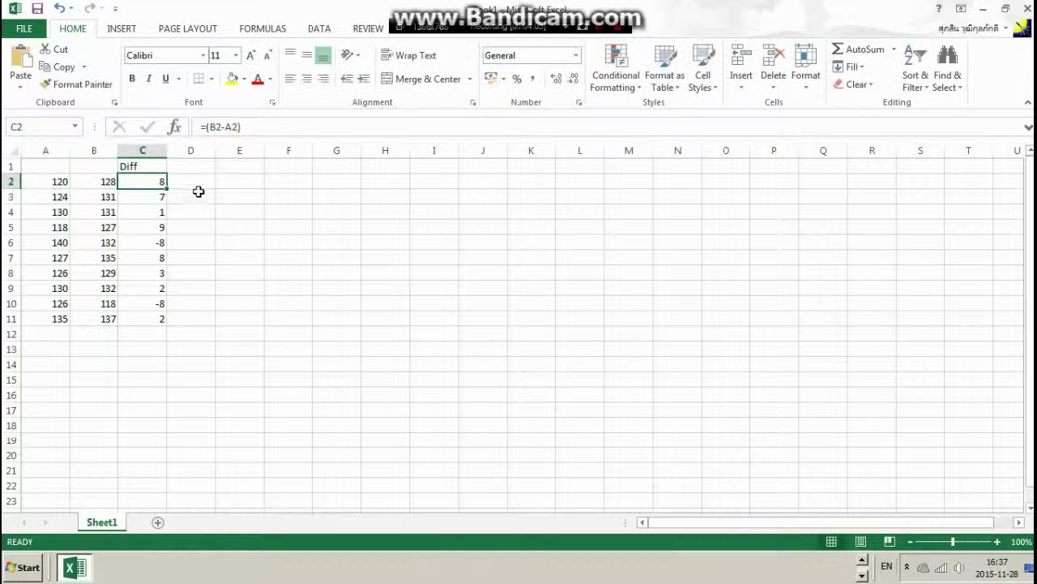
left_click(192, 180)
key("ctrl+v")
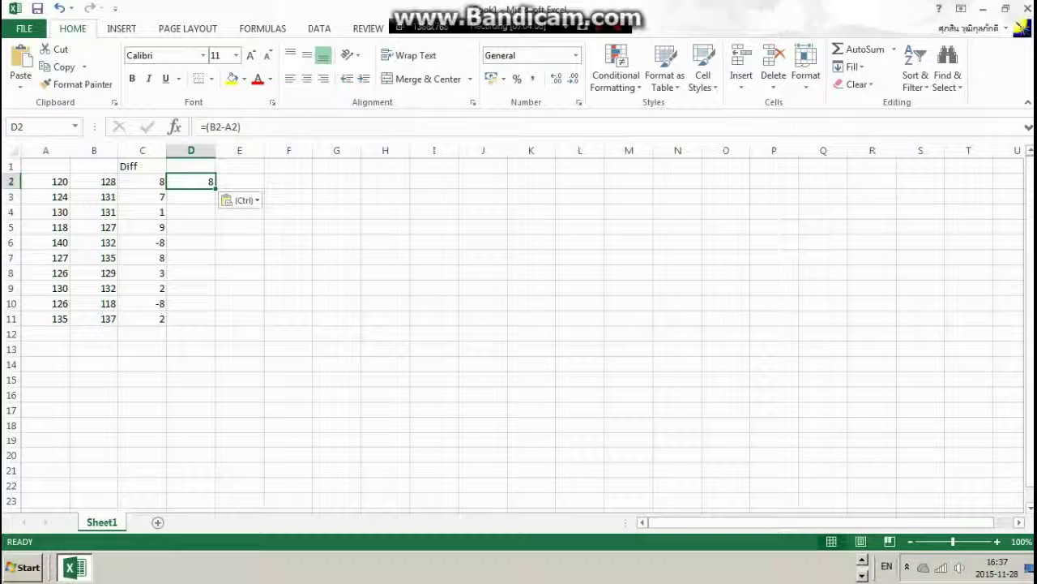
- Change the formula in cell D2 to =(A2-B2) to calculate the before-minus-after difference
double_click(190, 181)
key("BackSpace")
key("BackSpace")
key("BackSpace")
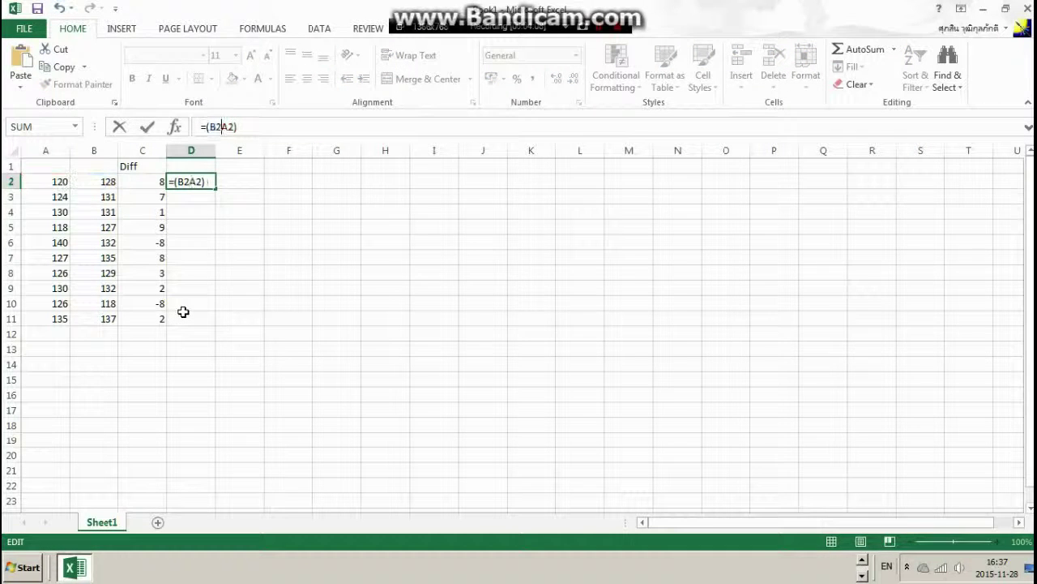
type("-Ba")
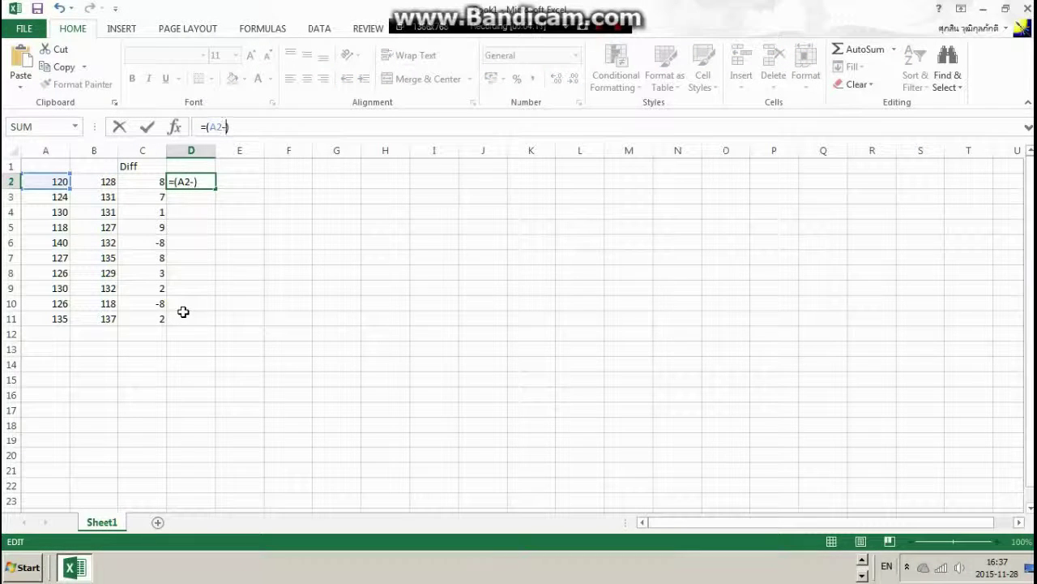
key("BackSpace")
type("2")
key("Return")
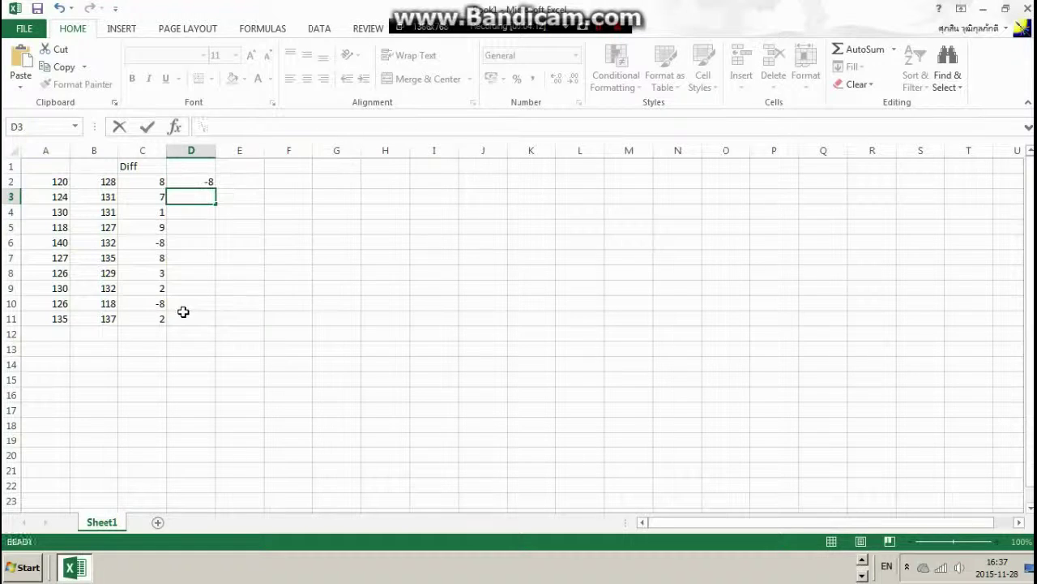
- Fill the before-minus-after formula from cell D2 down through D11
type("\\")
key("BackSpace")
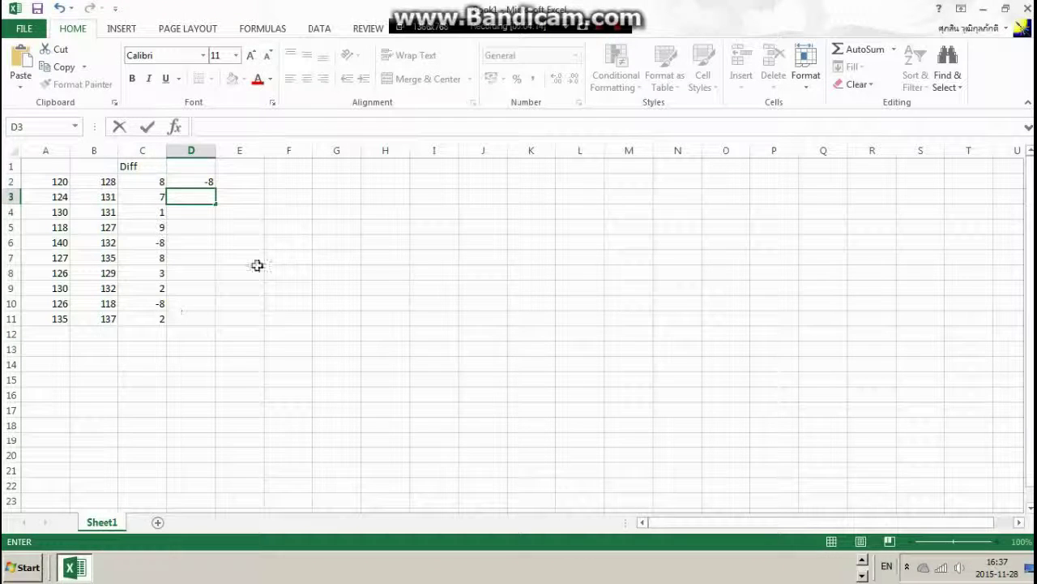
left_click(337, 258)
left_click(209, 180)
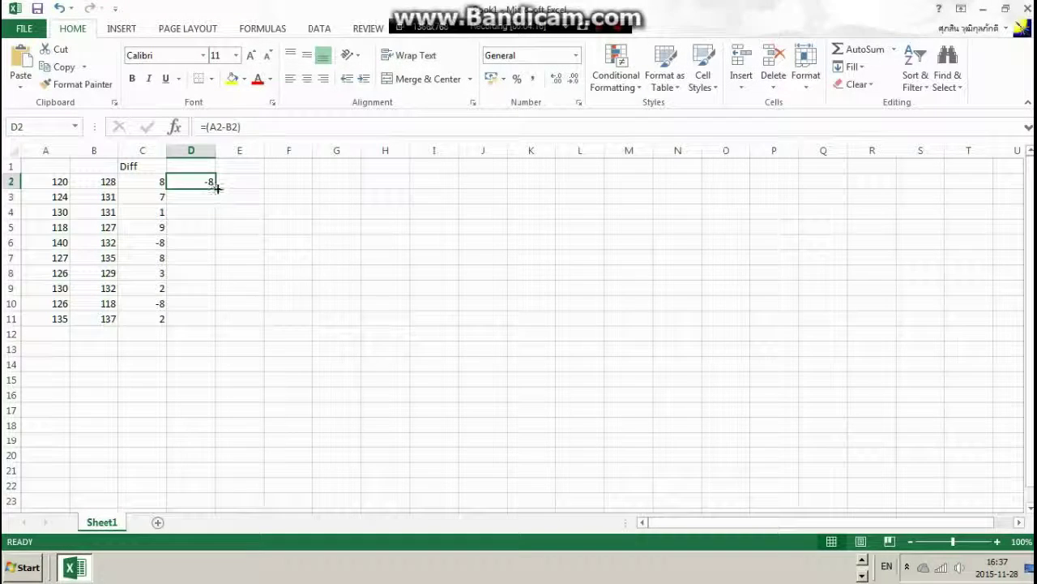
left_click_drag(214, 188, 192, 325)
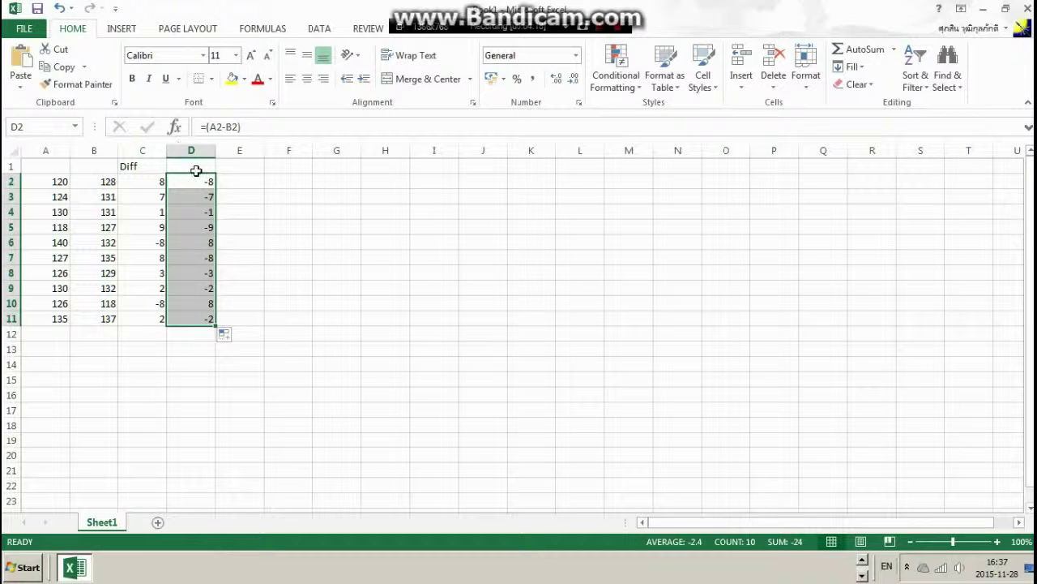
- Enter the column heading Diff Neg in cell D1
double_click(197, 166)
type("Di")
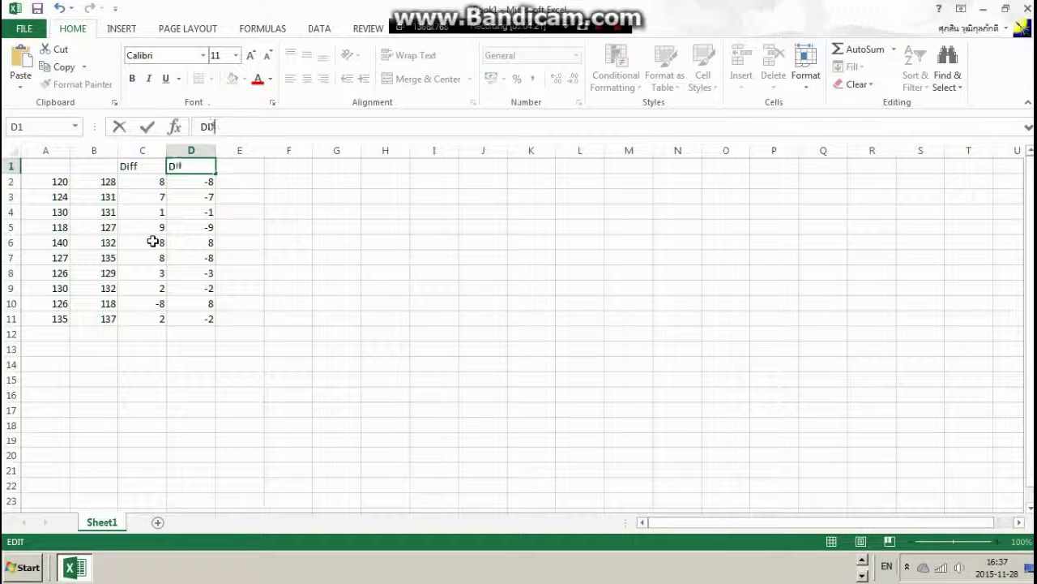
type("ff Neg")
key("Return")
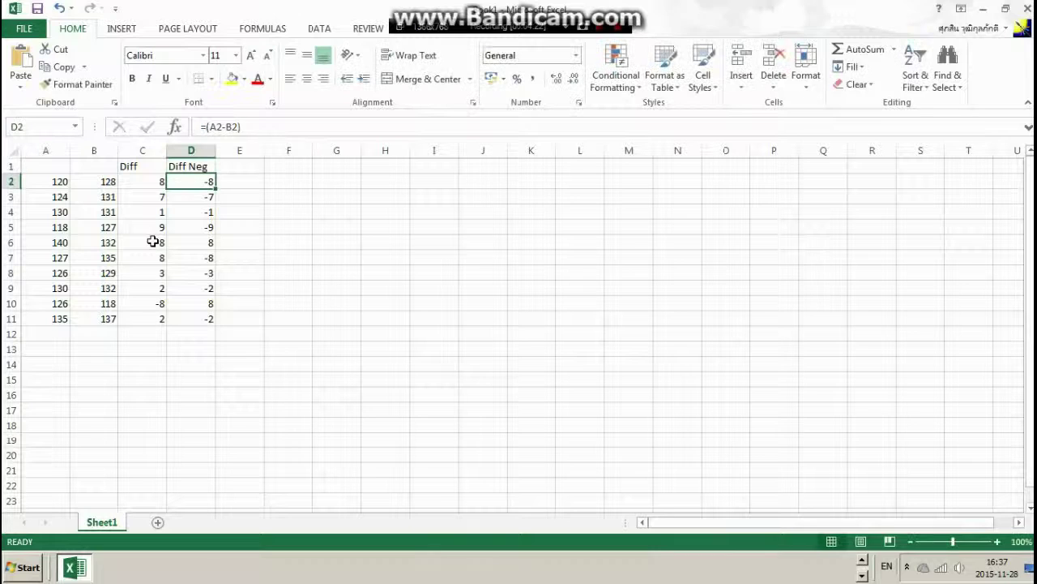
key("Up")
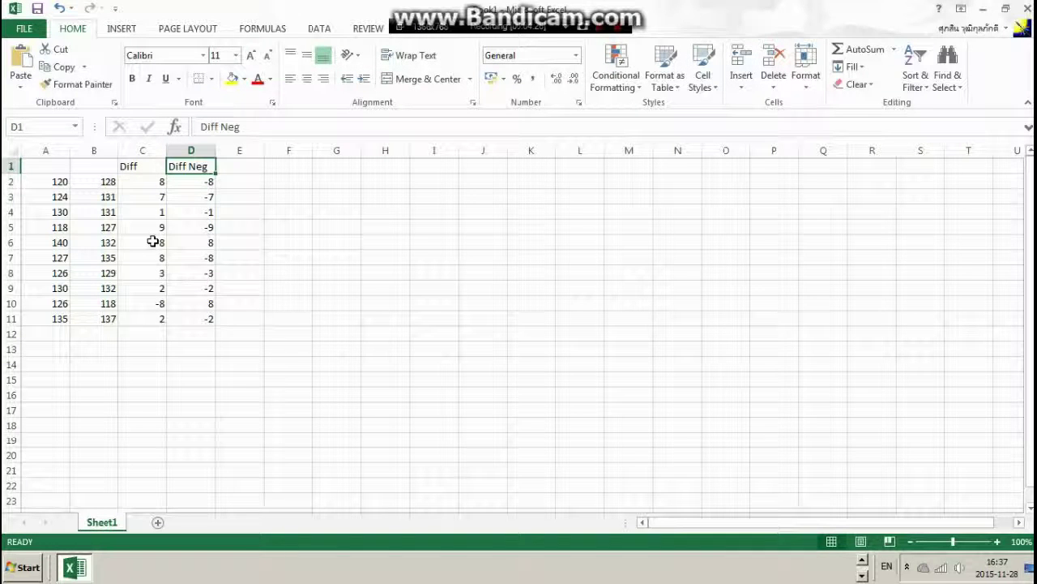
key("Right")
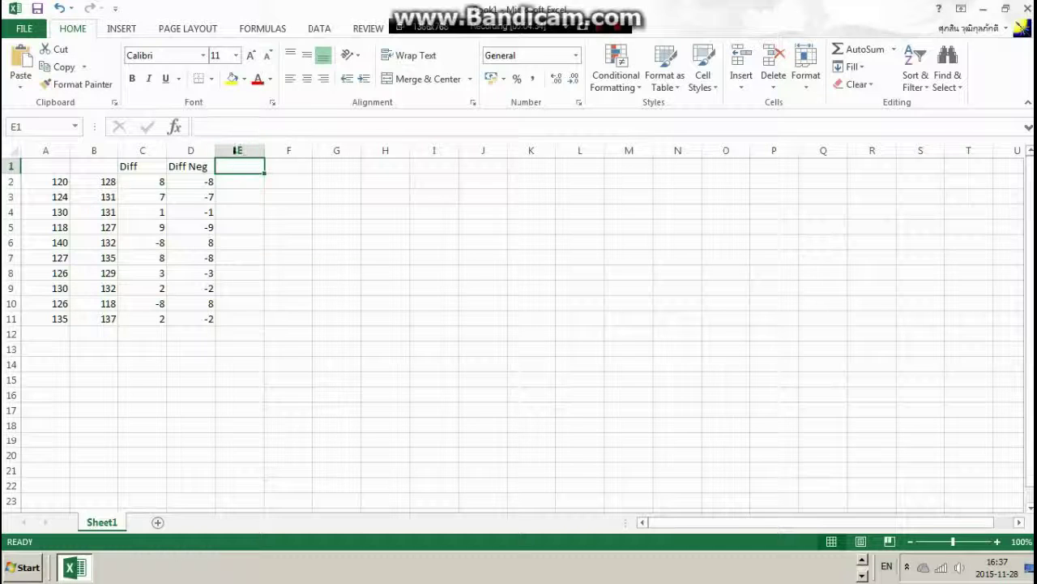
- Enter the formula =AVERAGE(D2:D11) in cell D12 to calculate the mean of the before-minus-after differences
left_click(197, 336)
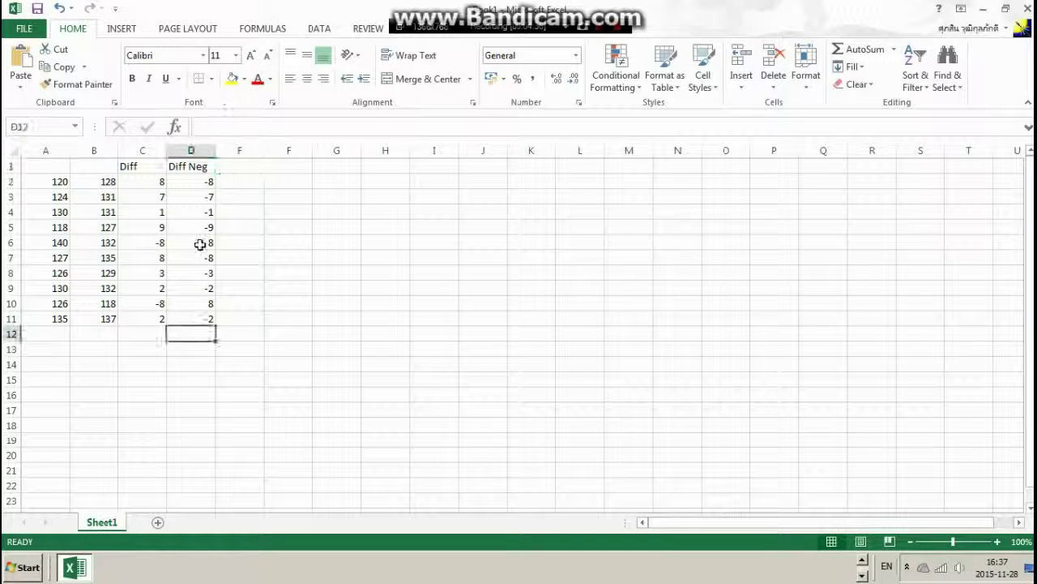
double_click(210, 333)
type("=AV")
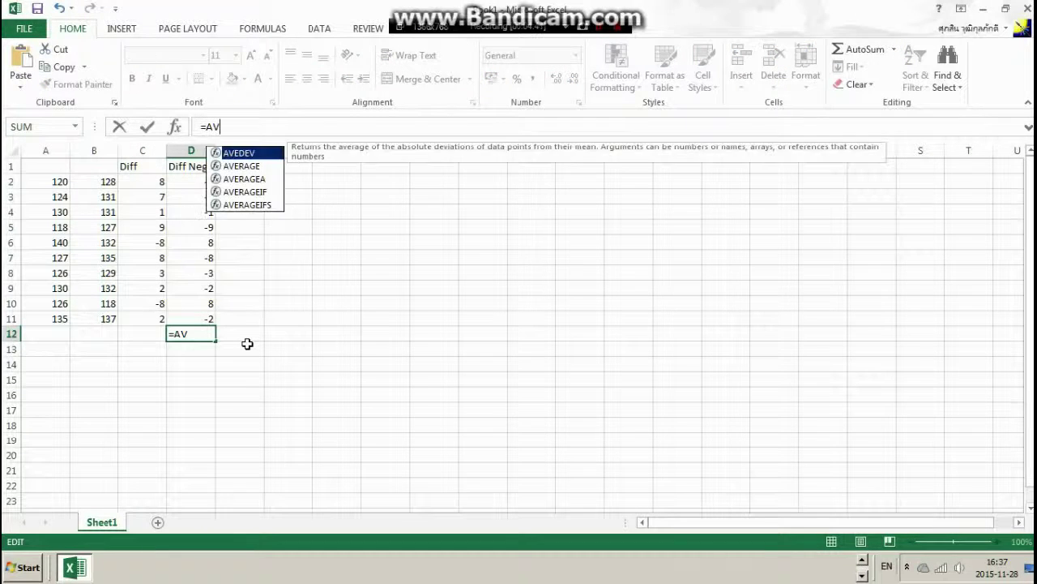
type("G(")
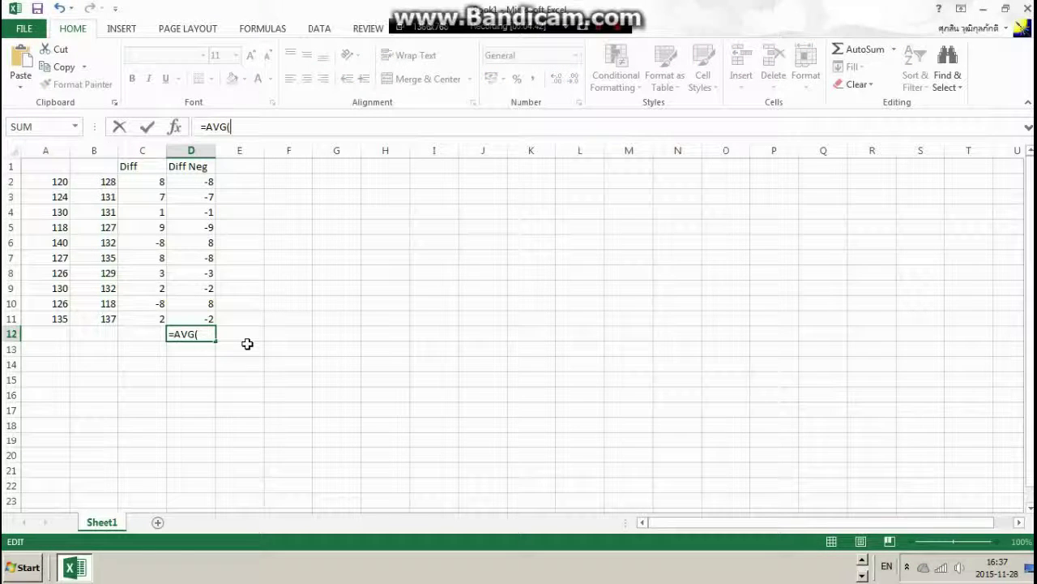
key("BackSpace")
key("BackSpace")
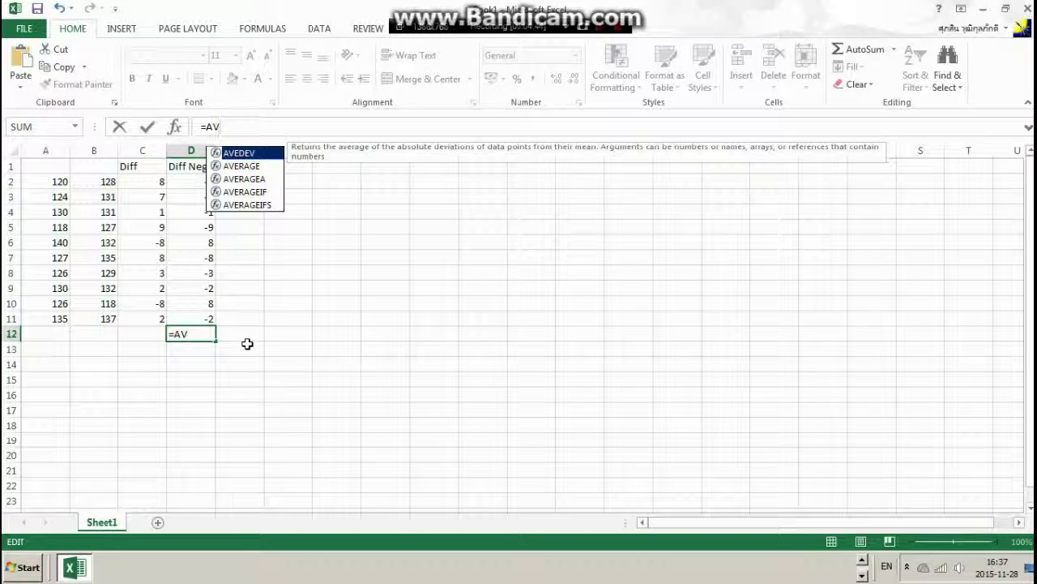
type("E")
key("Escape")
type("(")
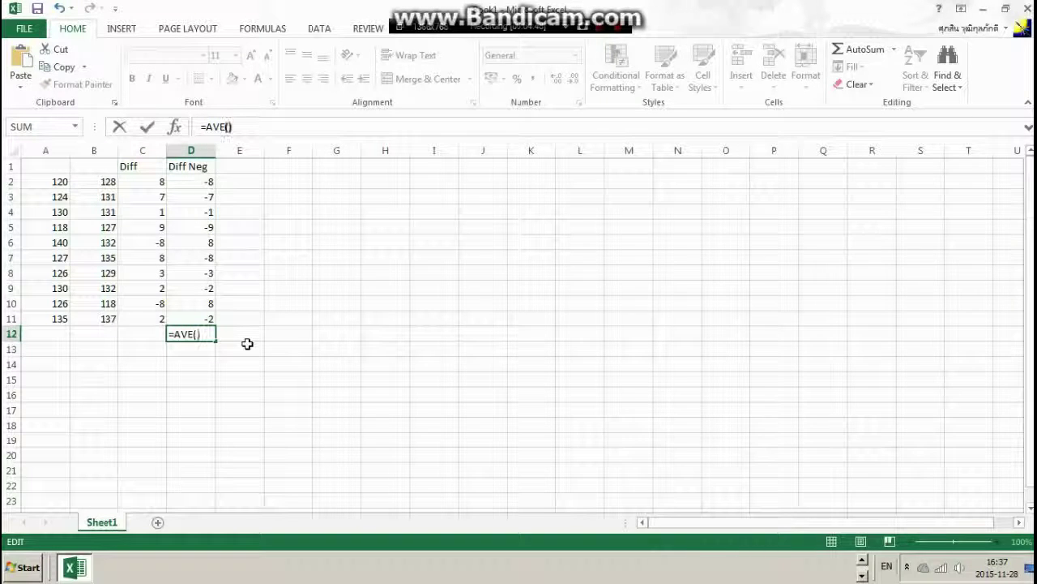
key("BackSpace")
type("RAG")
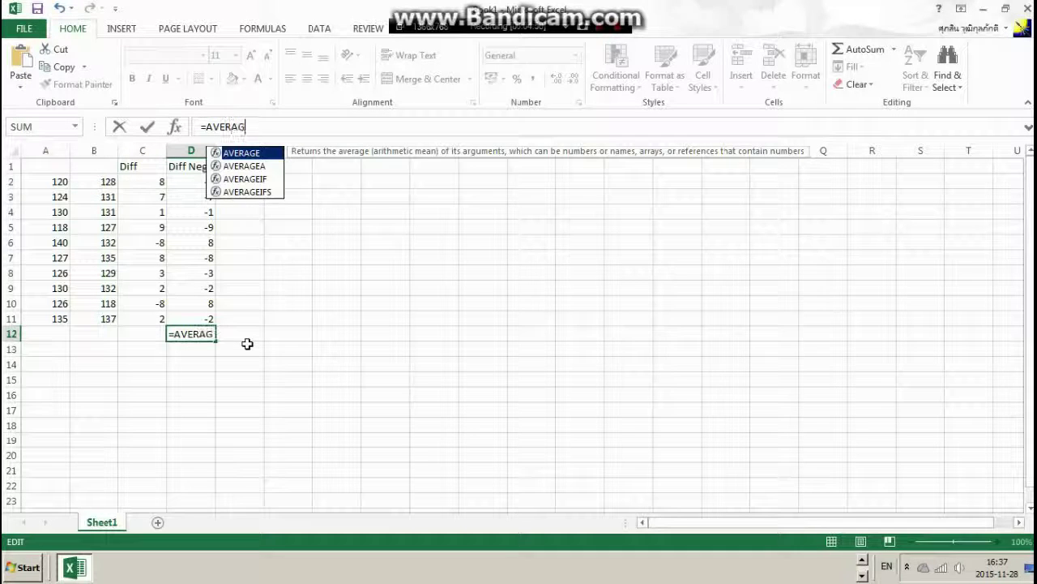
type("E()")
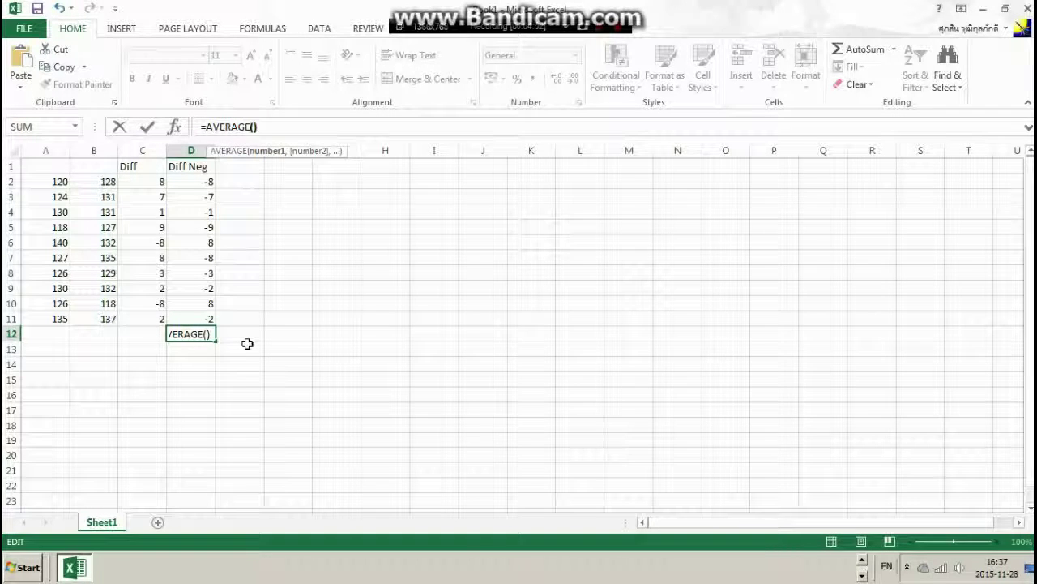
left_click_drag(202, 183, 193, 317)
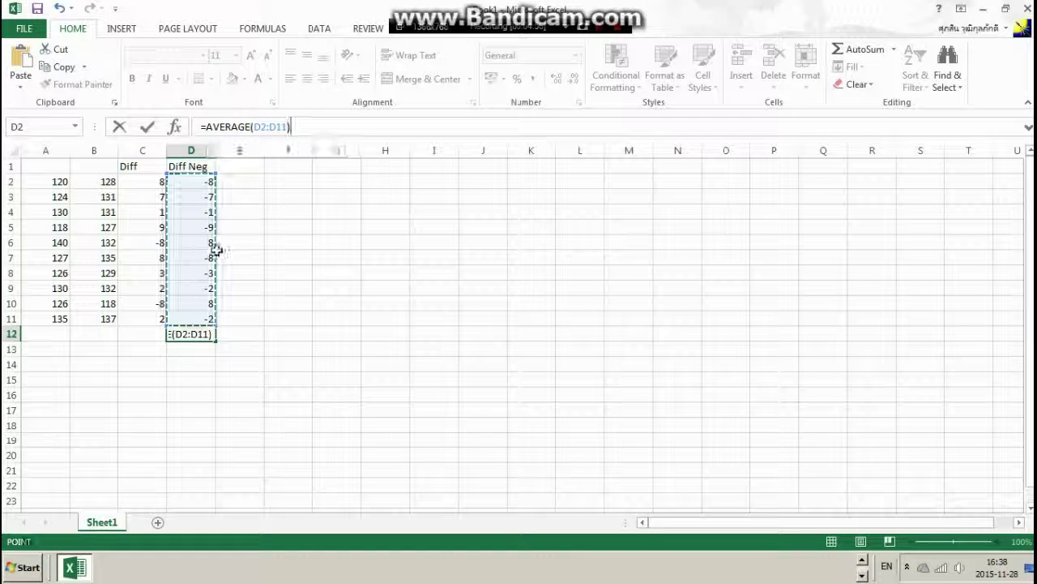
key("F2")
key("Return")
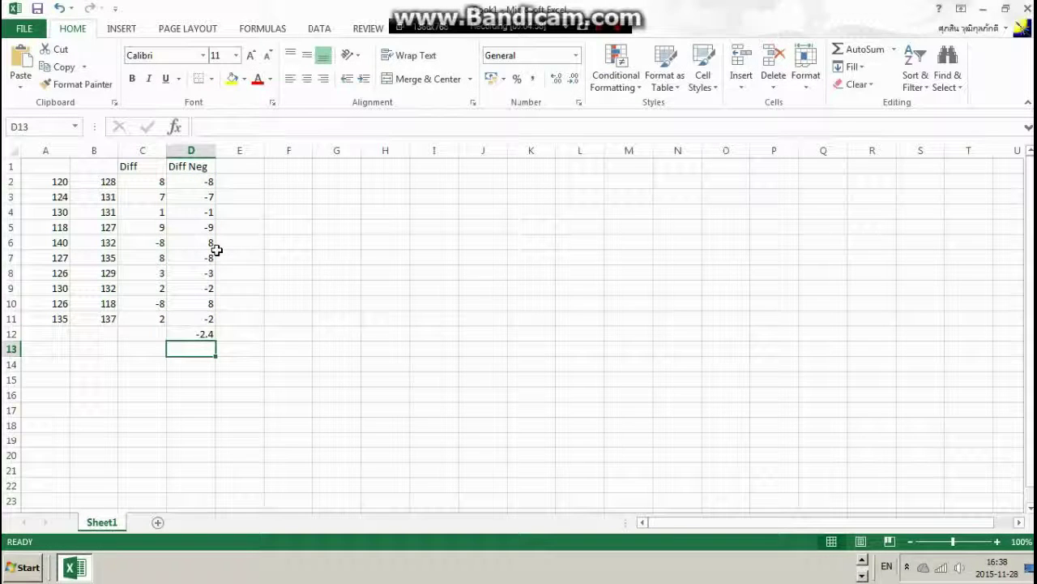
left_click(192, 332)
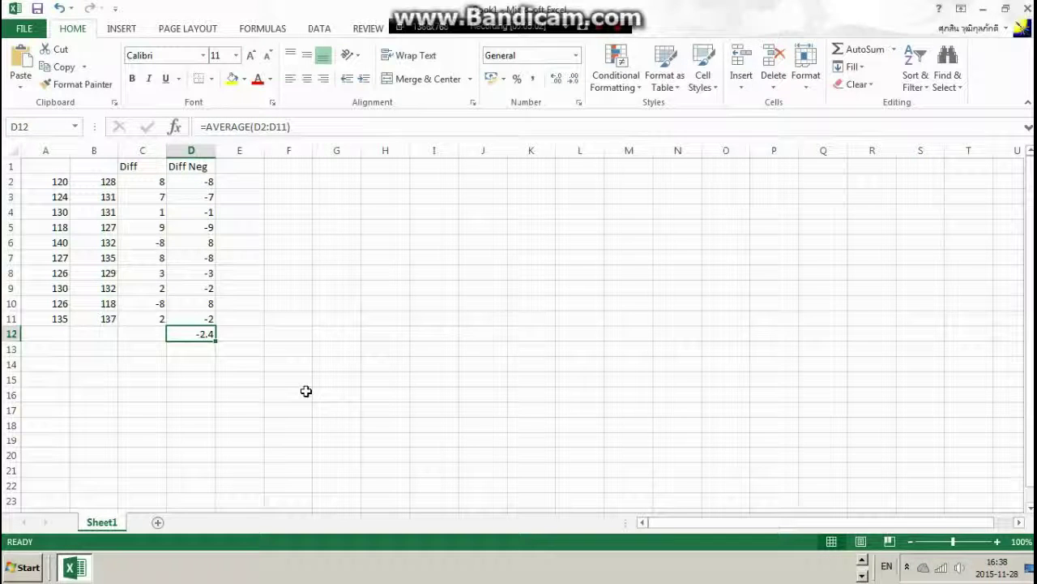
- Enter the column heading Diffsq in cell E1
left_click(233, 164)
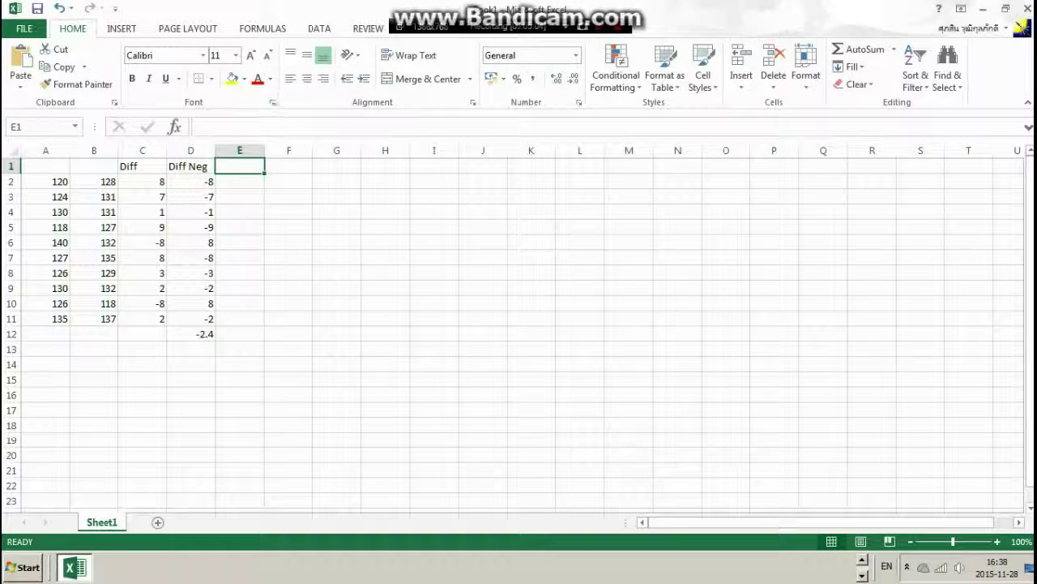
left_click(201, 126)
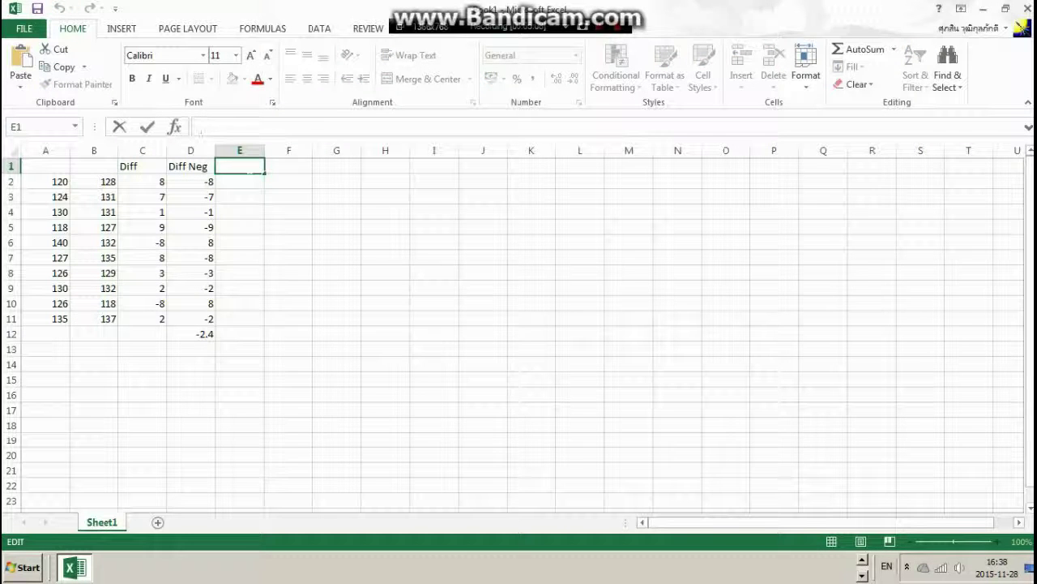
left_click(233, 176)
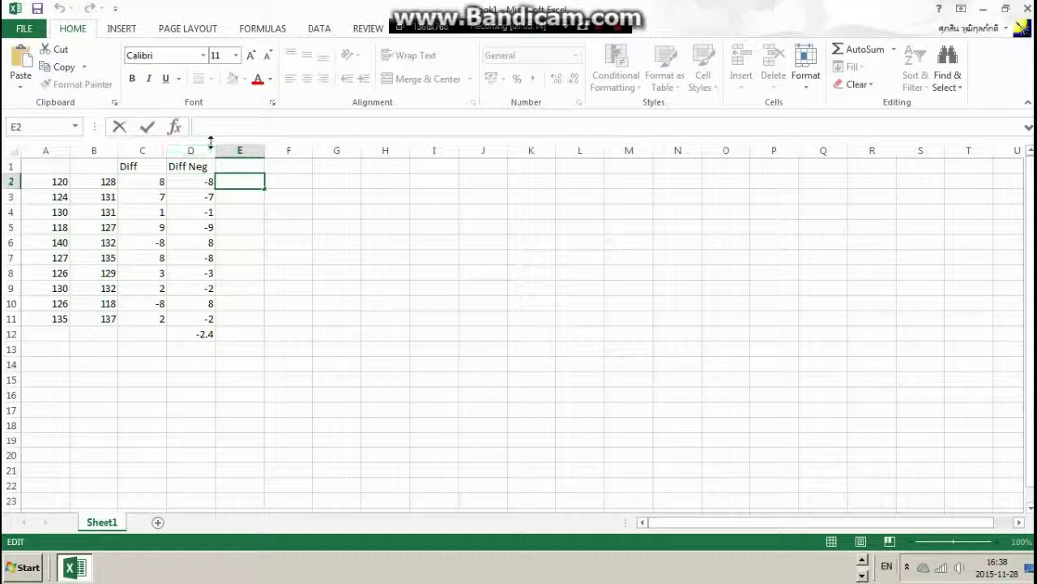
left_click(204, 127)
left_click(240, 168)
key("F2")
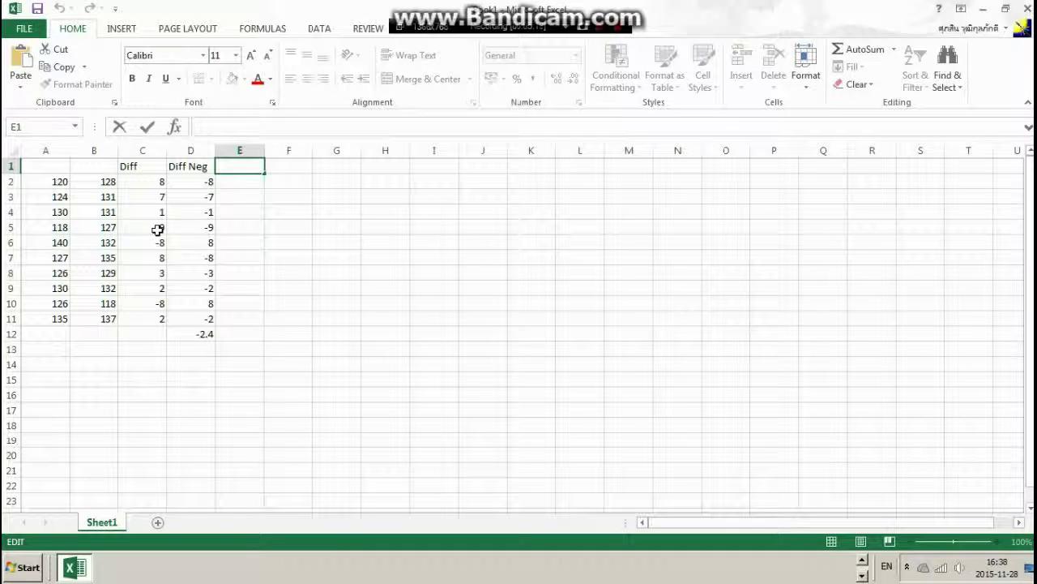
type("S")
type("iff2")
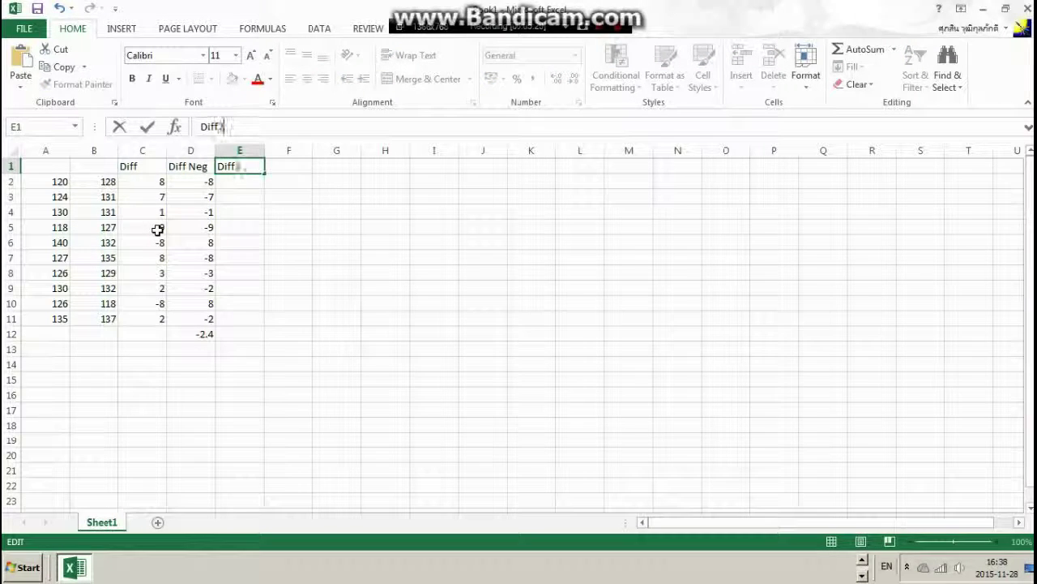
key("BackSpace")
type("sq")
key("Return")
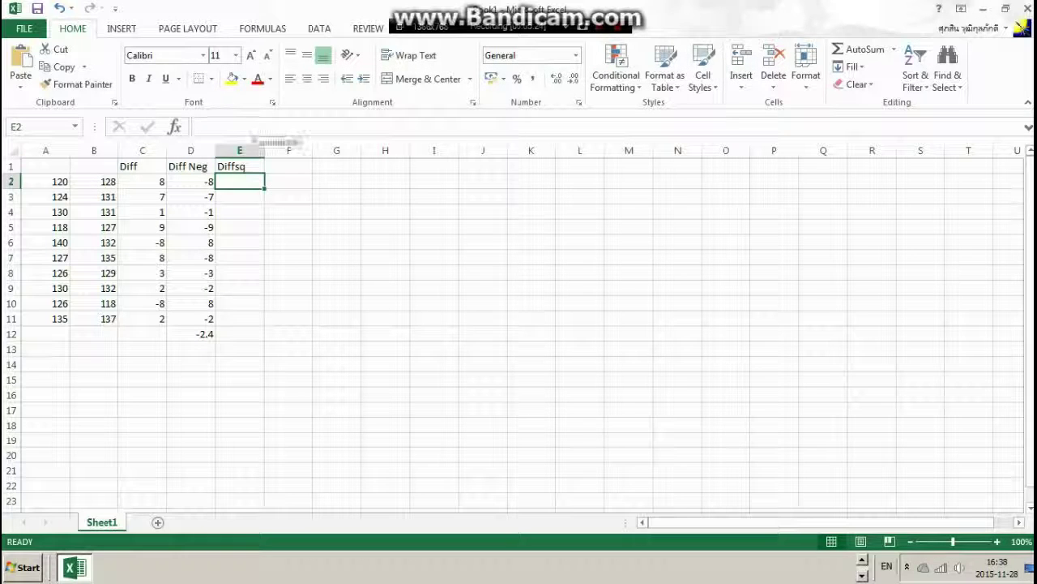
- Check the squared deviation formulas in cells E2 to E11 of the Diffsq column
left_click(243, 127)
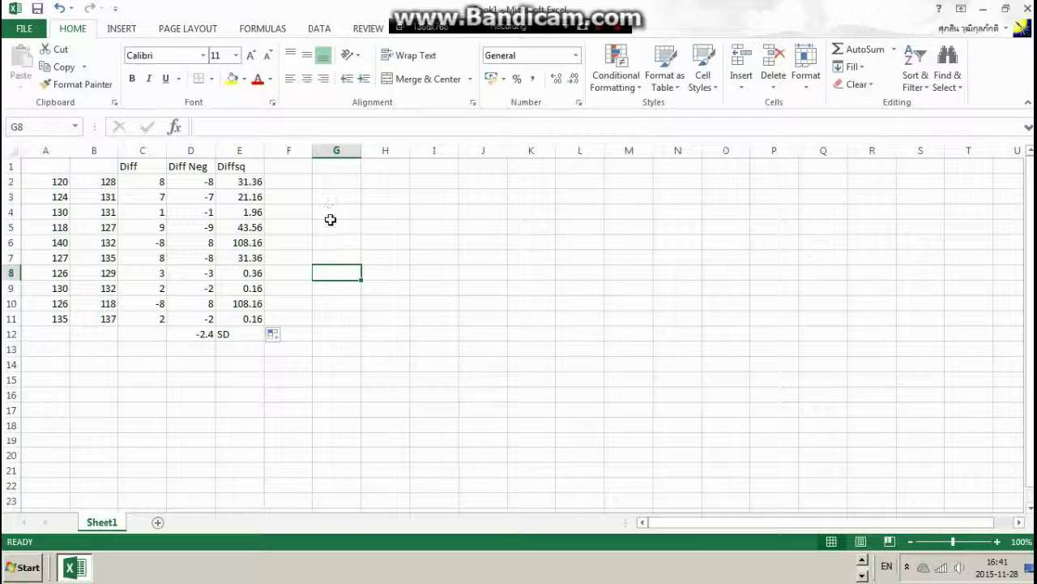
left_click(253, 197)
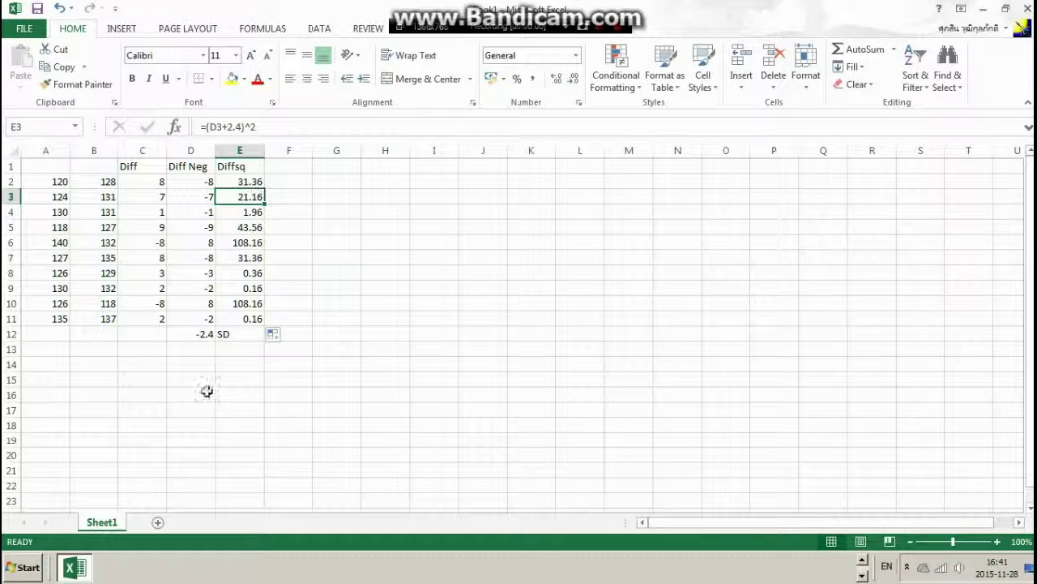
left_click(294, 209)
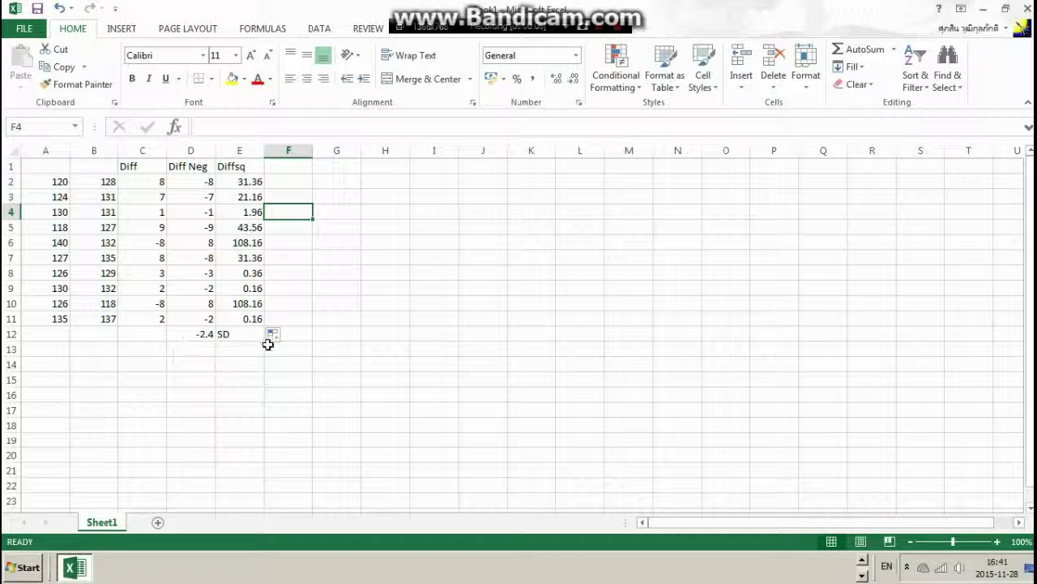
left_click_drag(253, 177, 248, 313)
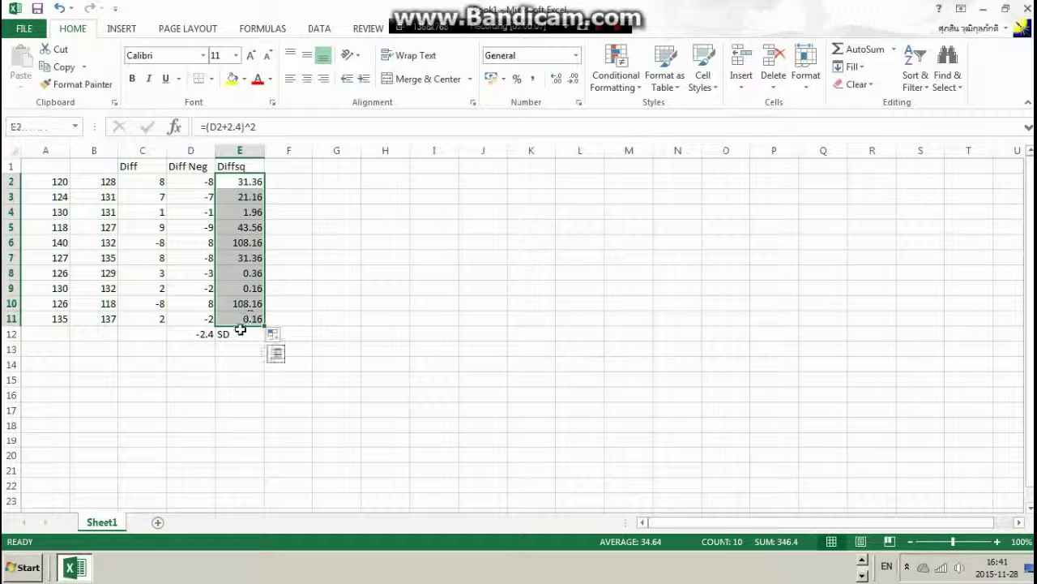
- Copy the average formula from cell D12 into E12 and change it to =SUM(E2:E11)
left_click(198, 337)
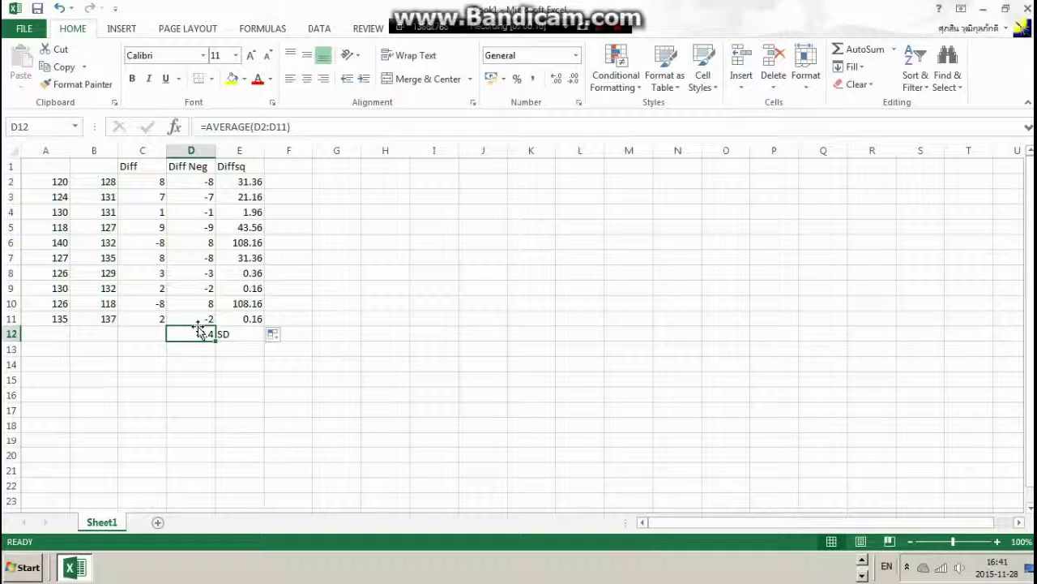
key("ctrl+c")
left_click(234, 333)
key("ctrl+v")
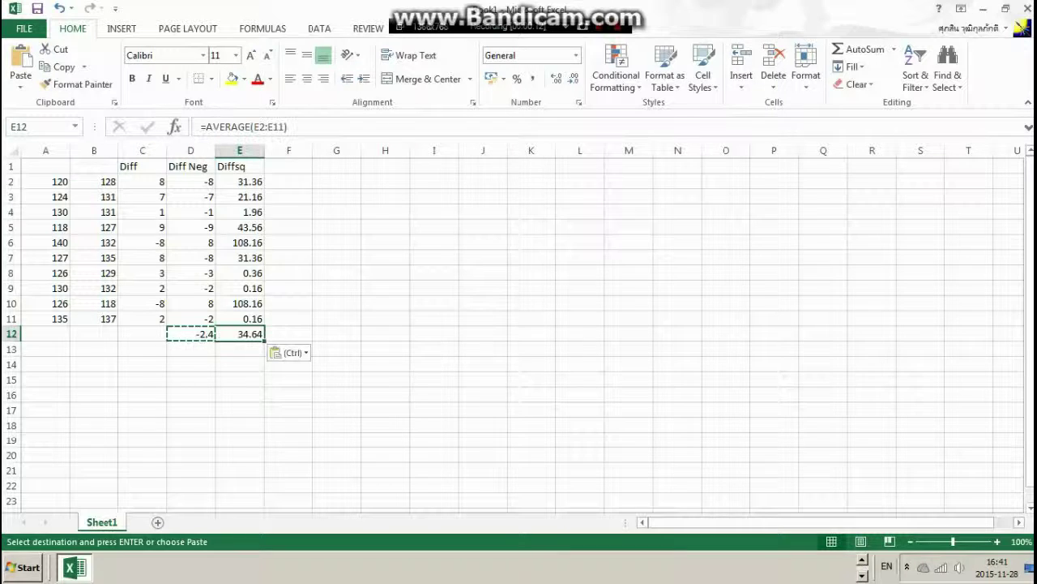
key("F2")
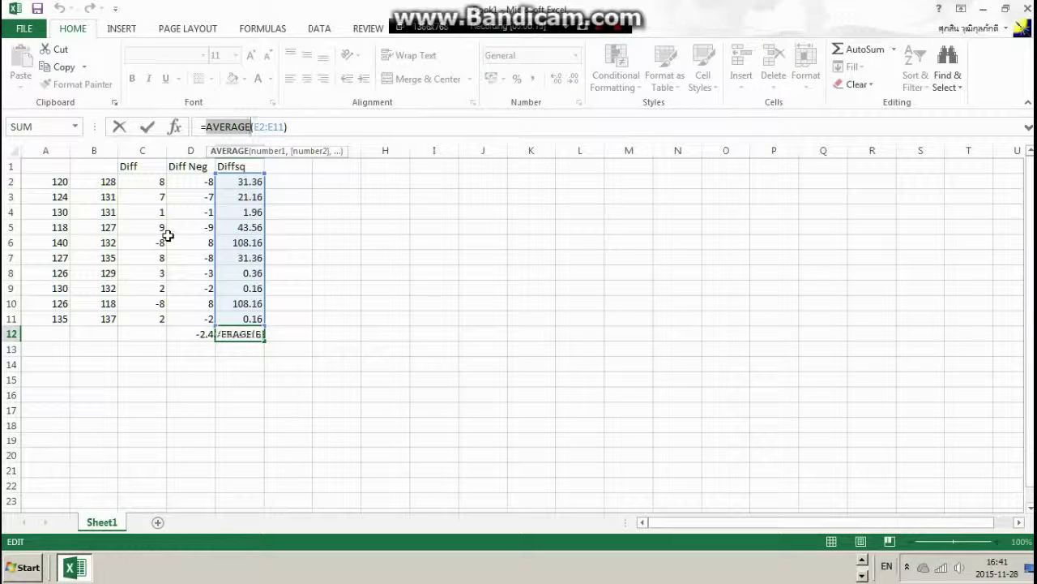
type("SUM")
key("Return")
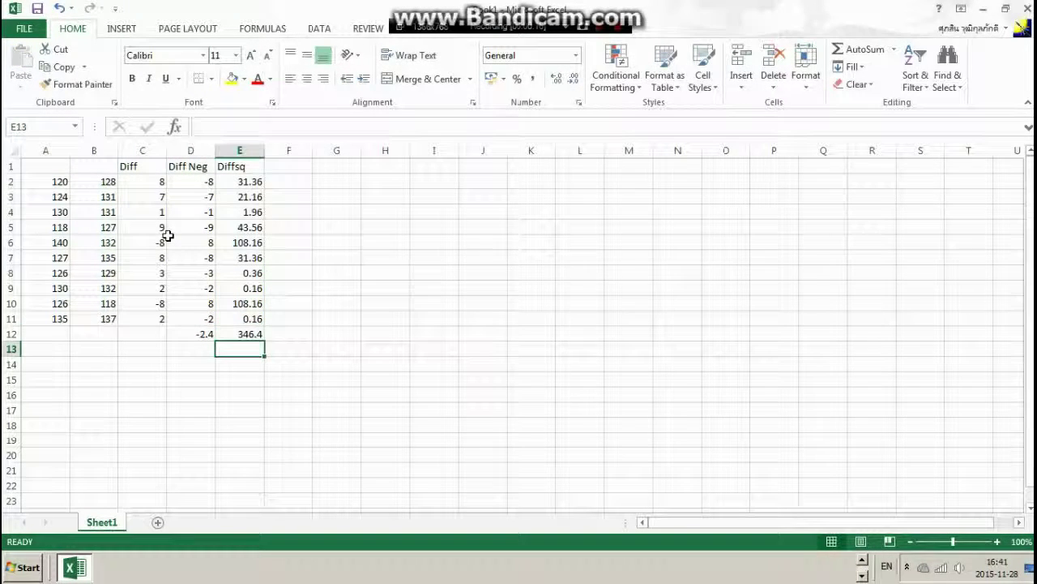
- Divide the sum of squared deviations in cell E12 by 9 to calculate the variance of the differences
left_click(243, 333)
left_click(258, 127)
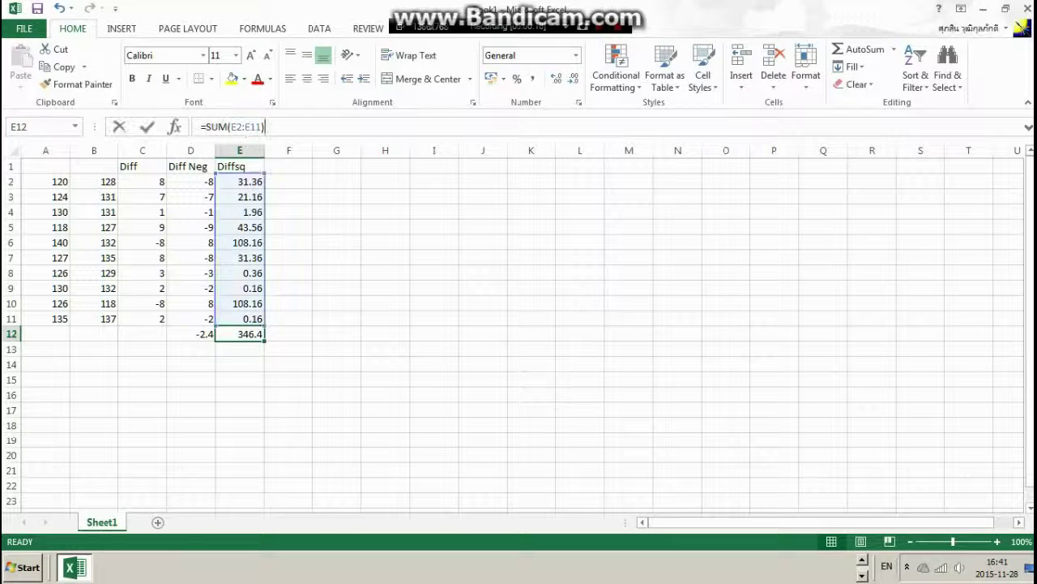
type("/9")
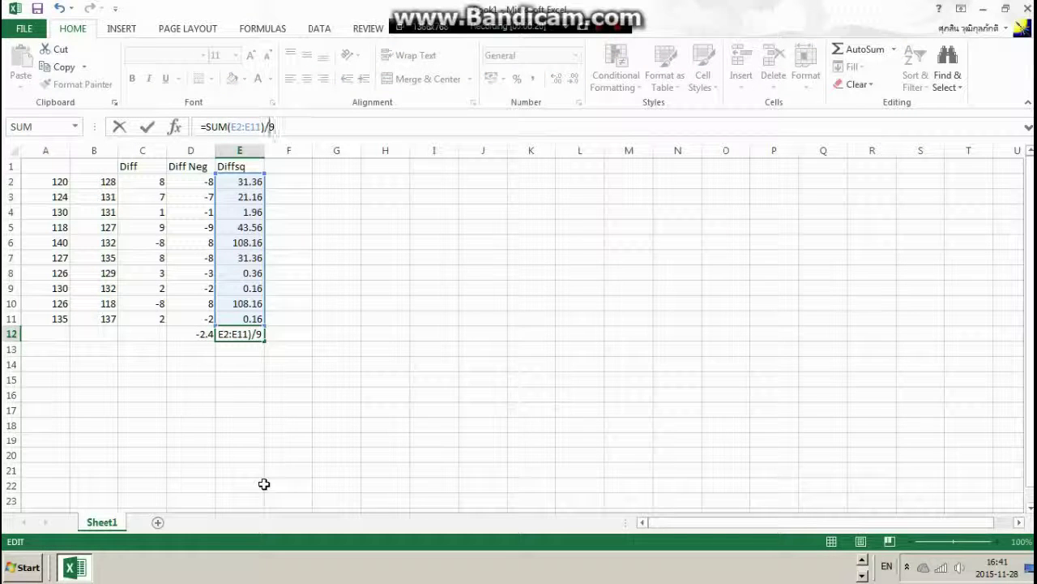
type(")")
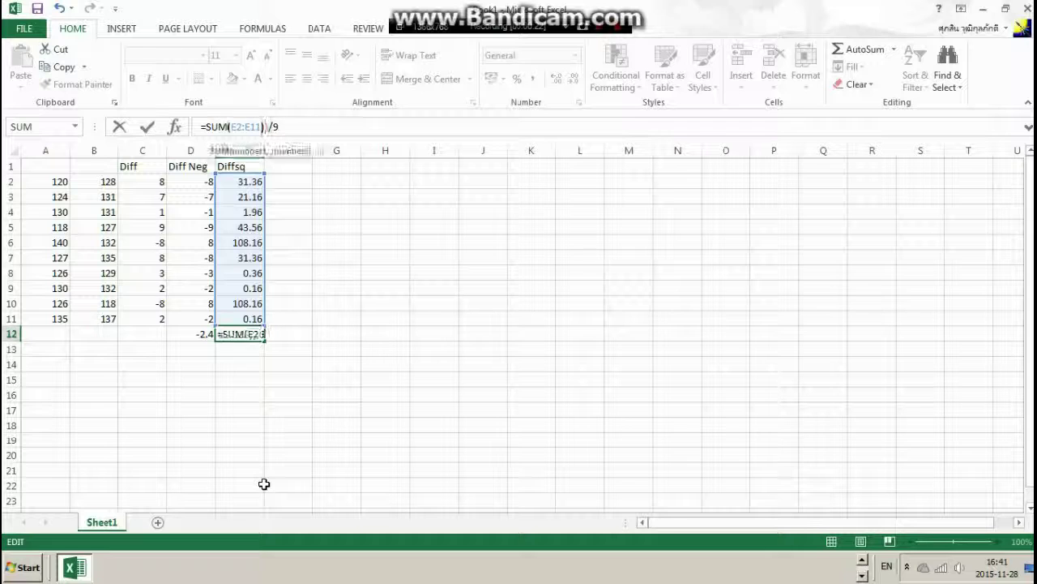
key("Return")
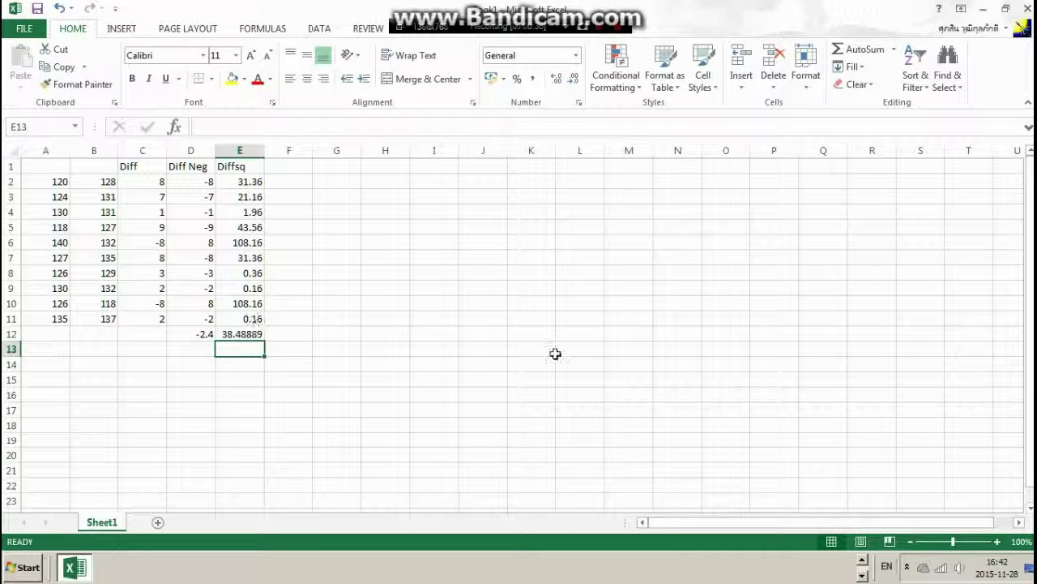
- Switch to the exam PDF in Foxit Reader to review questions 3 to 6, and return to the Excel worksheet
key("alt+Tab")
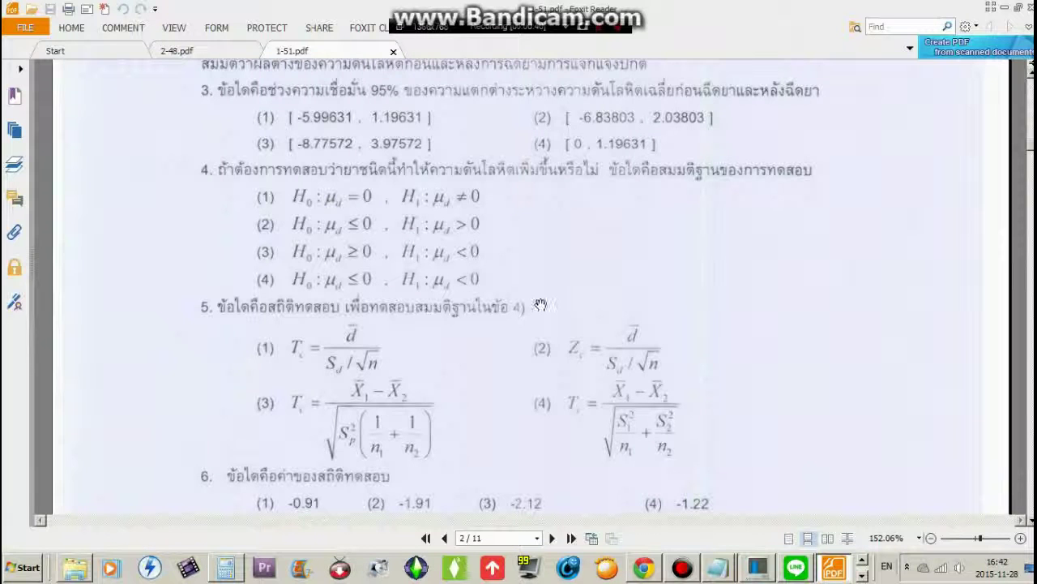
key("alt+Tab")
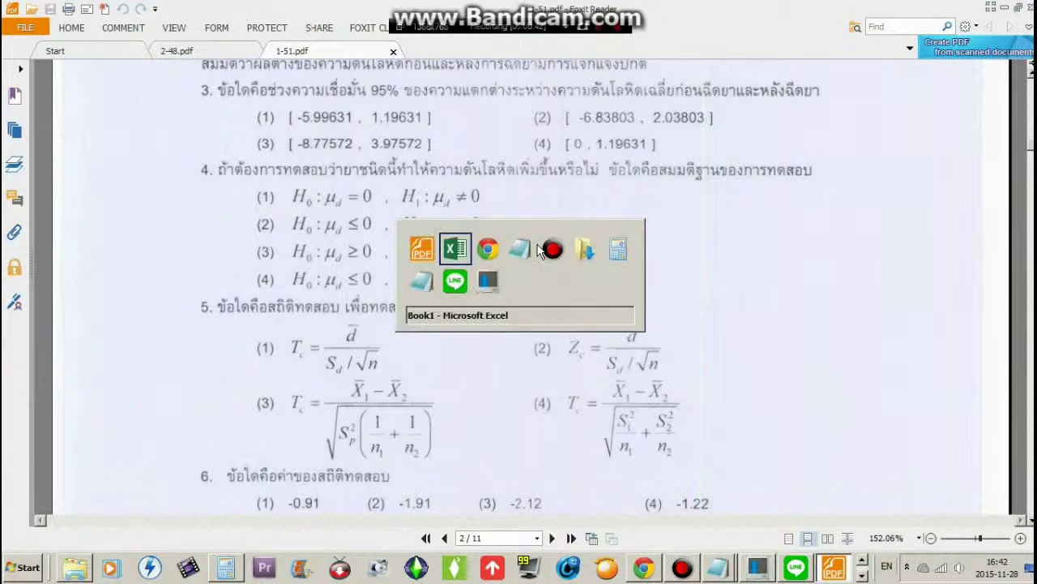
left_click(429, 335)
key("alt+Tab")
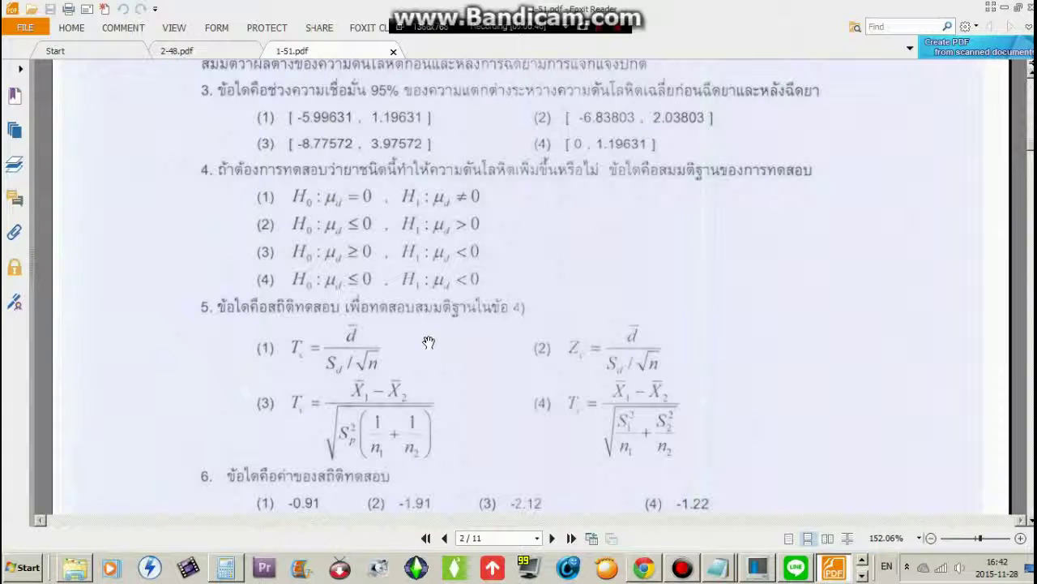
key("alt+Tab")
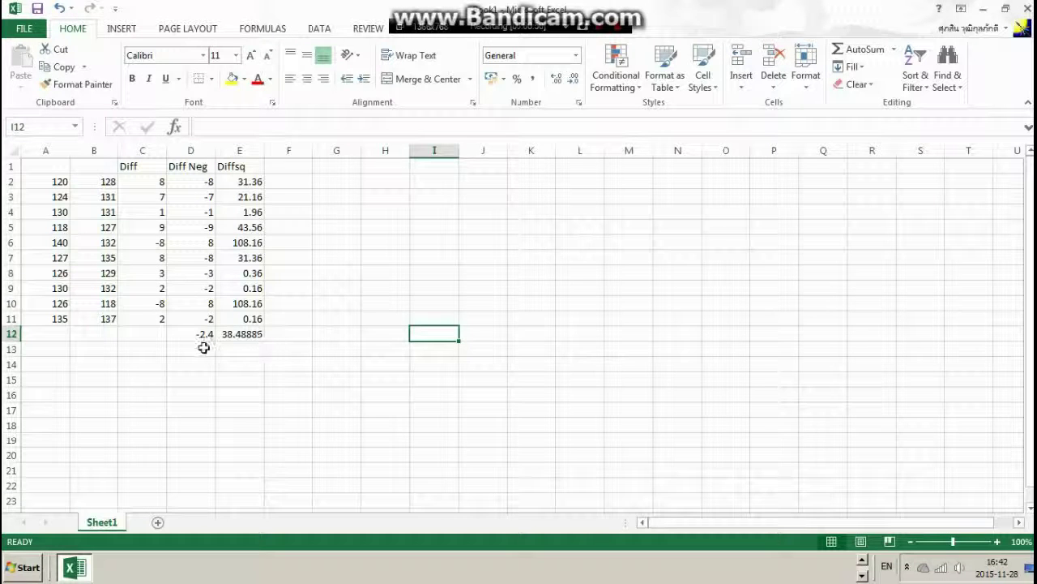
- Enter the value 8.1404 in cell E13 below the variance
left_click(243, 349)
type("-")
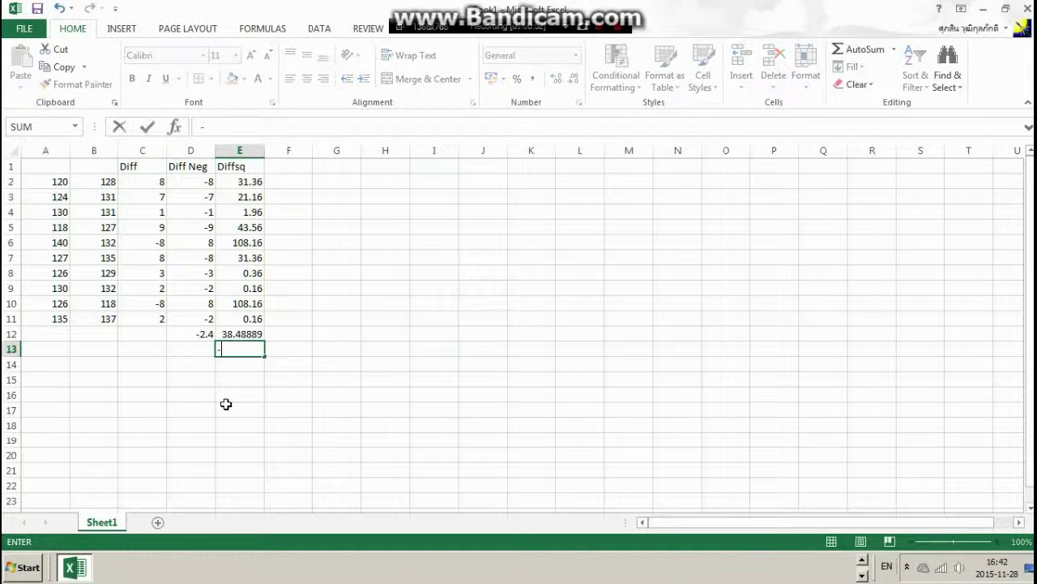
type("8.1404")
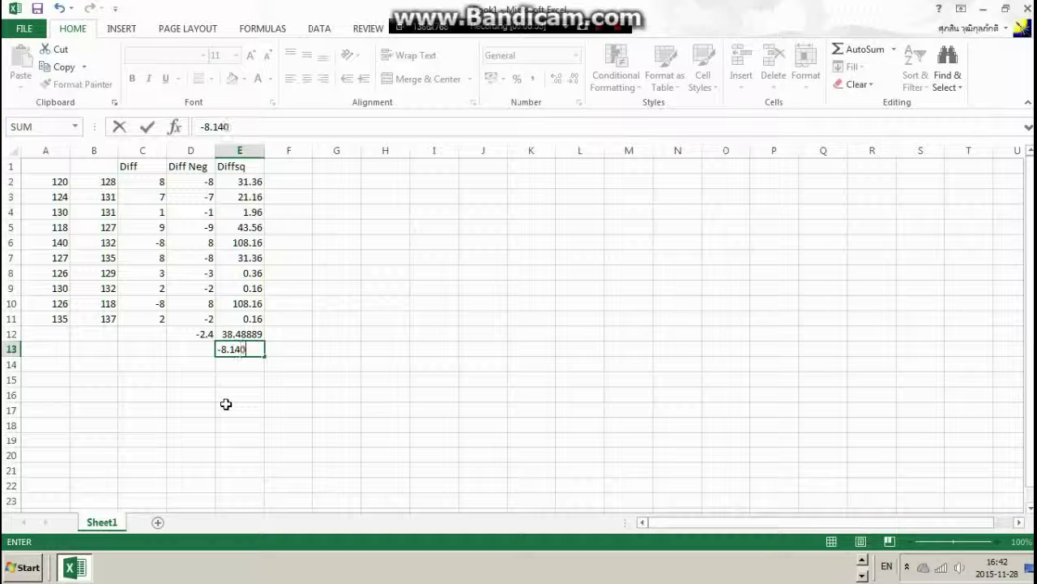
key("Return")
key("Left")
key("Left")
key("Right")
key("Right")
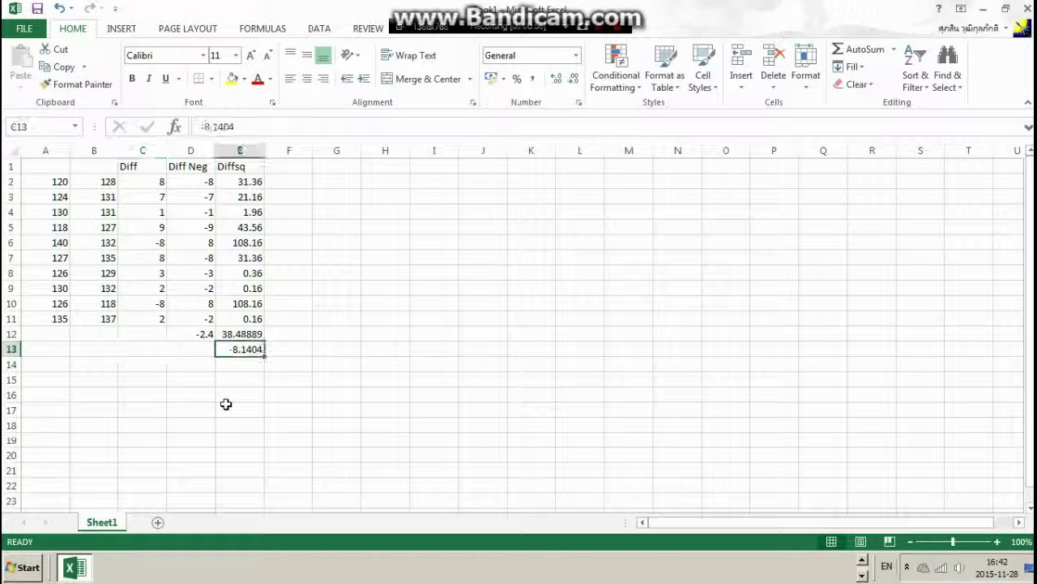
key("F2")
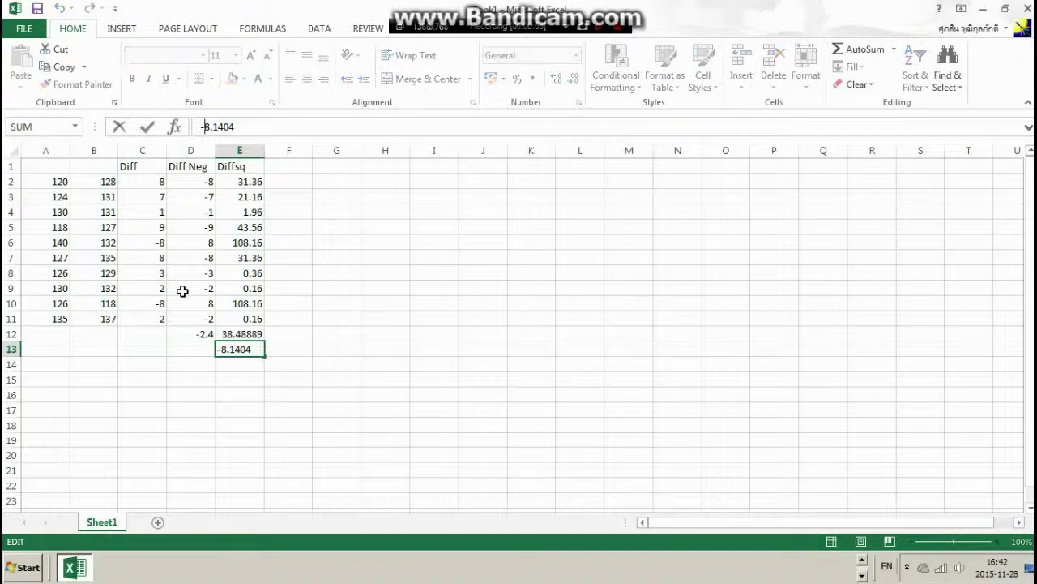
key("BackSpace")
key("Return")
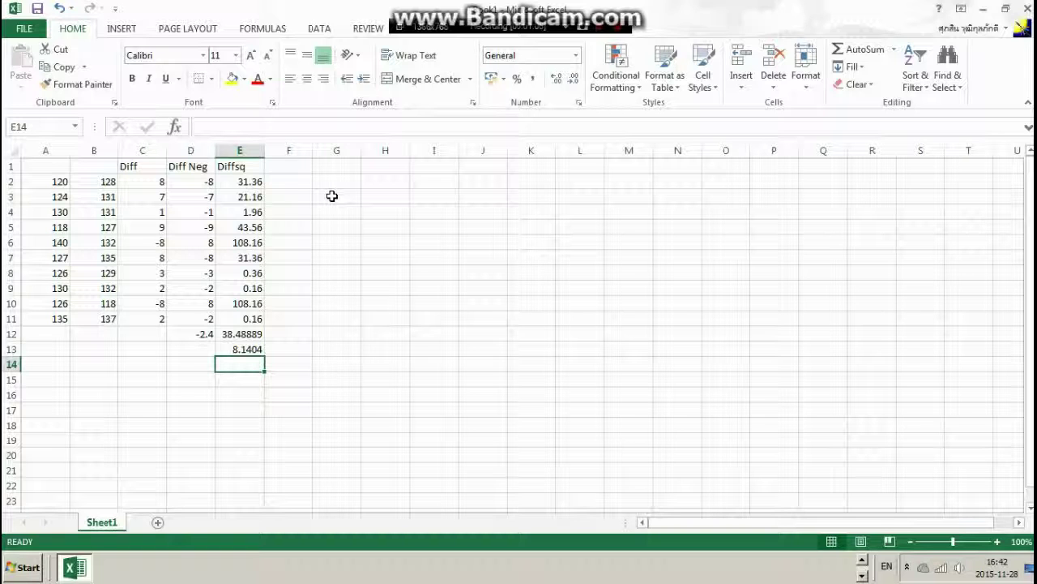
- Enter the formula =sqrt(1/5) in cell F13
left_click(299, 347)
key("F2")
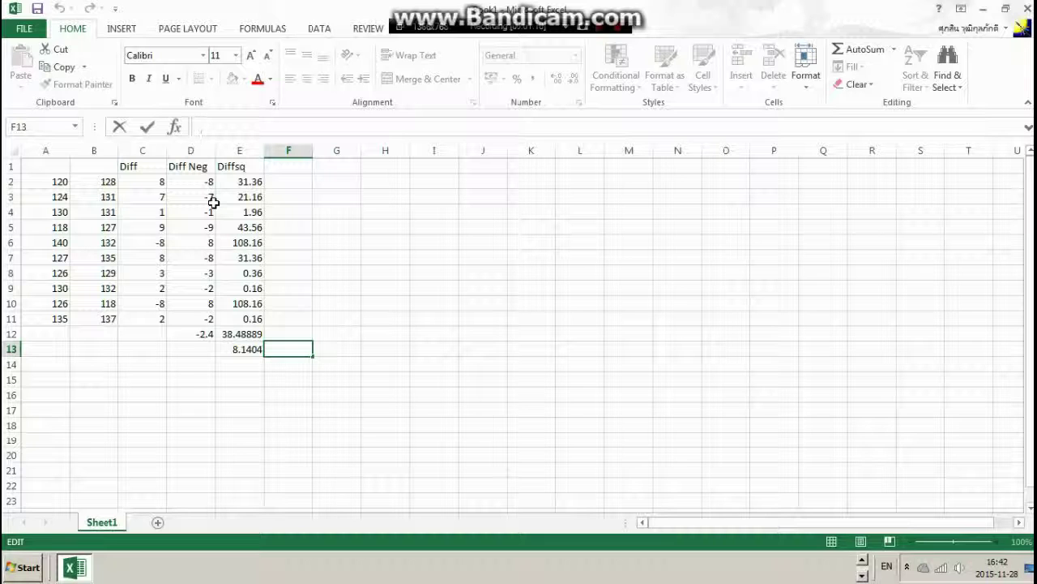
type("=sq")
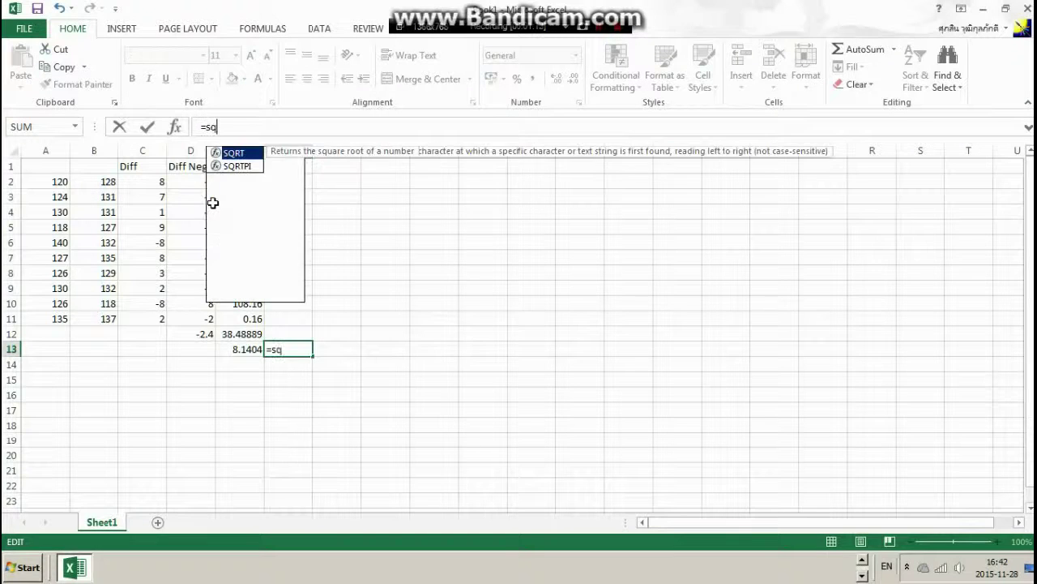
type("rt(")
key("BackSpace")
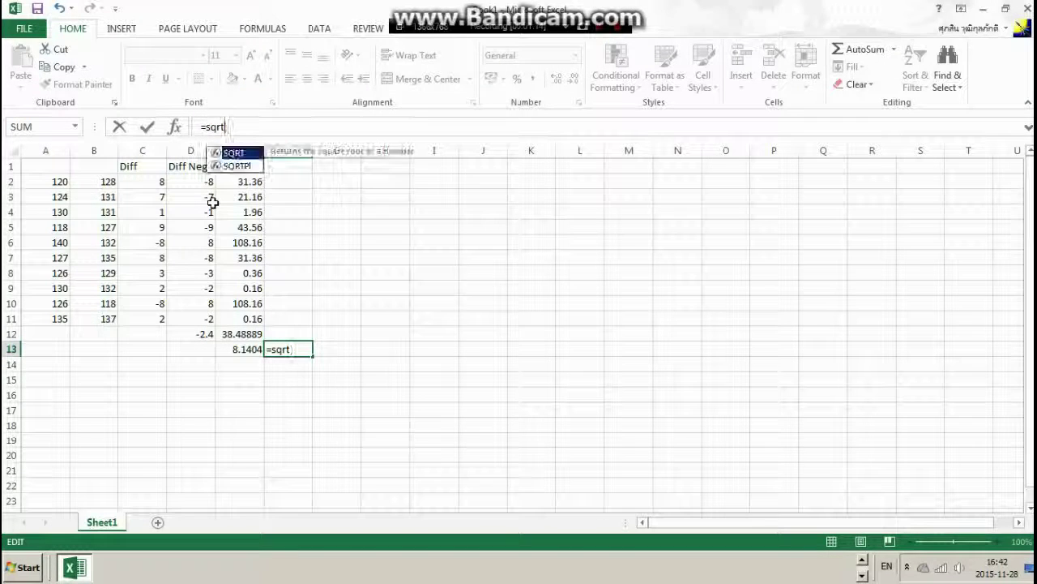
type("(1/5)")
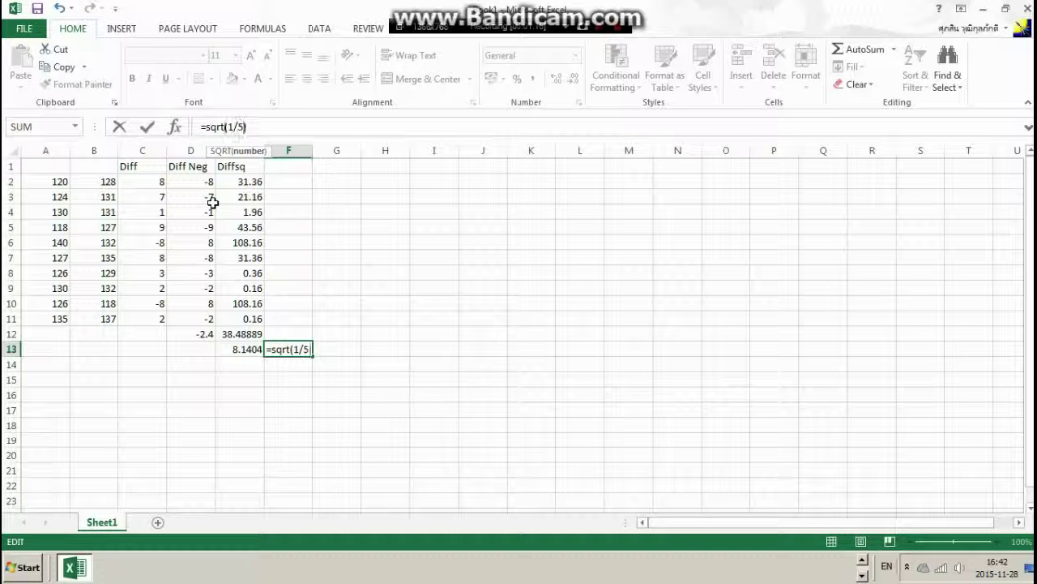
key("Return")
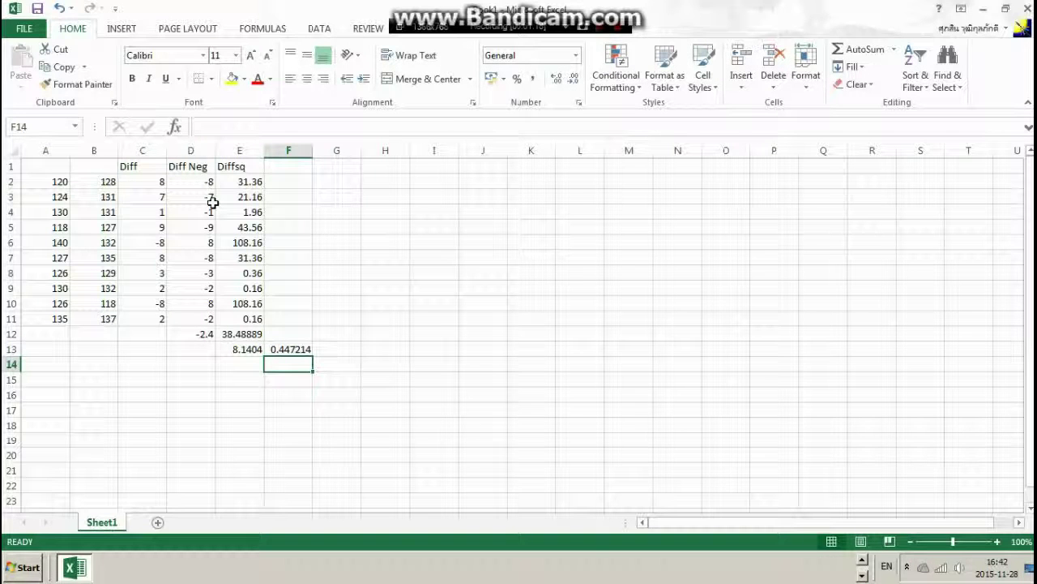
- Enter the formula =(E13*F13) in cell G13
key("Up")
key("Right")
type("=(")
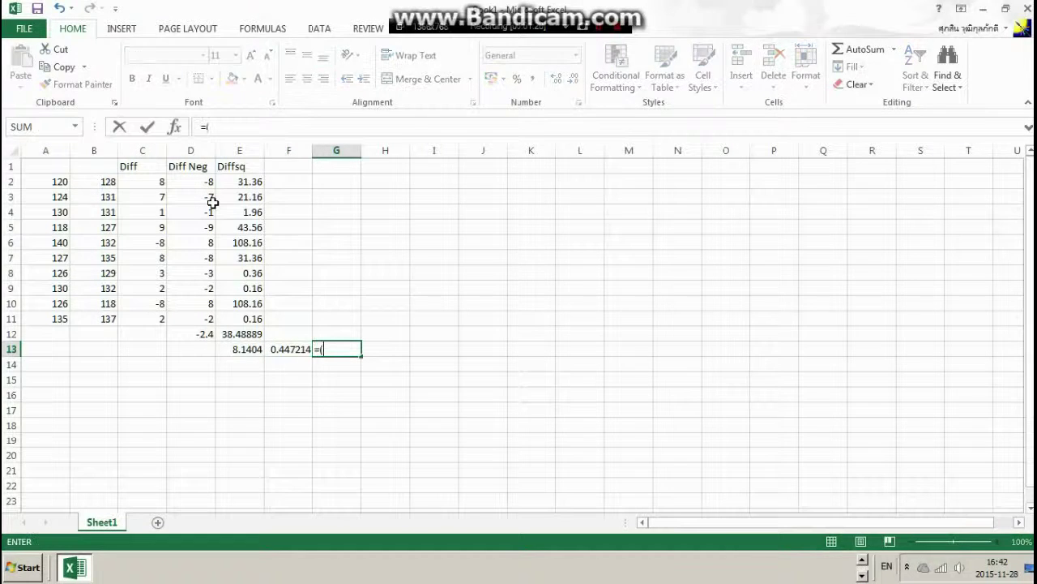
type(")")
key("Return")
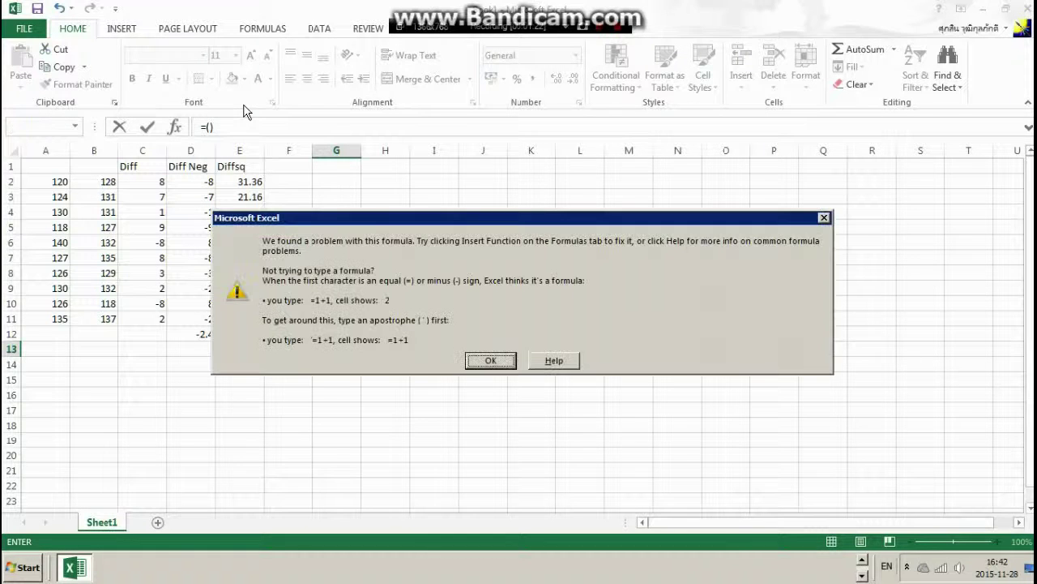
key("Return")
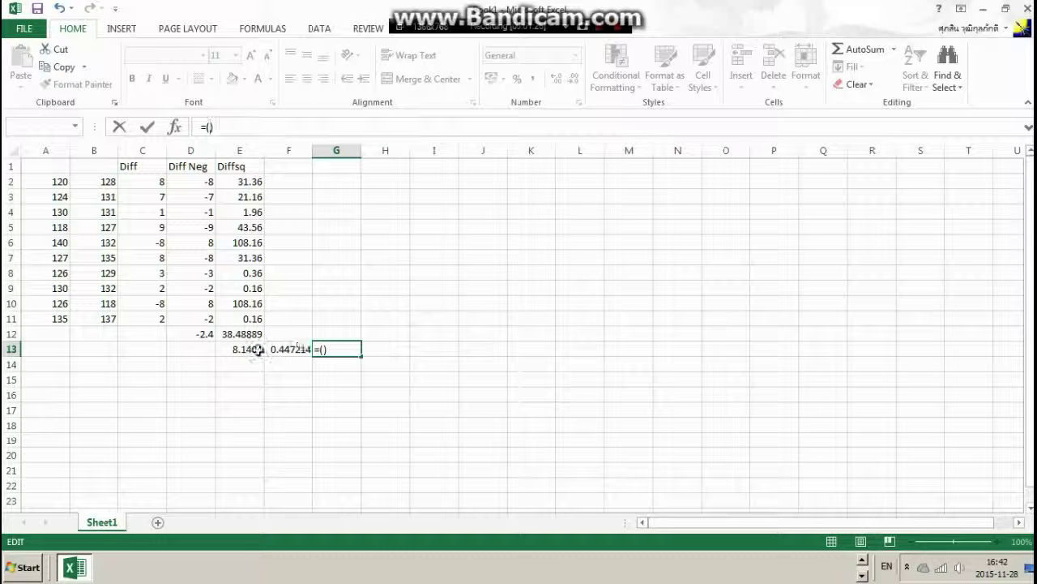
left_click(258, 349)
type("*")
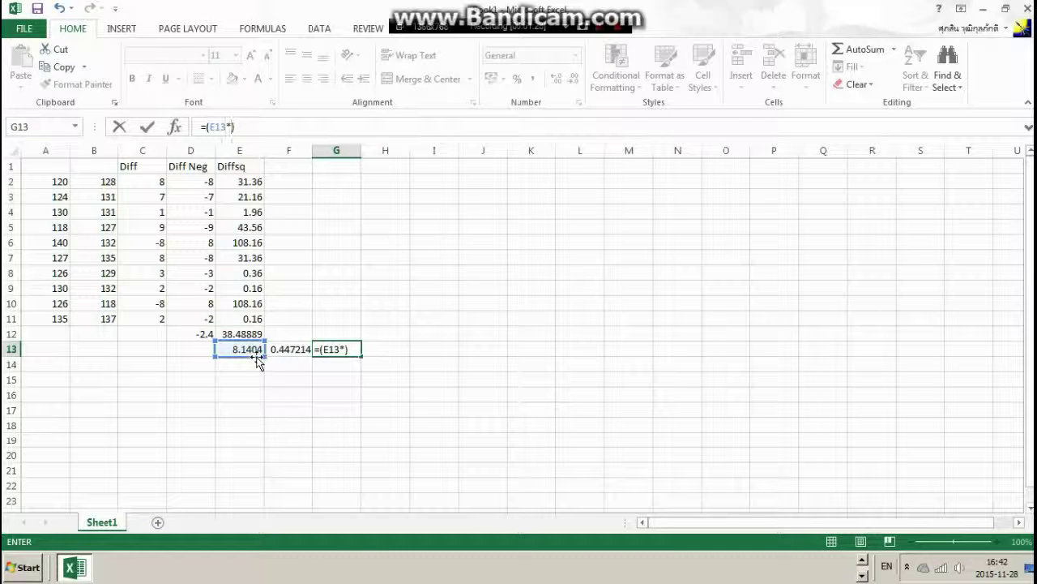
type("F13")
key("Return")
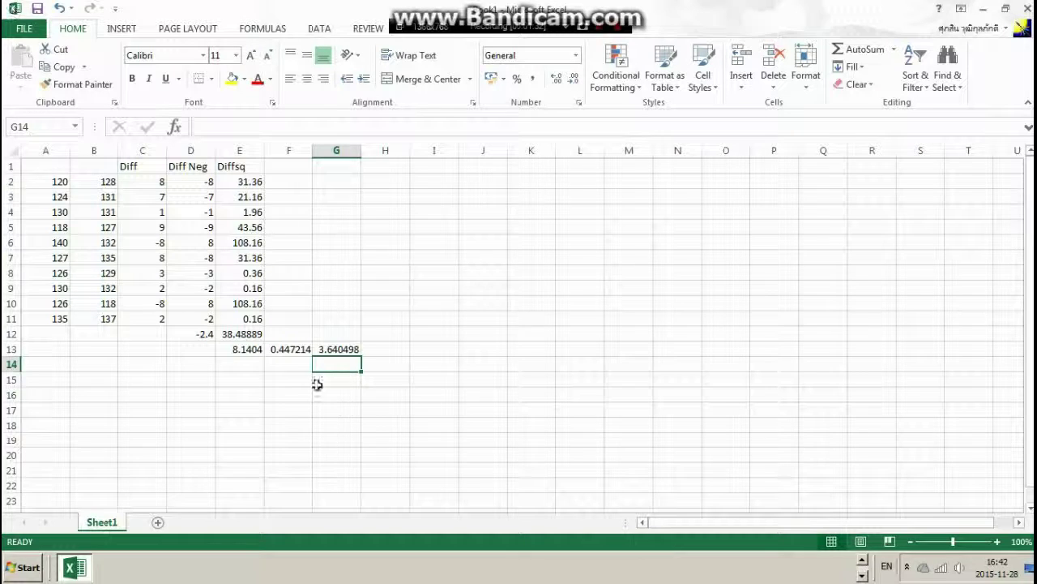
left_click(340, 349)
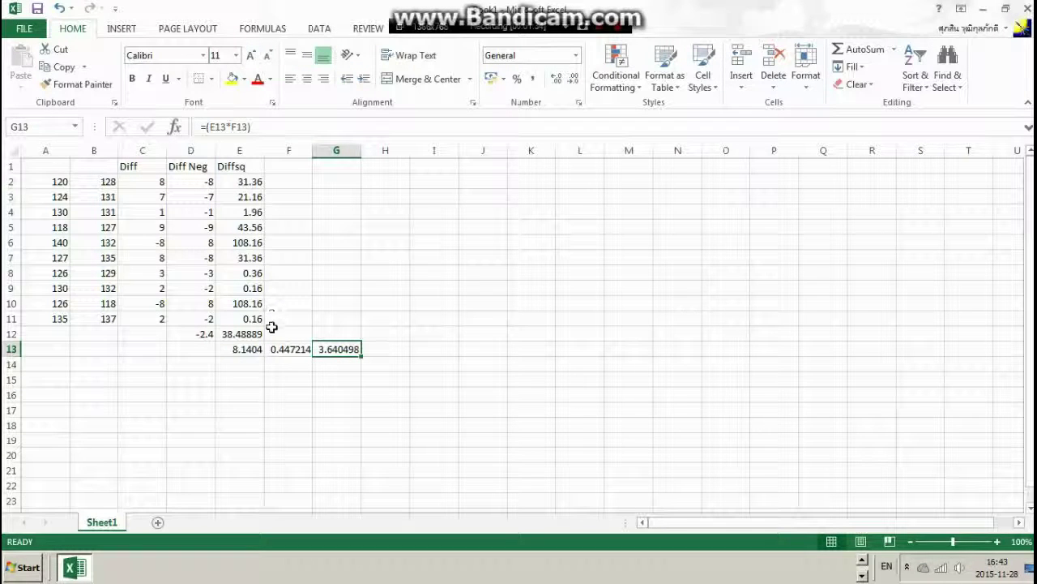
key("ctrl+c")
left_click(246, 370)
left_click(198, 365)
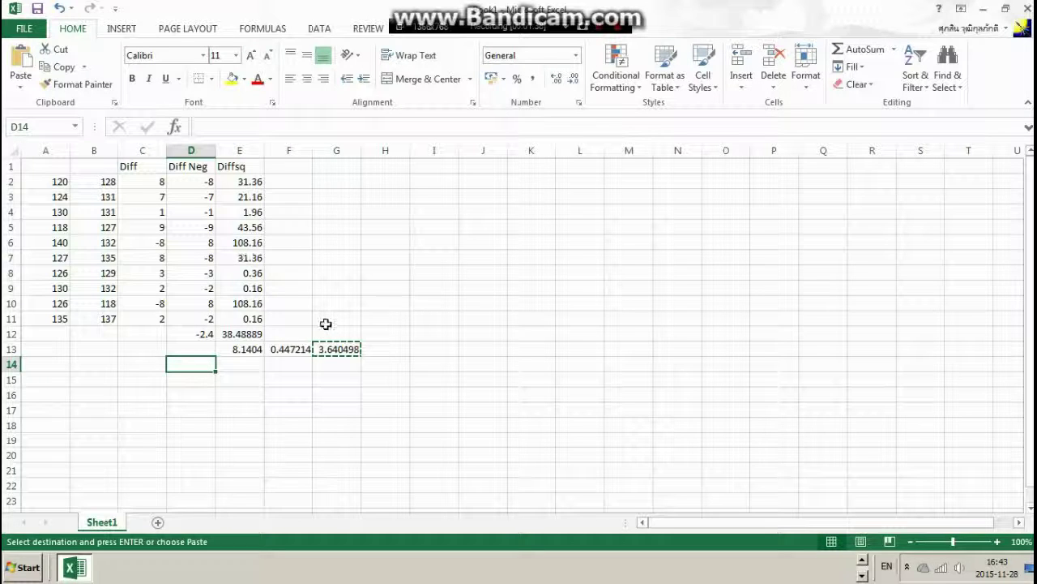
key("F2")
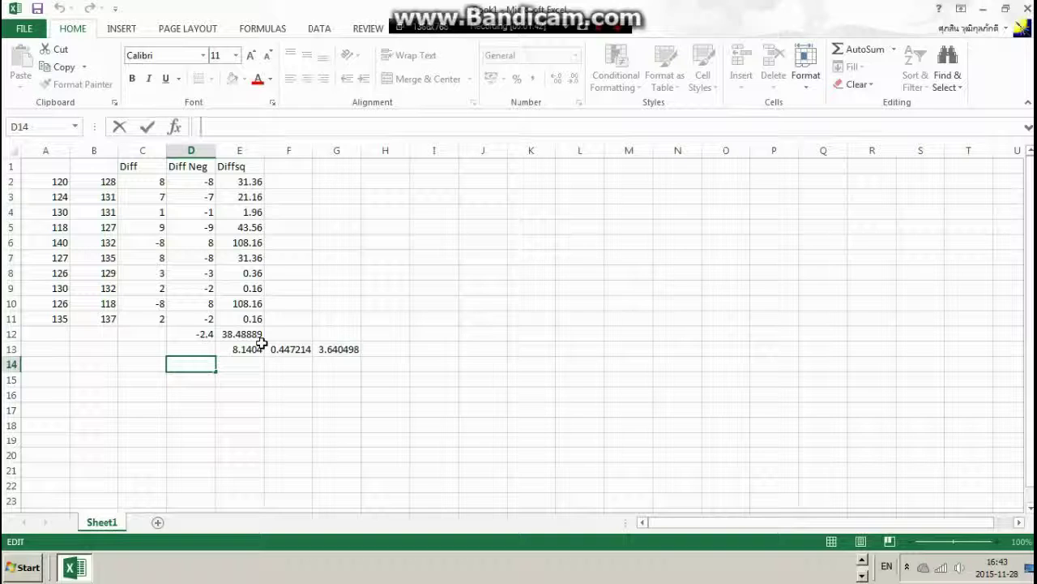
type("2.4-")
key("BackSpace")
type("/")
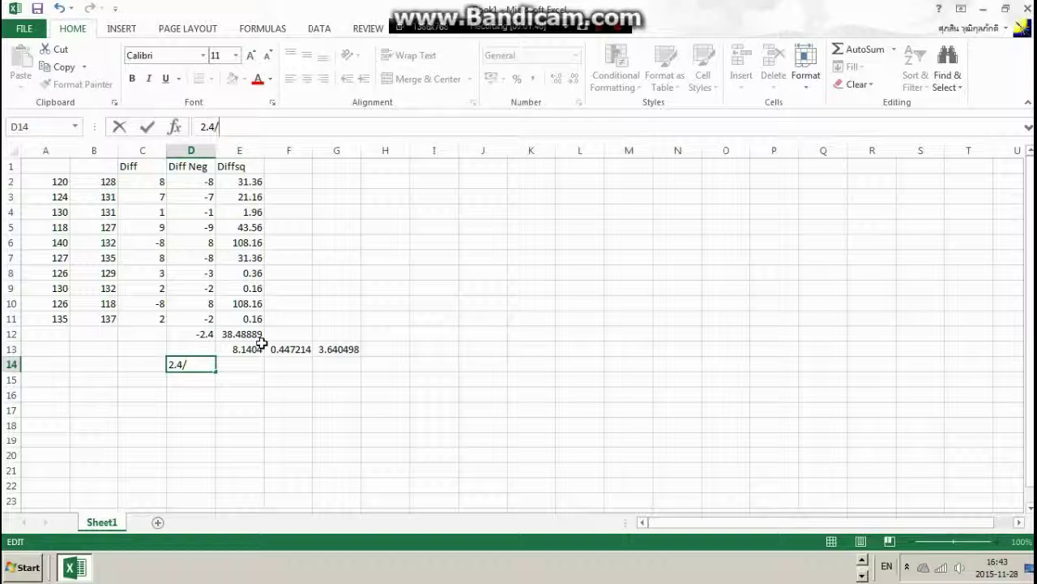
key("BackSpace")
key("BackSpace")
key("BackSpace")
key("BackSpace")
- Enter the formula =(-2.4)/(G13) in cell D14 to calculate the test statistic
type("=")
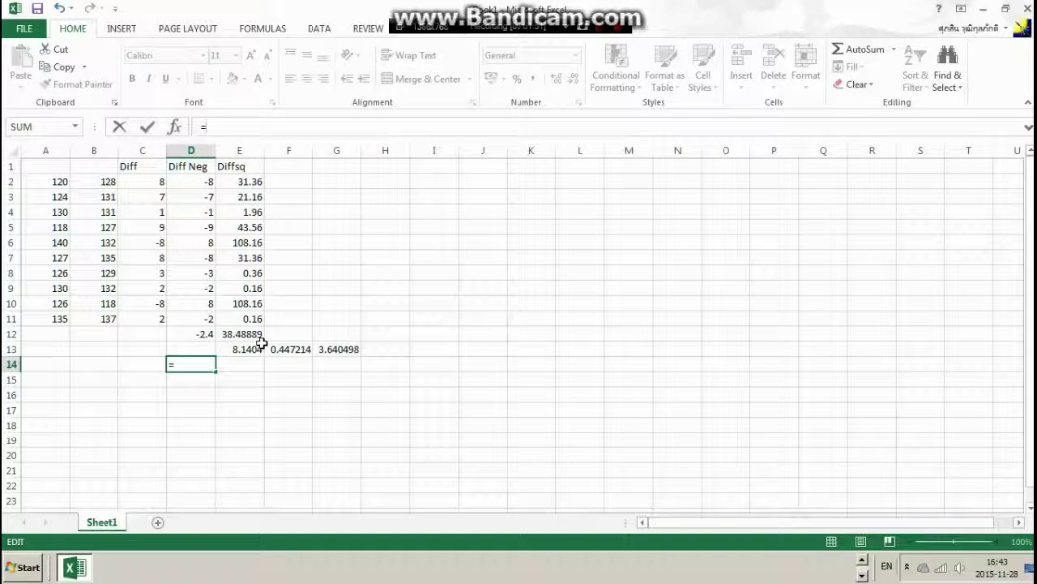
type("()")
key("Return")
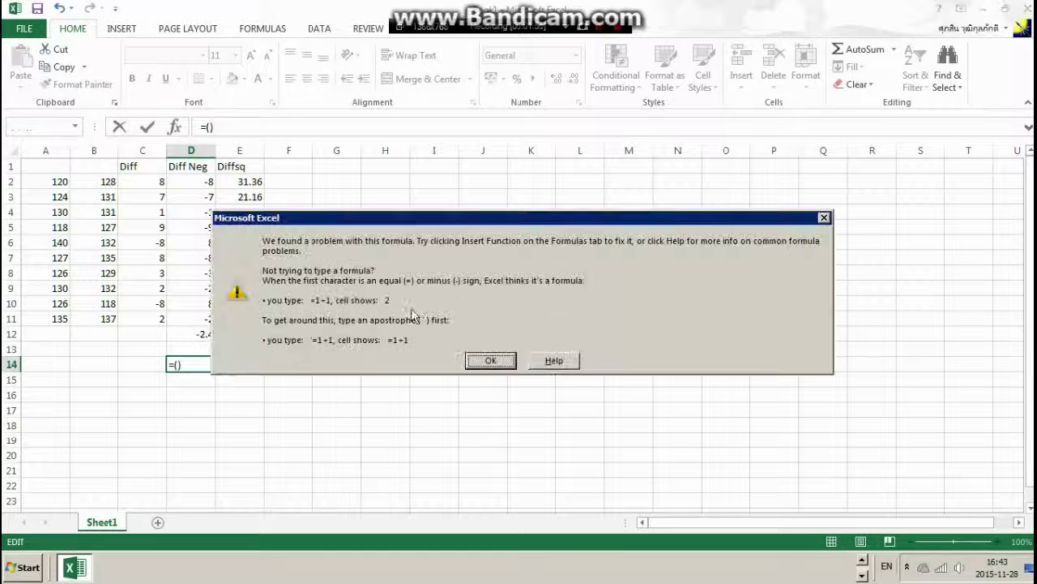
left_click(490, 360)
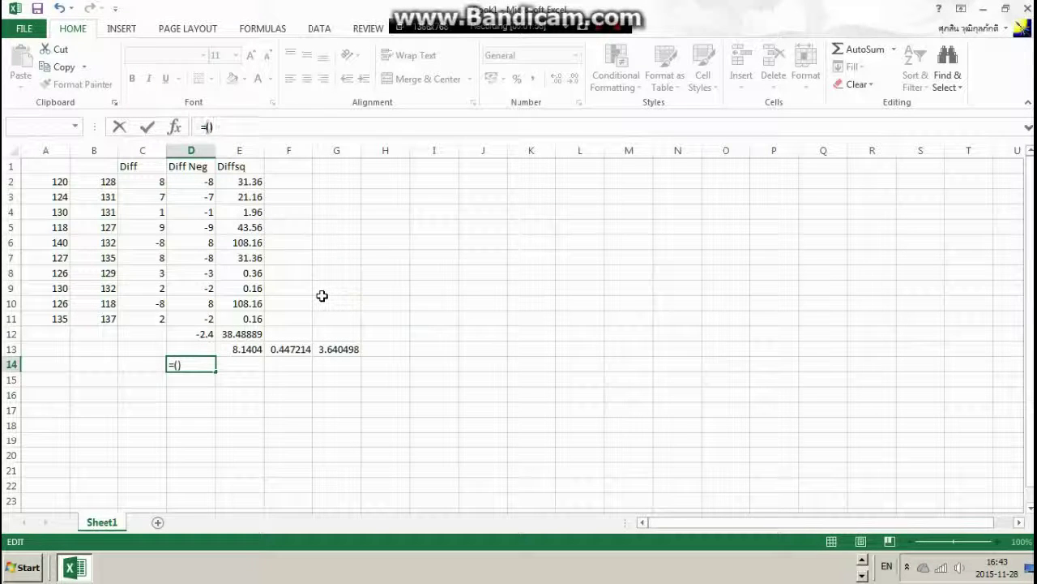
type("-2.4")
key("Right")
type("/")
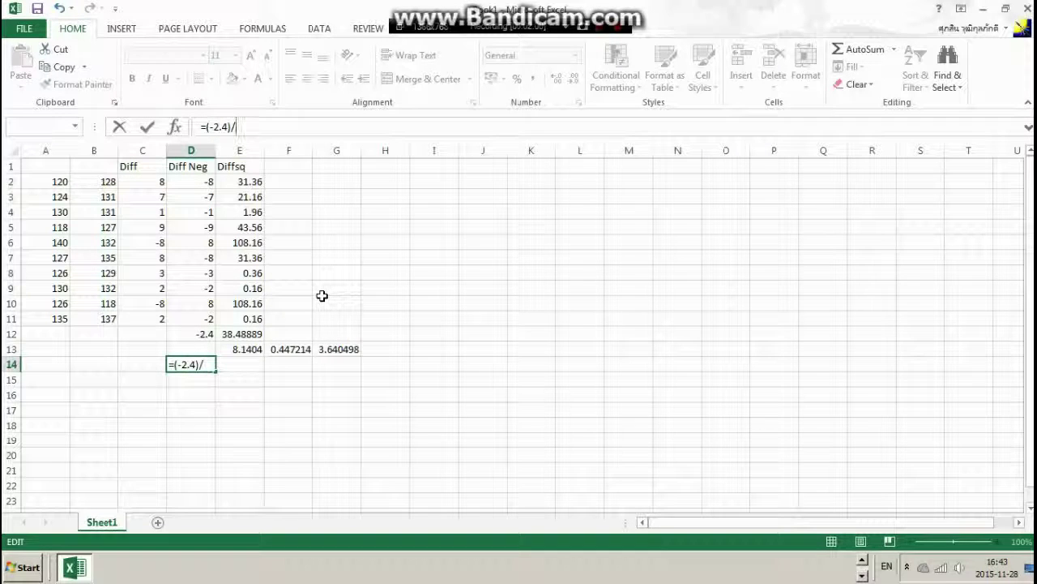
type("()")
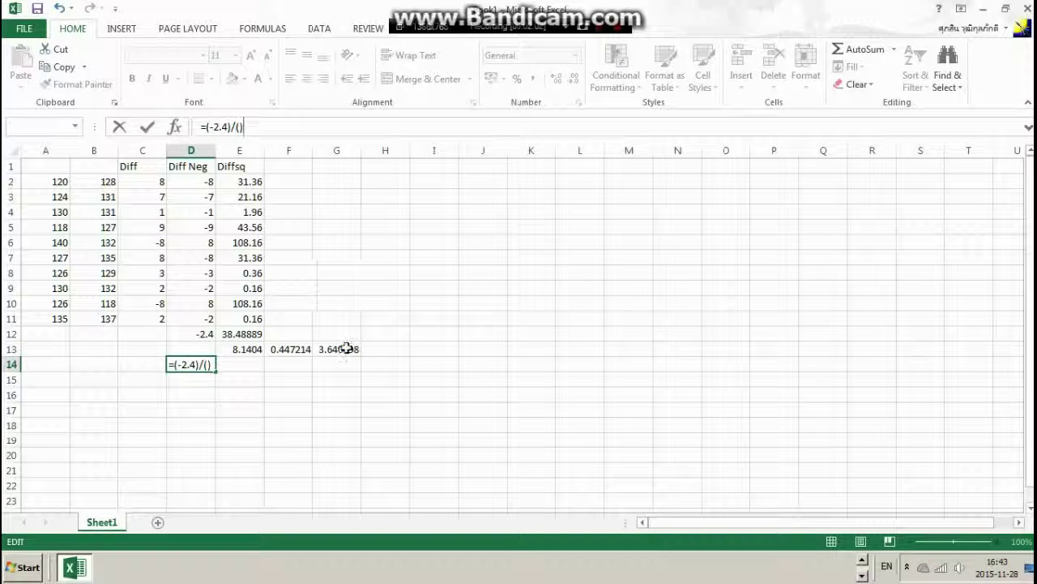
key("Return")
left_click(488, 356)
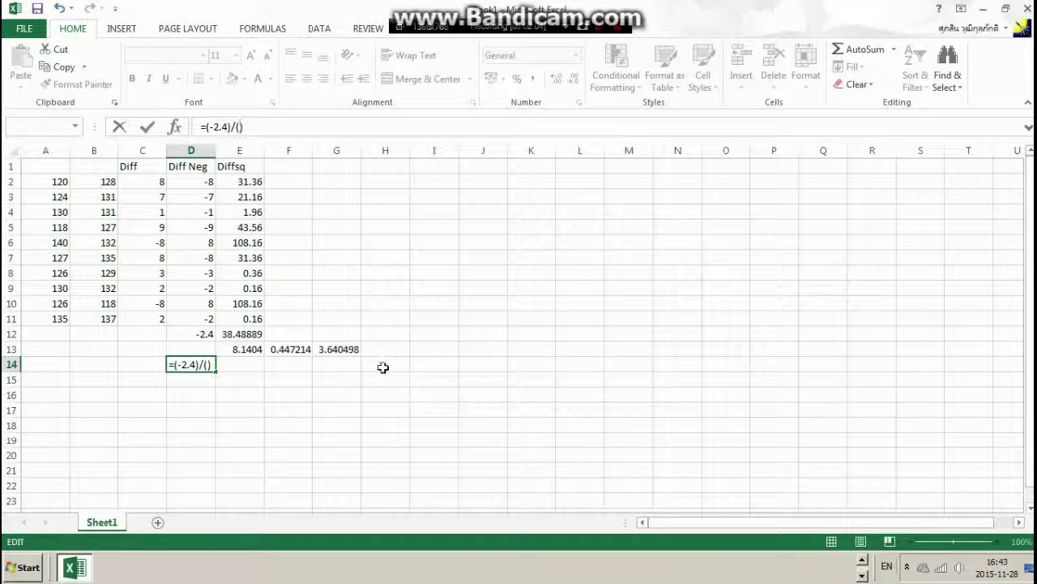
left_click(354, 349)
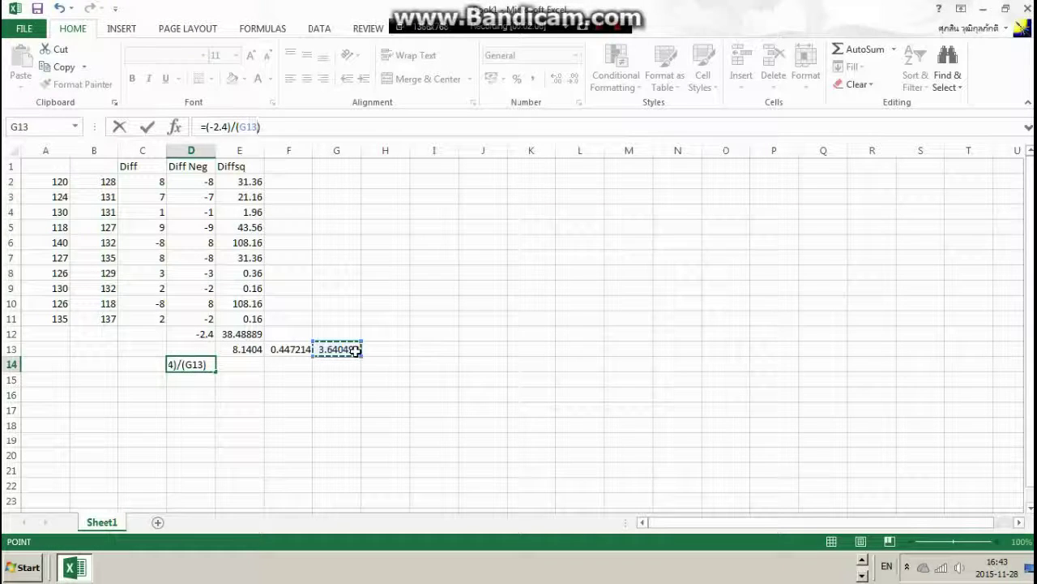
key("Return")
key("Up")
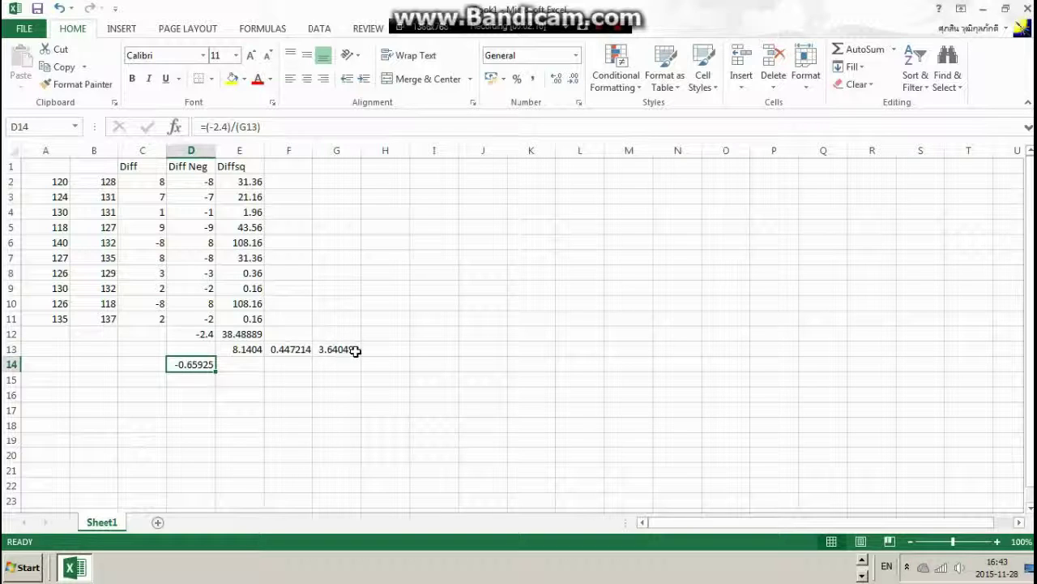
- Enter the text "df = 9" in cell E14 beside the calculated test statistic
left_click(40, 393)
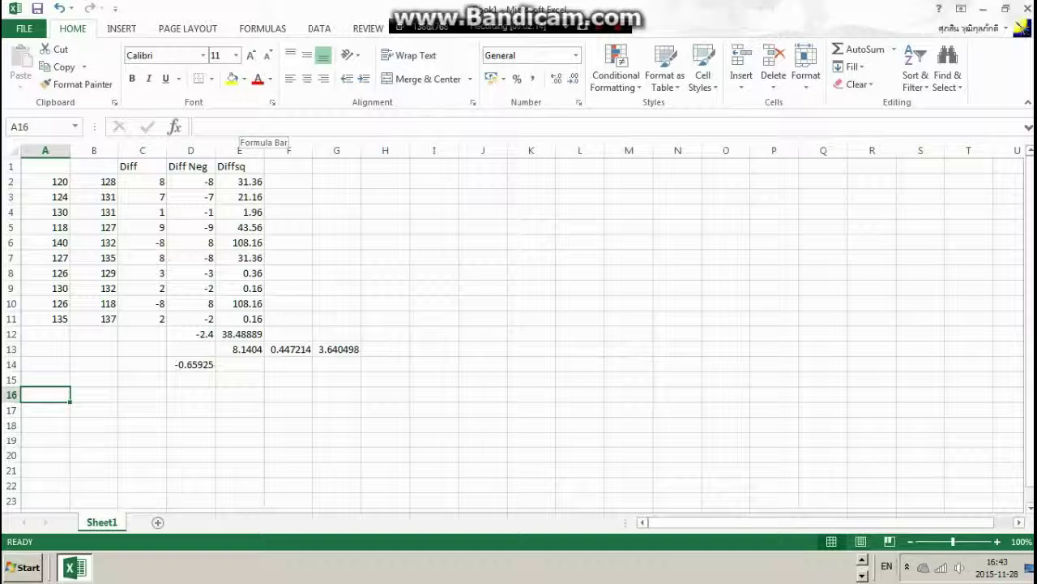
left_click(249, 365)
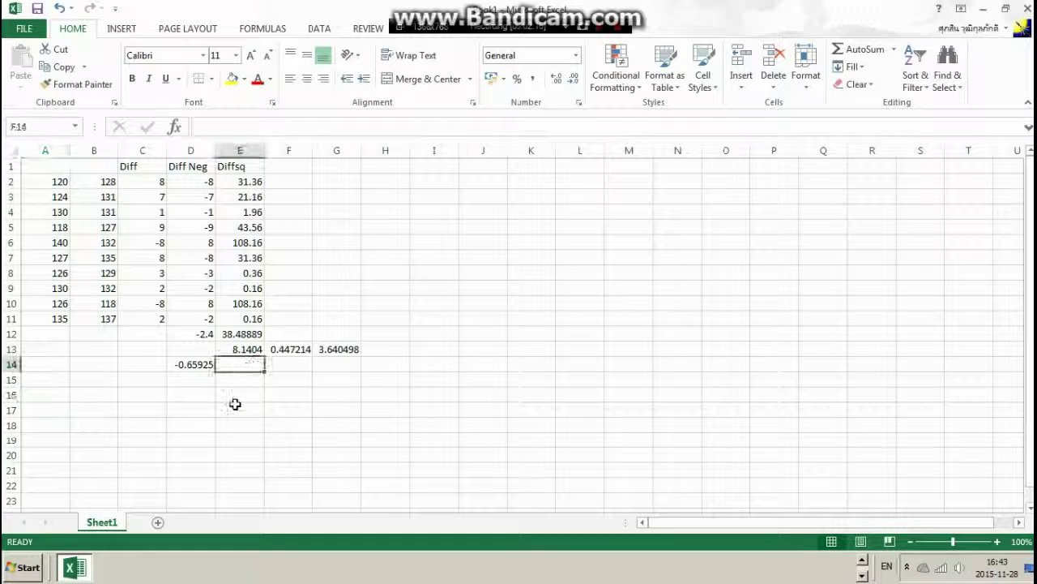
type("df = ")
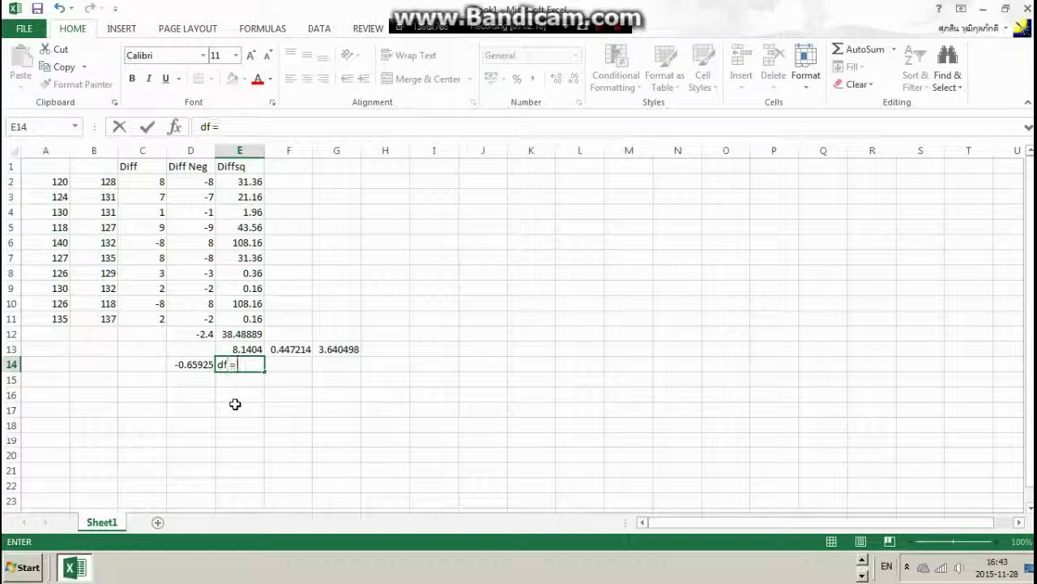
type("9")
key("Return")
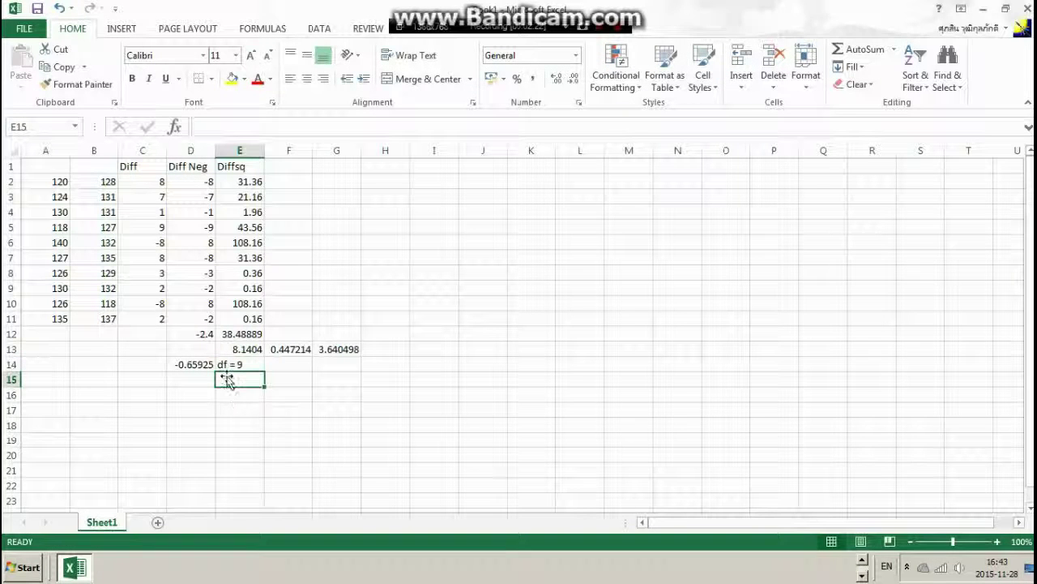
- Change the degrees of freedom in cell E14 so the text reads "df = 18"
left_click(235, 364)
key("F2")
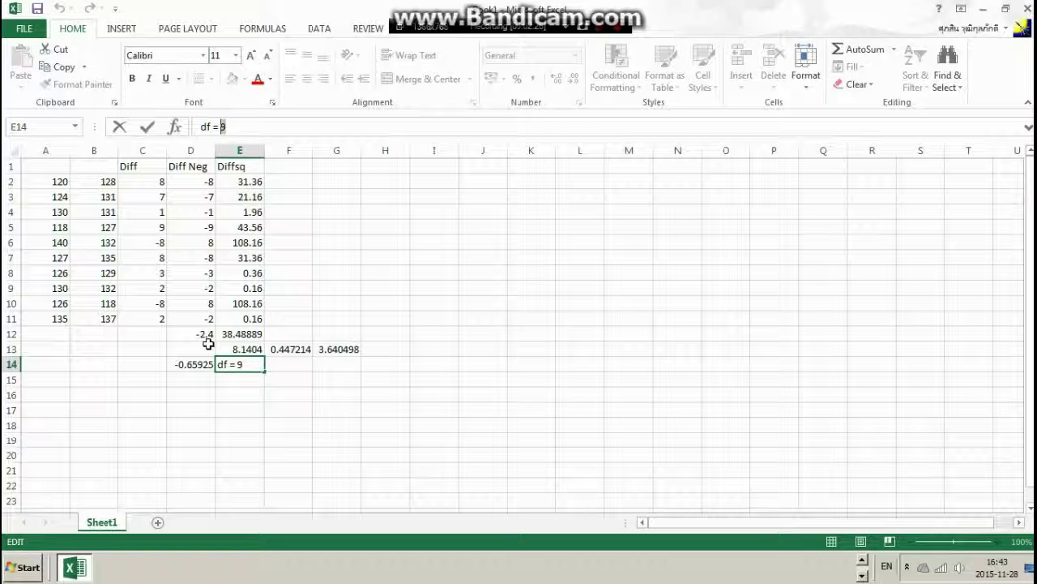
key("BackSpace")
type("18")
key("Return")
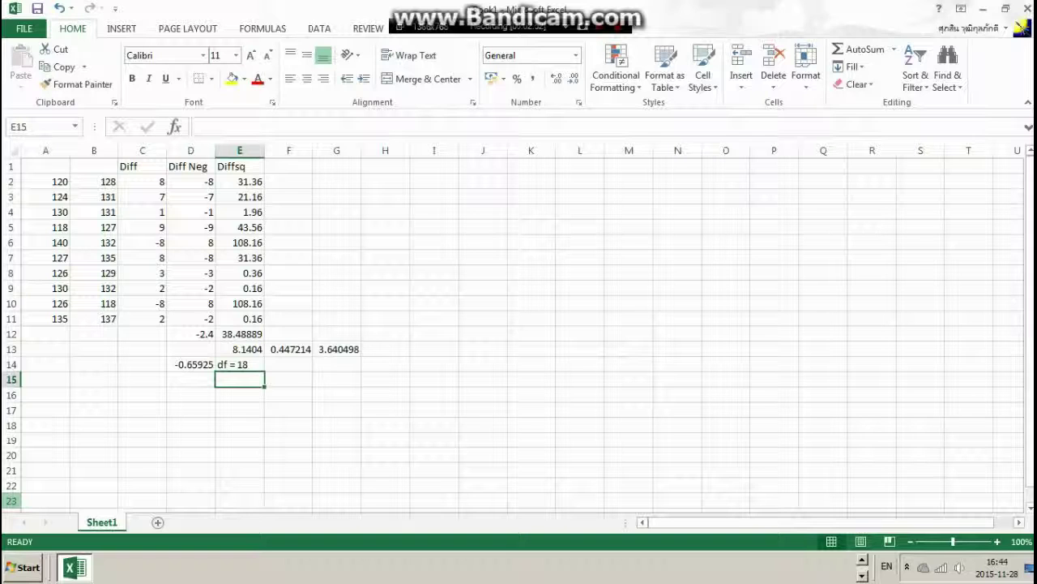
- Label the test statistic by entering "Tcalc" in cell C14
left_click(58, 376)
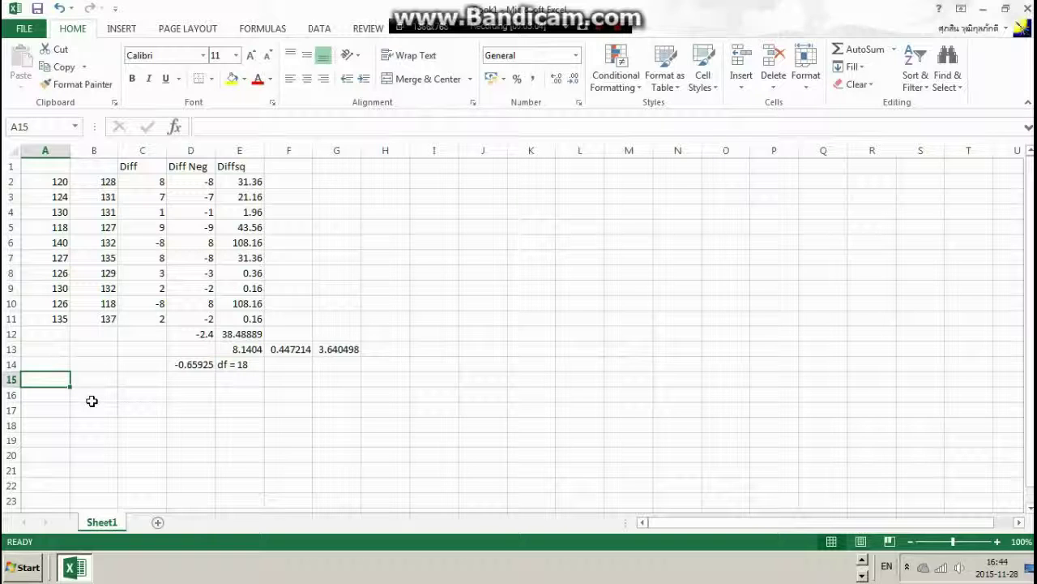
left_click(187, 364)
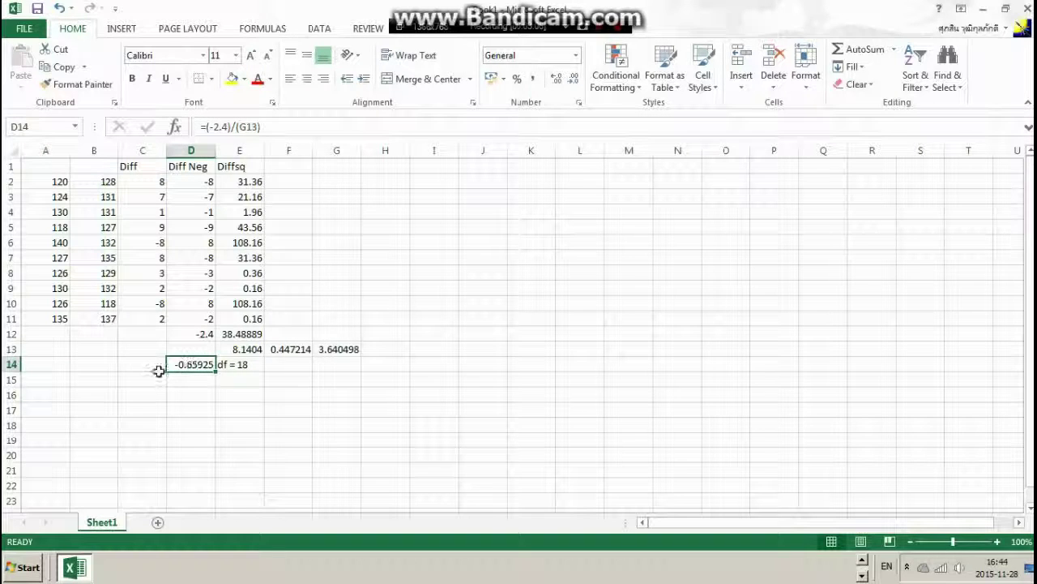
left_click(150, 367)
left_click(292, 126)
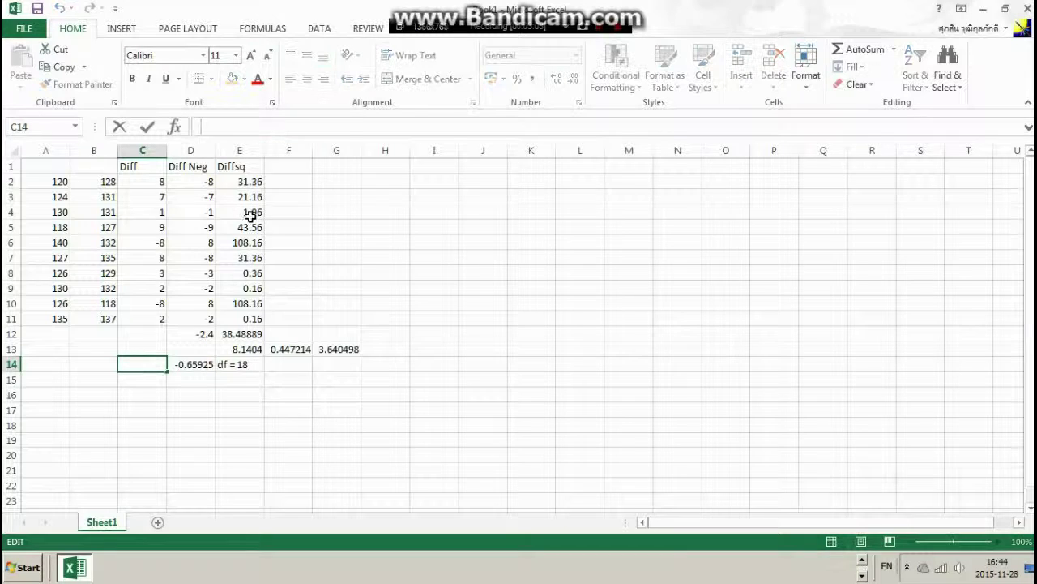
type("Tcalc")
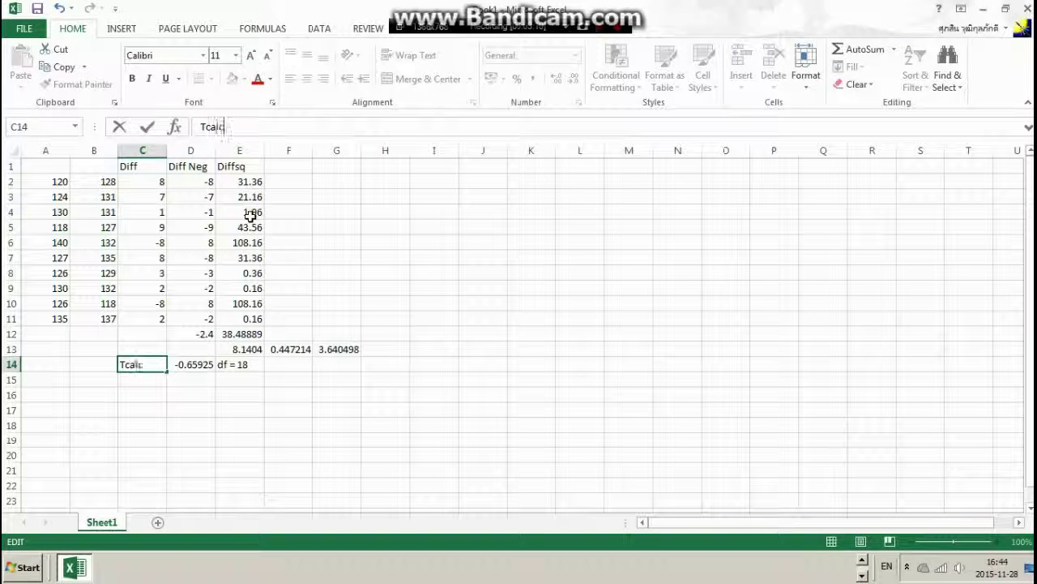
key("Return")
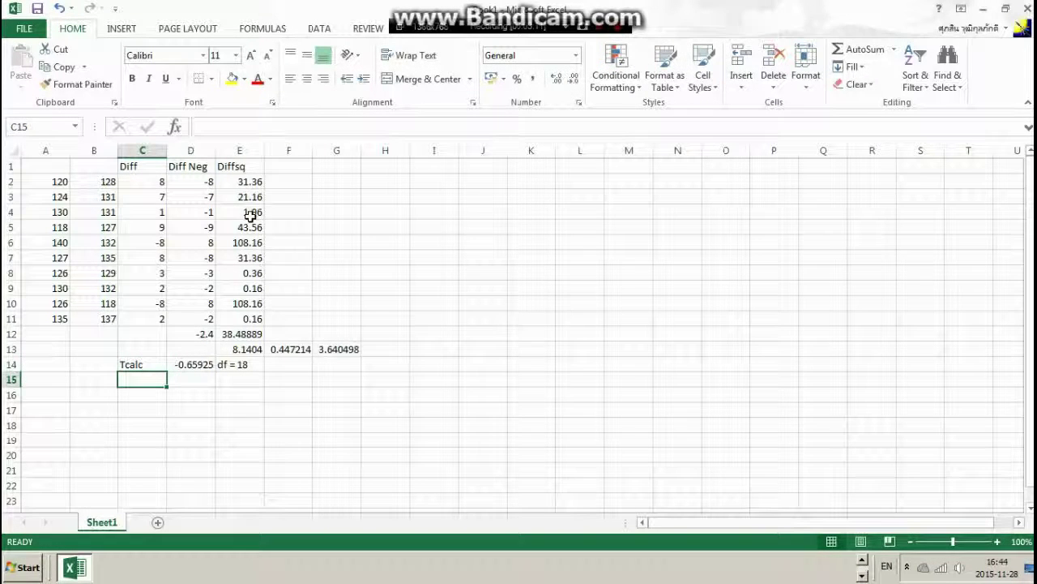
- Compare the test statistic and its inputs in E13, F13 and D12 with the formulas and answers of questions 5 and 6 in the Foxit Reader exam PDF
left_click(190, 364)
left_click_drag(136, 366, 209, 367)
key("alt+Tab")
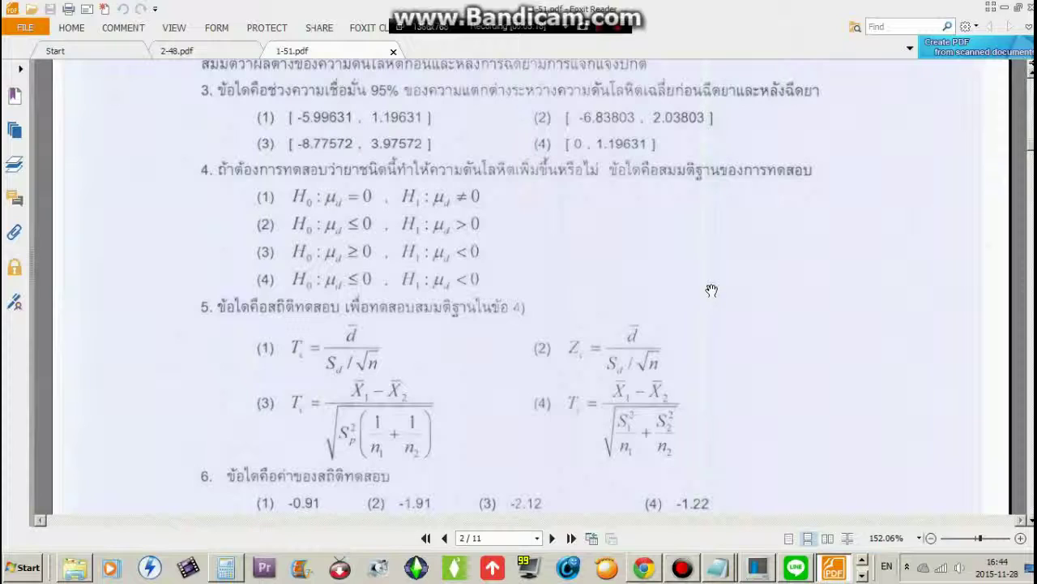
key("alt+Tab")
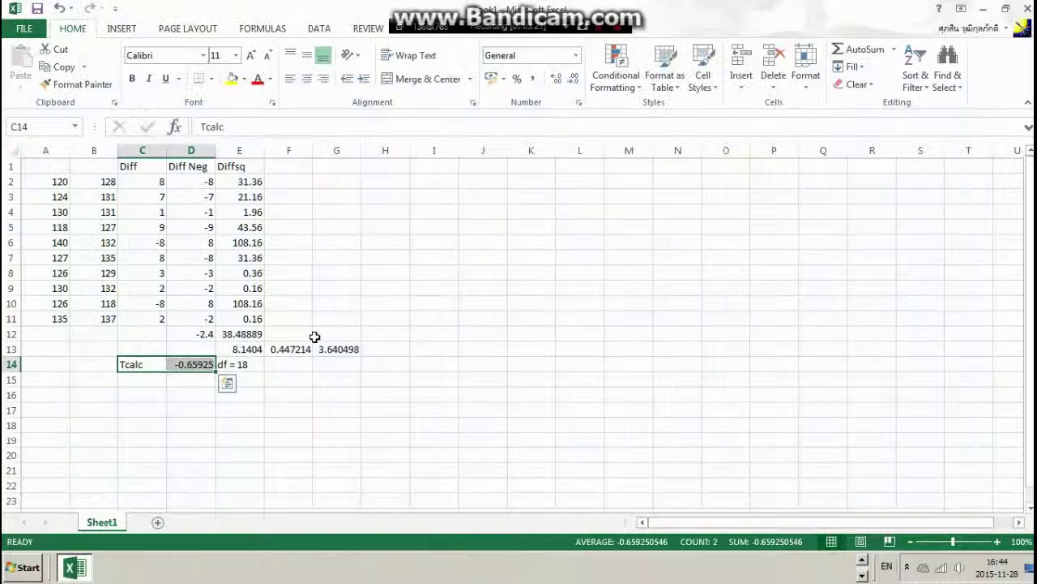
left_click(259, 349)
key("alt+Tab")
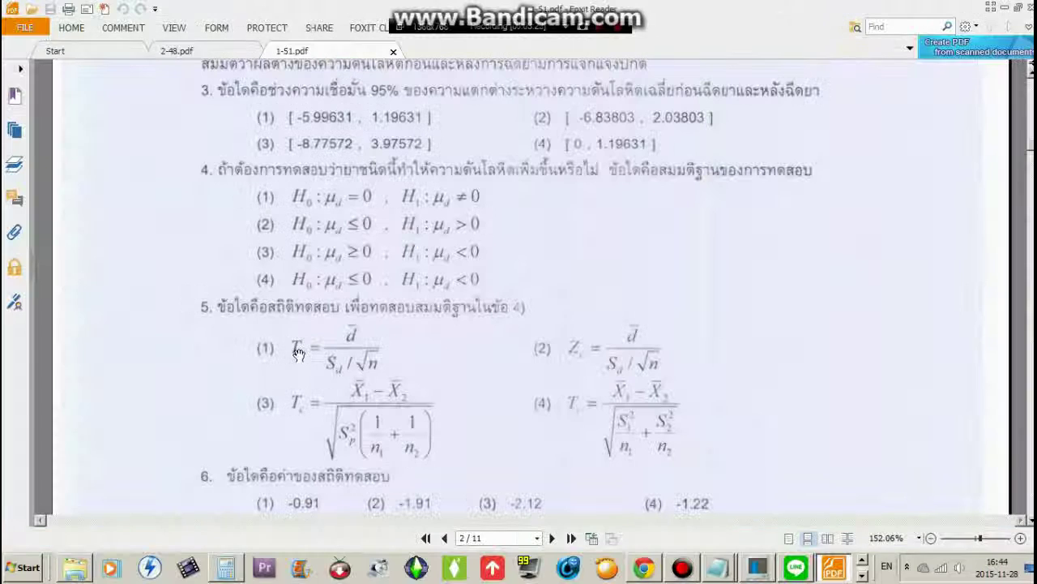
key("alt+Tab")
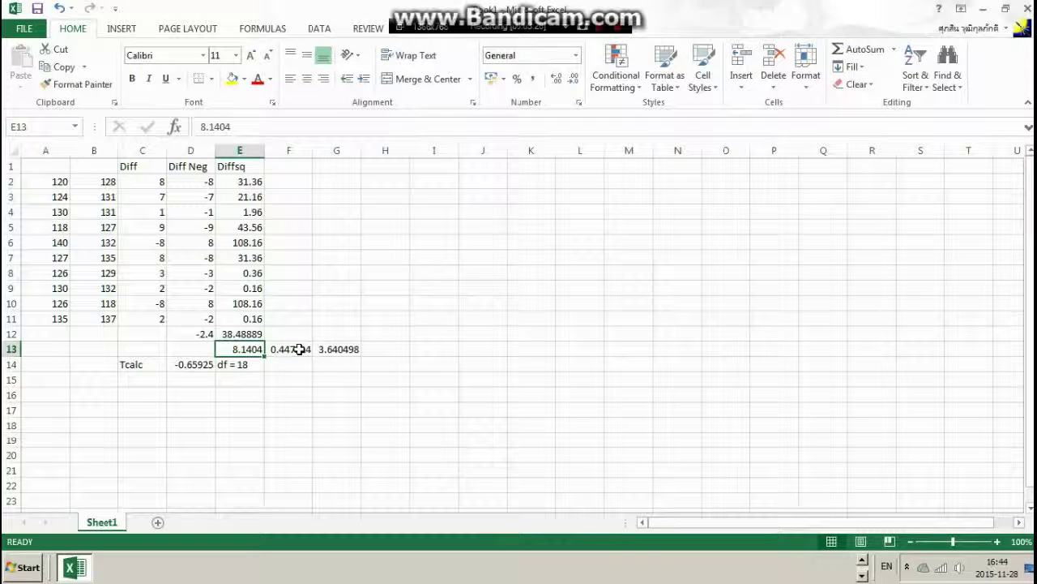
left_click(299, 349)
key("alt+Tab")
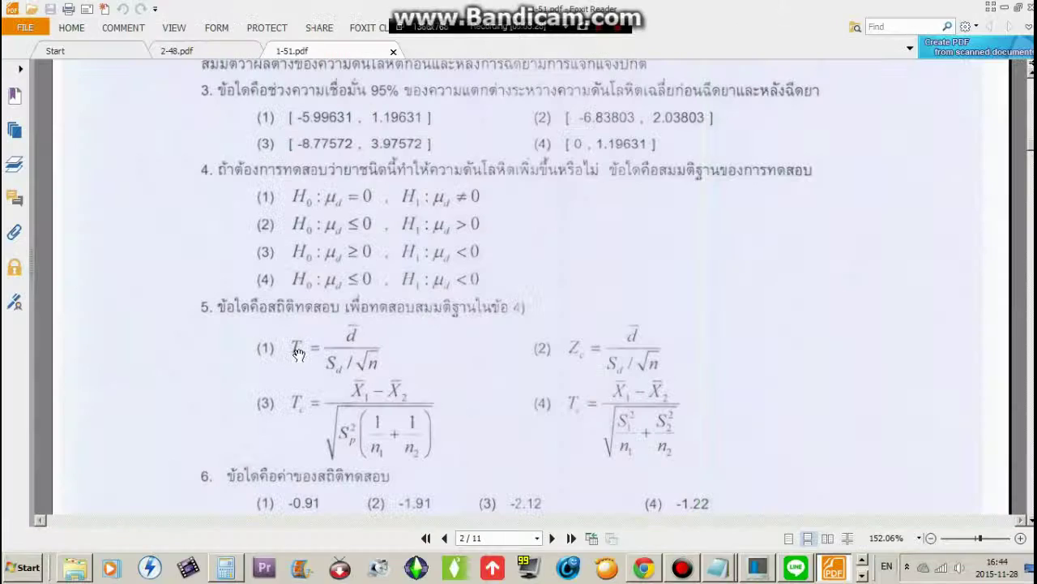
key("alt+Tab")
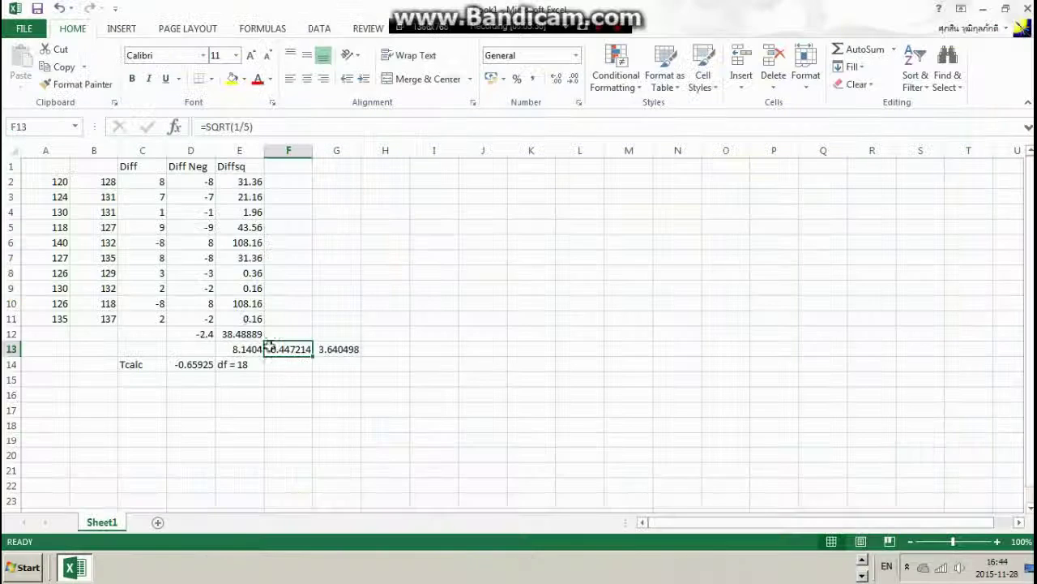
left_click(193, 332)
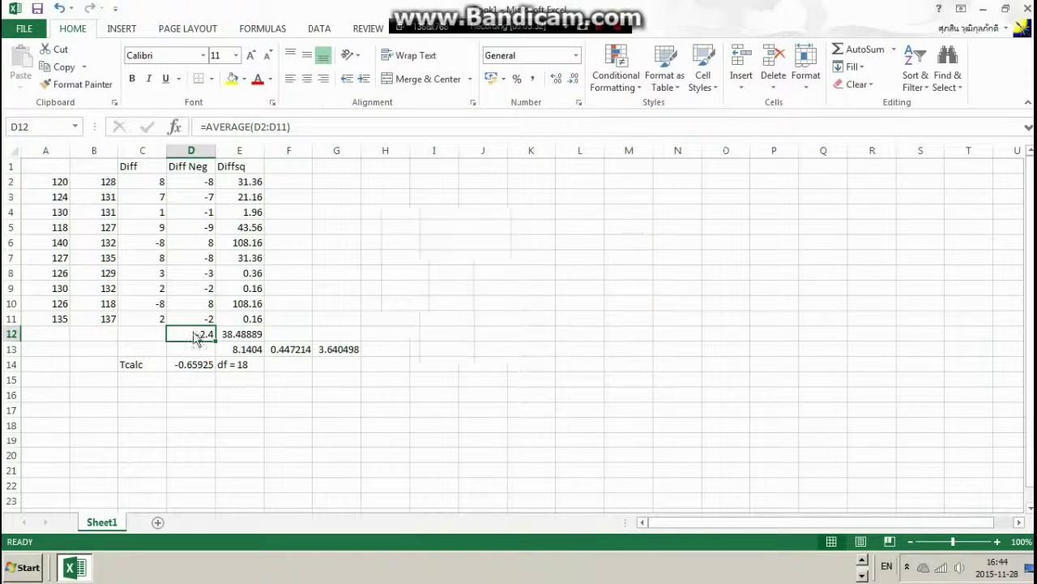
- Copy the average formula from D12 into A12, B12 and C12 to get the mean of each data column
key("alt+Tab")
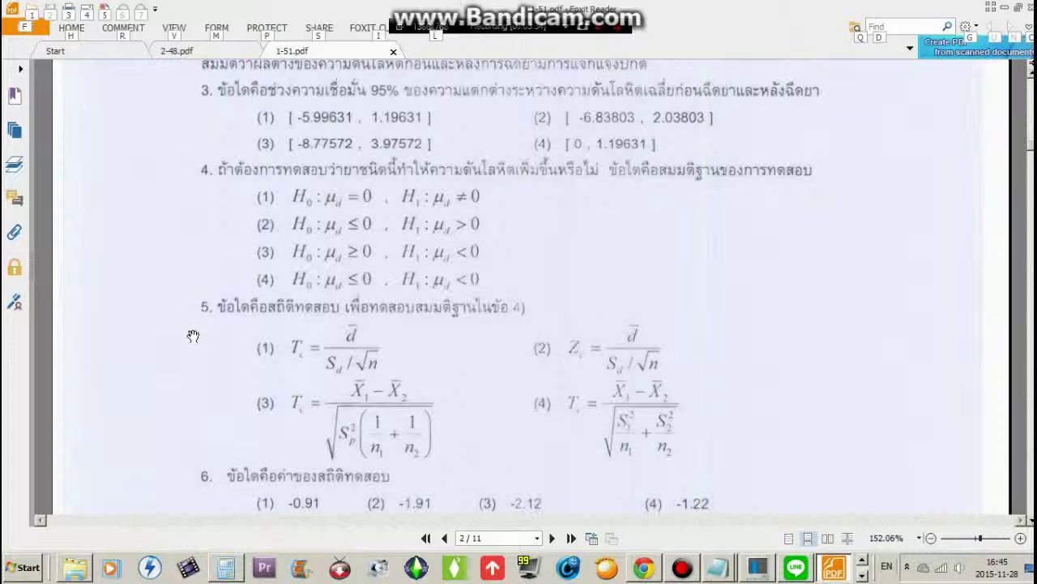
key("alt+Tab")
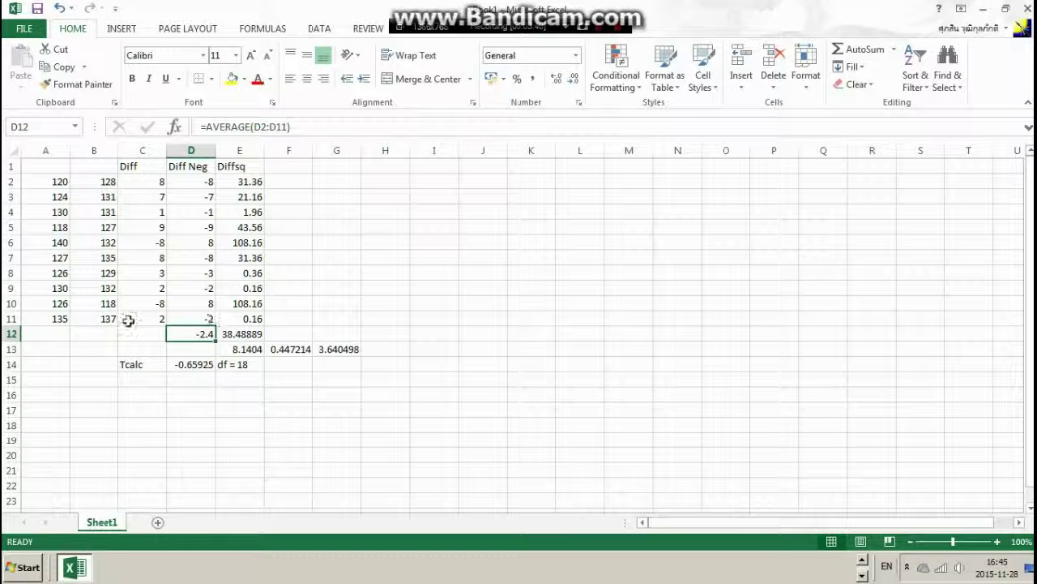
key("ctrl+c")
key("Left")
key("Left")
key("Left")
left_click(94, 333)
key("ctrl+v")
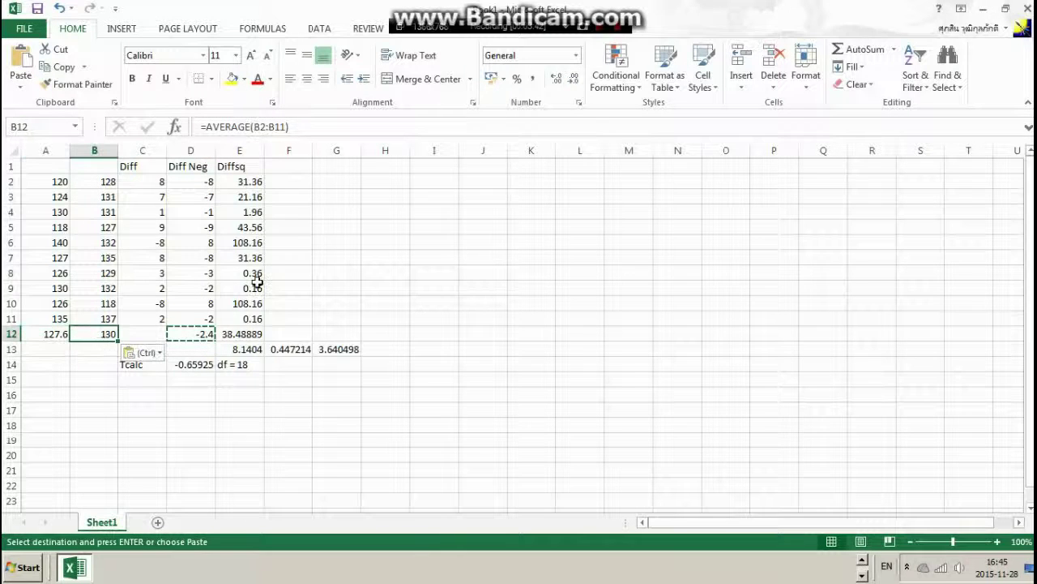
left_click(251, 241)
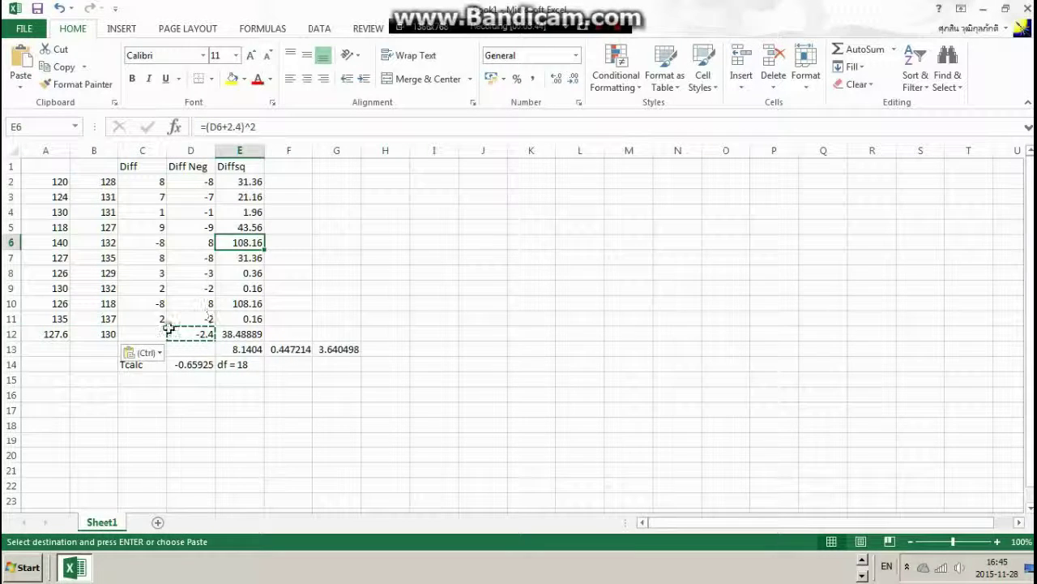
left_click(147, 332)
key("ctrl+v")
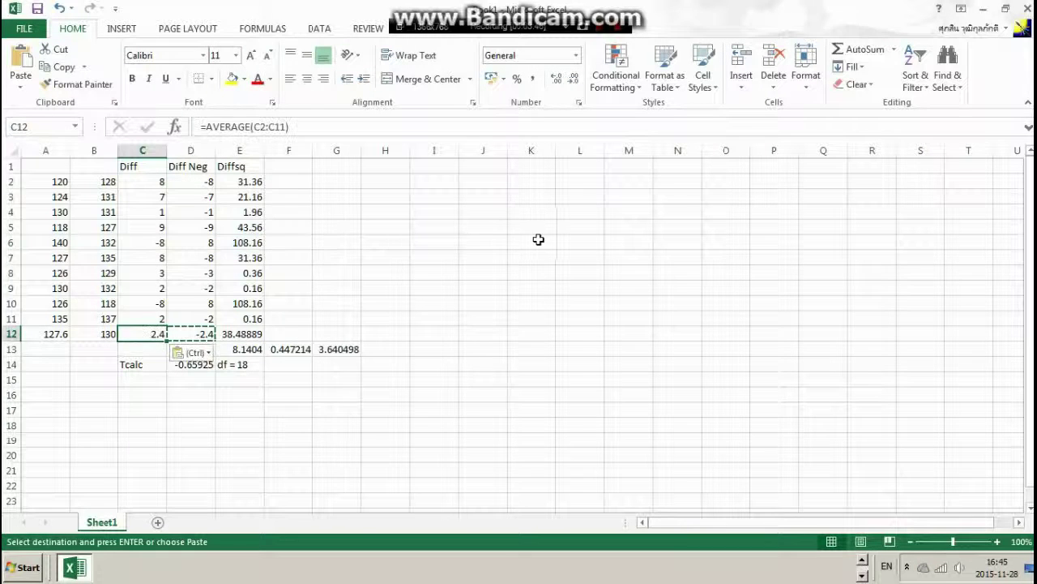
left_click(538, 242)
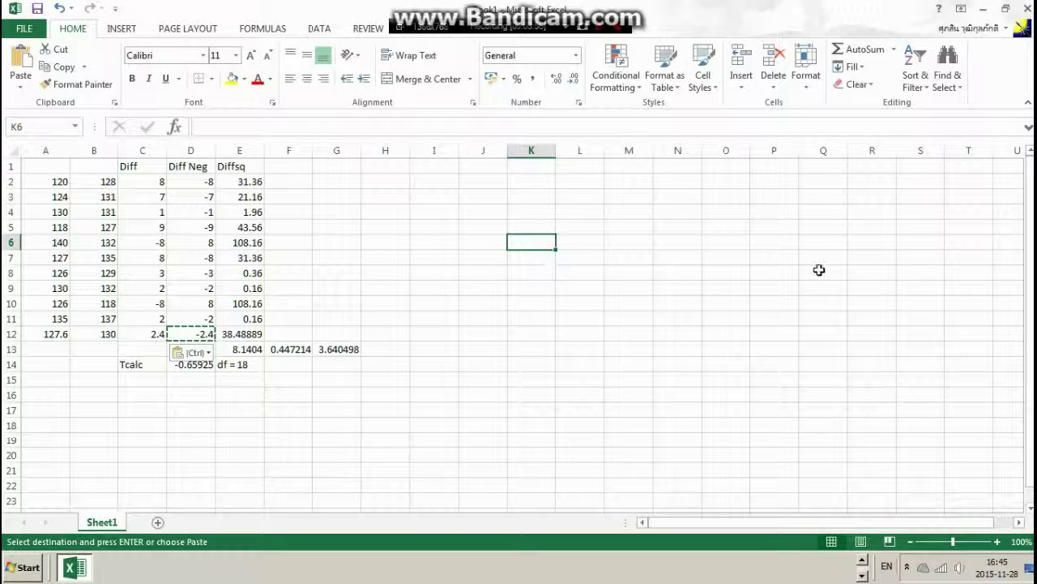
- Make the test statistic in D14 use a positive mean difference by changing its formula to =(2.4)/(G13)
left_click(203, 365)
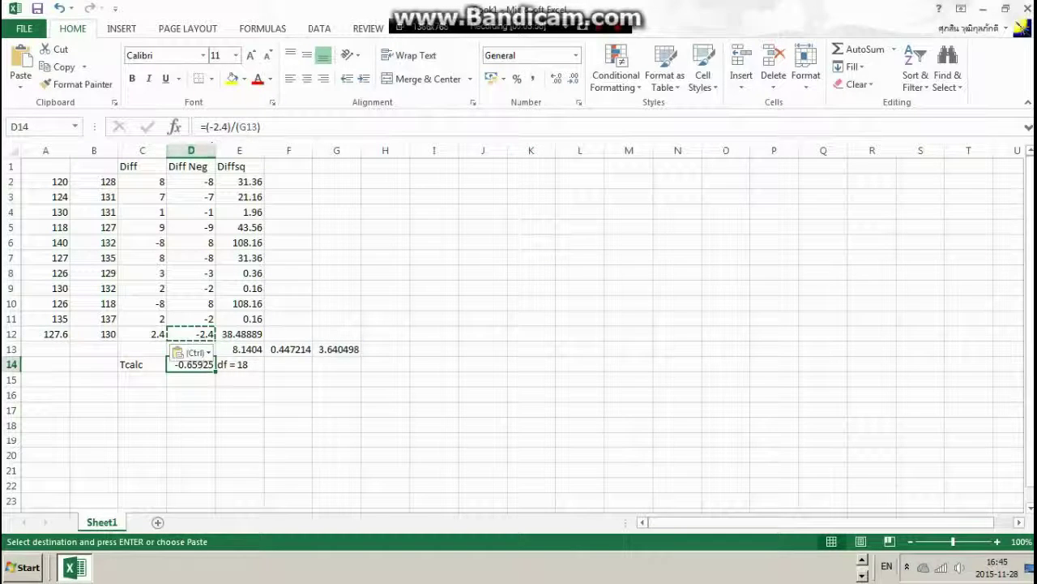
key("F2")
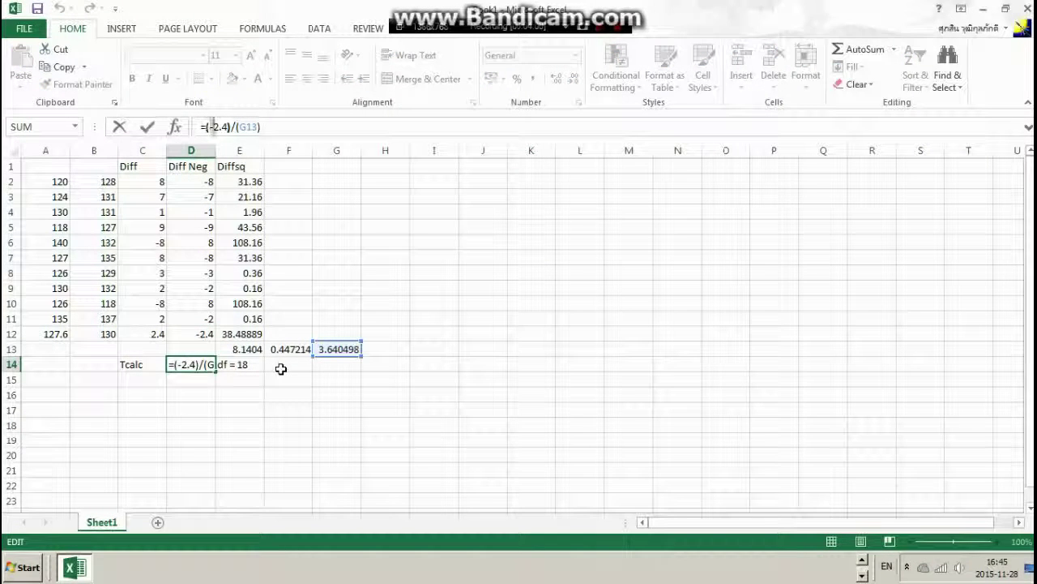
key("Delete")
key("Return")
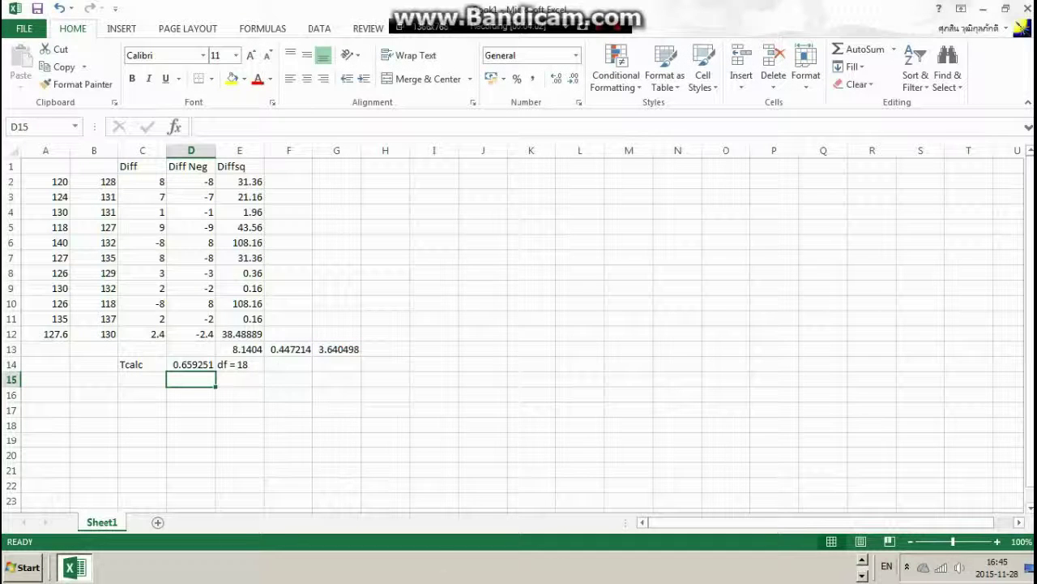
left_click(43, 382)
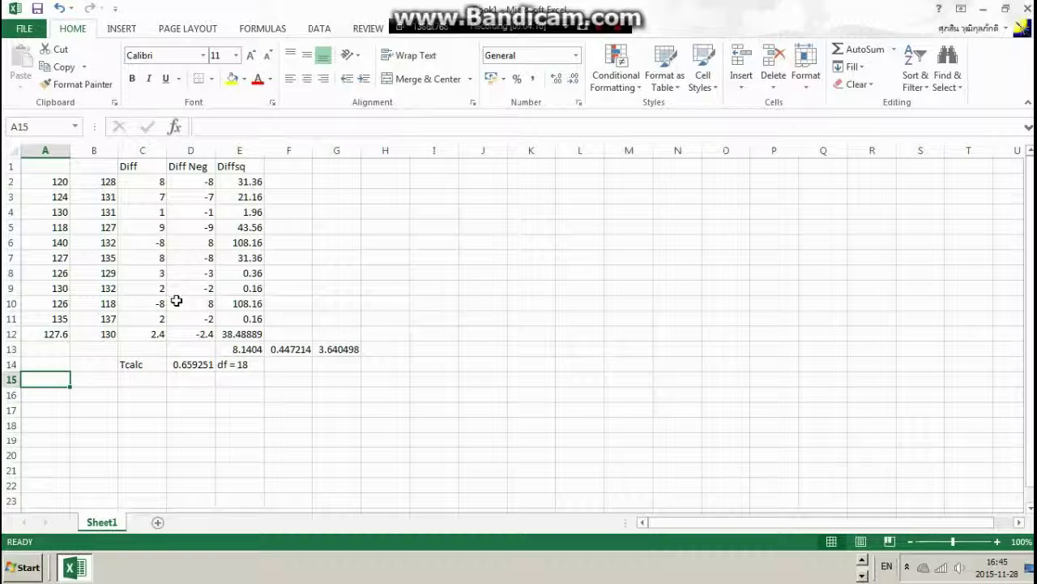
type("T")
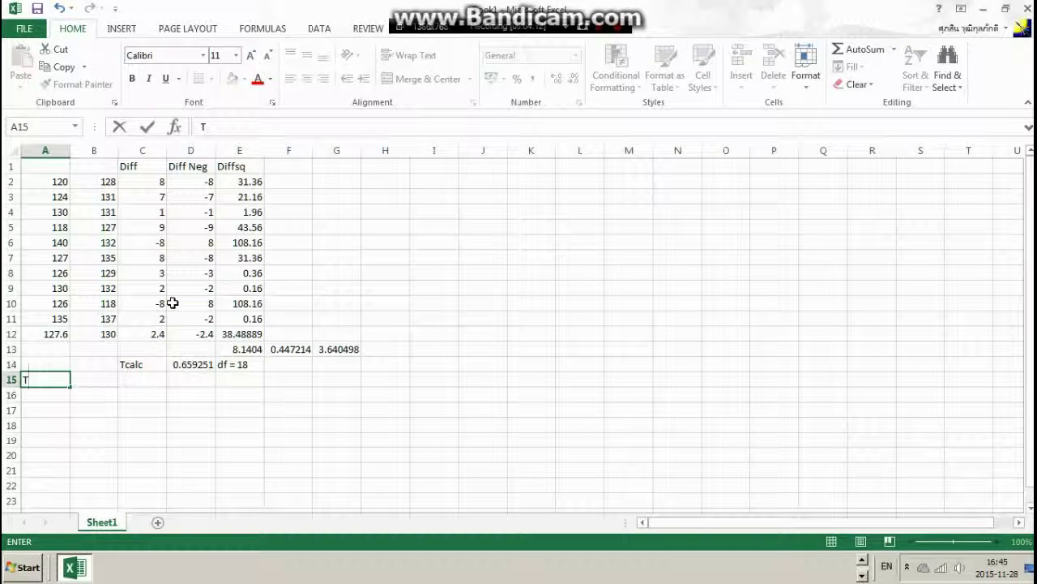
type("()")
key("Escape")
key("BackSpace")
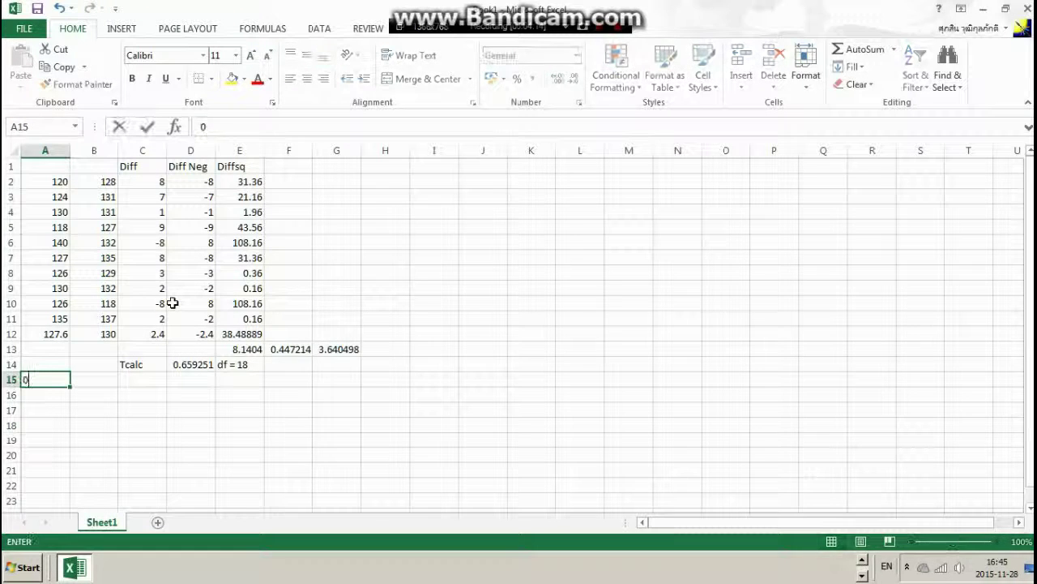
- Enter the tail probability 0.025 in cell A15 and the degrees of freedom 18 in B15
type("0.025")
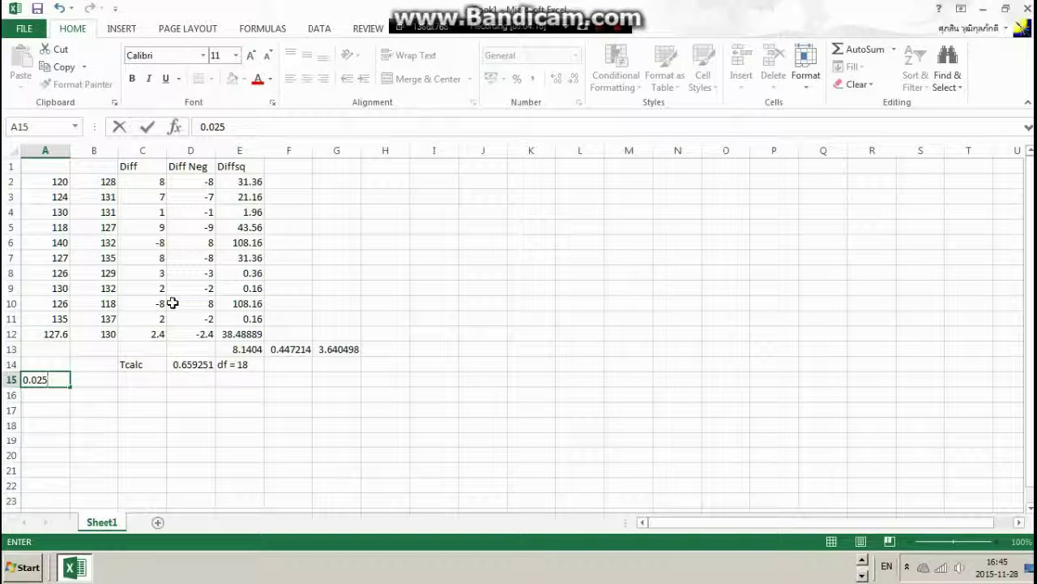
key("ctrl+Return")
key("Right")
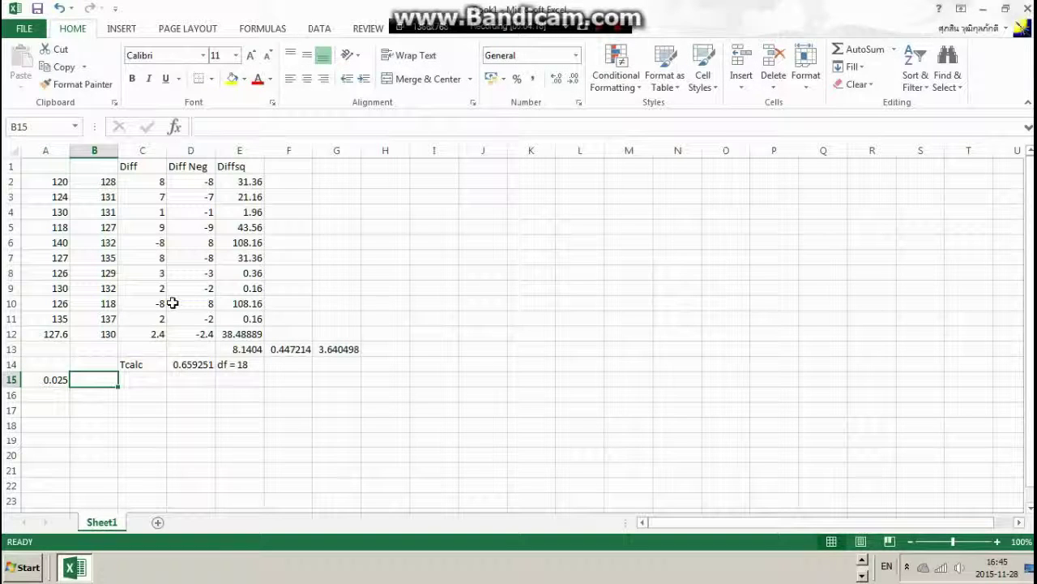
type("18")
key("Return")
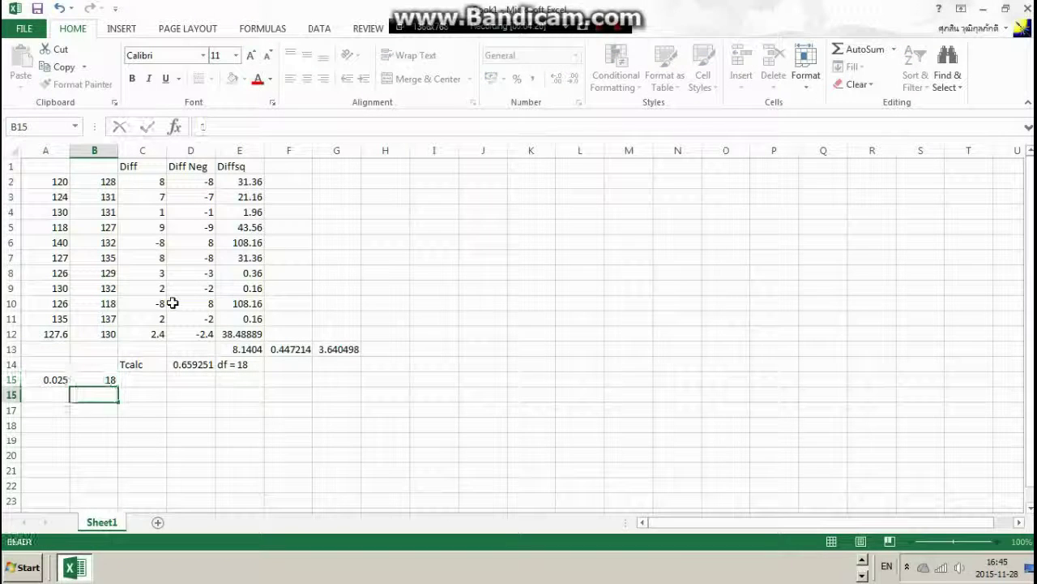
- Add a T in front of the tail probability in A15 so the cell reads "T 0.025"
key("Up")
key("Left")
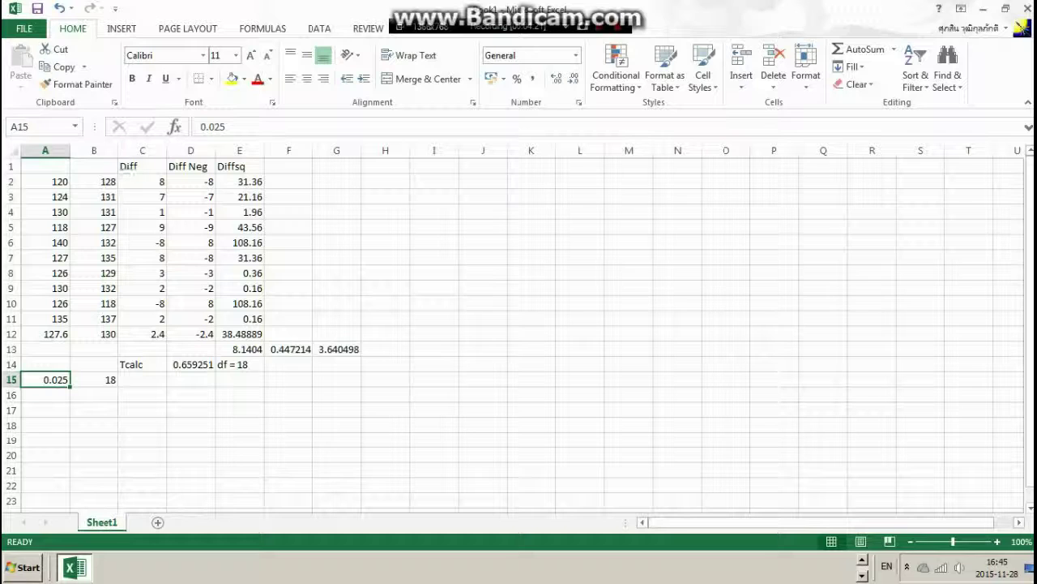
key("F2")
key("Home")
type("T")
key("Return")
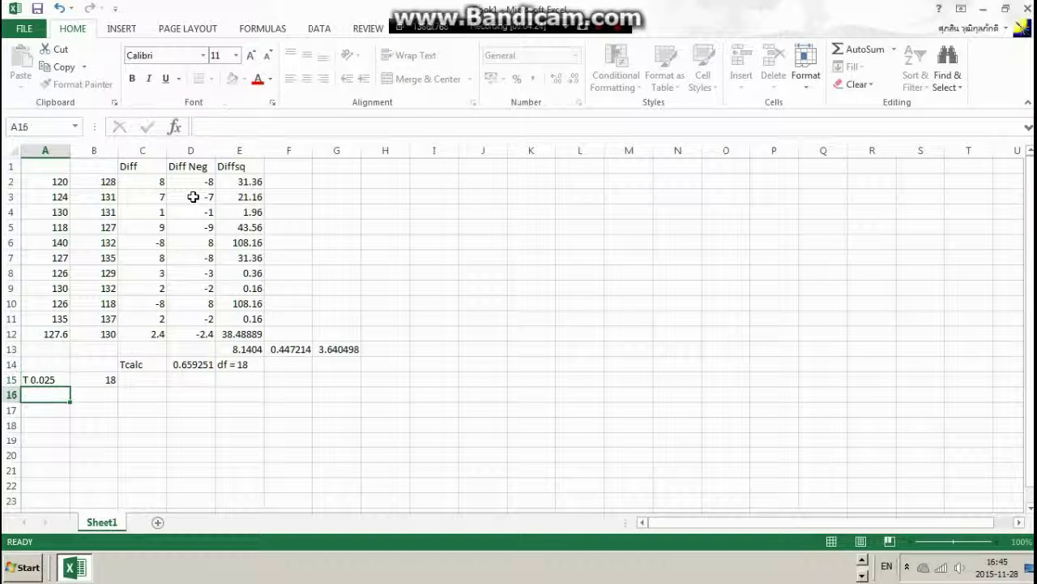
- Enter the critical t value as =2.101 in cell C15, next to the degrees of freedom
key("Up")
key("Right")
key("Left")
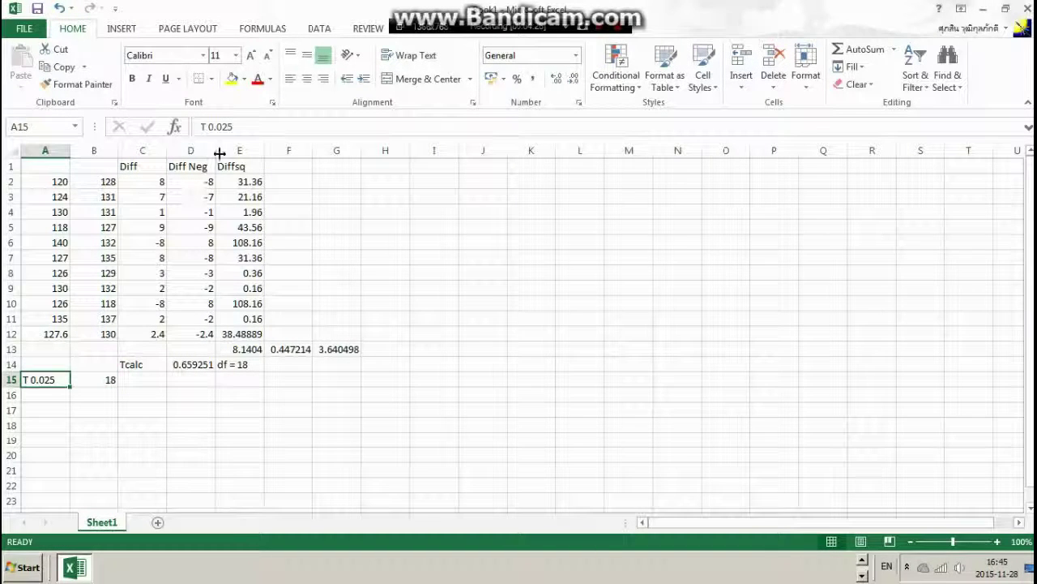
key("F2")
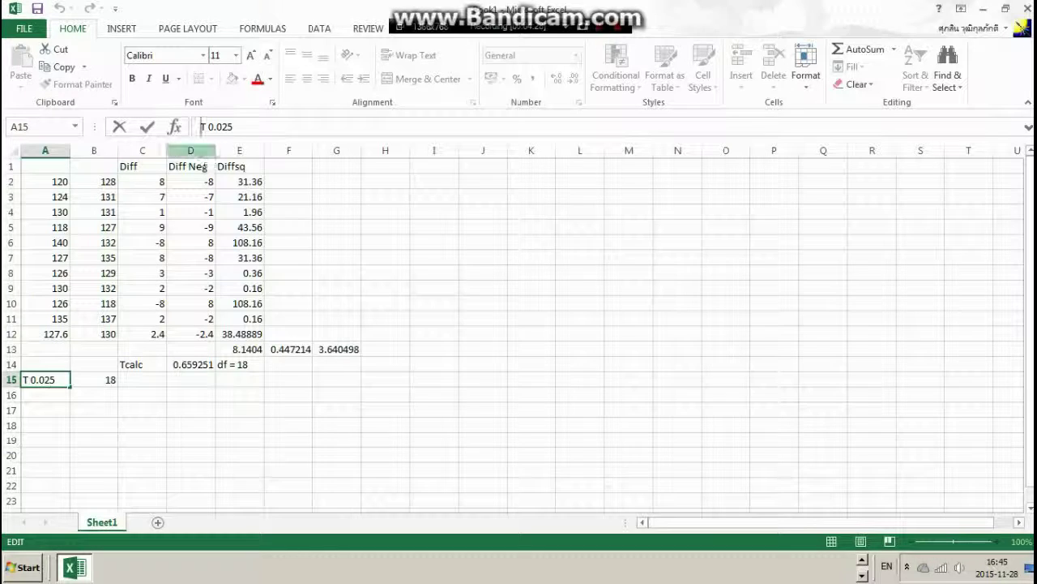
key("Tab")
key("Tab")
key("F2")
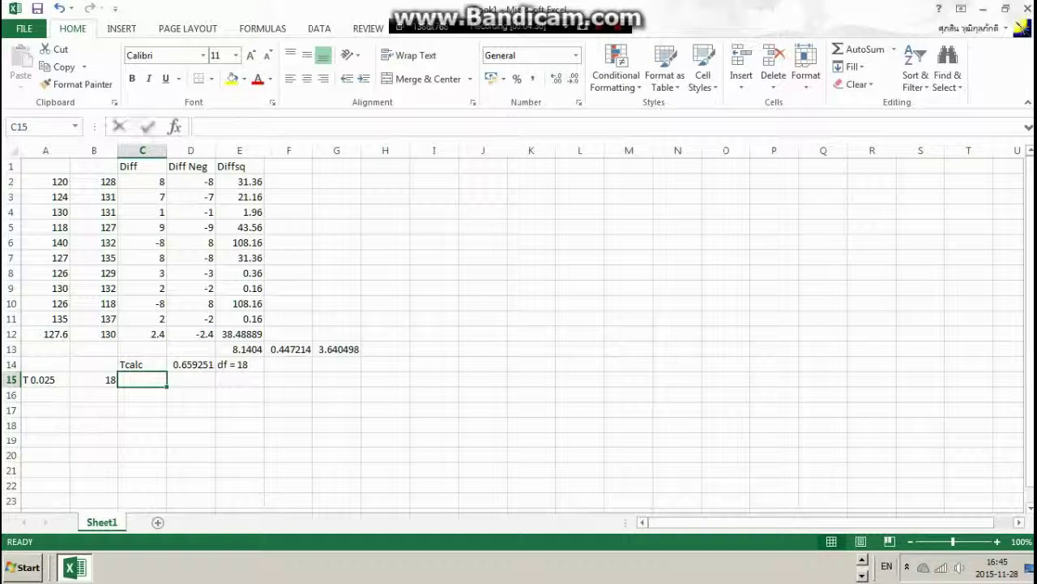
type("=")
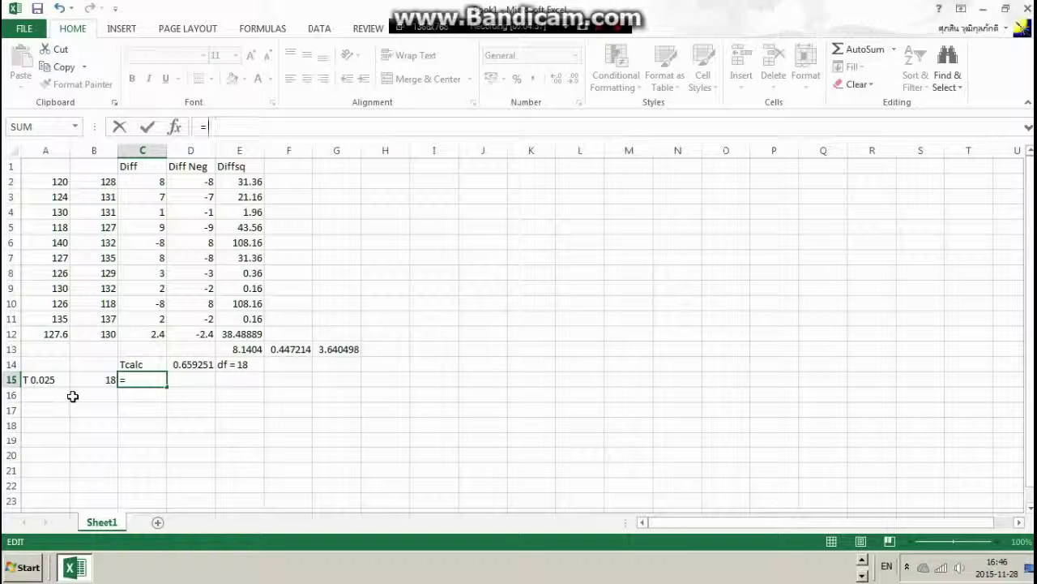
type("2.101")
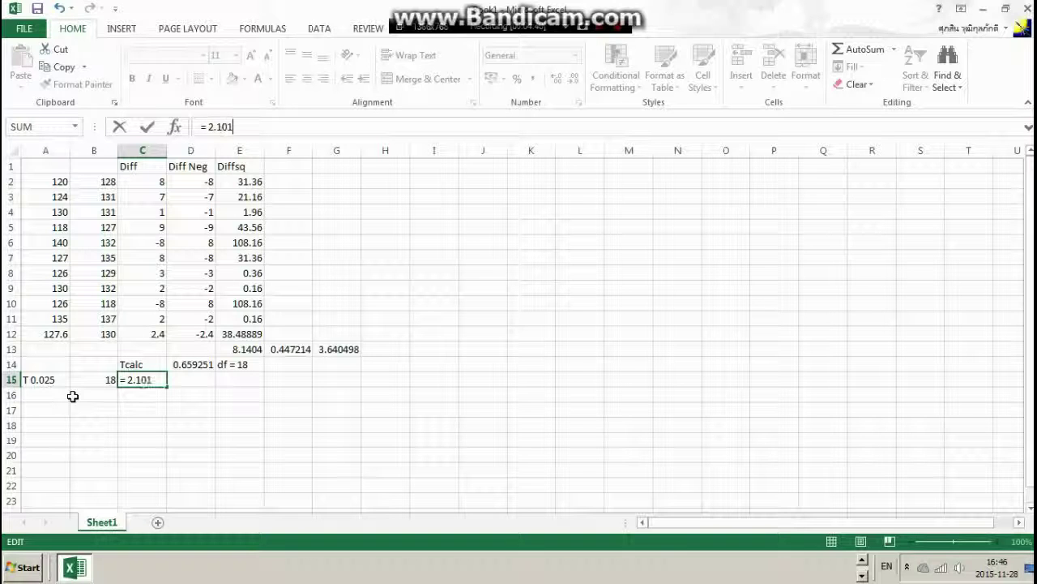
key("Return")
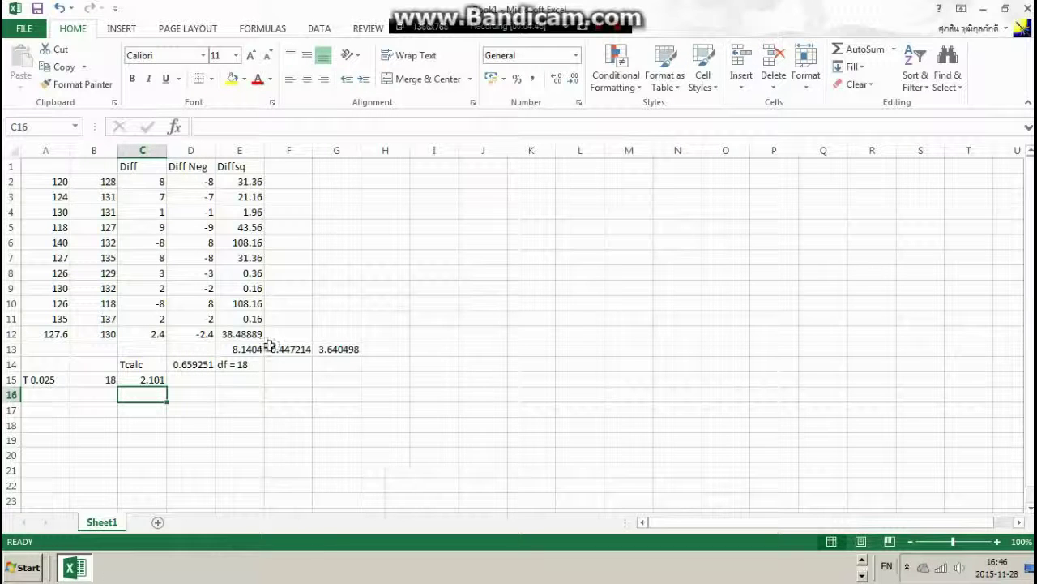
left_click(579, 336)
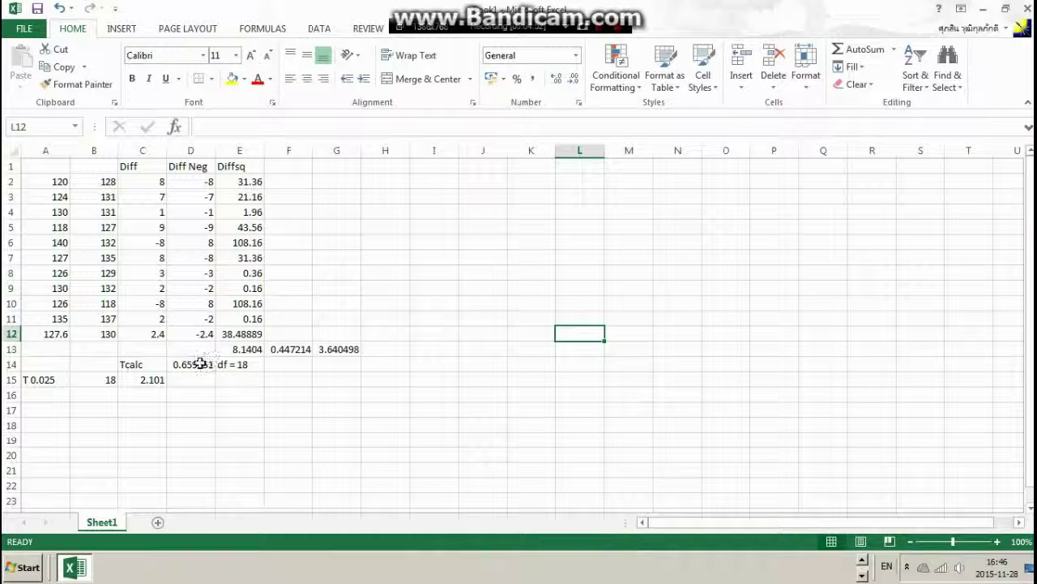
- Try to copy the test statistic from D14 into C17, and undo the paste
left_click(200, 364)
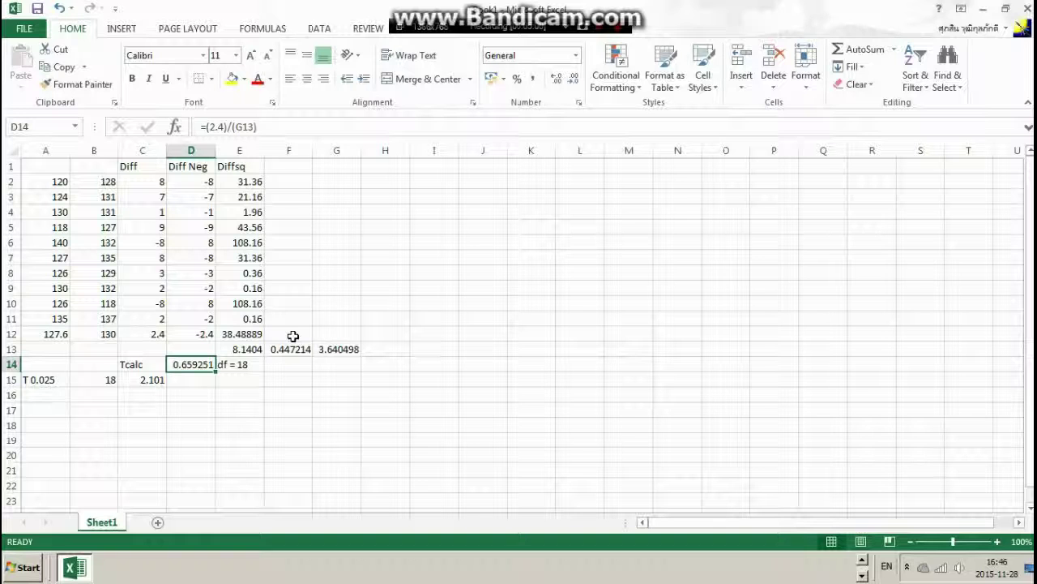
key("ctrl+c")
left_click(122, 407)
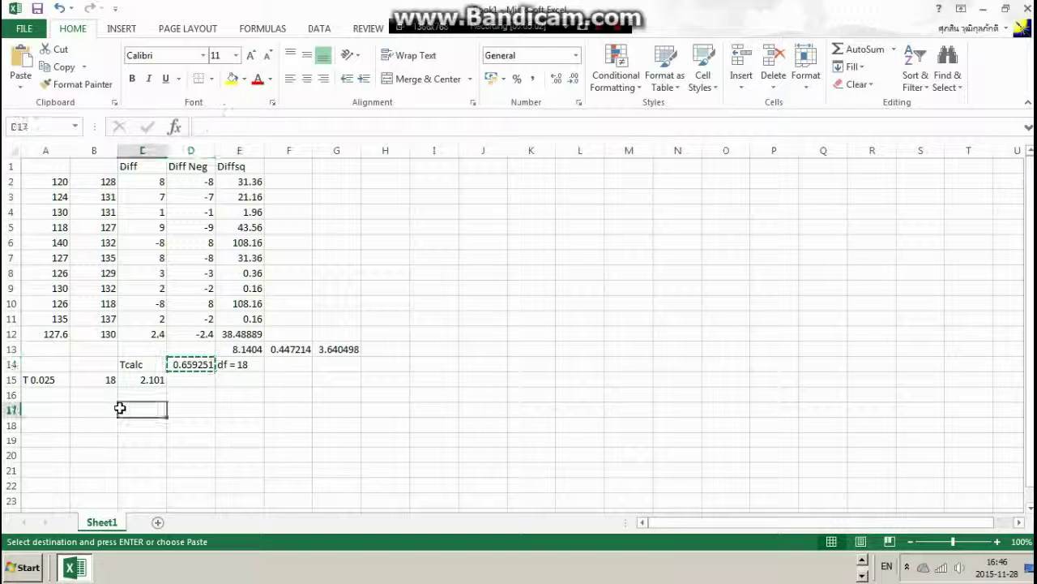
key("ctrl+v")
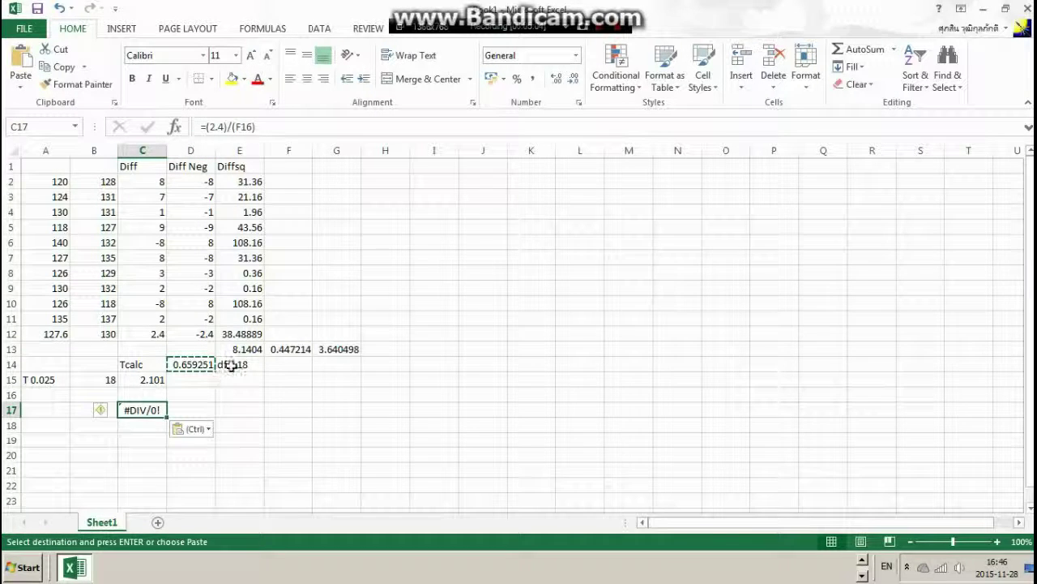
key("ctrl+z")
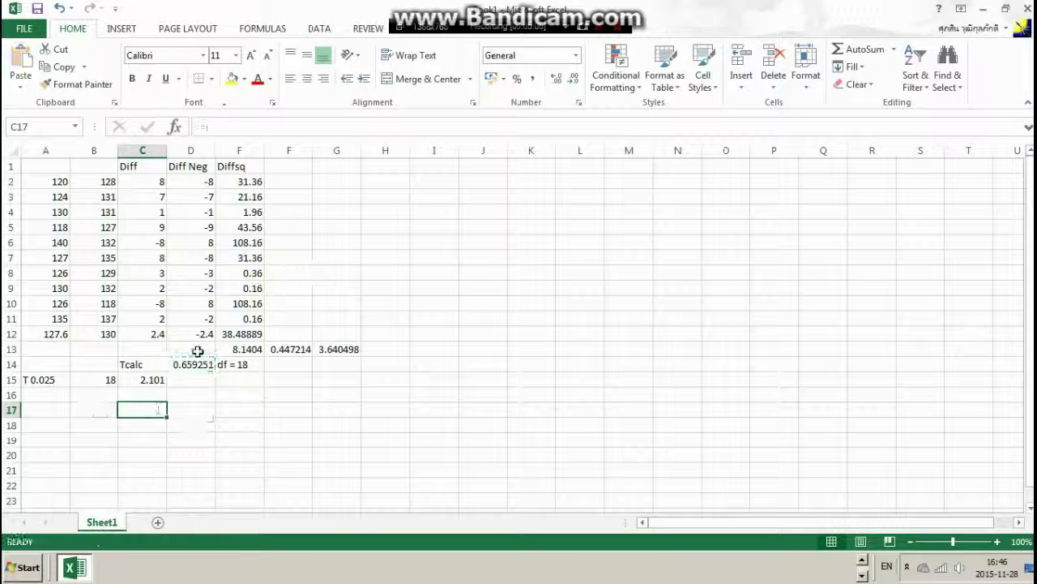
- Enter the mean difference -2.4 in cell B17 and the test statistic value 0.659251 in C17
left_click(208, 367)
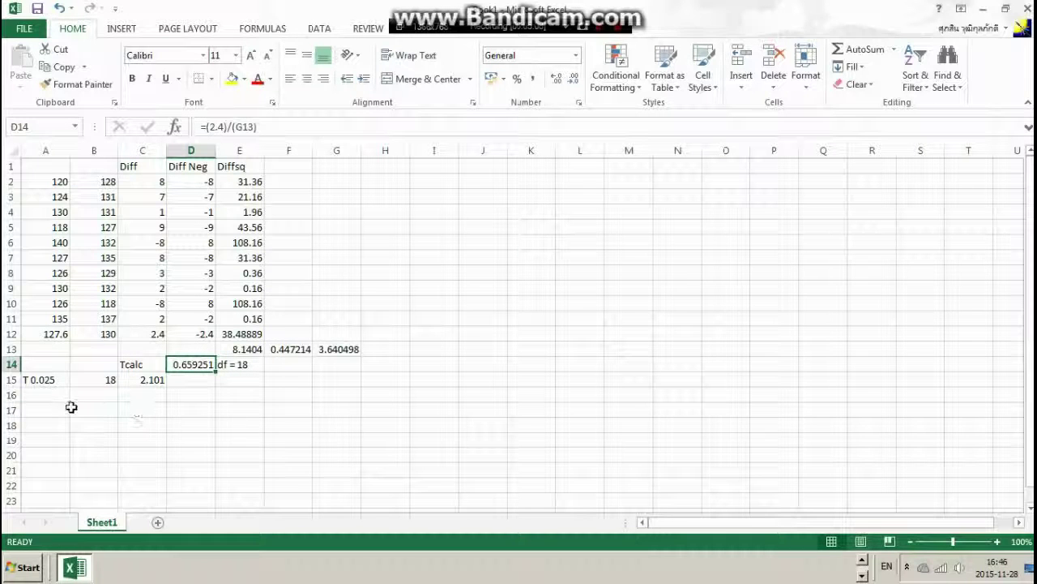
left_click(113, 411)
type("-2.")
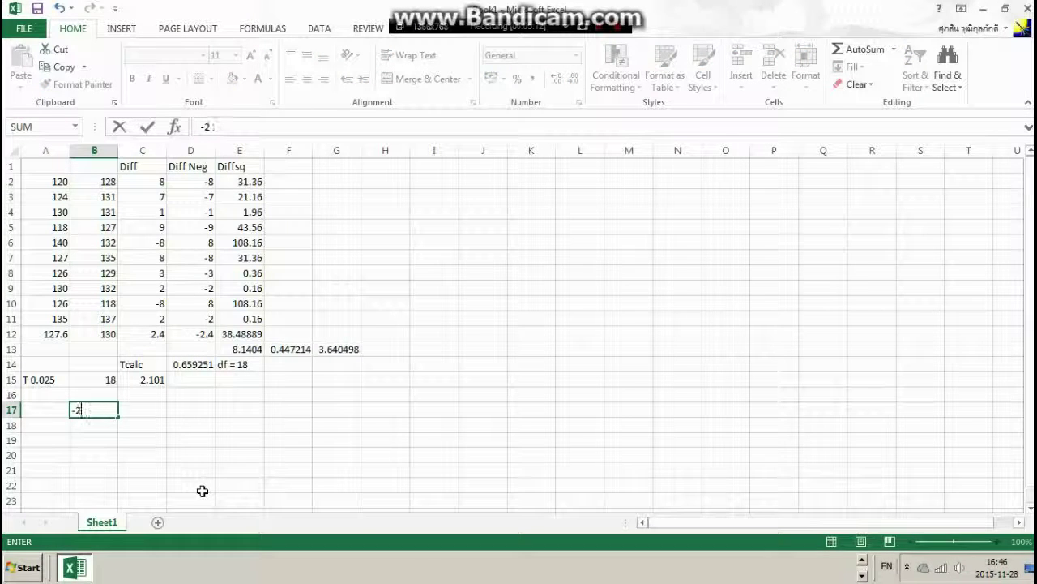
type("4")
key("Tab")
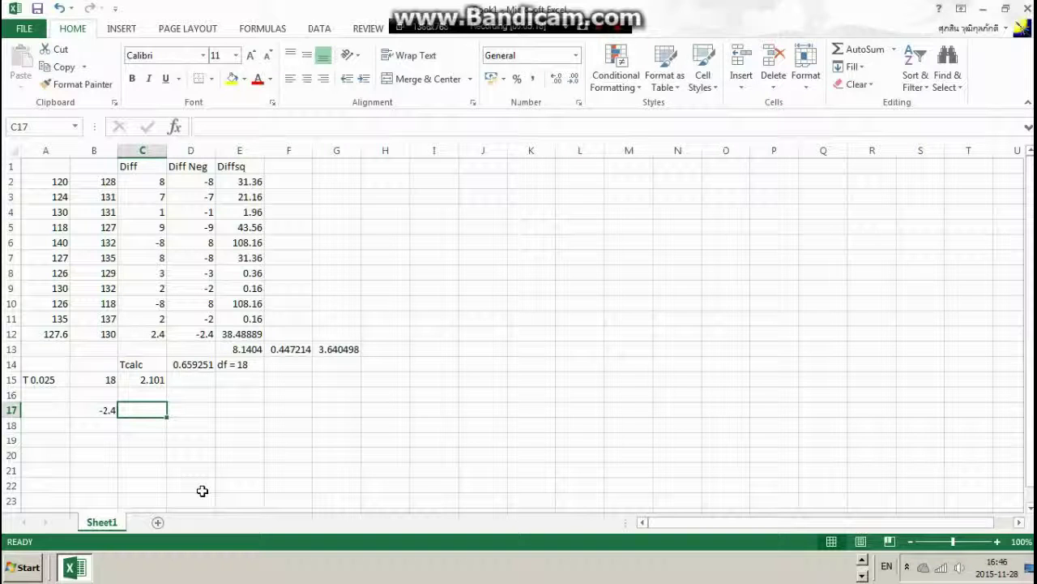
type("0.65")
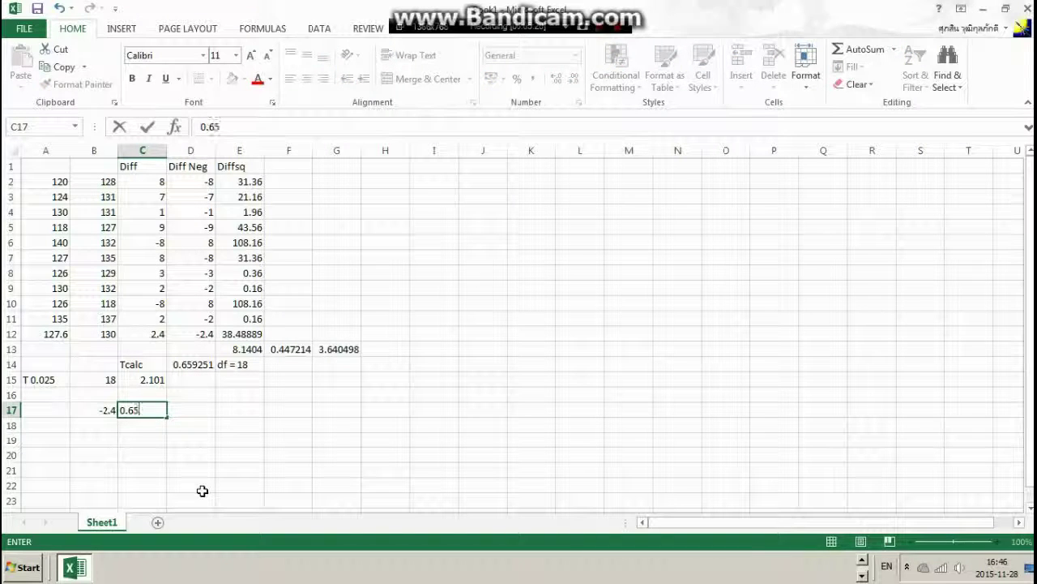
type("9251")
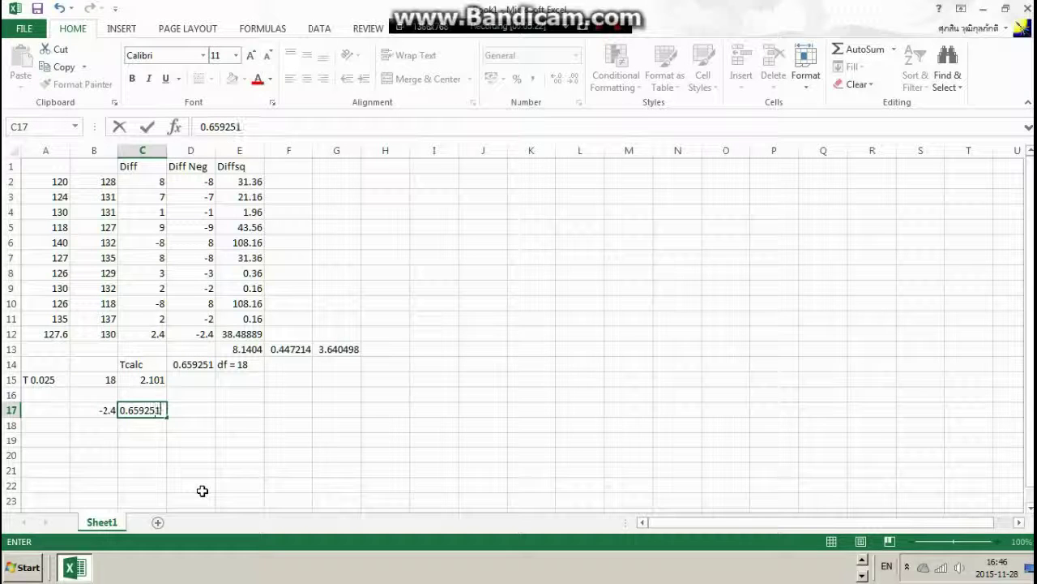
key("Return")
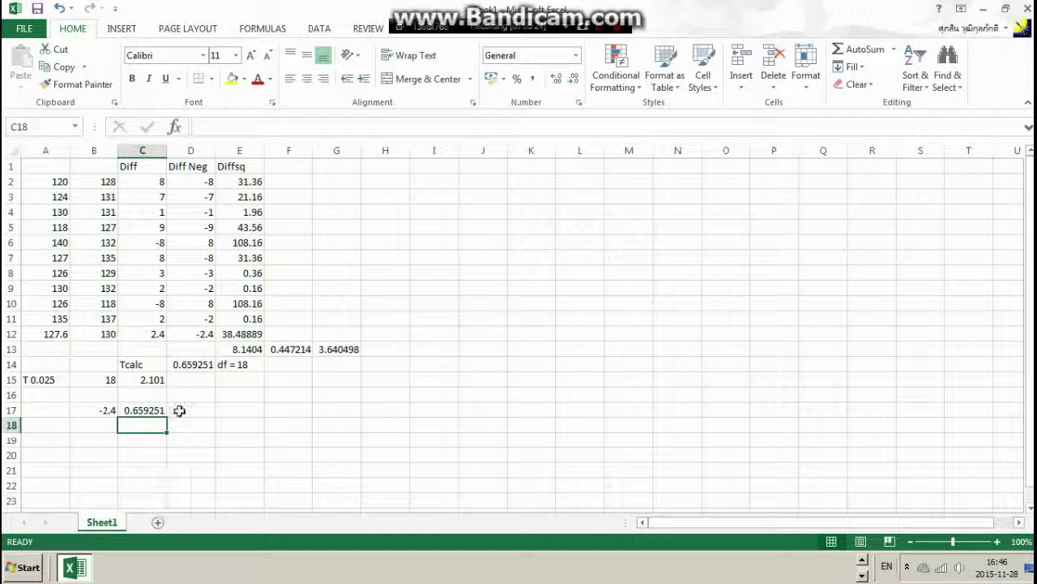
left_click(341, 182)
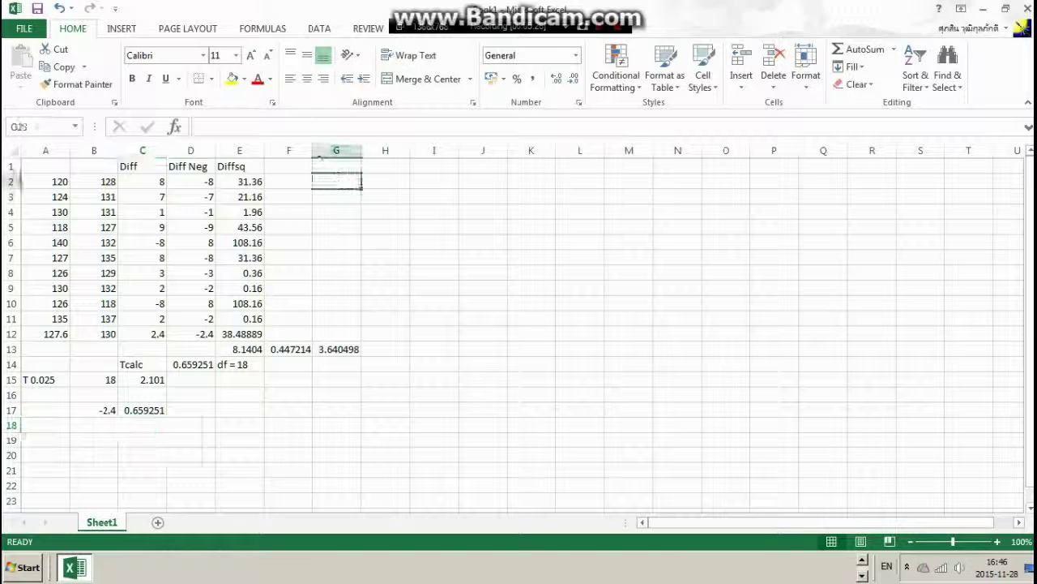
- Extend the entry in C17 to 0.659251*3.640498, multiplying the test statistic by the value in G13
left_click(240, 346)
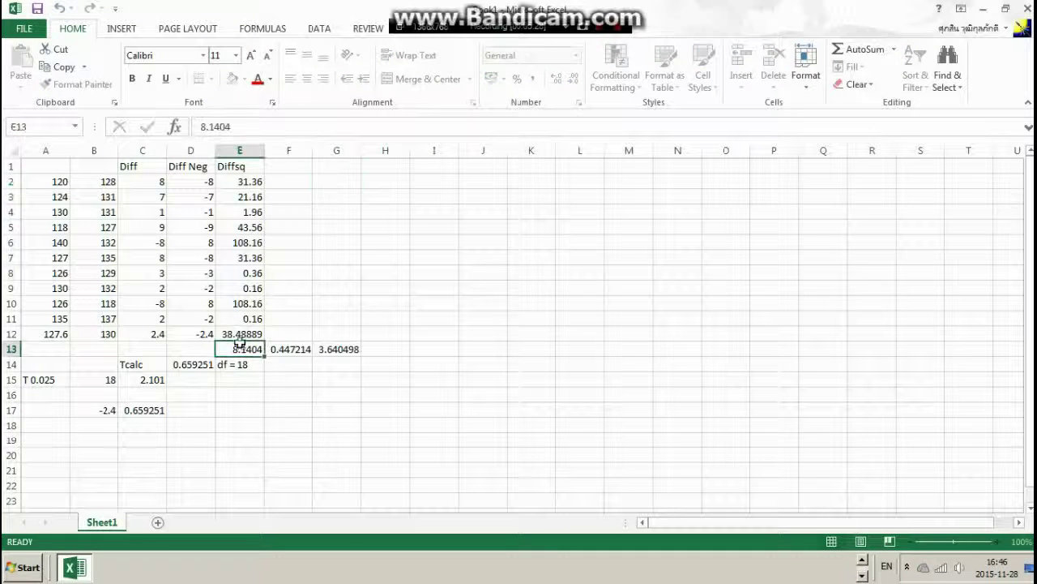
key("ctrl+c")
left_click(345, 183)
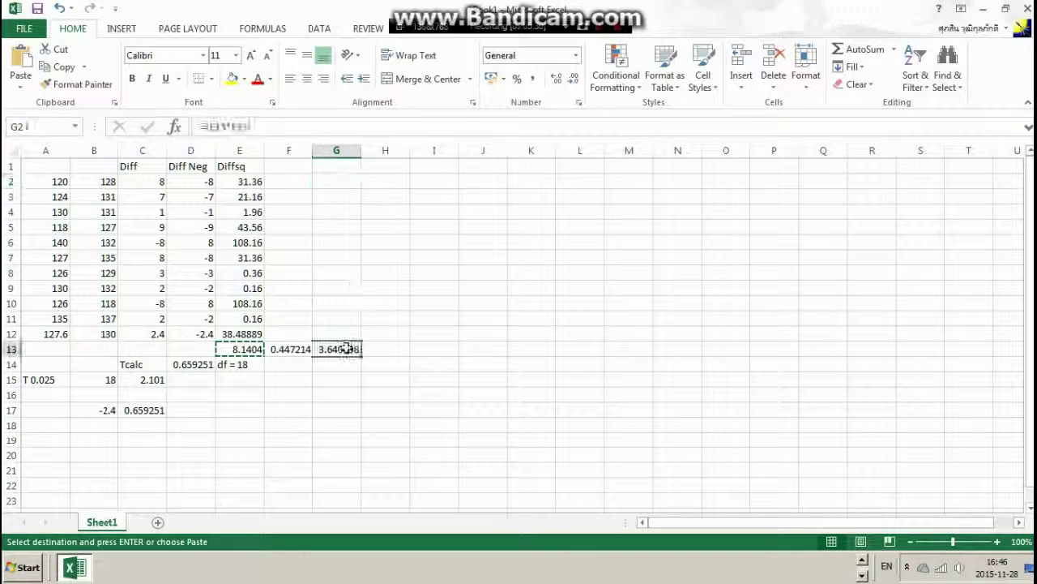
left_click(346, 348)
left_click(144, 410)
key("F2")
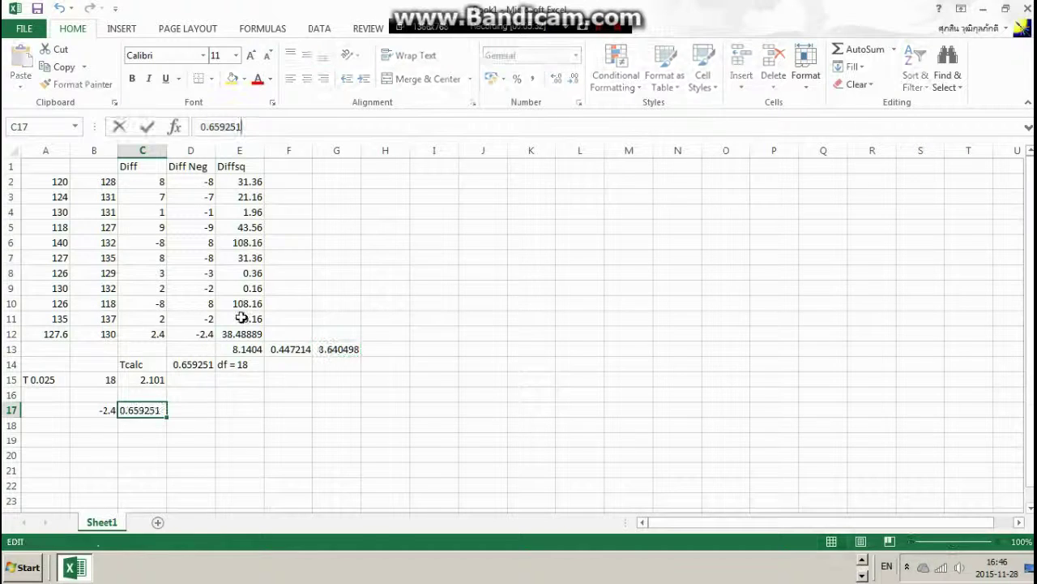
type("*")
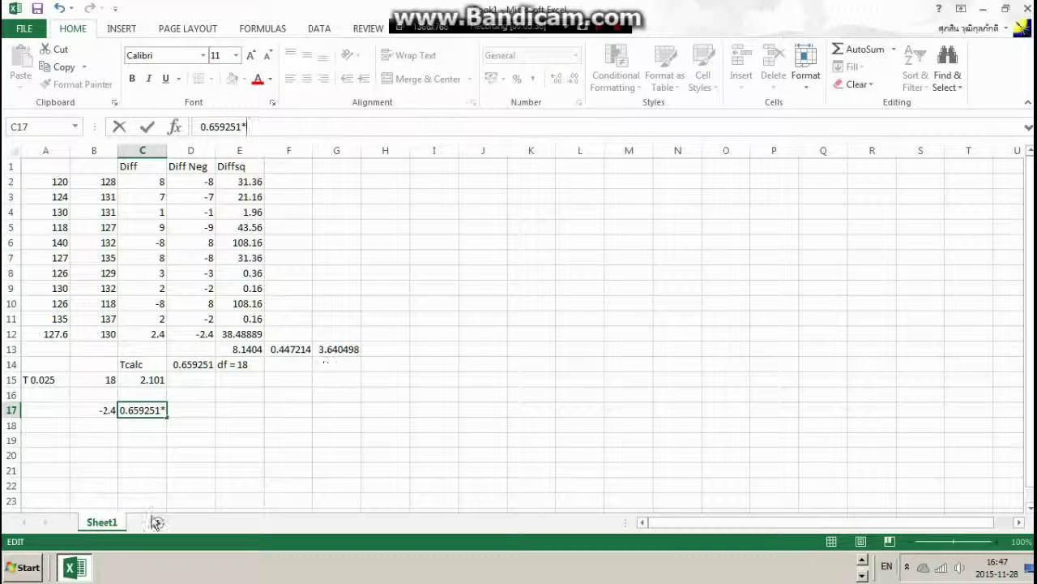
type("3.640")
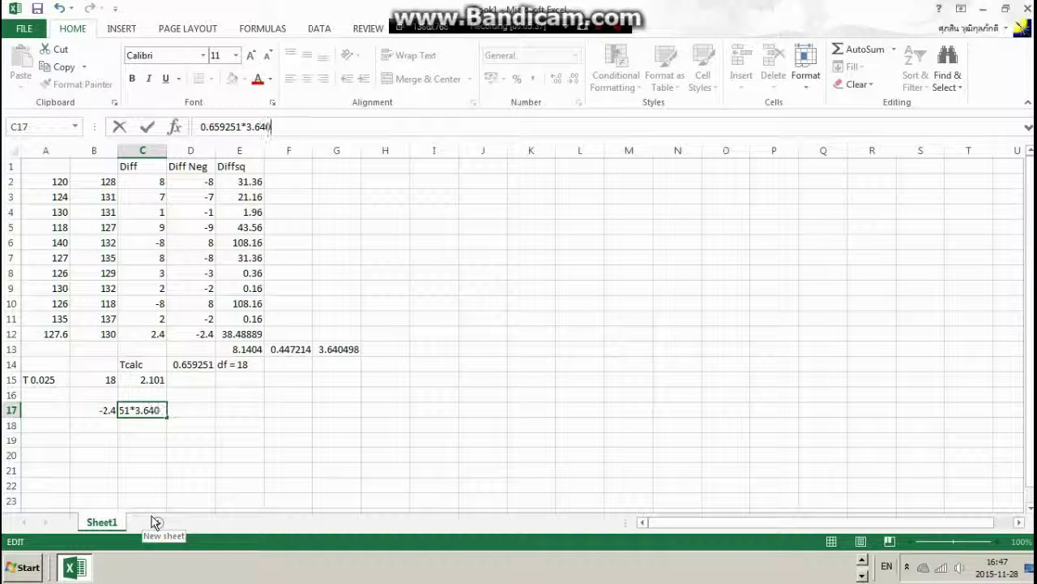
type("498")
key("Return")
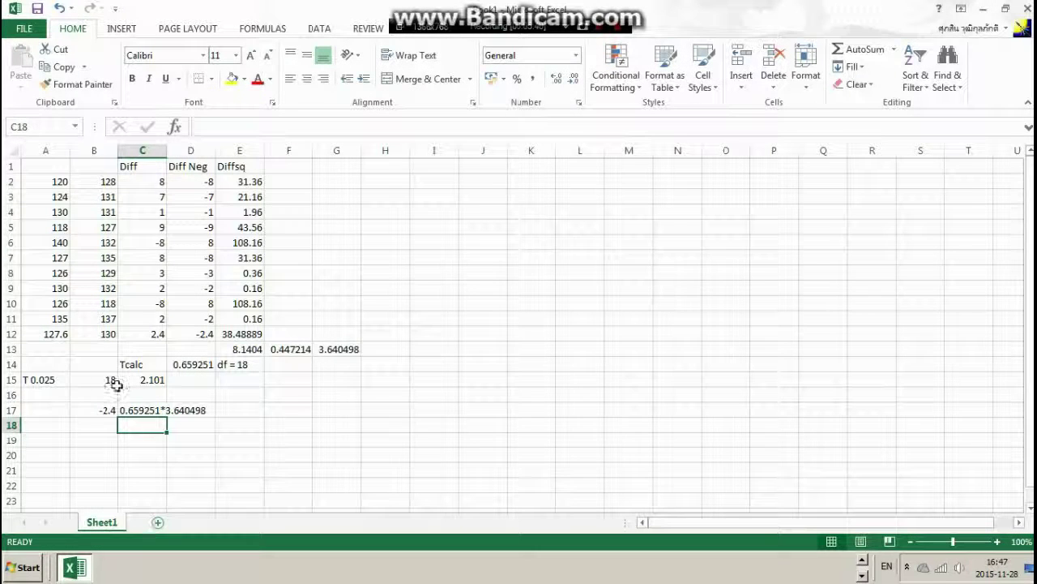
- Turn the text in C17 into the calculated formula =(0.659251*3.640498)
key("Up")
left_click(201, 130)
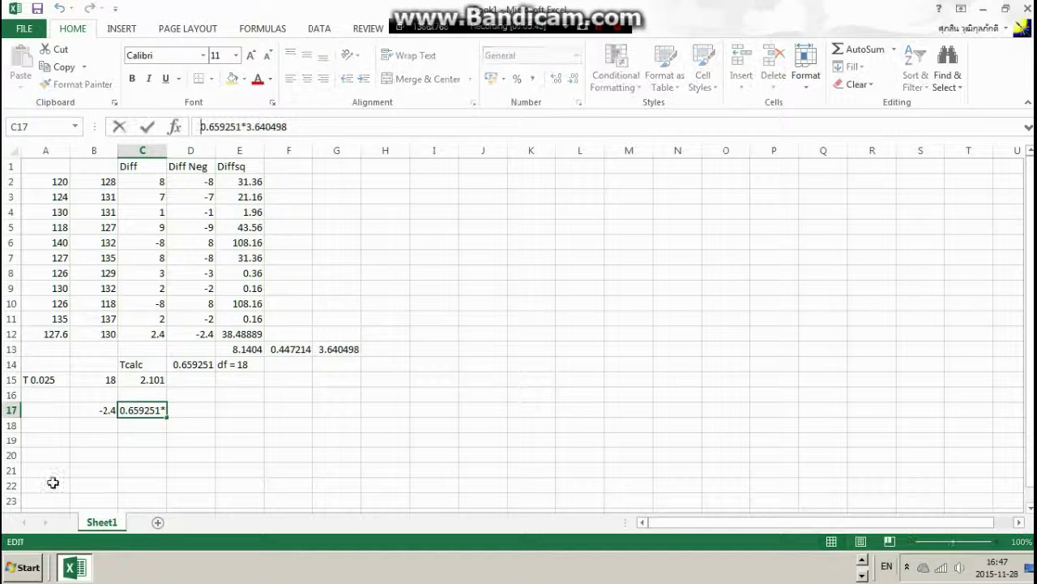
type("=(")
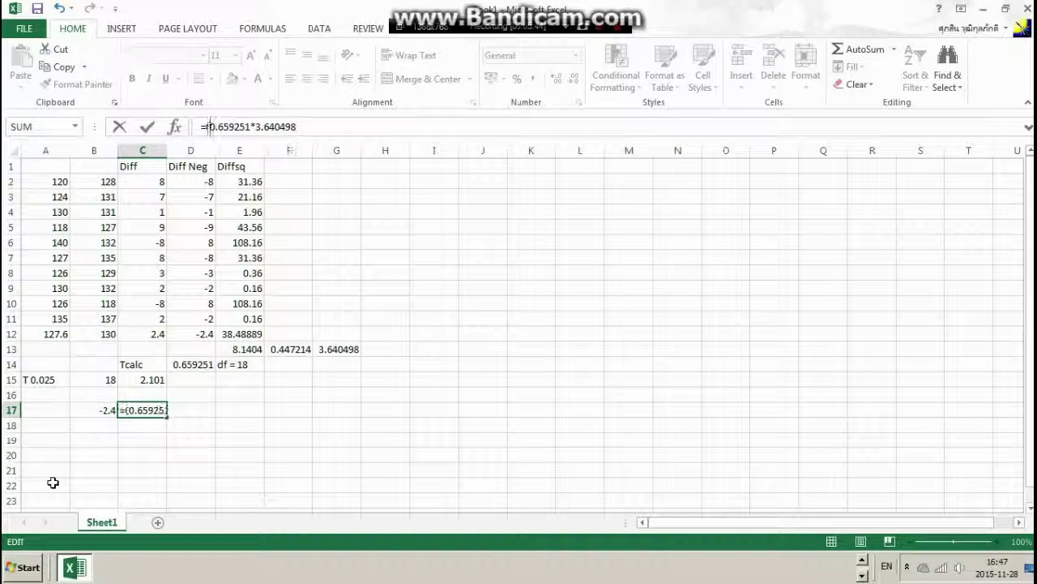
key("End")
type(")")
key("Return")
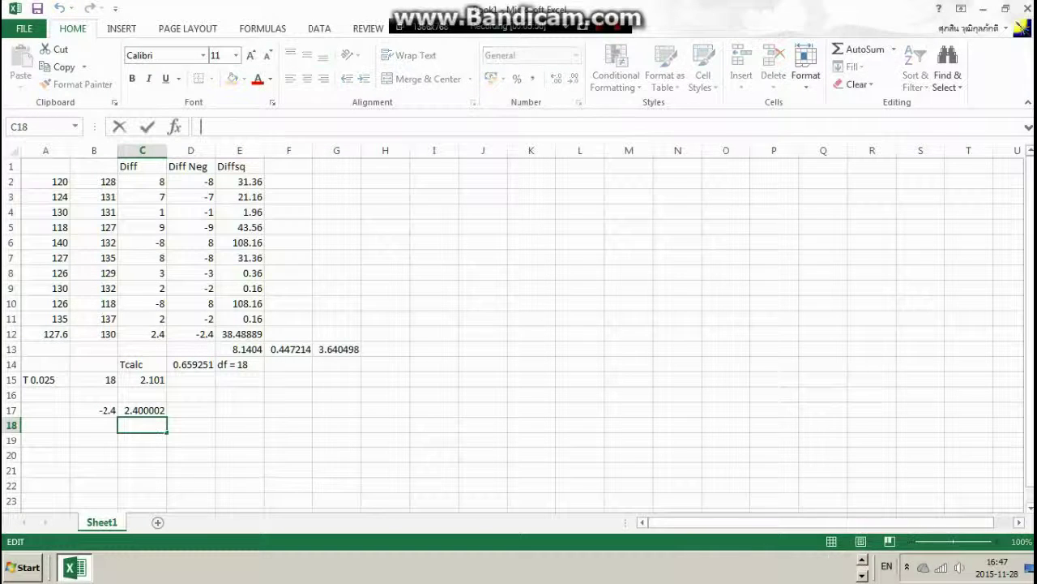
- Enter the confidence interval as [-4.8,0] in cell C18
left_click(200, 127)
type("[]-4.8")
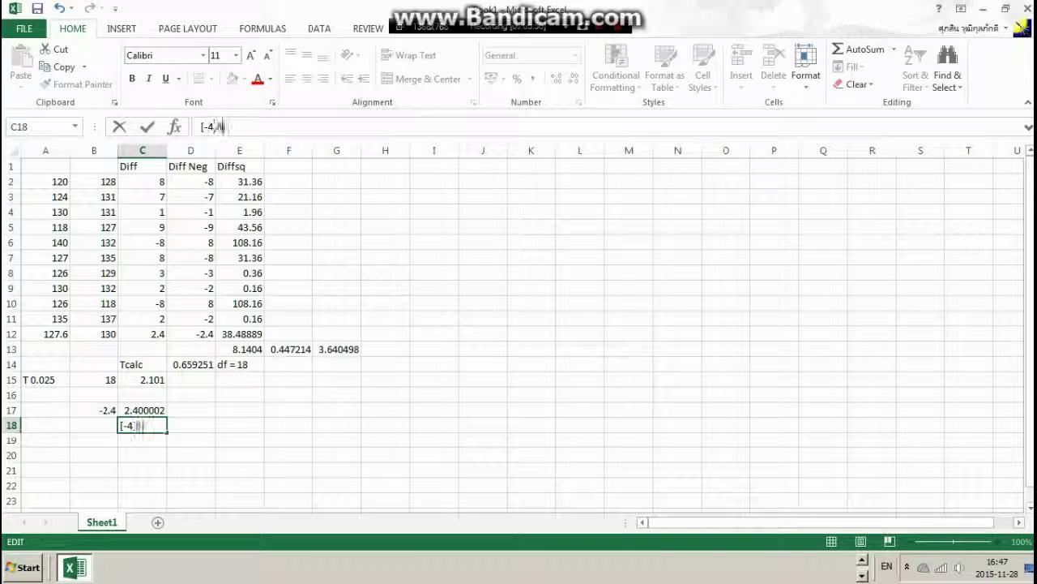
type(",0")
key("Return")
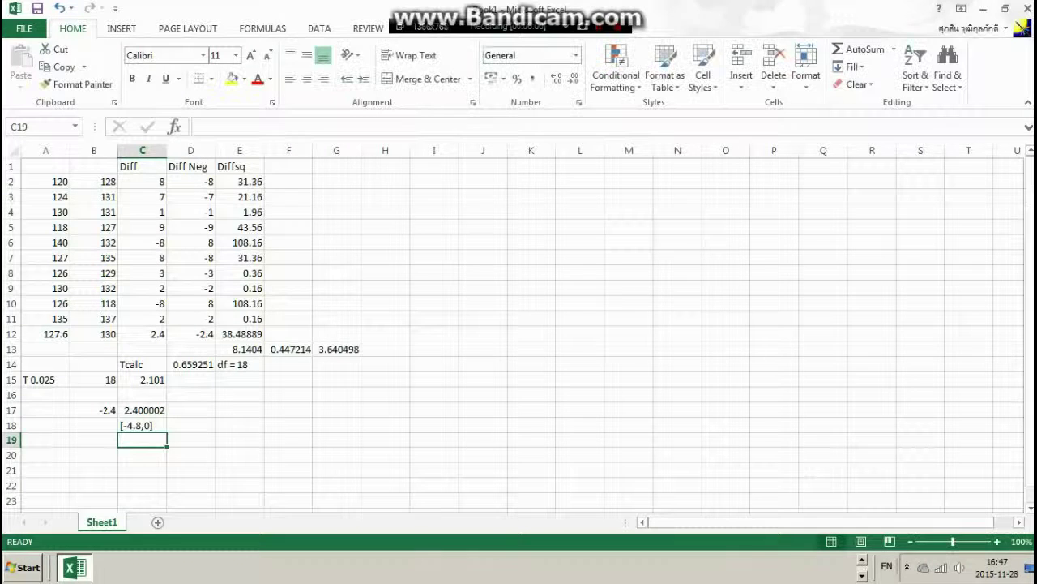
- Switch to the 1-51.pdf exam in Foxit Reader and compare the answer choices for questions 3 to 6 with the worksheet results
key("alt+Tab")
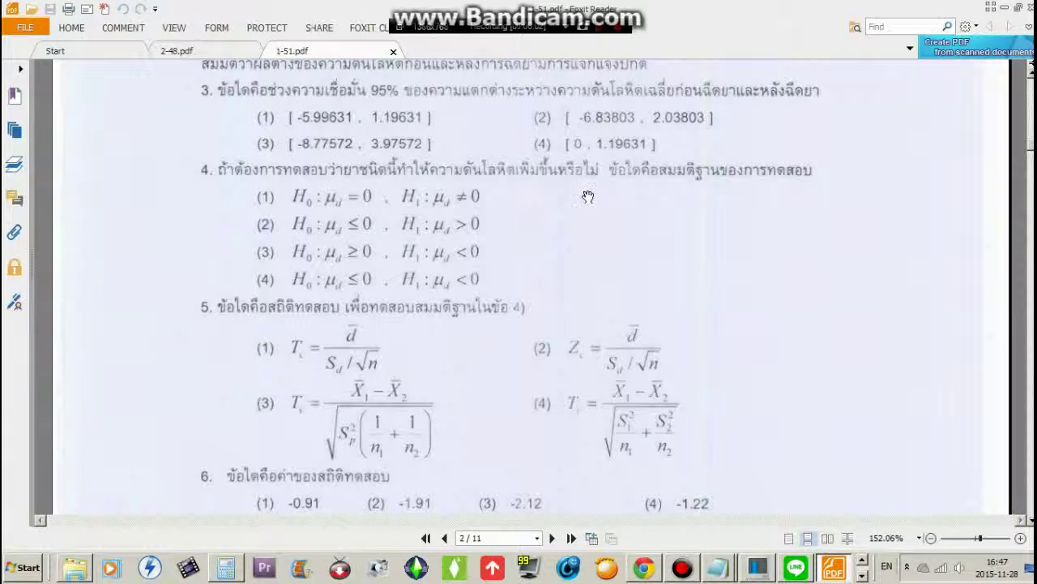
scroll(588, 197, "up", 1)
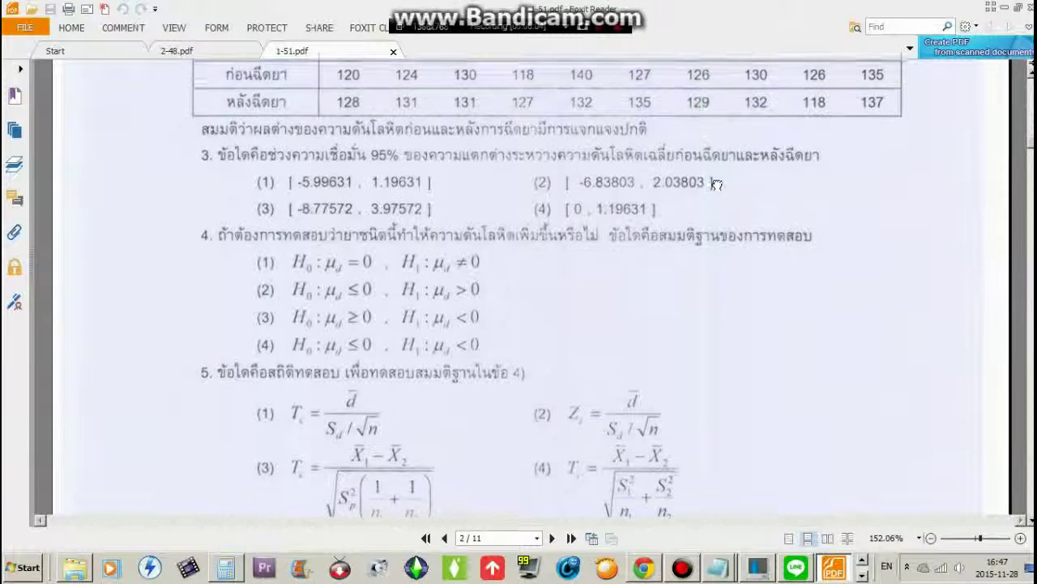
scroll(717, 184, "up", 1)
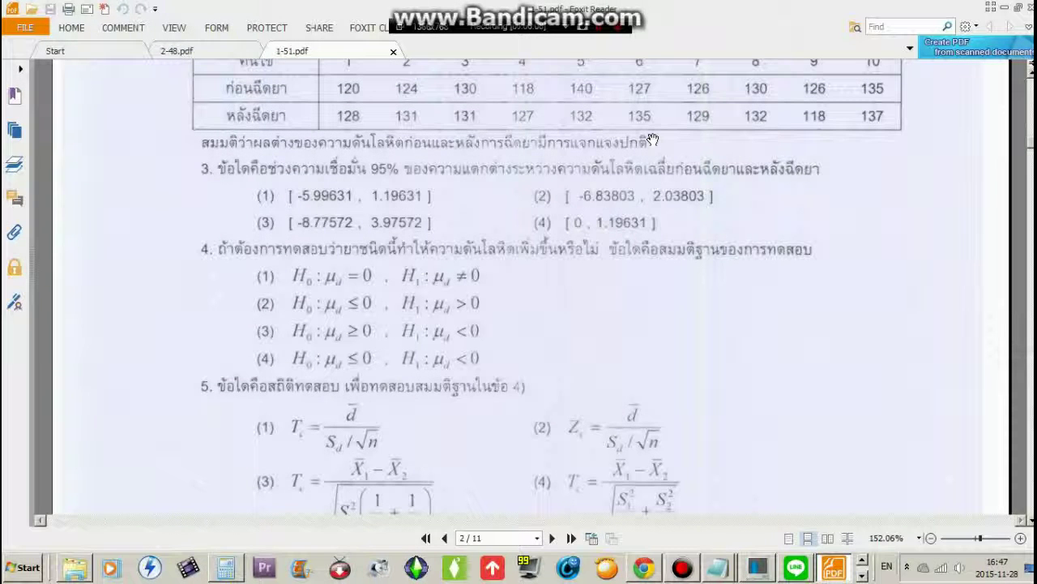
scroll(632, 154, "down", 4)
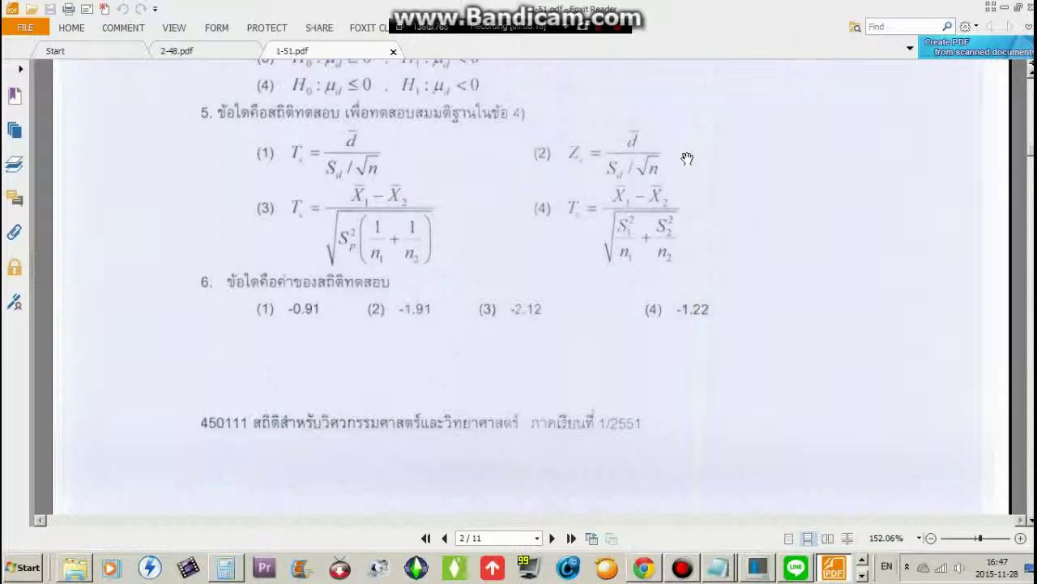
scroll(687, 158, "up", 2)
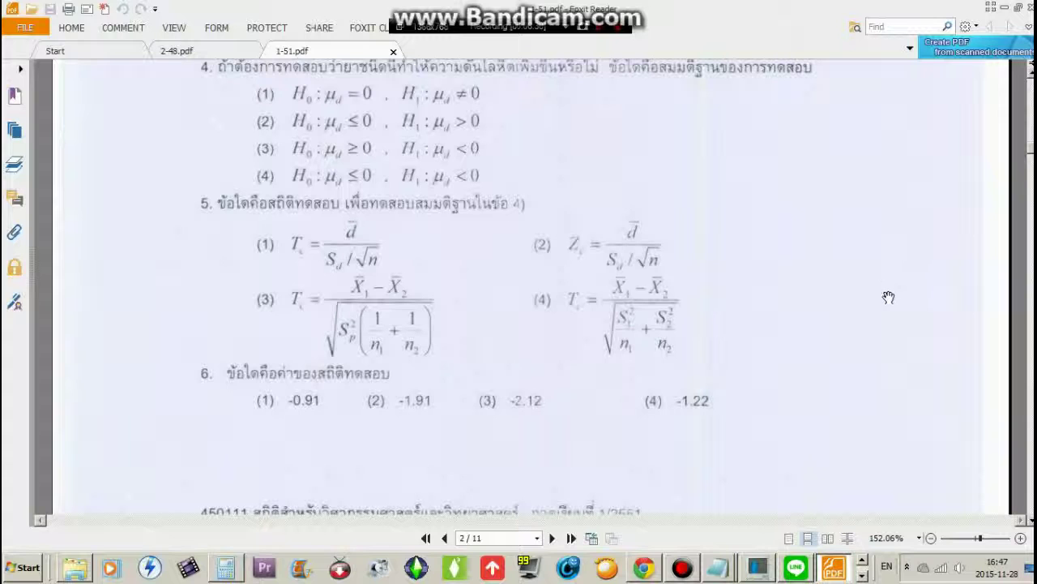
scroll(887, 298, "down", 3)
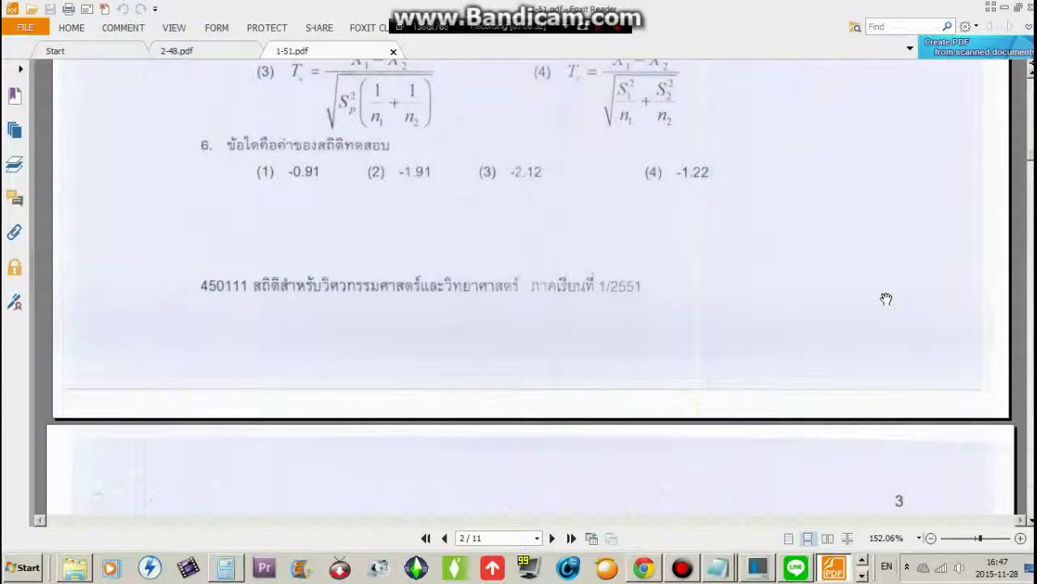
key("alt+Tab")
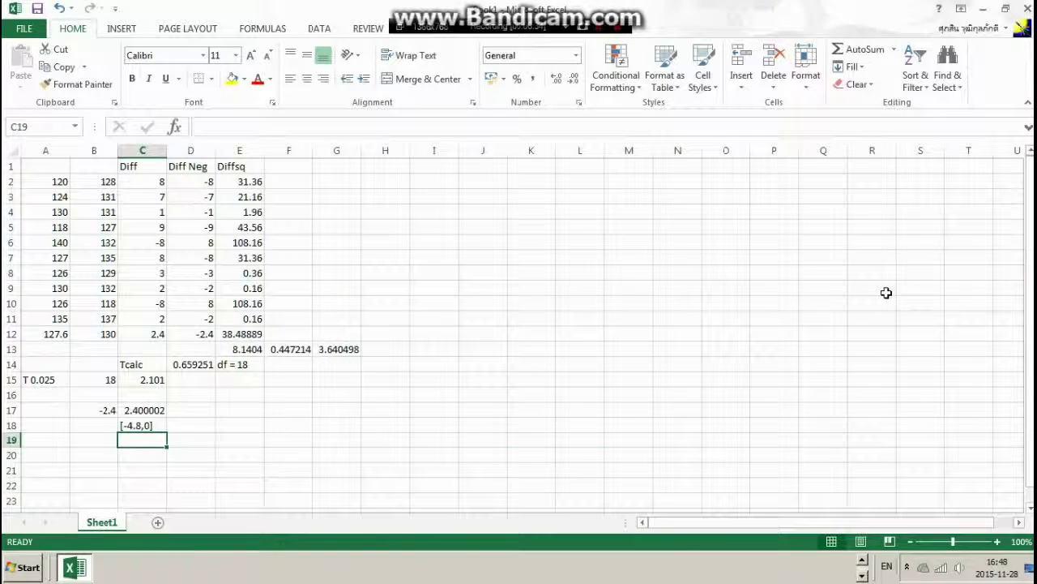
key("alt+Tab")
scroll(887, 299, "up", 1)
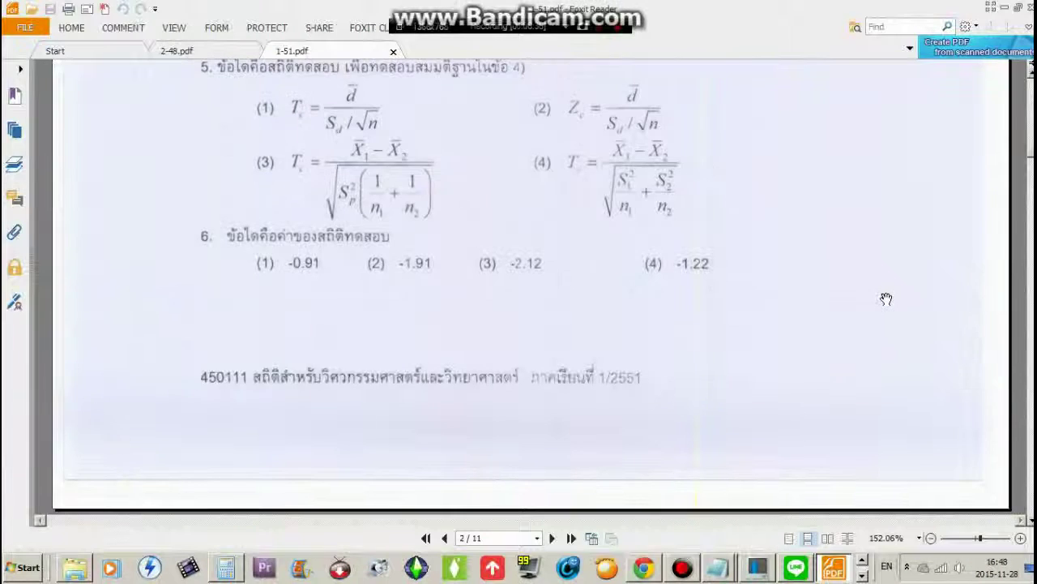
key("alt+Tab")
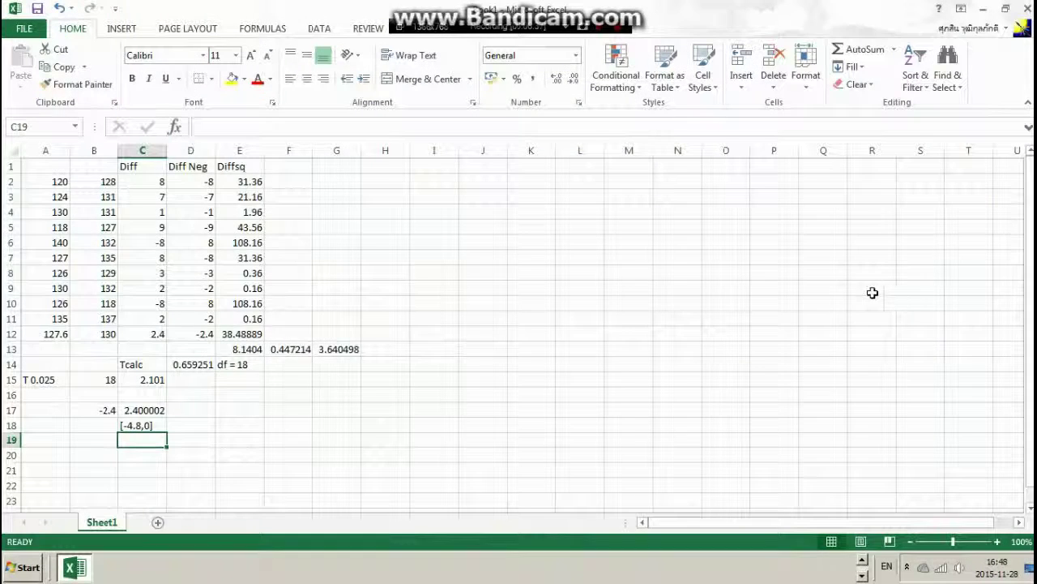
scroll(656, 295, "down", 5)
scroll(655, 294, "up", 5)
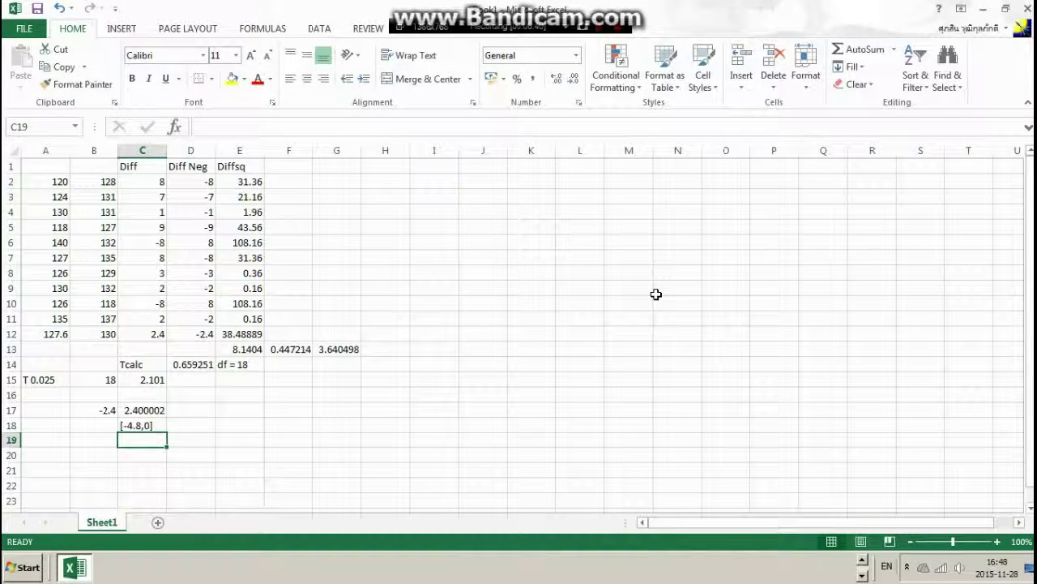
- Copy the before-and-after weight table for questions 7-10 from page 3 of the PDF
key("alt+Tab")
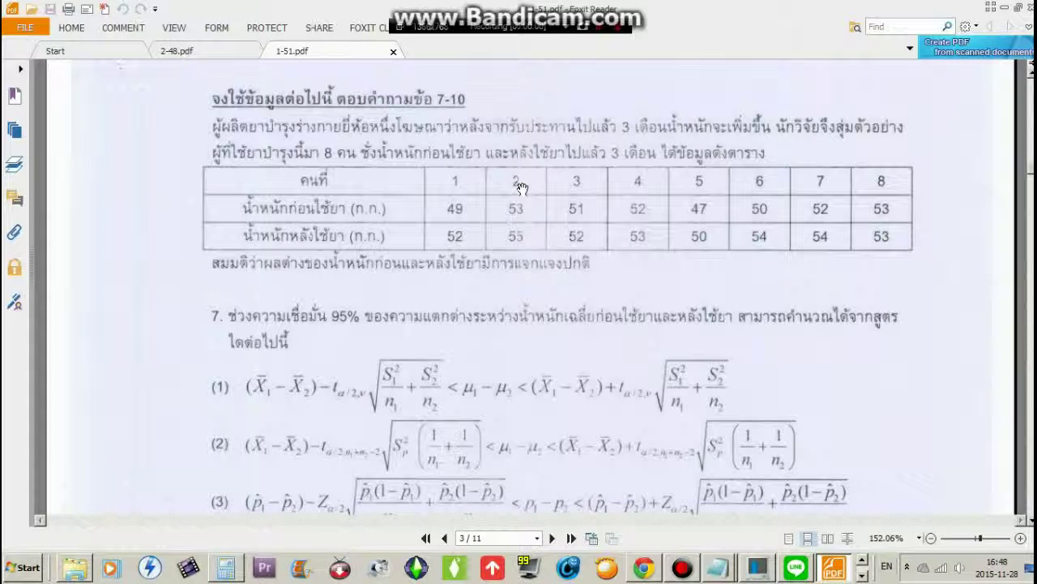
scroll(733, 252, "up", 1)
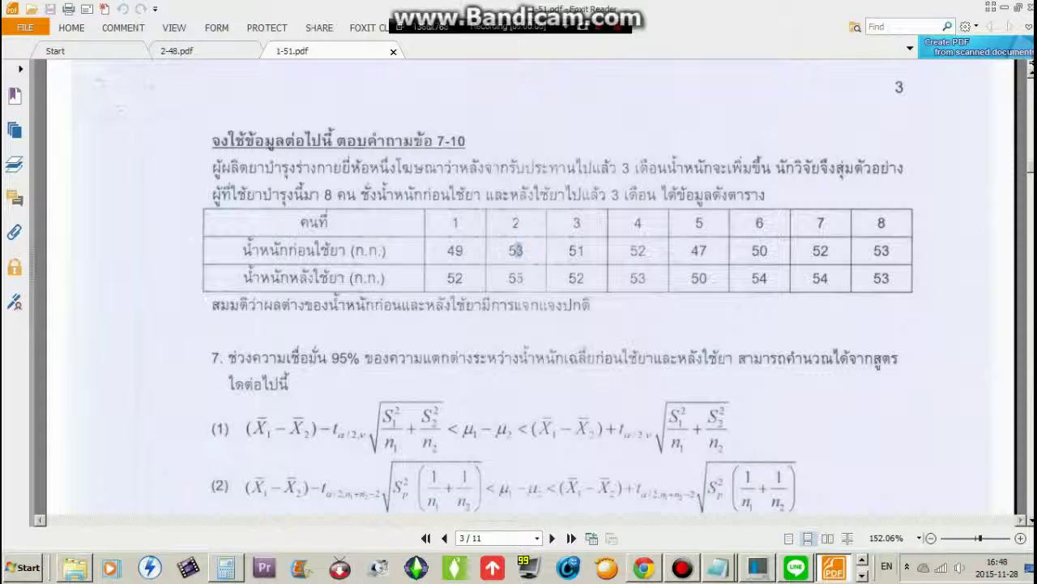
left_click_drag(516, 251, 307, 229)
right_click(307, 228)
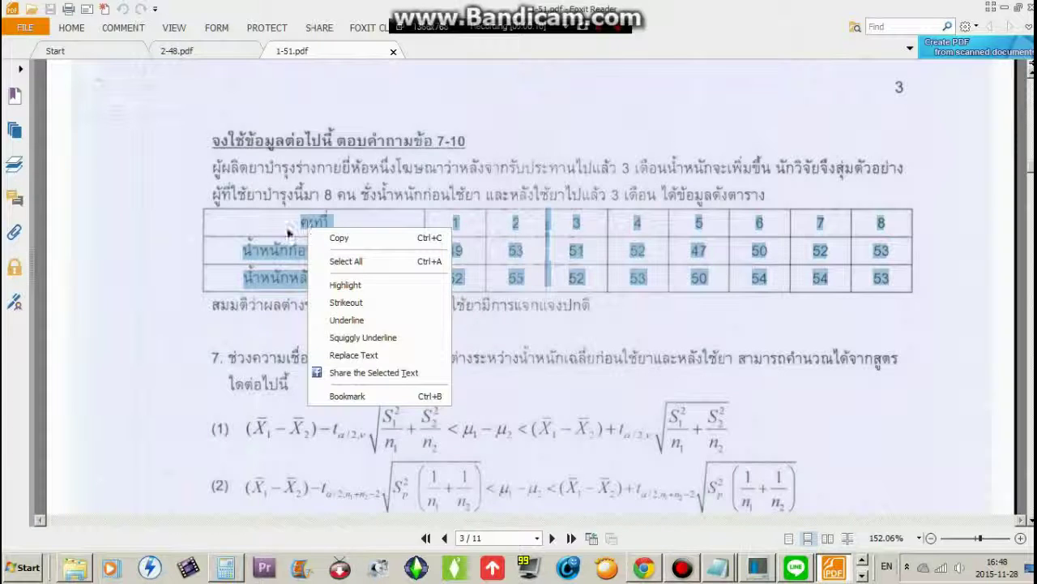
left_click(349, 235)
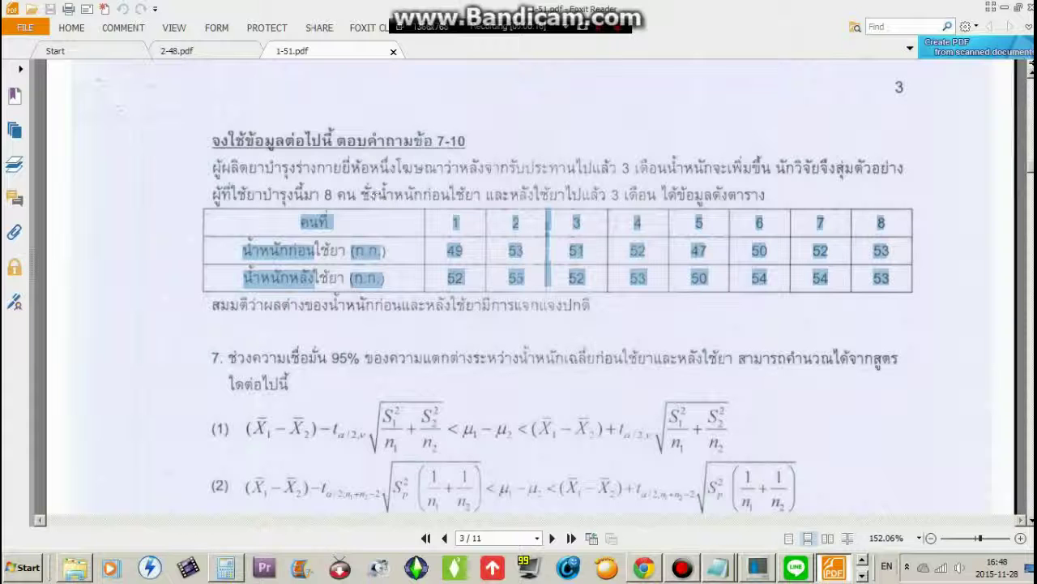
left_click(373, 195)
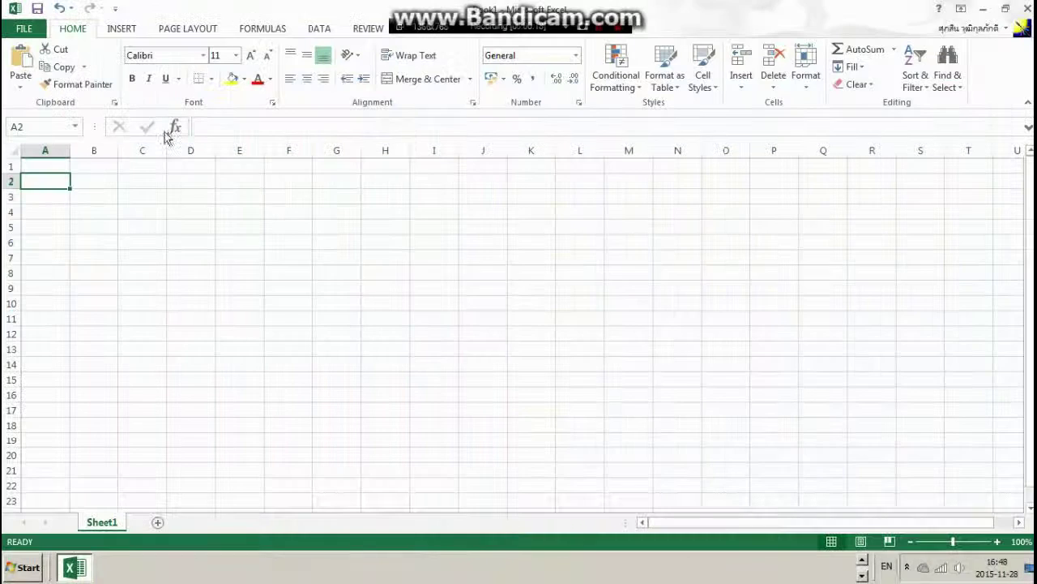
- Try to paste the copied weight table into the empty Excel worksheet at A1, and undo the paste
left_click(45, 167)
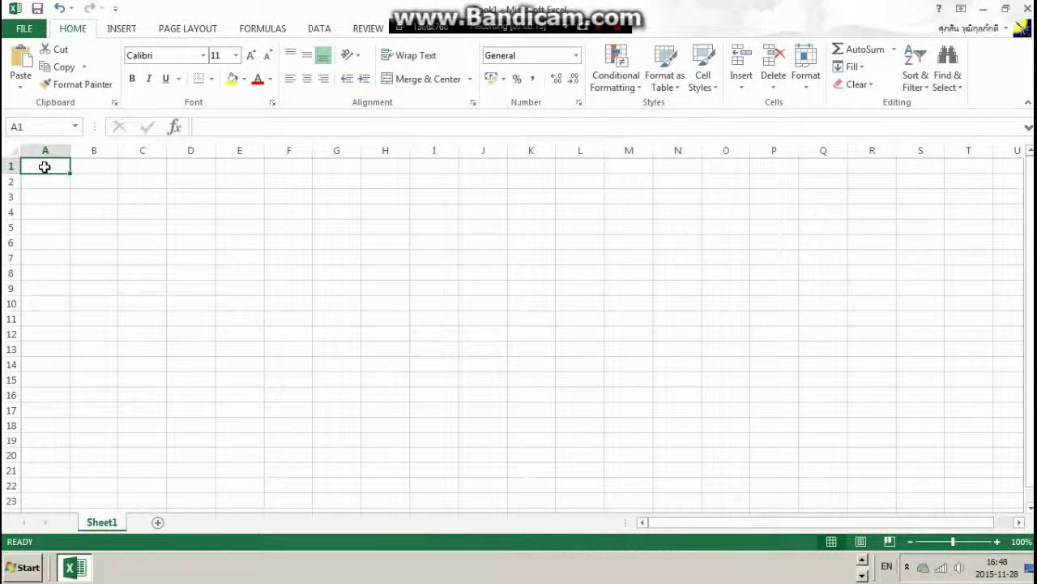
left_click(207, 216)
left_click_drag(64, 202, 58, 166)
key("ctrl+v")
left_click(51, 196)
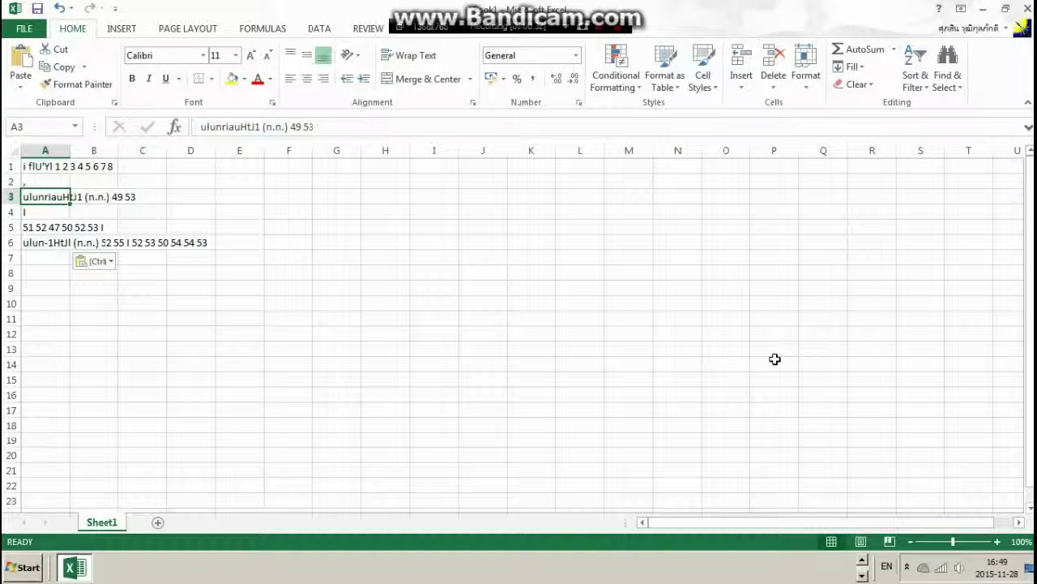
key("ctrl+z")
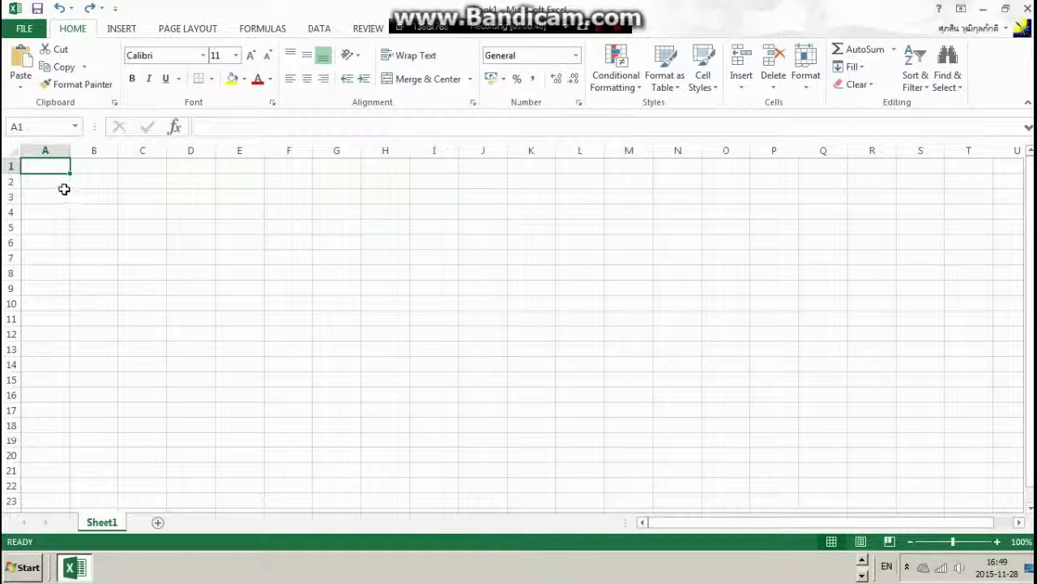
- Start the test statistic formula in cell A2 as the text "Z = (XbarD)"
left_click(58, 185)
type("Z")
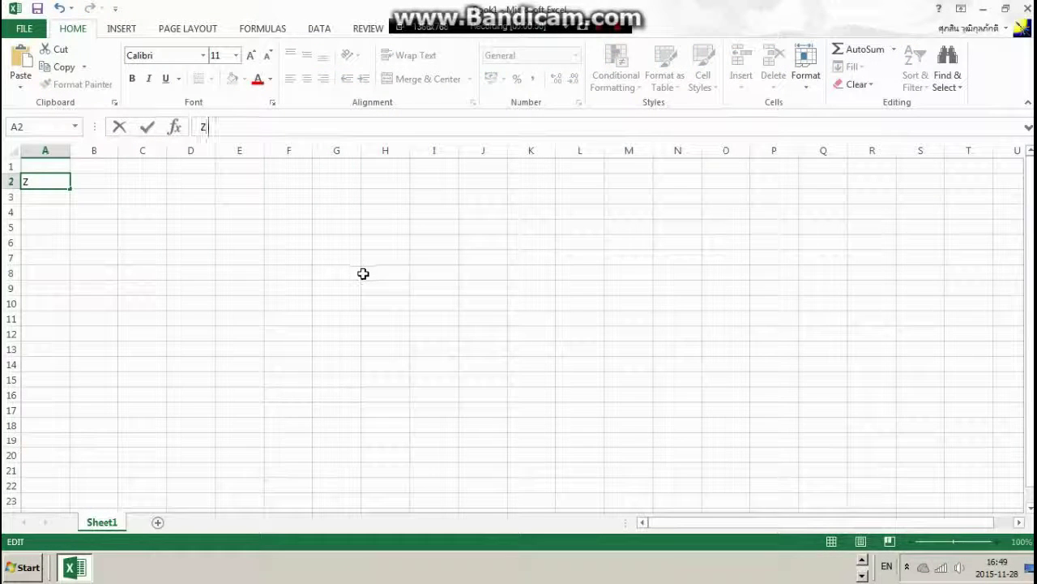
type(" = ()")
key("Left")
type("Xd")
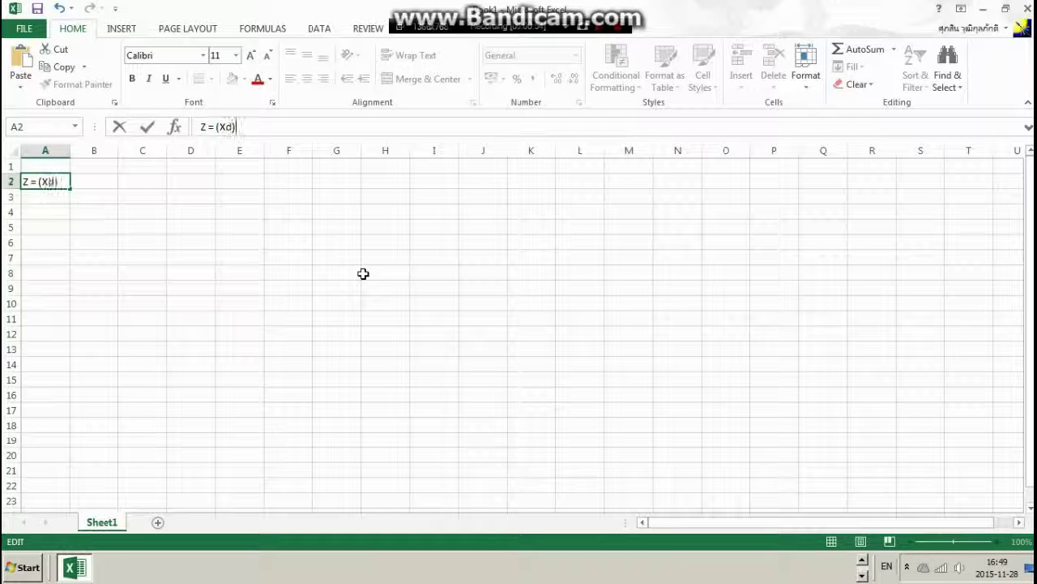
key("Left")
type("bar")
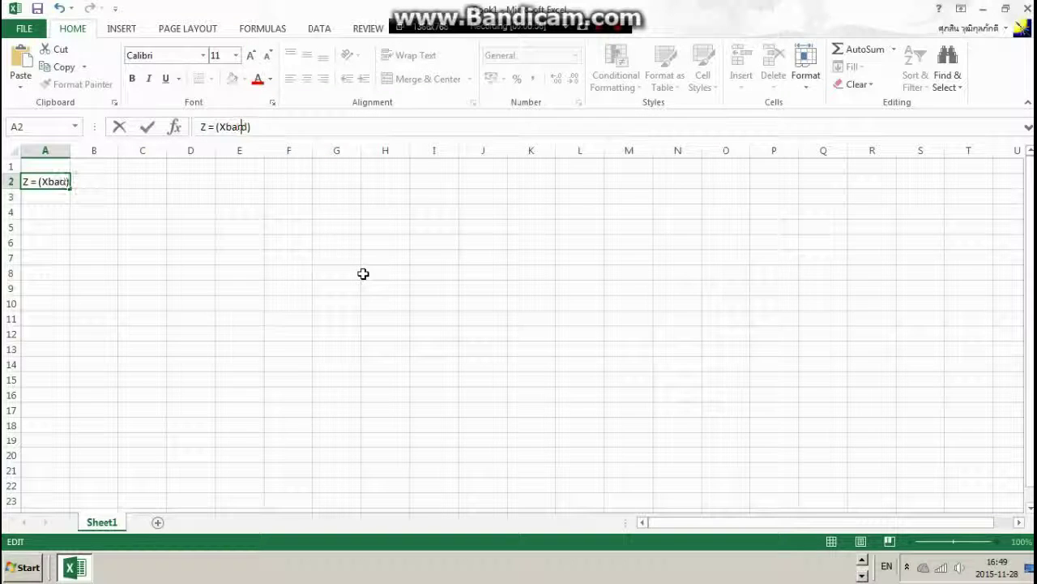
key("Delete")
type("D")
key("End")
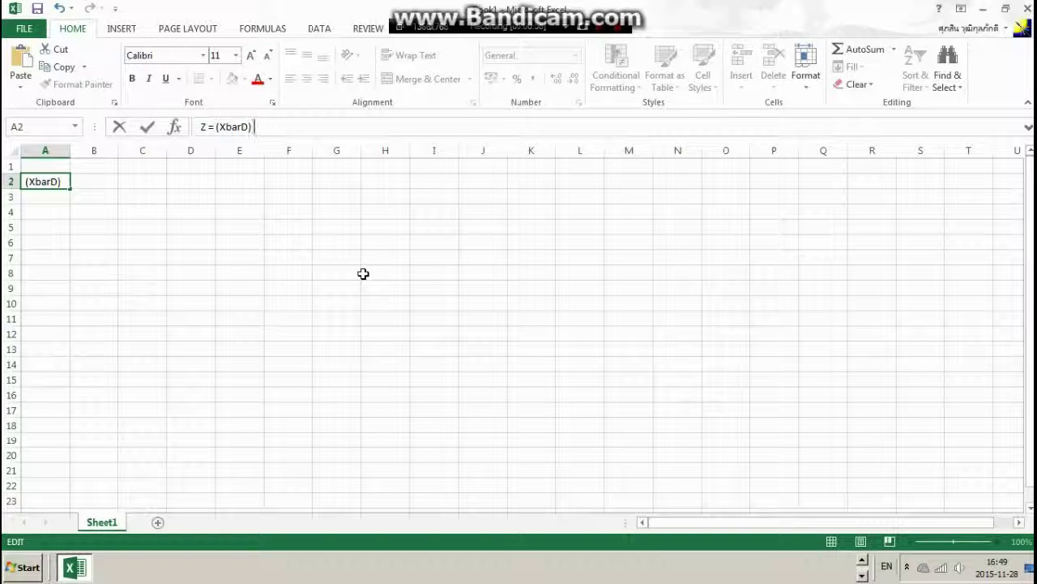
- Append "- MuD" to the formula text in A2 to subtract the hypothesised mean difference
type("- Md")
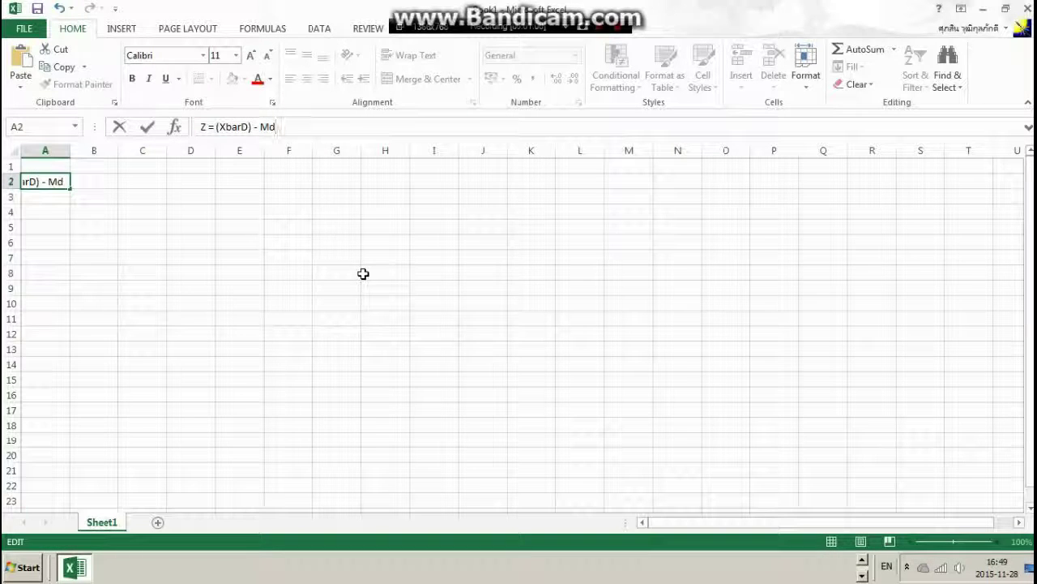
key("Left")
type("u")
key("Delete")
type("D")
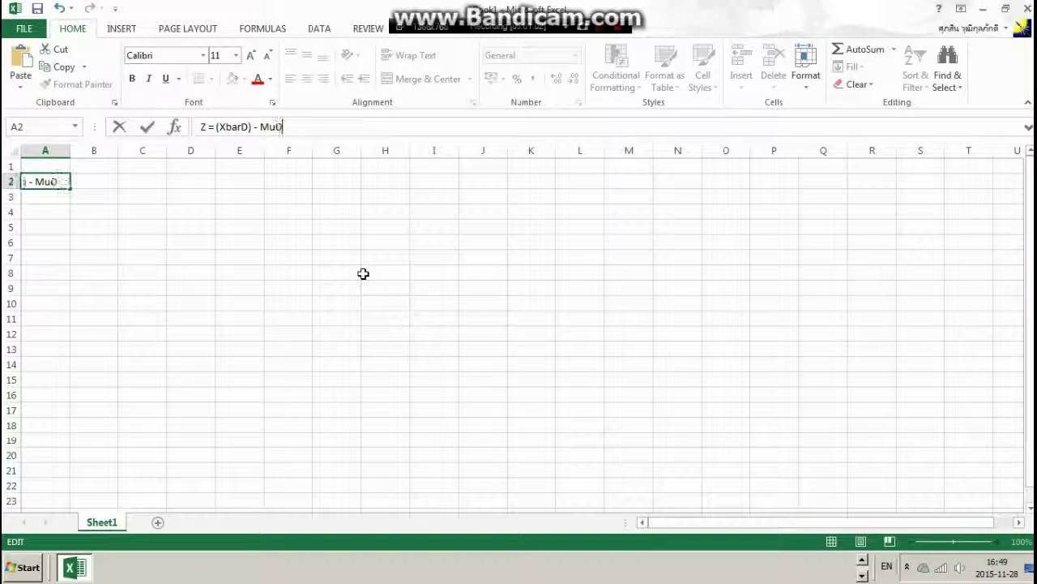
- Append the divisor "/ Sp*sqrt(1/8)" to the formula text in A2, checking the sample size in the PDF's weight table
type(" / ()")
key("Left")
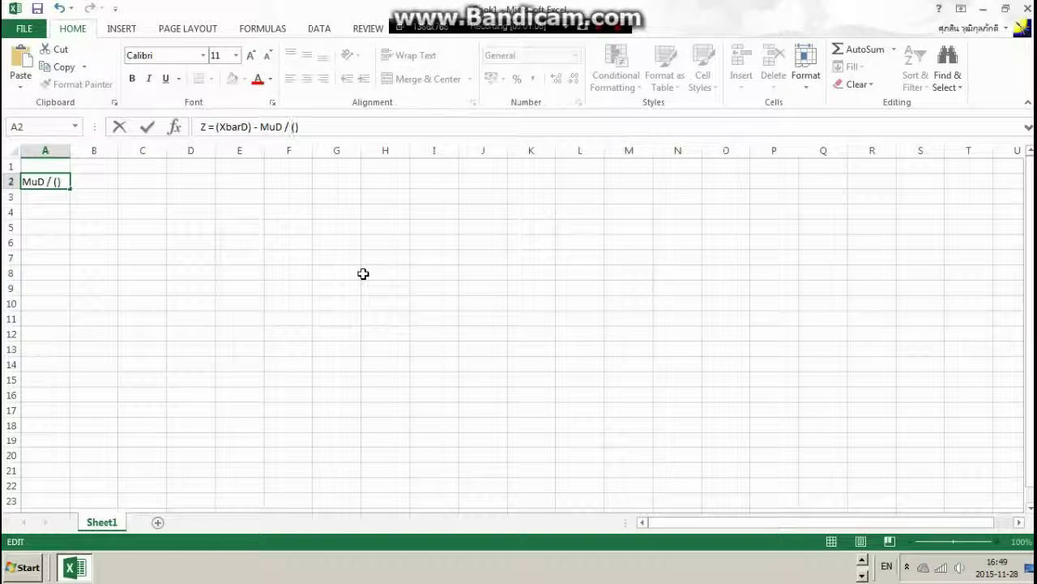
key("Left")
type("Sp*sqrt")
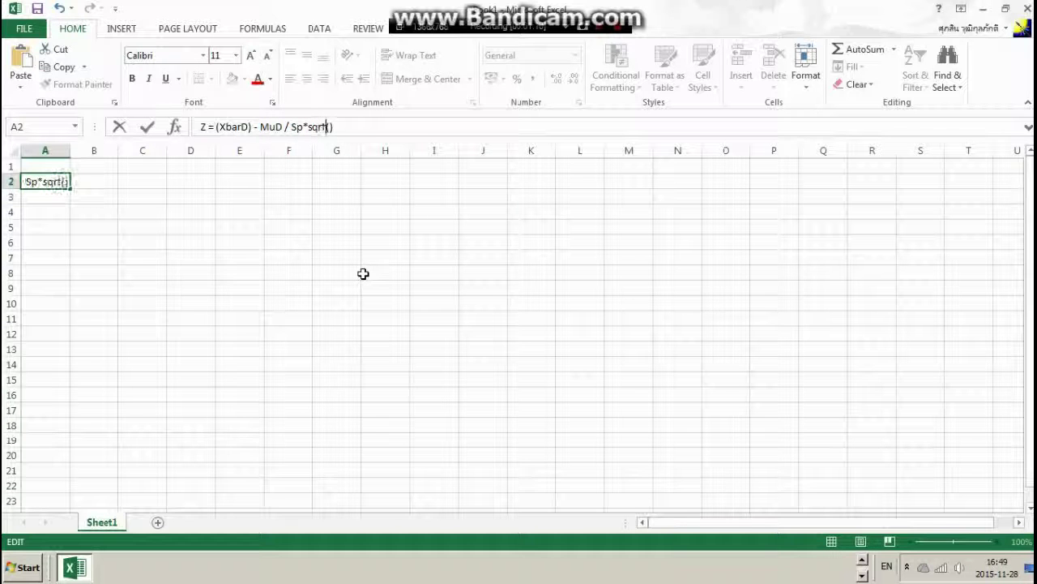
key("Right")
key("alt+Tab")
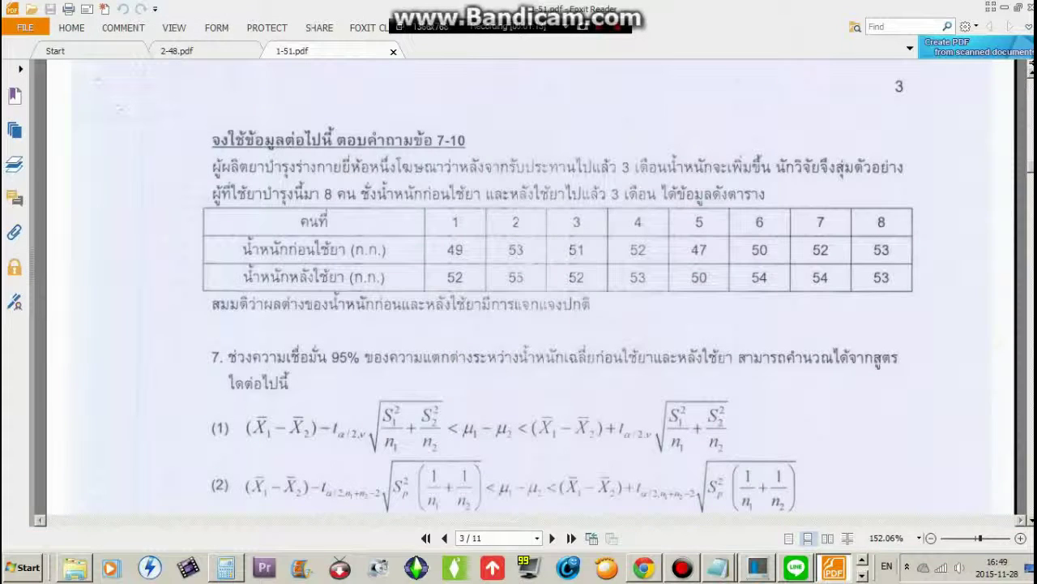
key("alt+Tab")
type("1/8")
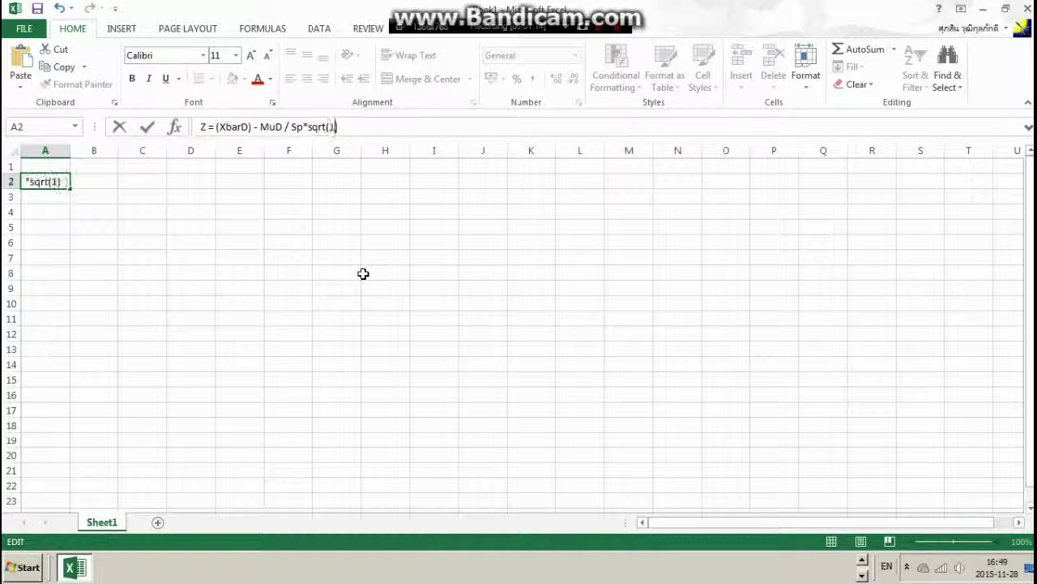
- Complete the Z formula text in A2 with sqrt(1/8+1/8) as its last factor and copy the formula to A4
type("+1/8")
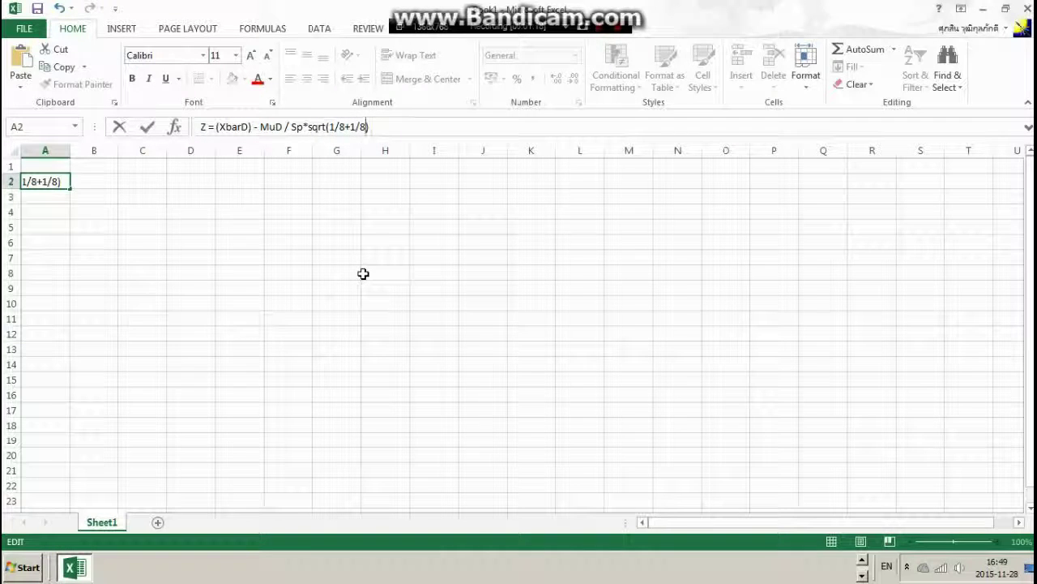
key("Return")
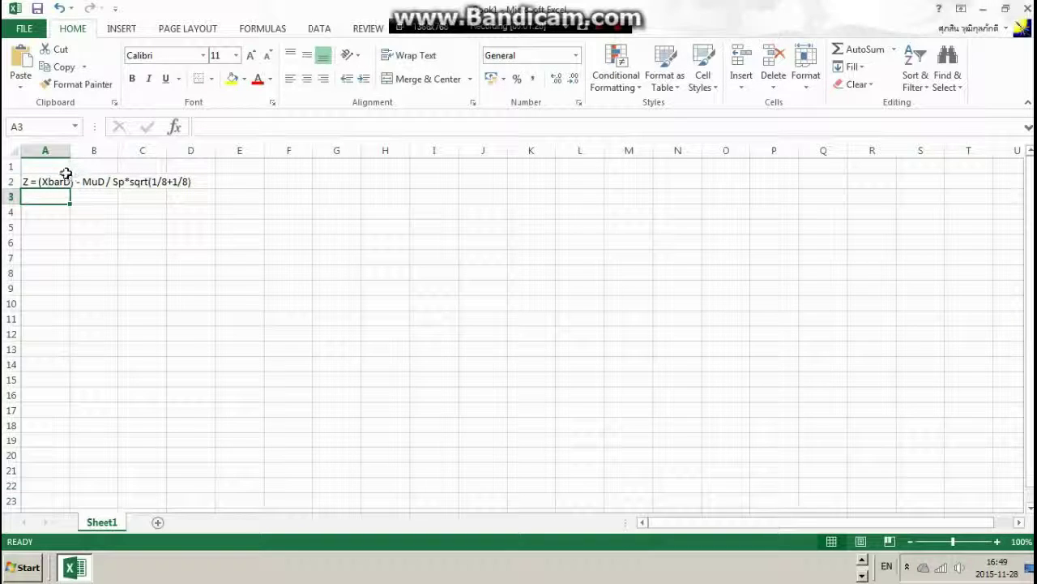
left_click(40, 181)
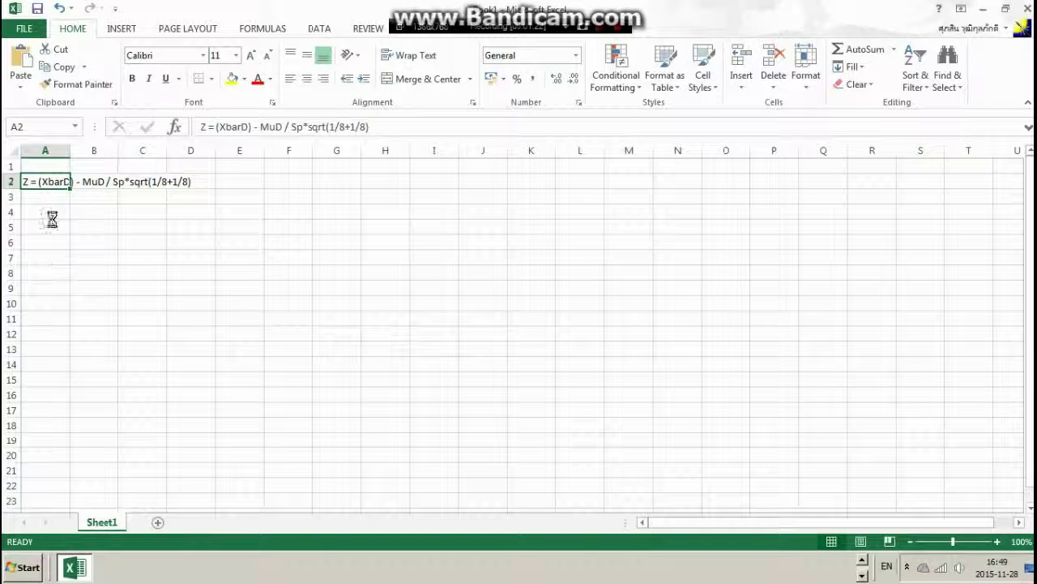
key("ctrl+c")
left_click(52, 212)
key("ctrl+v")
key("Escape")
- Examine the formula text in A4, highlighting its denominator Sp*sqrt(1/8+1/8) and leaving the text as it is
left_click(236, 126)
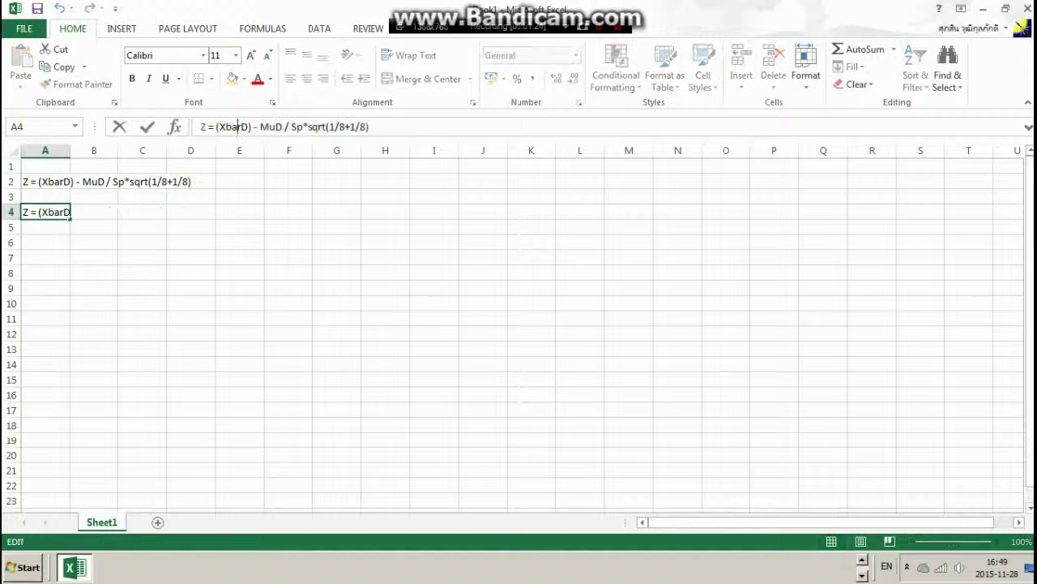
left_click(369, 127)
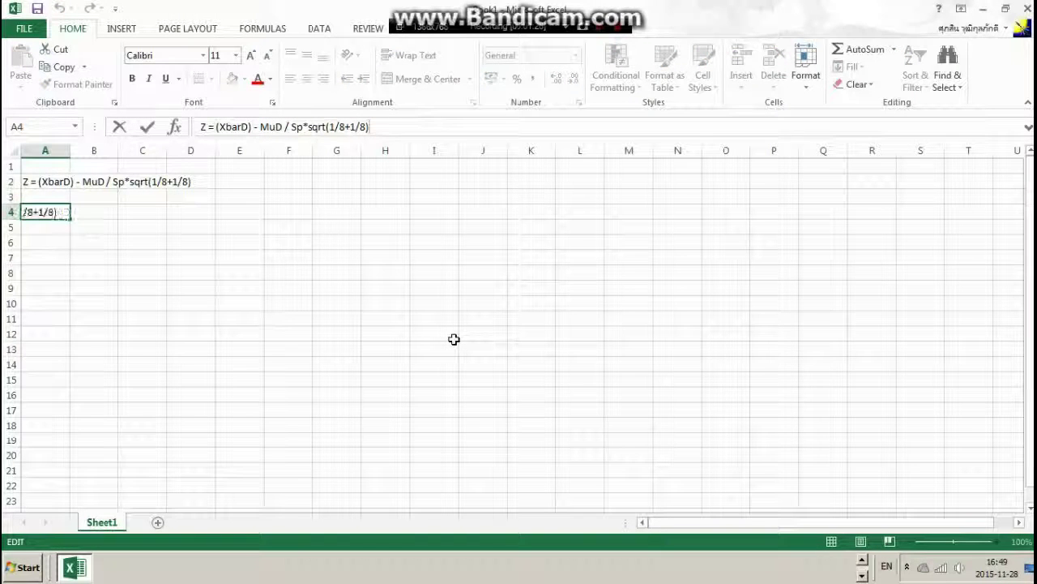
key("ctrl+Left")
key("ctrl+shift+Left")
key("ctrl+Left")
key("ctrl+Left")
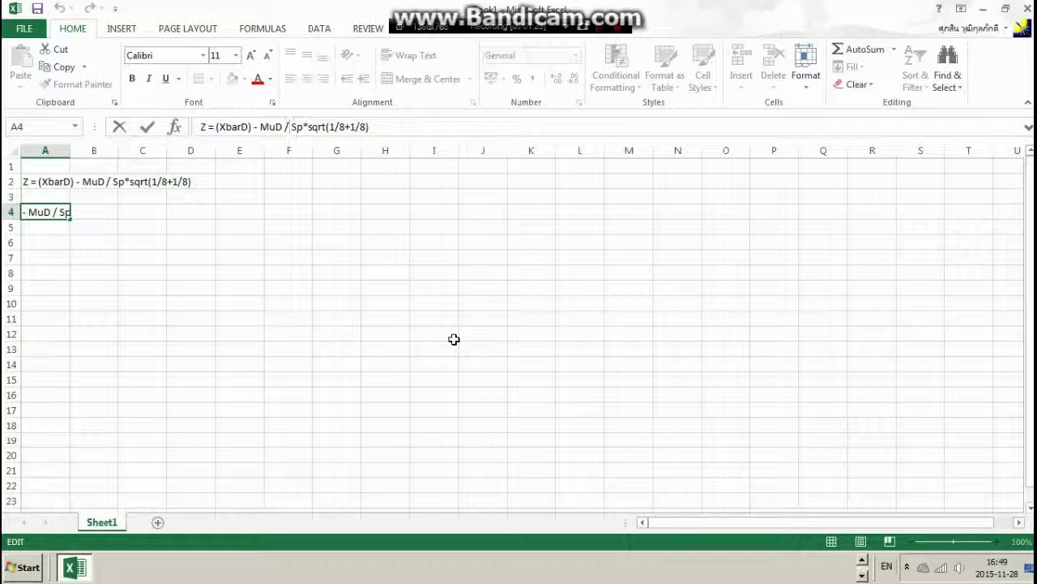
key("ctrl+shift+Right")
key("ctrl+shift+Right")
key("ctrl+shift+Right")
key("ctrl+shift+Right")
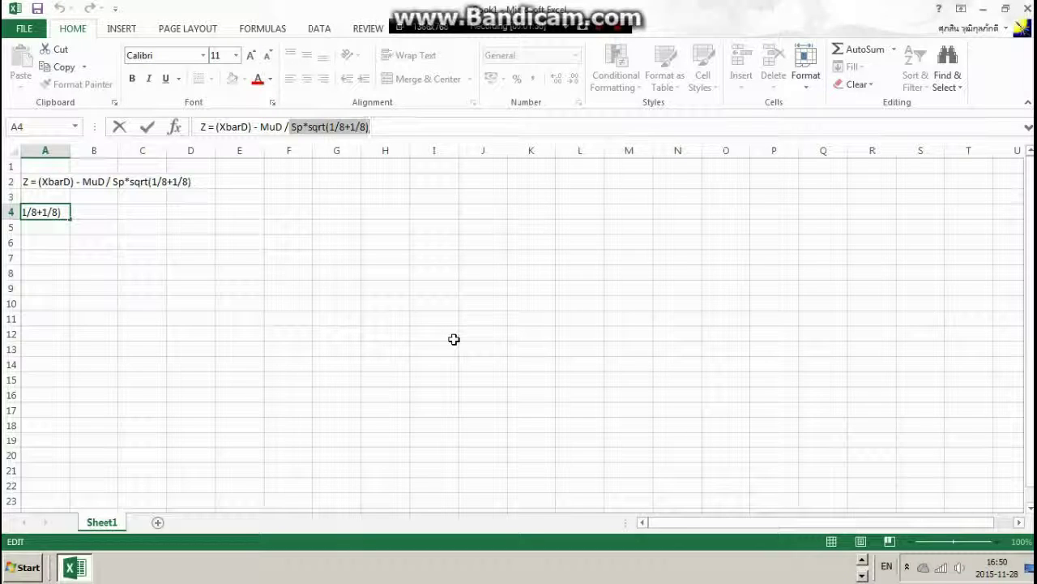
key("Right")
key("ctrl+shift+Left")
key("ctrl+shift+Left")
key("ctrl+shift+Left")
key("ctrl+shift+Left")
key("ctrl+shift+Left")
key("ctrl+shift+Left")
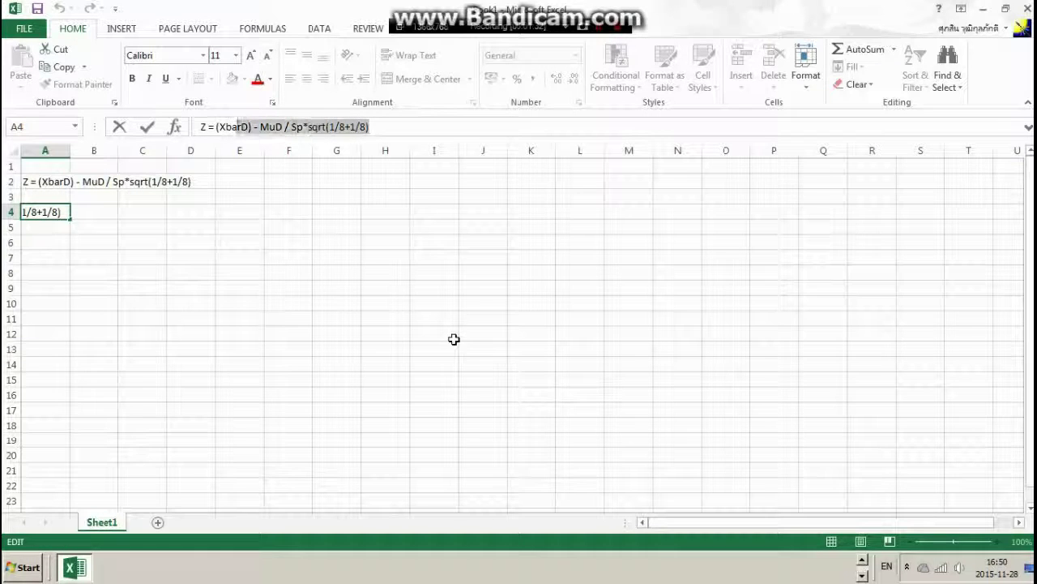
left_click(454, 339)
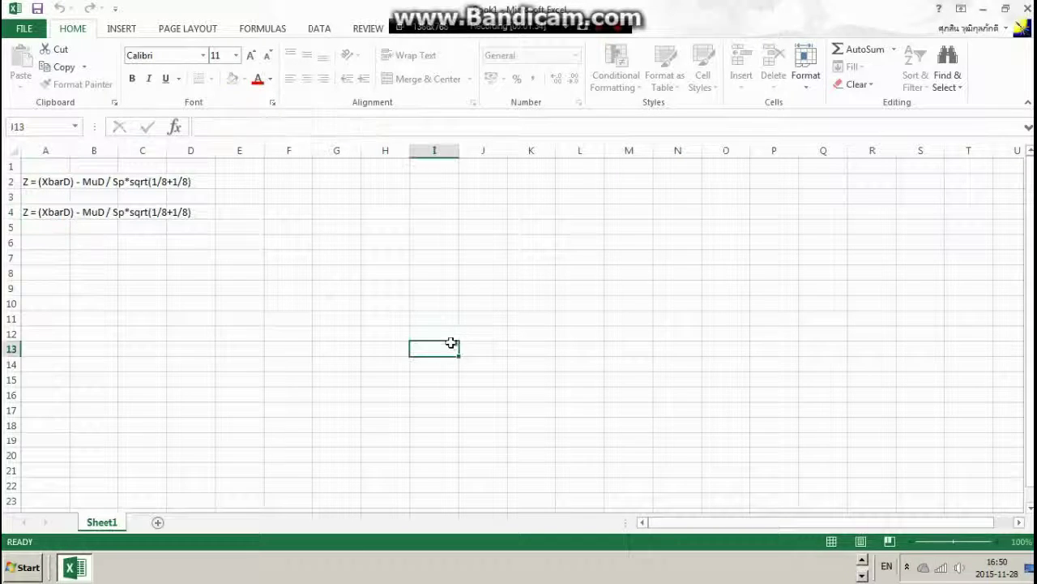
- Consult the weight table in 1-51.pdf in Foxit Reader, return to Excel and enter XbarD = -2 in A6
key("alt+Tab")
key("alt+Tab")
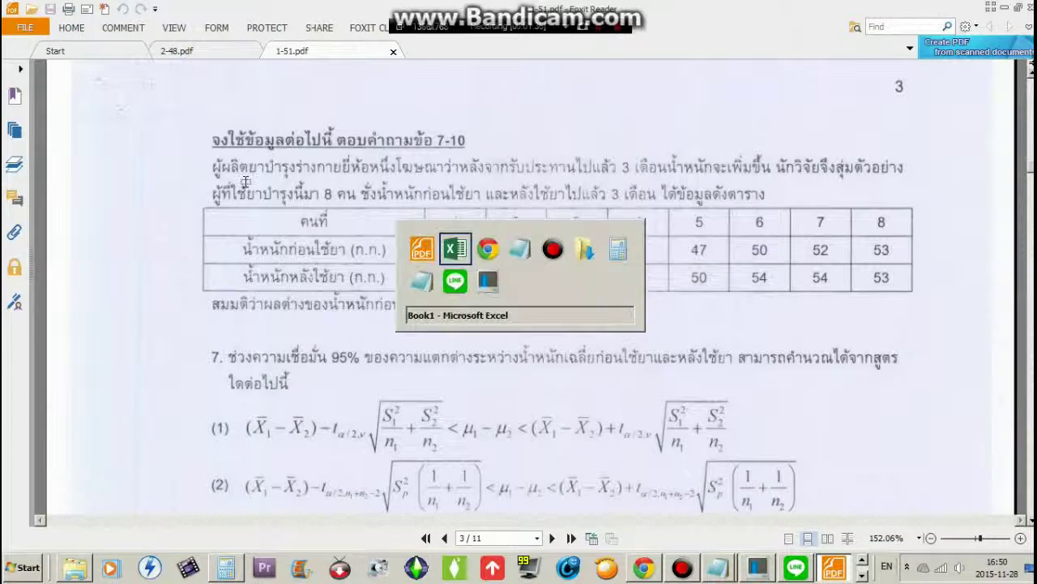
key("alt+Tab")
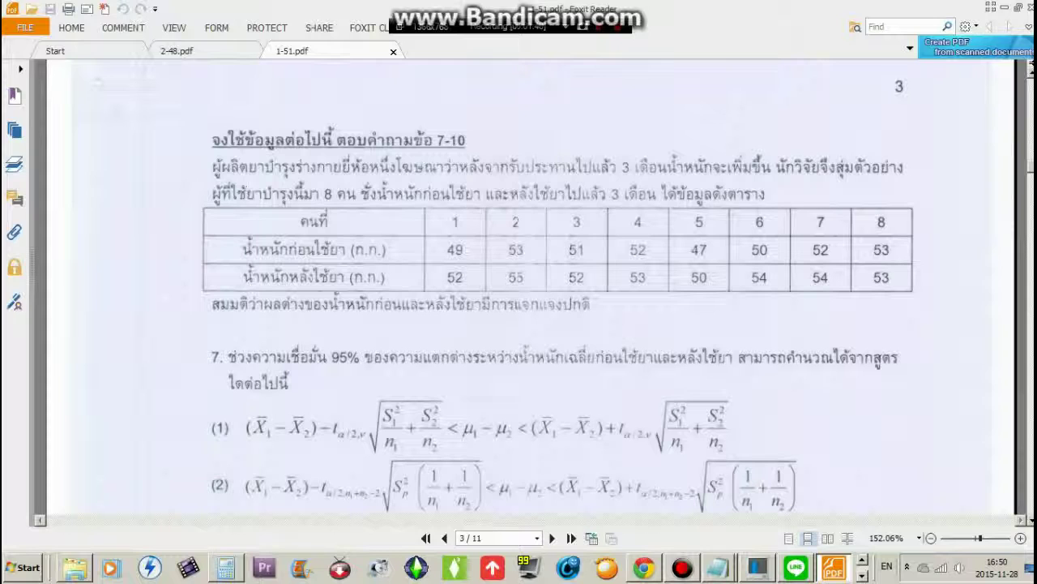
key("alt+Tab")
type("X")
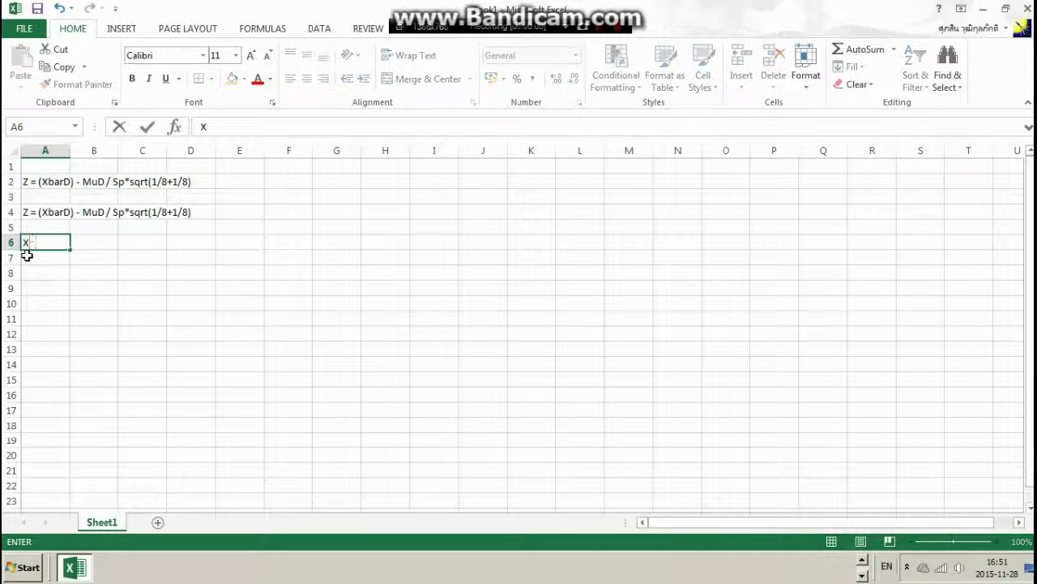
type("barD = ")
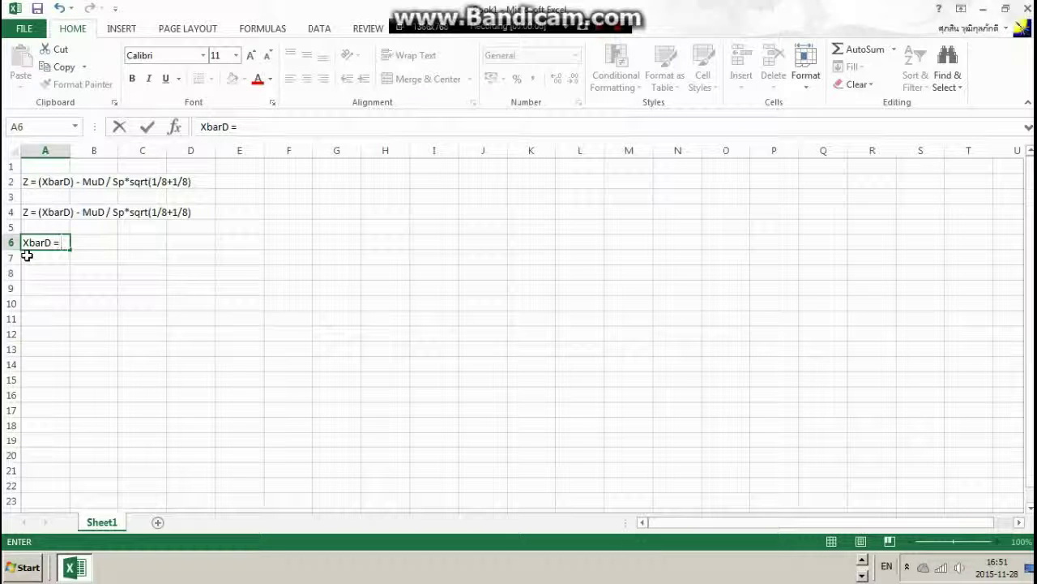
type("-2")
key("Return")
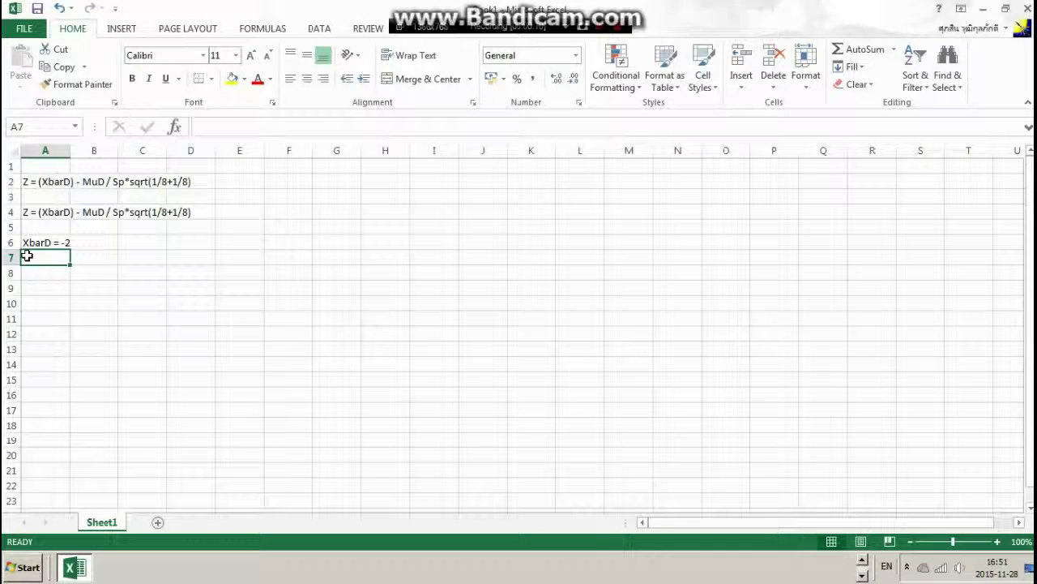
- Enter SD = 1.309307341 in cell B6 beside the XbarD value
key("Up")
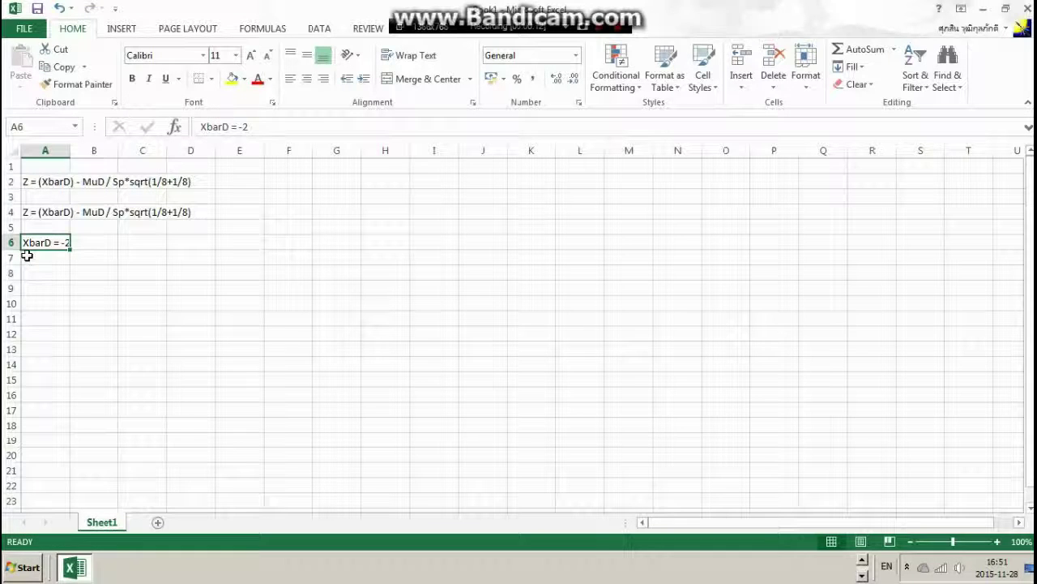
key("Right")
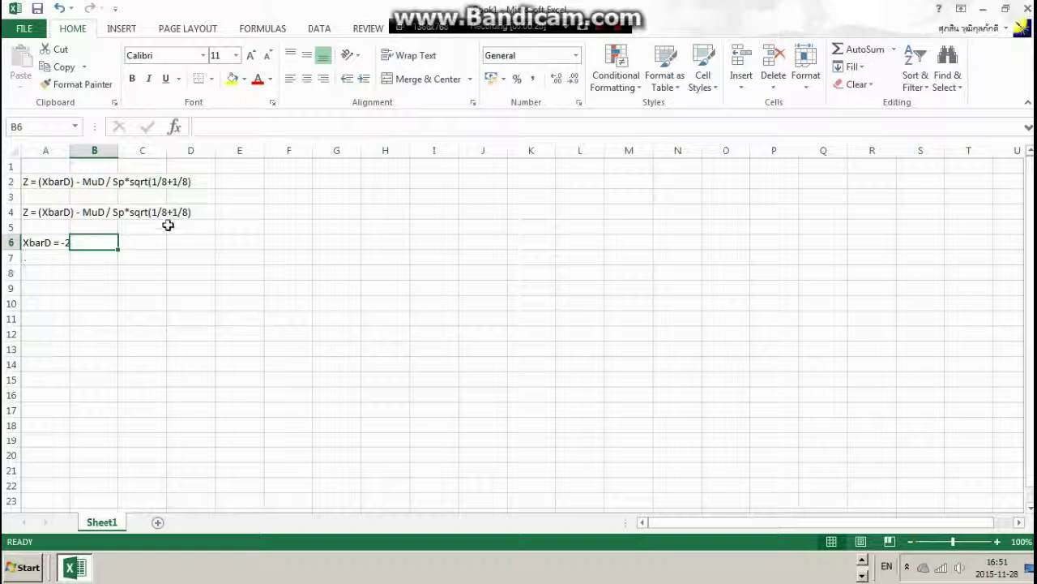
key("F2")
type("SD = ")
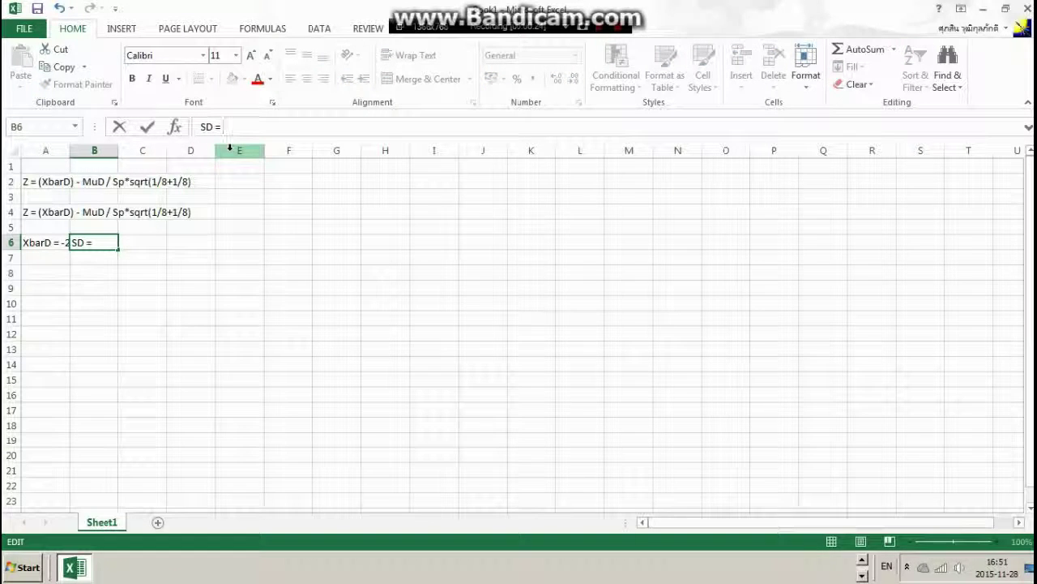
type("1.3093")
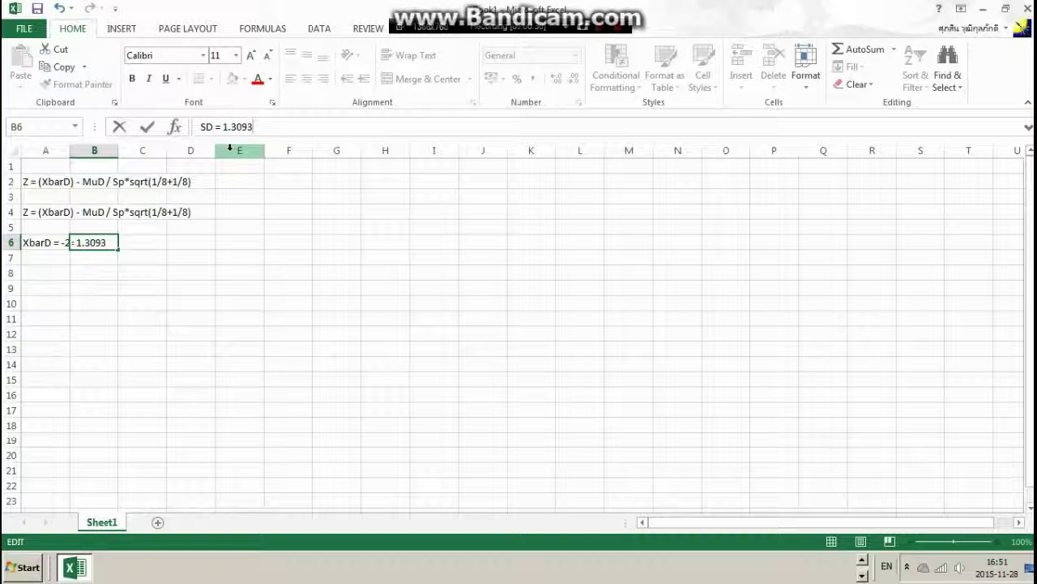
type("07341")
key("Return")
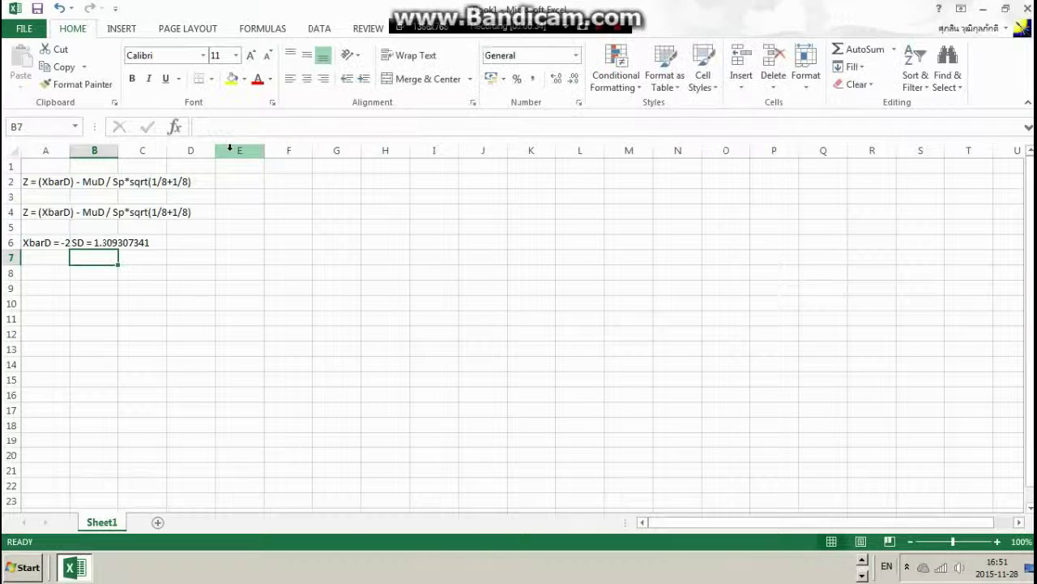
- Remove the minus sign in cell A6 so it reads XbarD = 2
key("Up")
key("Left")
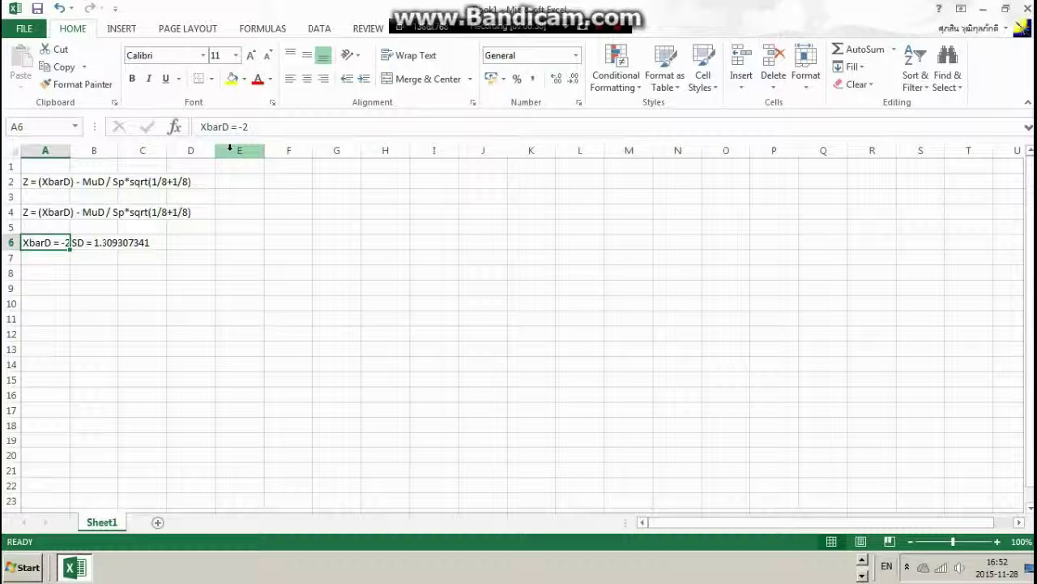
left_click(243, 126)
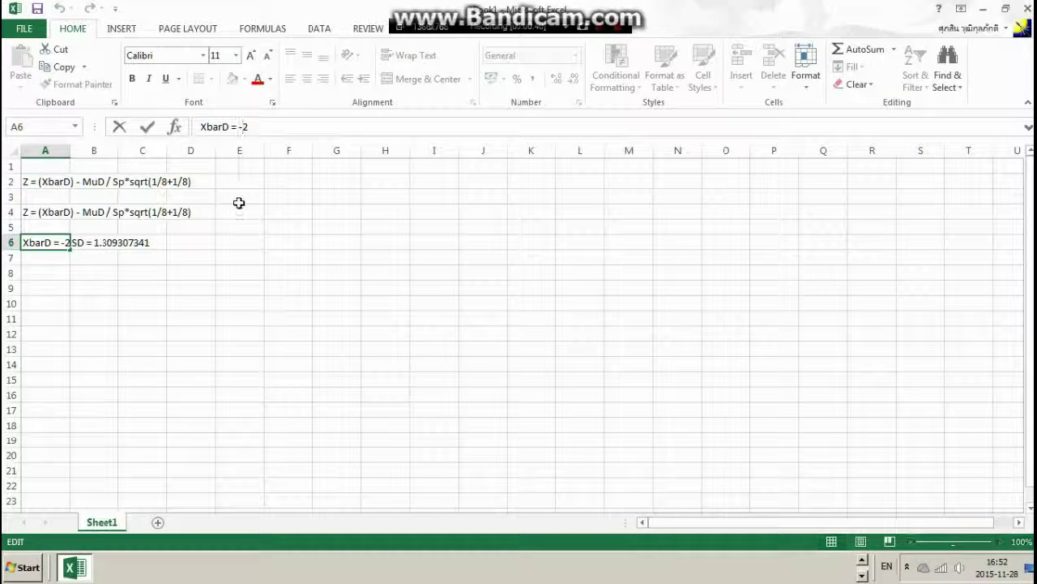
key("BackSpace")
key("Return")
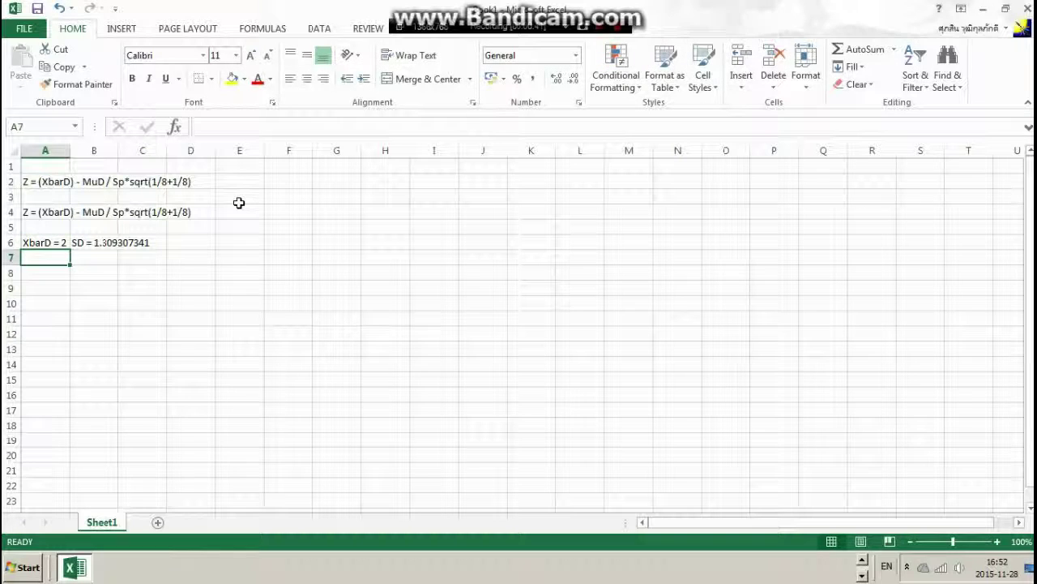
- Switch to 1-51.pdf in Foxit Reader and examine the before and after weights and question 7's confidence interval formulas
left_click(256, 244)
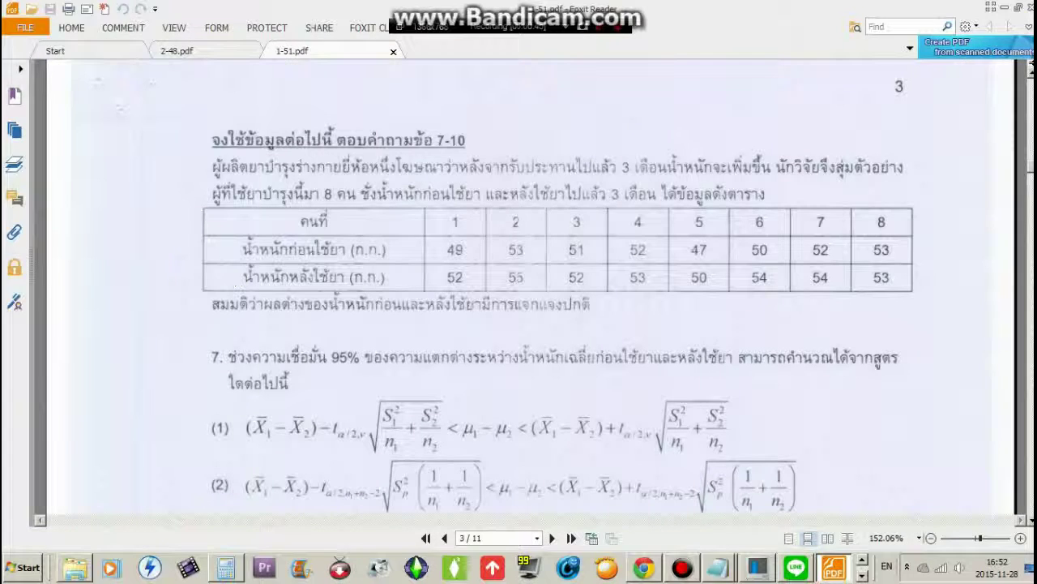
scroll(432, 210, "down", 3)
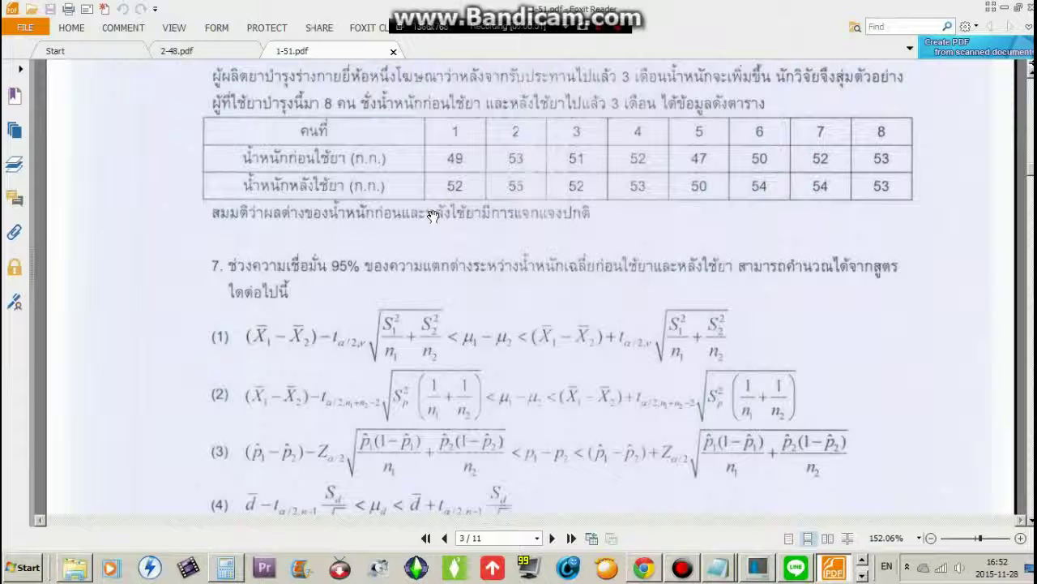
scroll(432, 216, "down", 2)
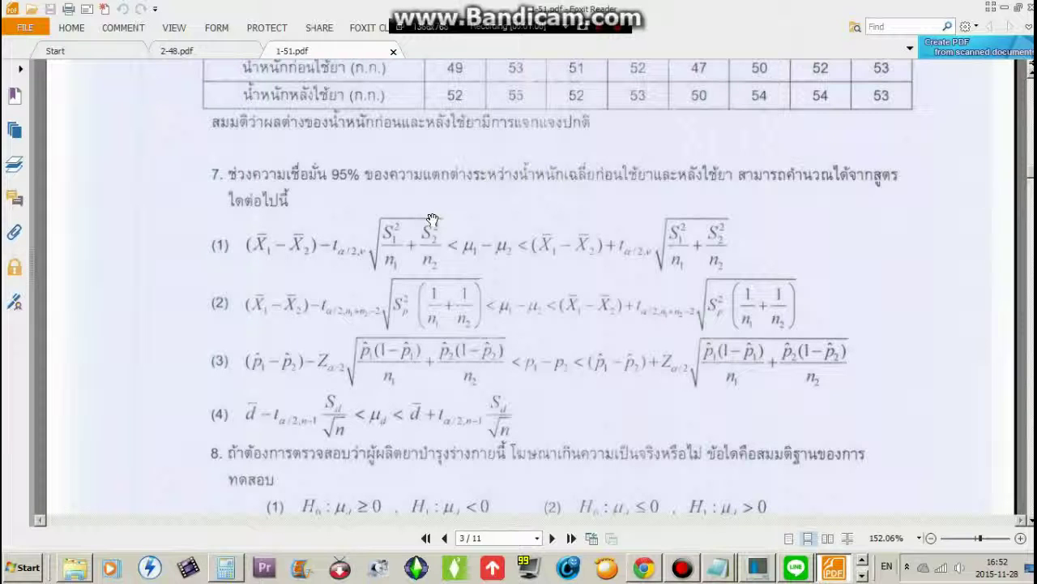
scroll(432, 218, "up", 2)
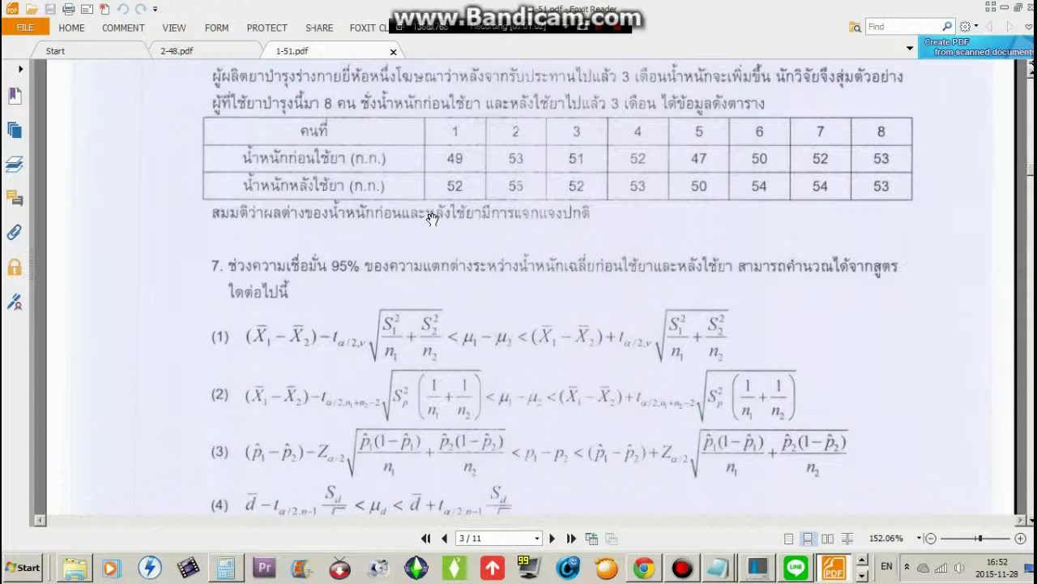
scroll(432, 218, "up", 1)
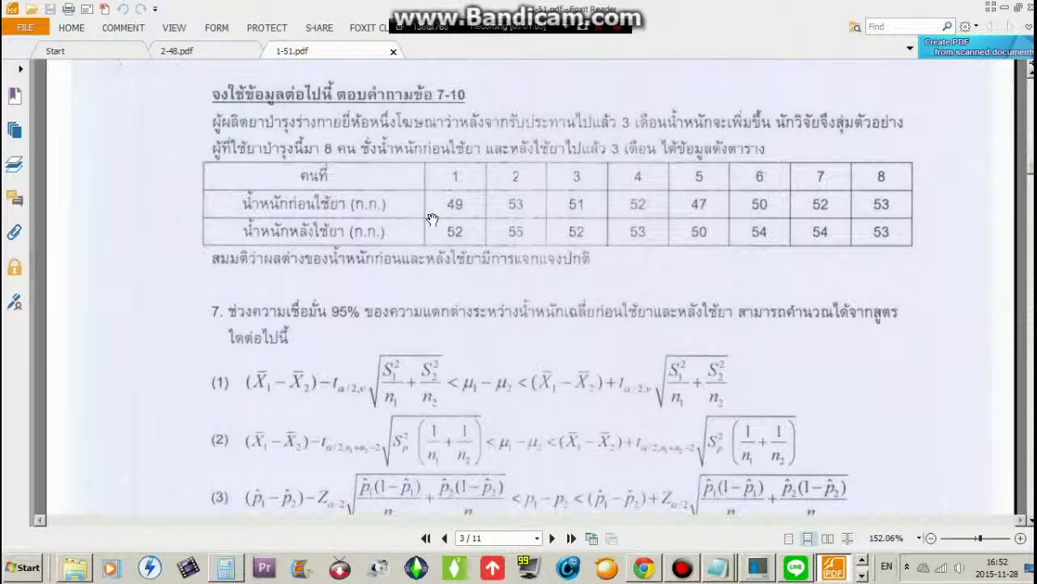
scroll(432, 218, "down", 2)
scroll(432, 218, "up", 1)
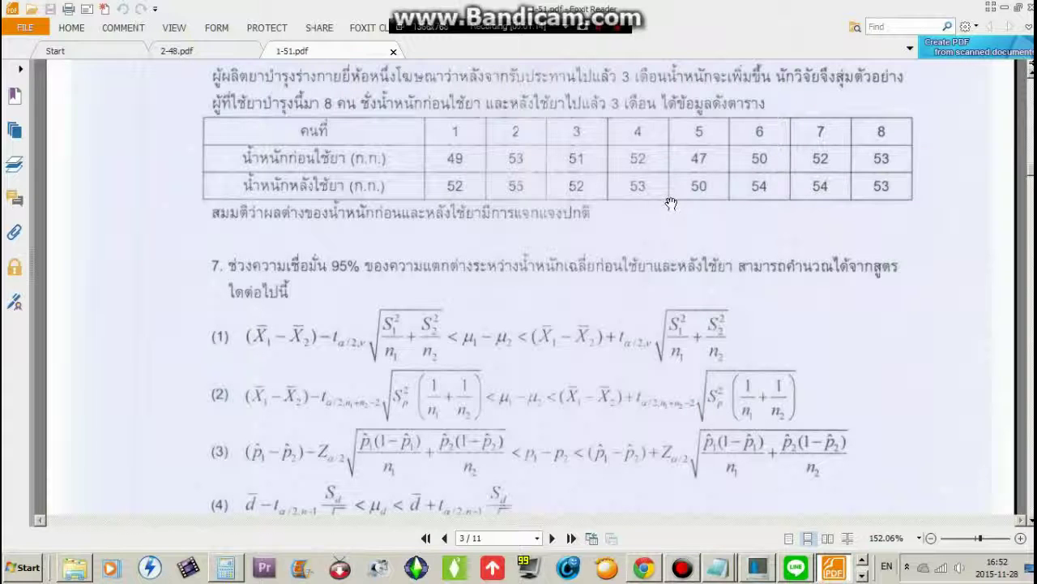
scroll(671, 203, "down", 2)
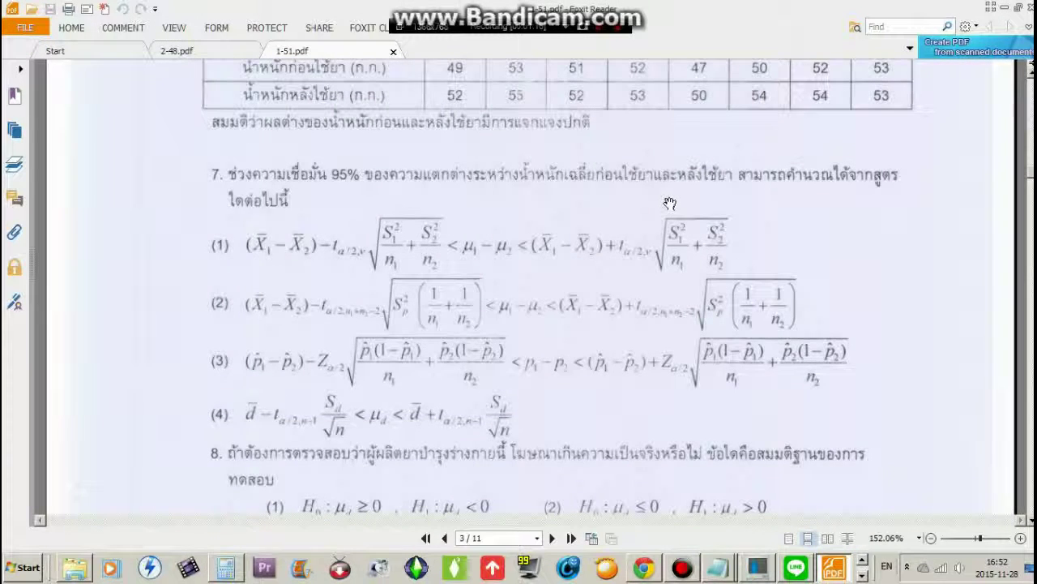
scroll(670, 203, "up", 1)
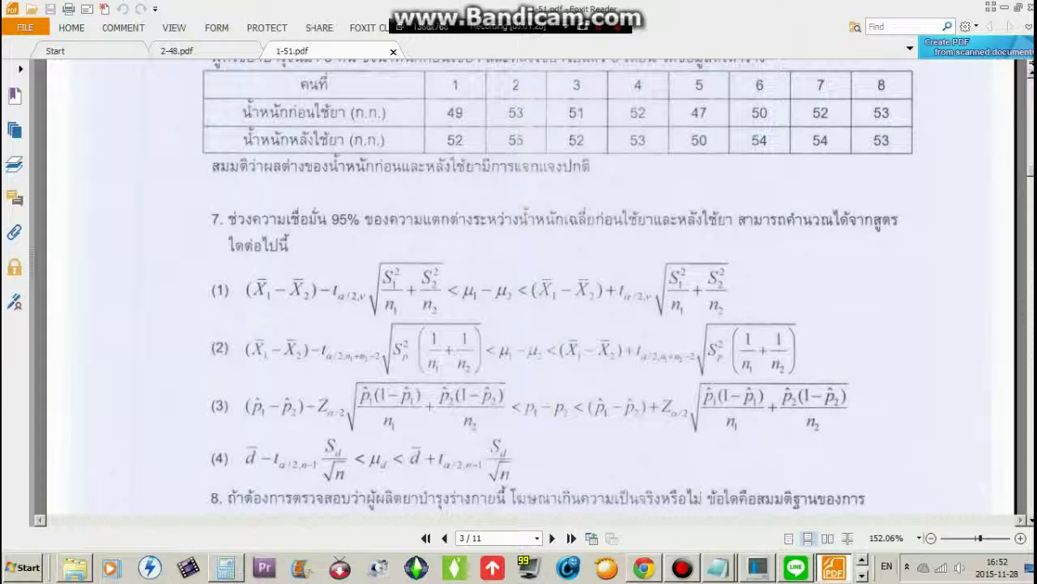
- Copy the row of weights after taking the medicine from the PDF table into cell E2 of the Excel sheet
left_click_drag(444, 139, 891, 140)
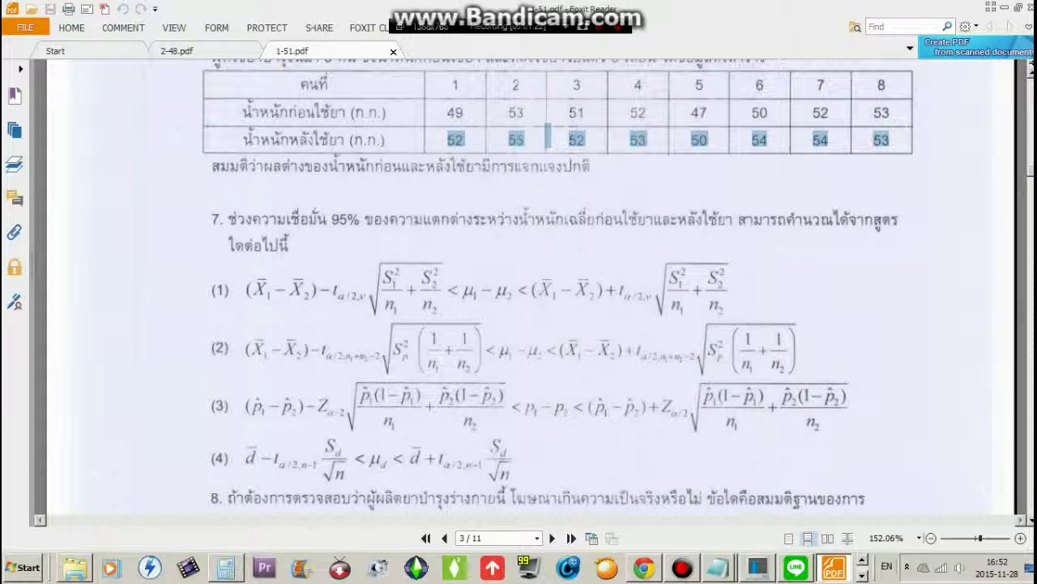
key("alt+Tab")
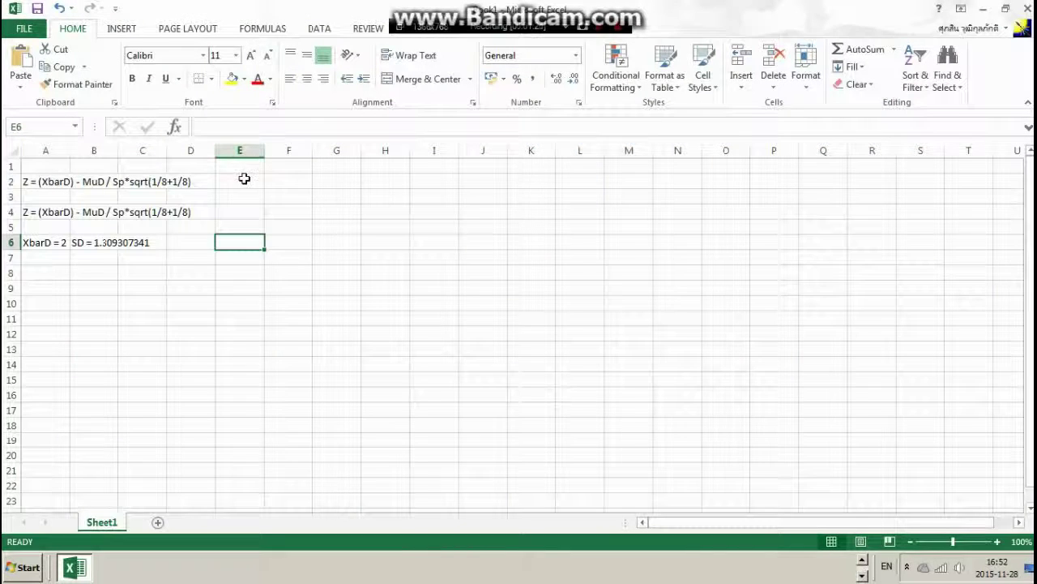
left_click(244, 178)
key("ctrl+v")
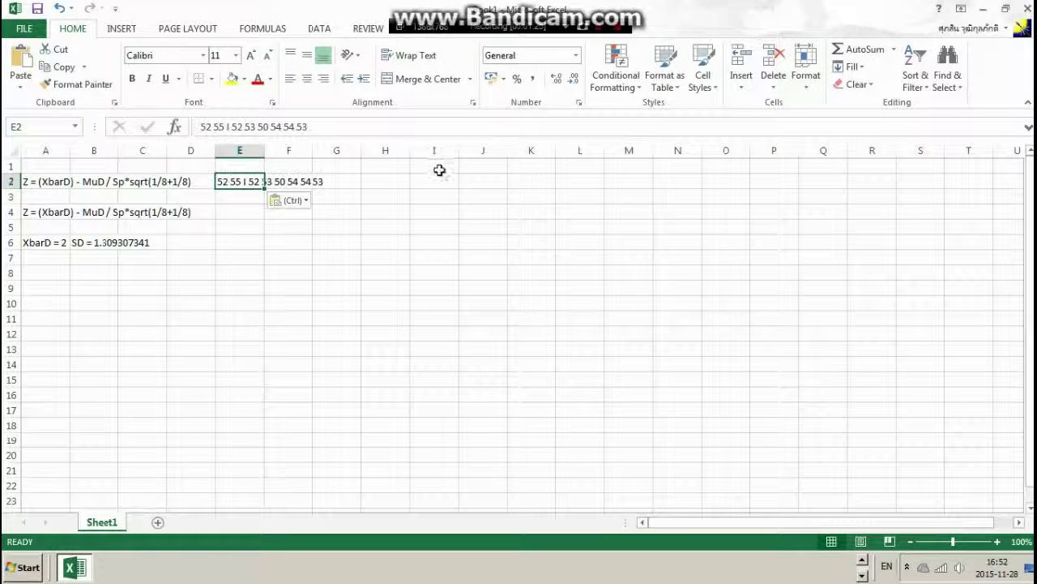
double_click(260, 180)
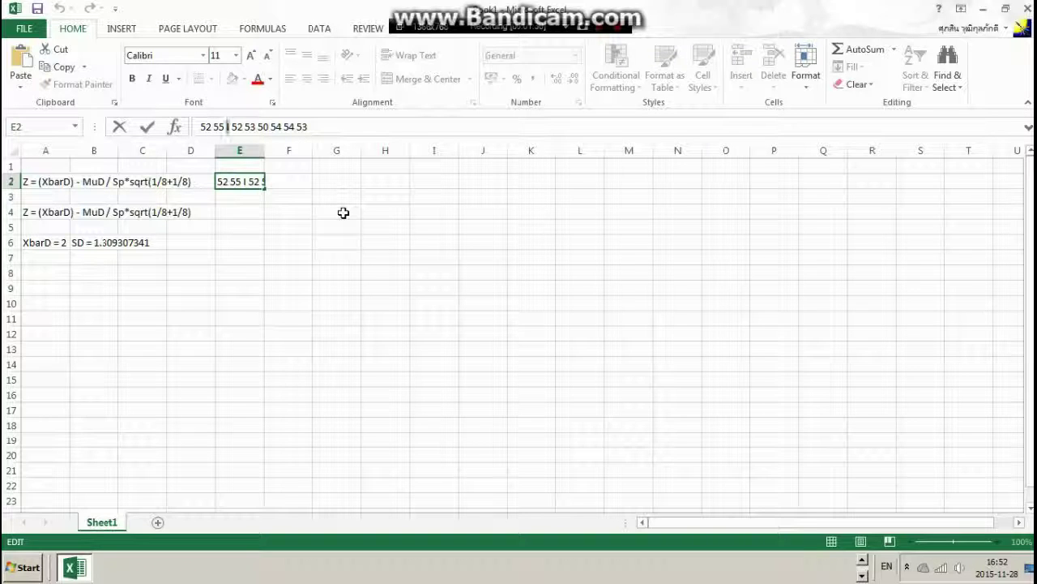
left_click(344, 213)
left_click(226, 178)
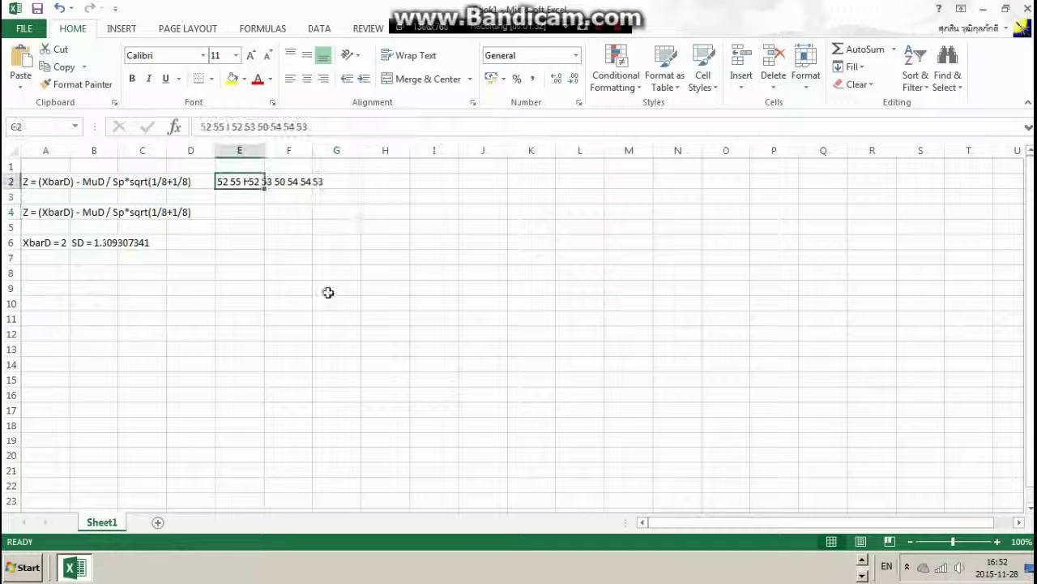
- Clear the pasted text from E2 and enter the first three after-medicine weights, 52, 55 and 52, down cells E2:E4
key("Delete")
key("alt+Tab")
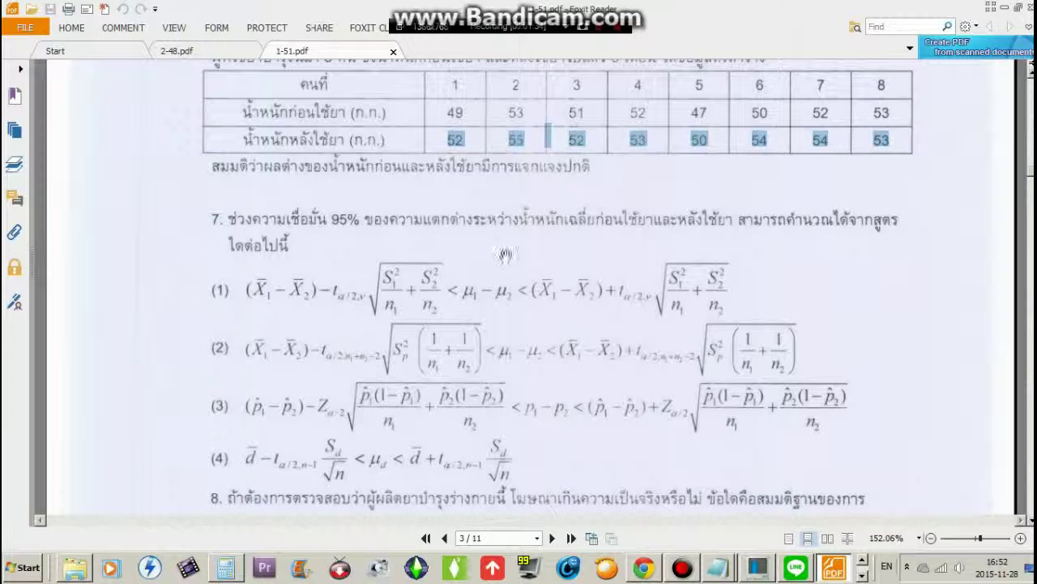
key("alt+Tab")
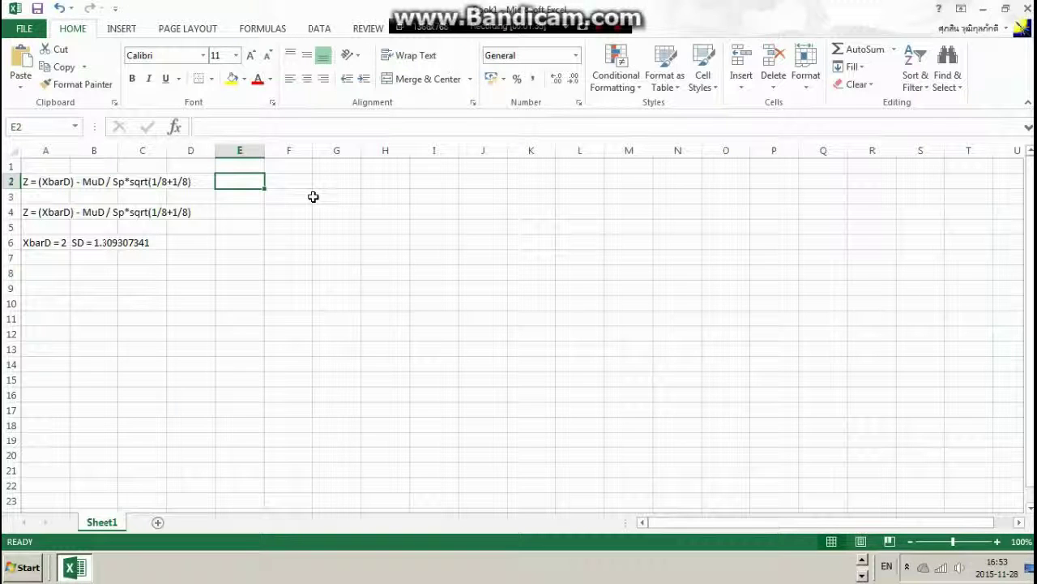
type("52")
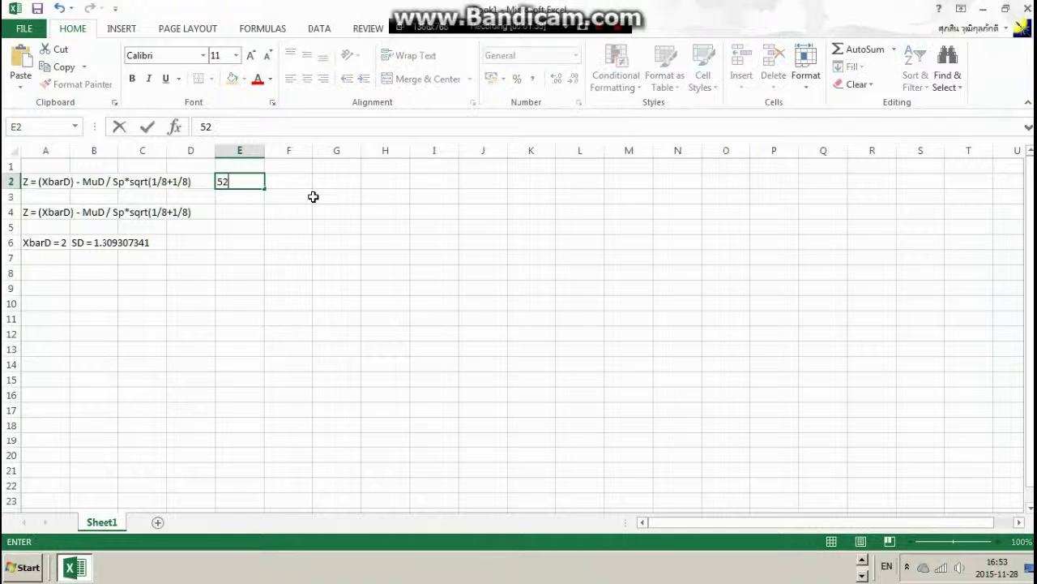
key("Return")
type("55")
key("Return")
key("alt+Tab")
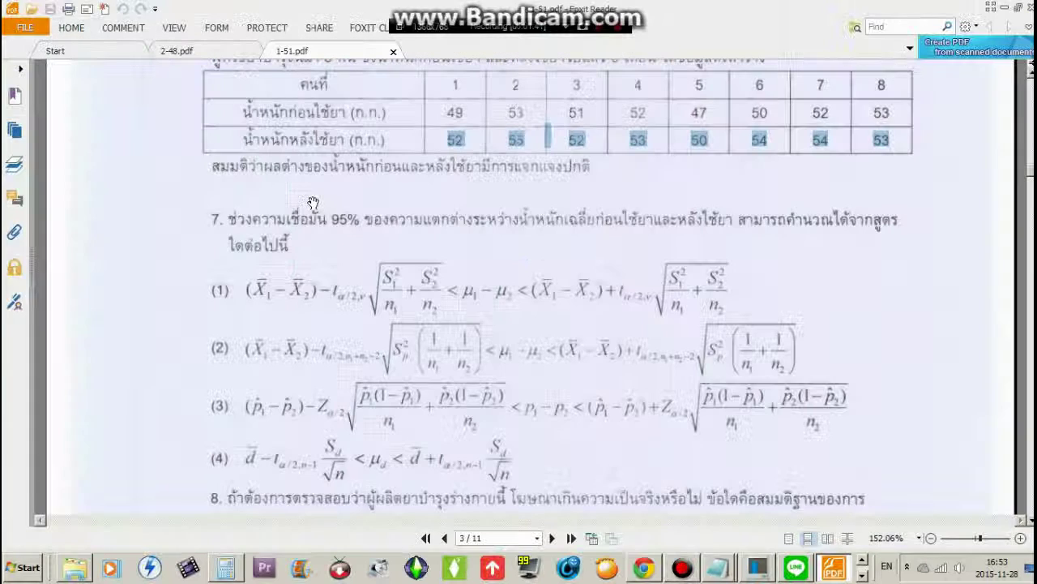
key("alt+Tab")
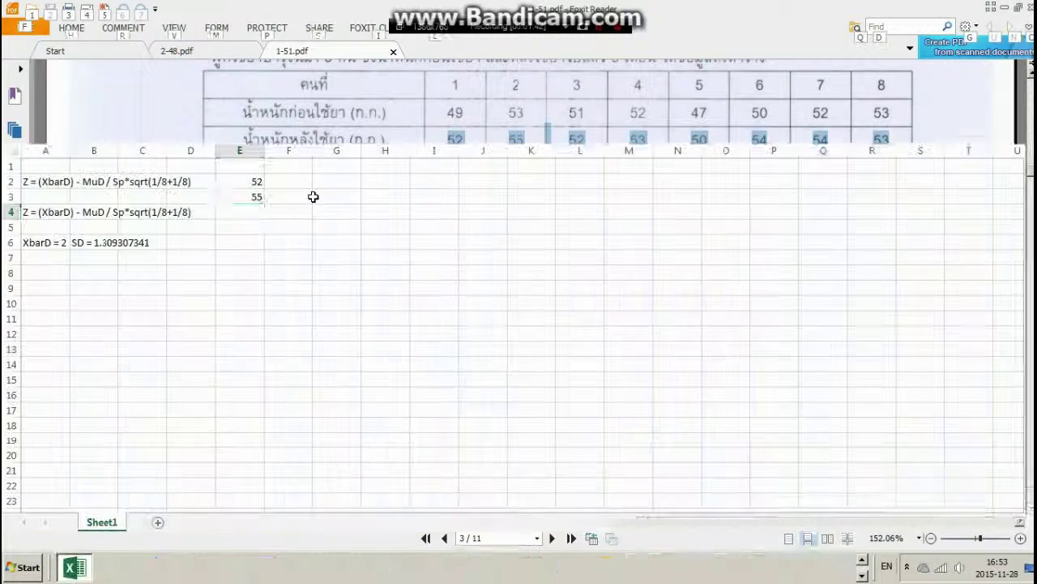
type("52")
key("Return")
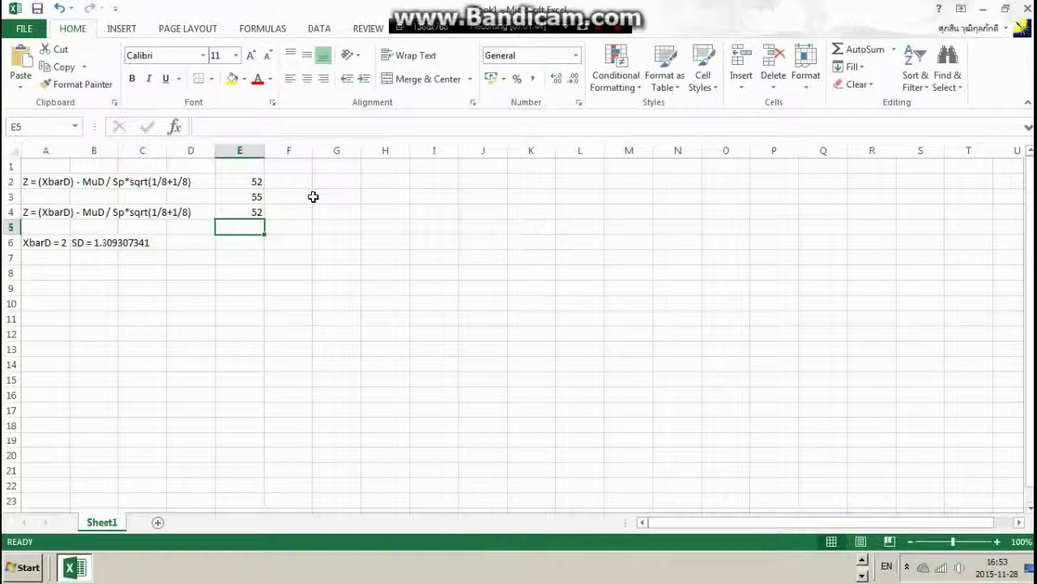
- Move the three after-medicine weights from column E to F2:F4, and enter 43 and 53 in cells E2 and E3
left_click_drag(240, 182, 284, 192)
left_click(238, 179)
key("alt+Tab")
key("alt+Tab")
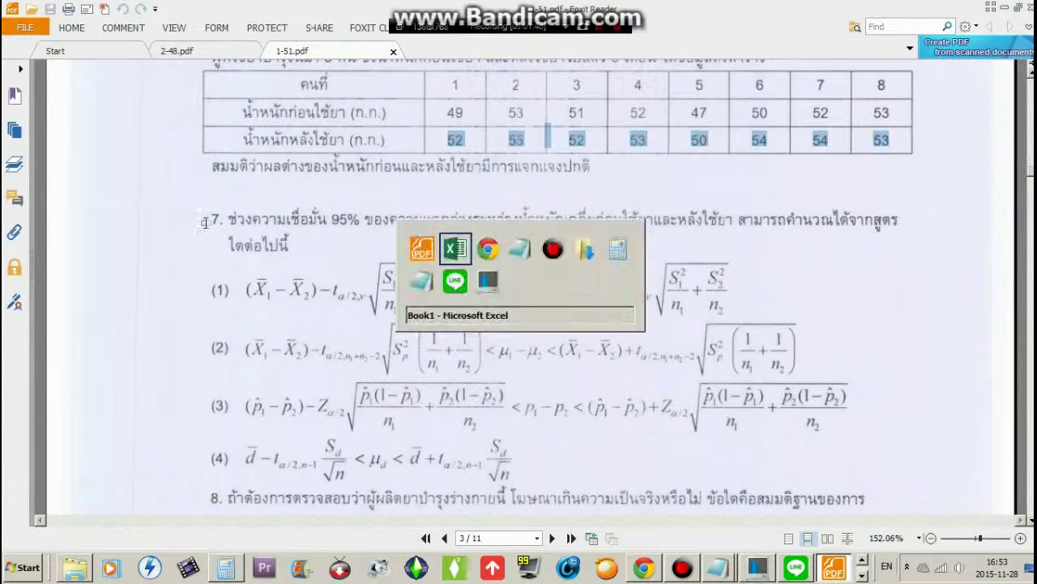
type("43")
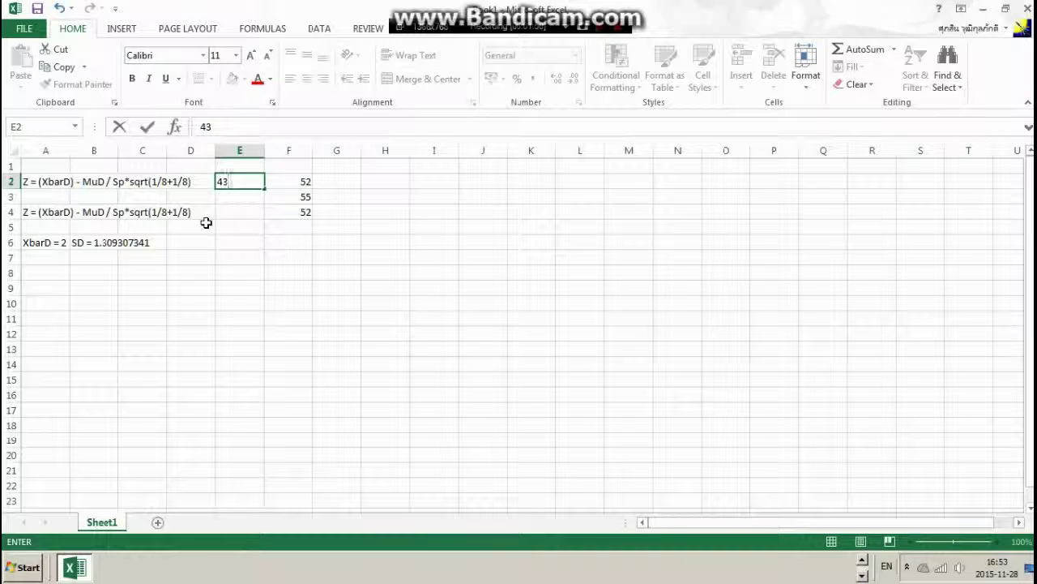
key("Return")
type("53")
key("Return")
- Check the PDF's before-medicine weights, correct cell E2 to 49, and enter 51 in E4
key("alt+Tab")
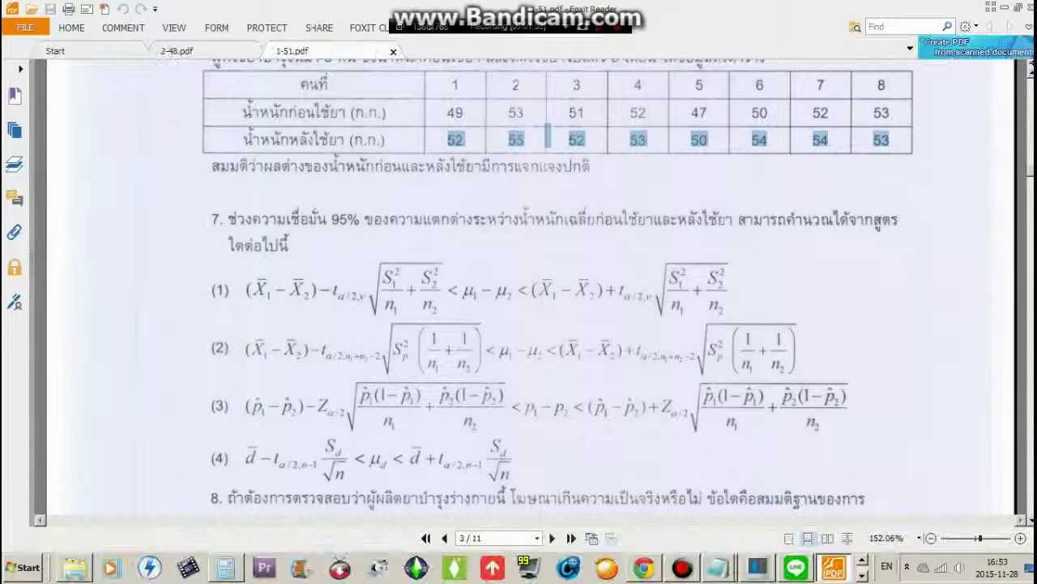
key("alt+Tab")
key("Up")
key("Up")
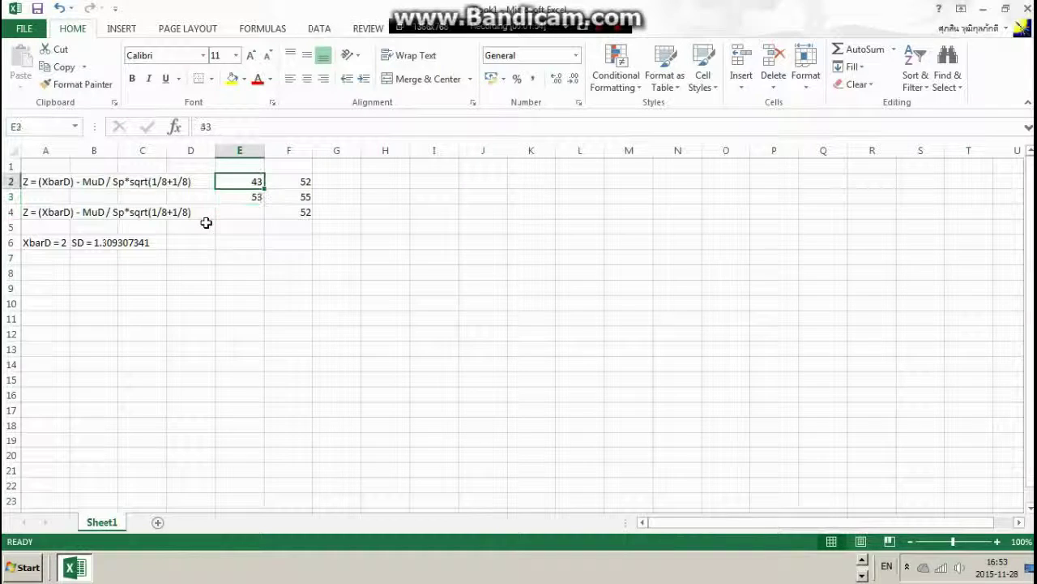
key("Down")
key("alt+Tab")
key("alt+Tab")
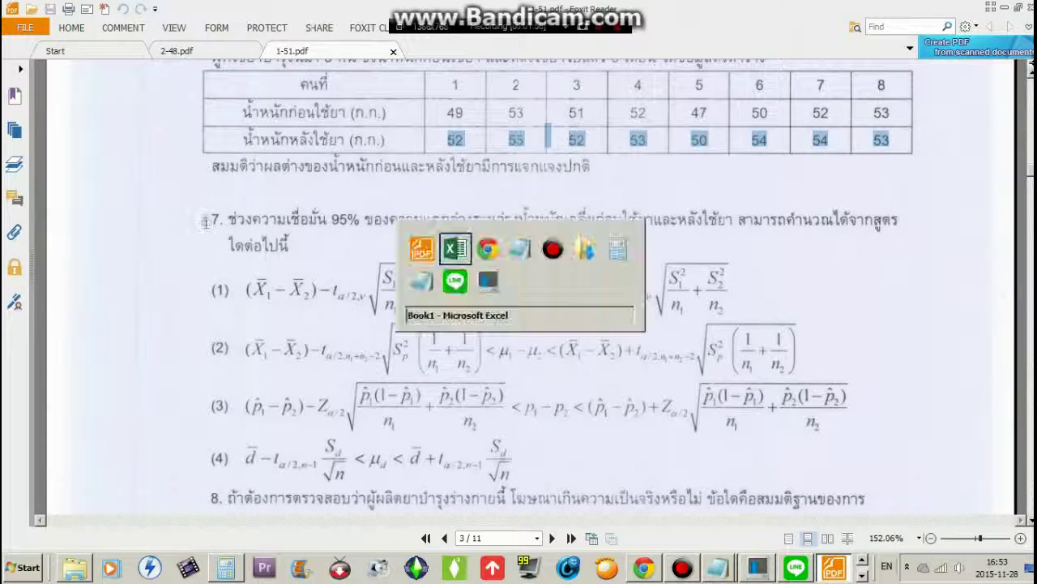
key("Return")
- Enter the fourth person's before and after weights from the PDF, 52 in E5 and 53 in F5
key("alt+Tab")
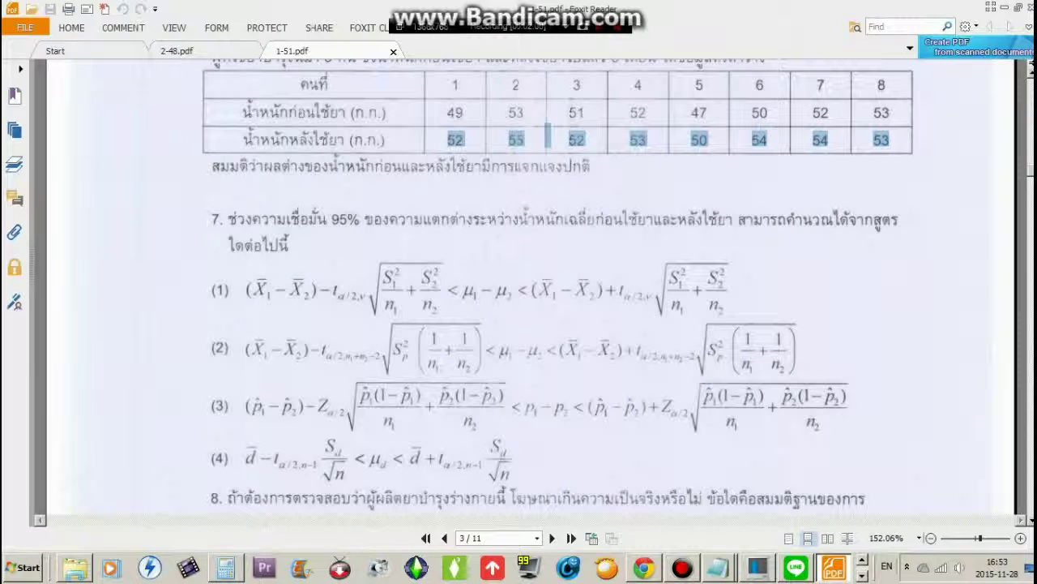
key("alt+Tab")
type("52")
key("Return")
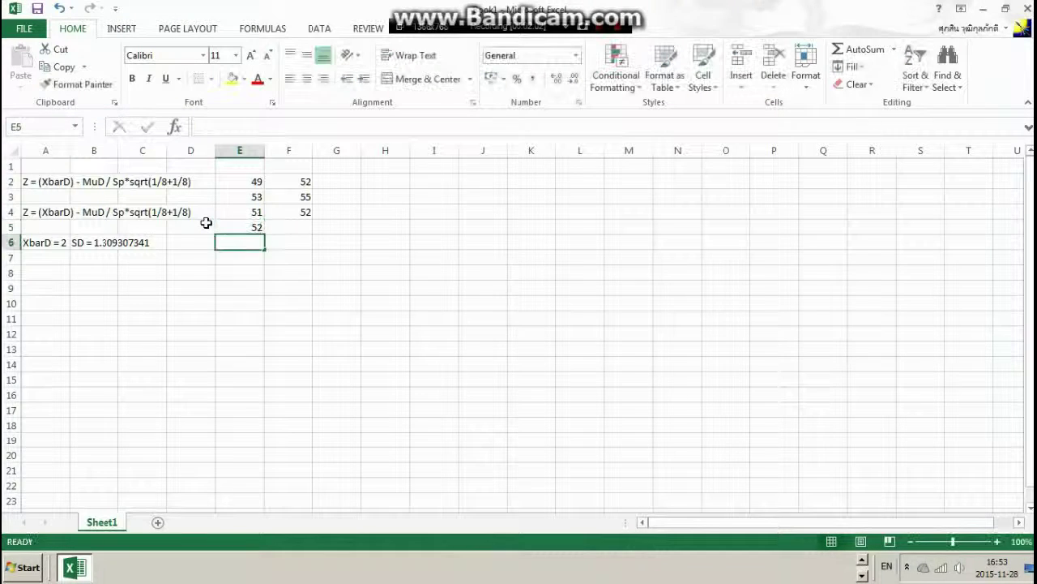
key("Up")
key("Right")
type("5")
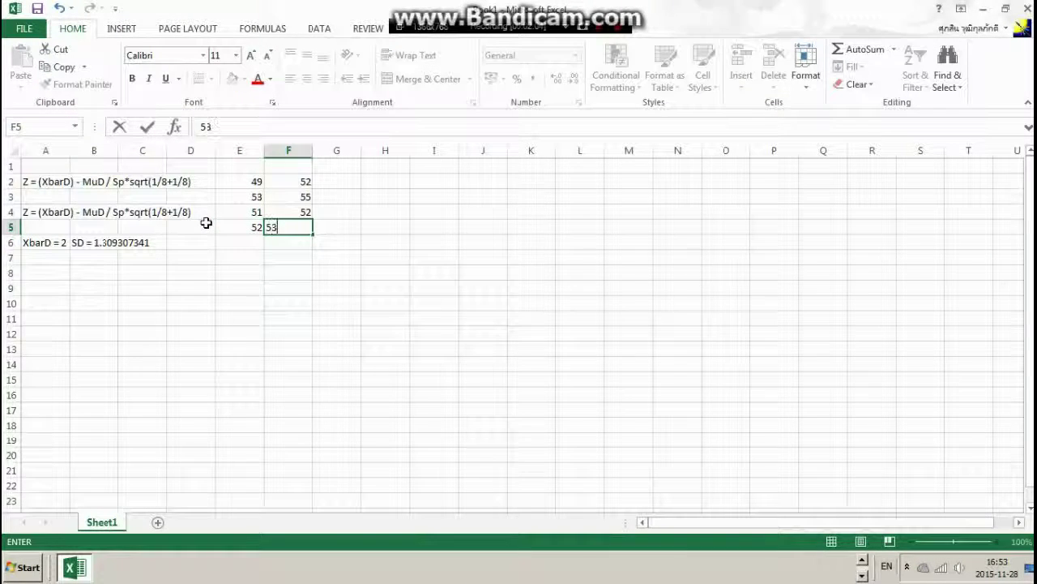
key("Return")
- Enter the fifth person's before and after weights from the PDF, 47 in E6 and 50 in F6
key("alt+Tab")
key("alt+Tab")
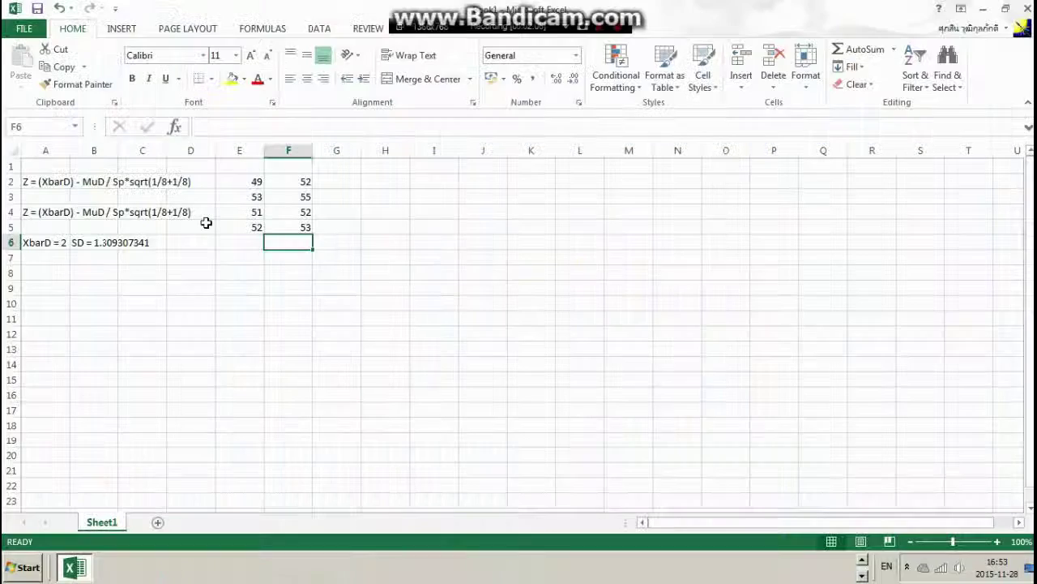
key("alt+Tab")
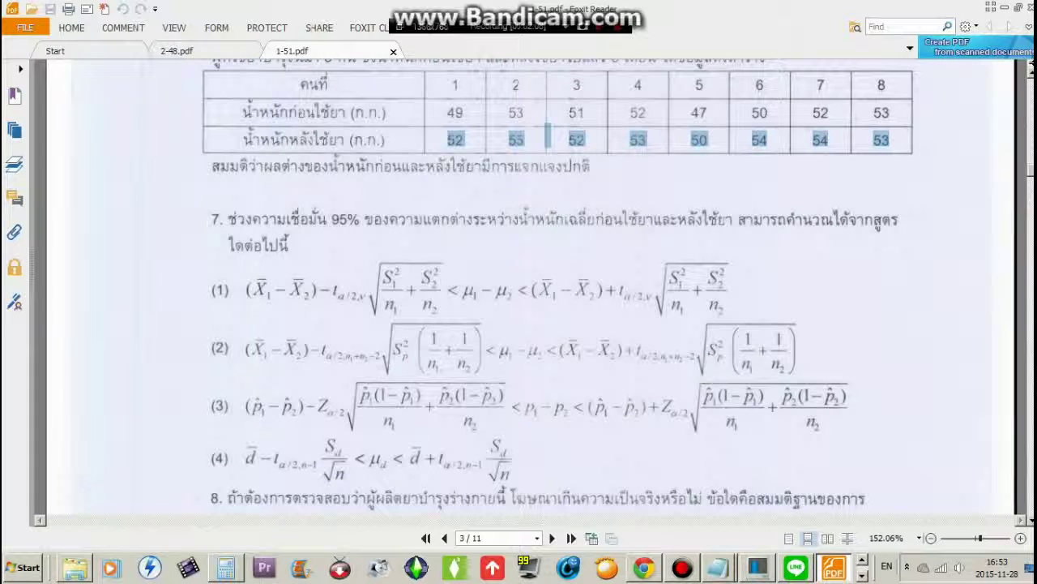
key("alt+Tab")
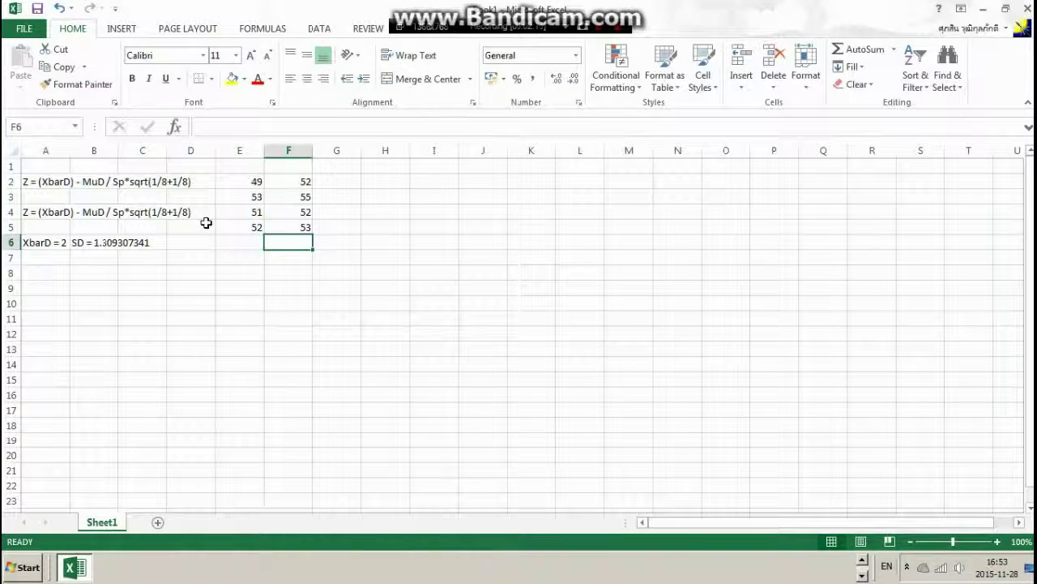
key("alt+Tab")
key("alt+Tab")
key("Left")
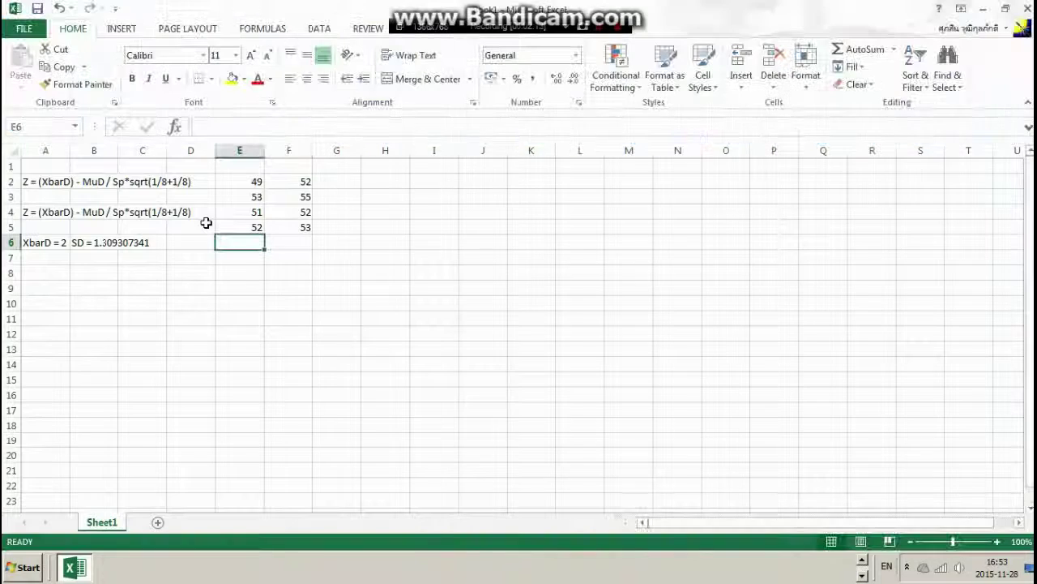
type("47")
key("Return")
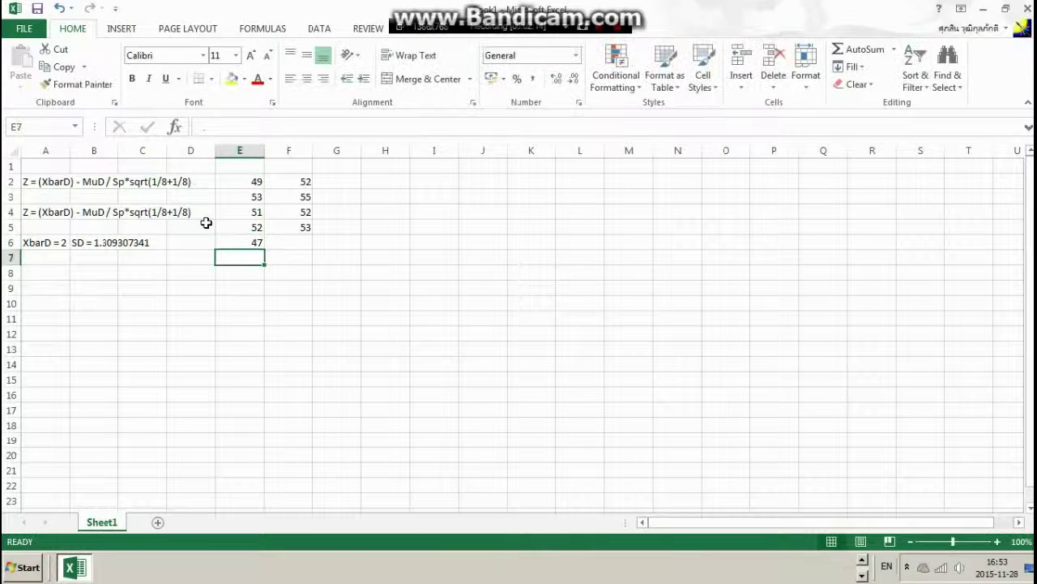
key("Up")
key("Right")
type("50")
key("Return")
- Enter the sixth person's before and after weights from the PDF, 50 in E7 and 54 in F7
key("alt+Tab")
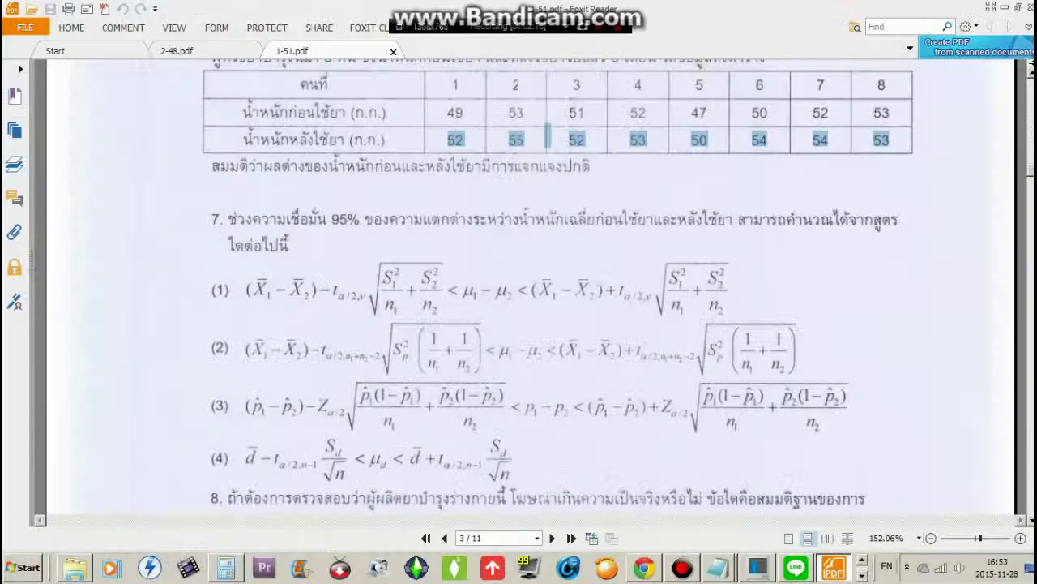
key("alt+Tab")
type("50")
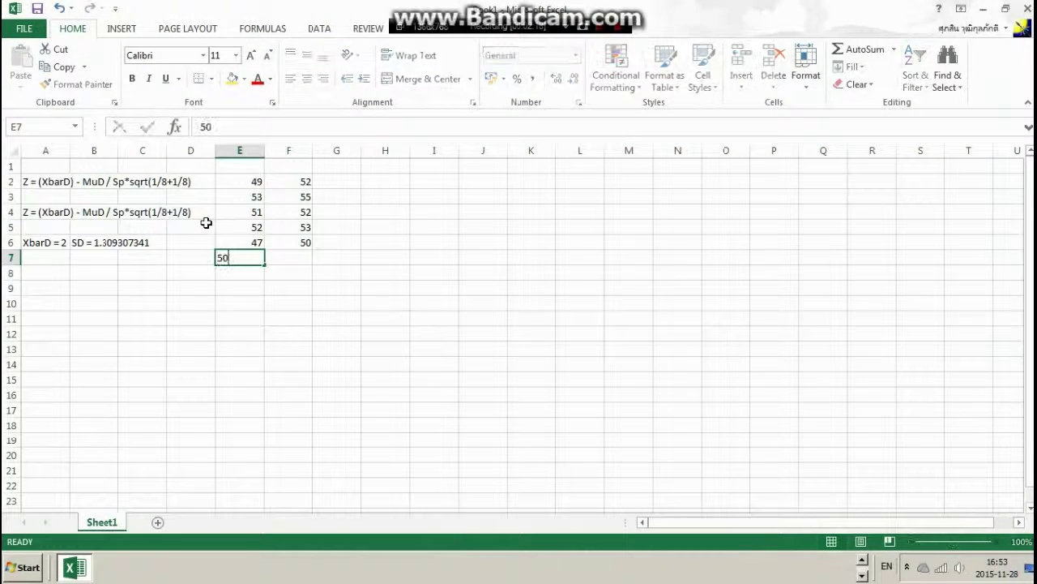
key("Right")
type("54")
key("Return")
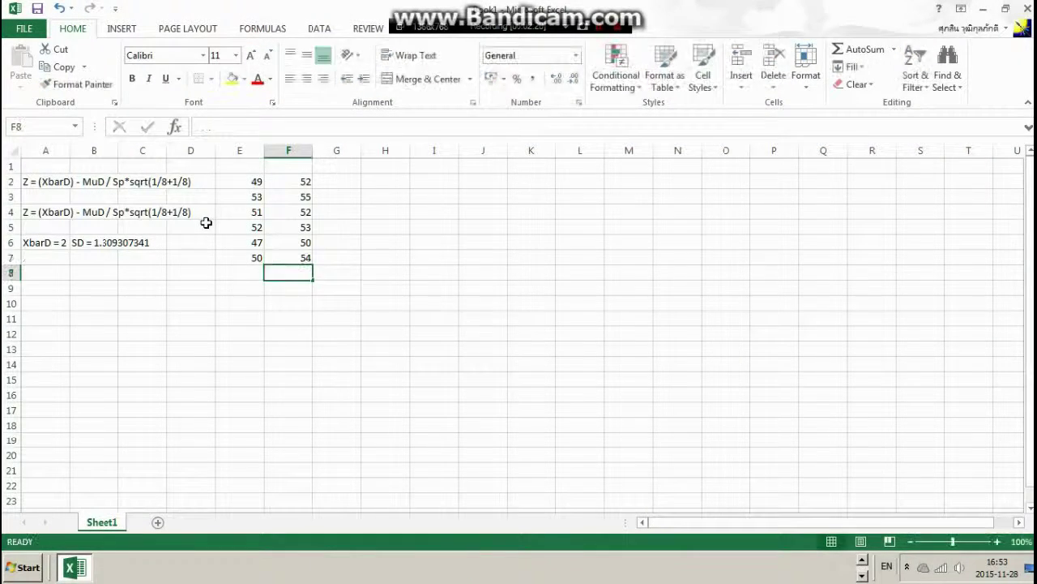
- Enter the seventh person's before and after weights from the PDF, 52 in E8 and 54 in F8
key("alt+Tab")
key("alt+Tab")
key("Left")
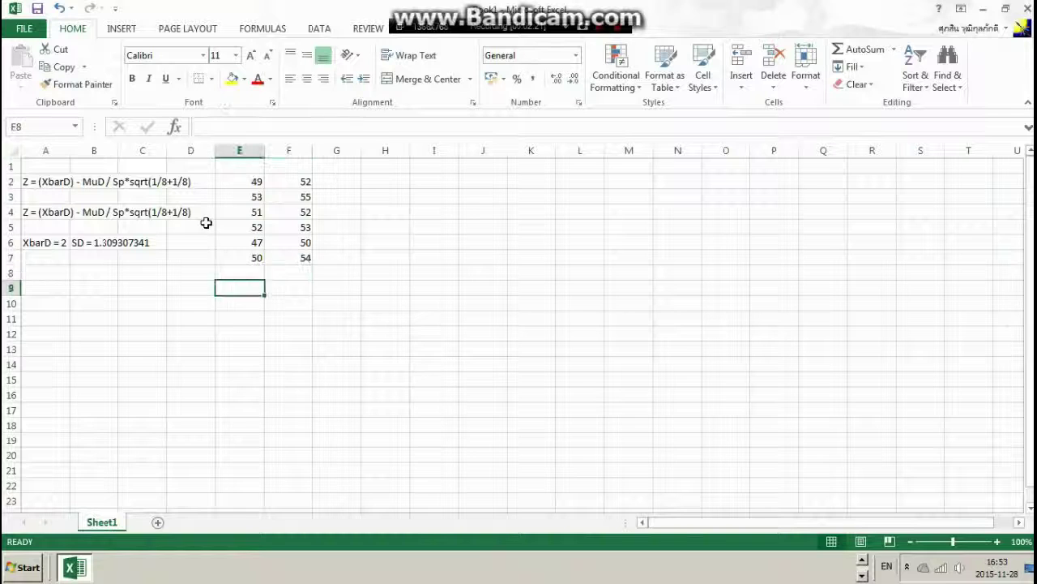
type("53")
key("Return")
key("alt+Tab")
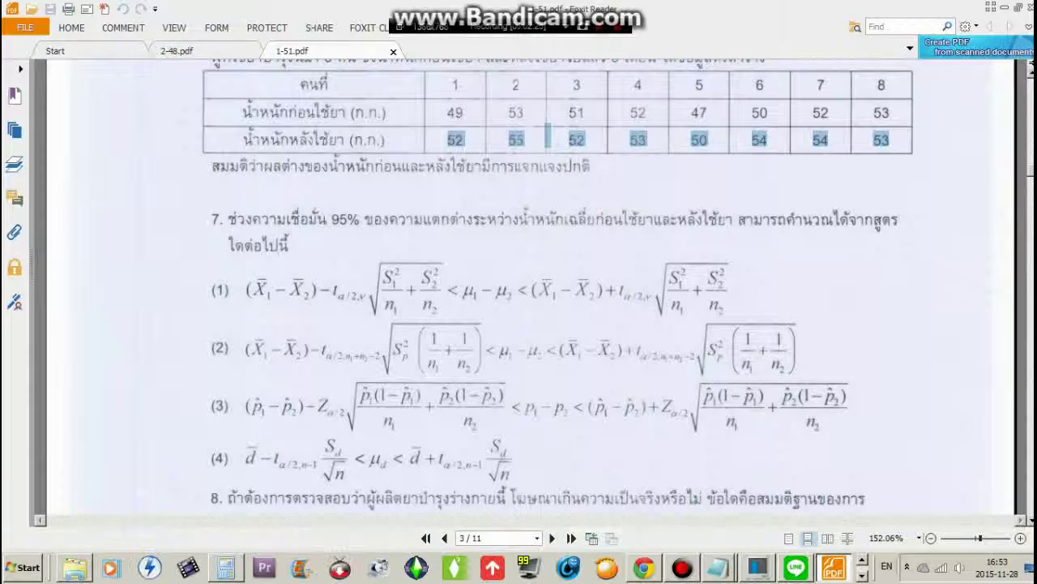
key("alt+Tab")
key("Up")
key("Right")
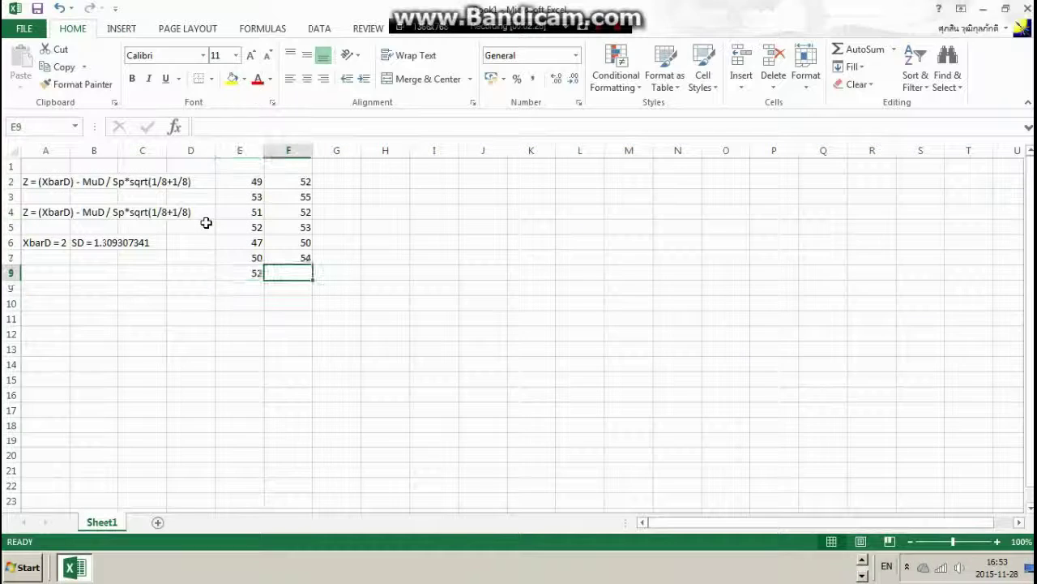
type("54")
key("Return")
- Enter the eighth person's before and after weights from the PDF, 53 in both E9 and F9
key("alt+Tab")
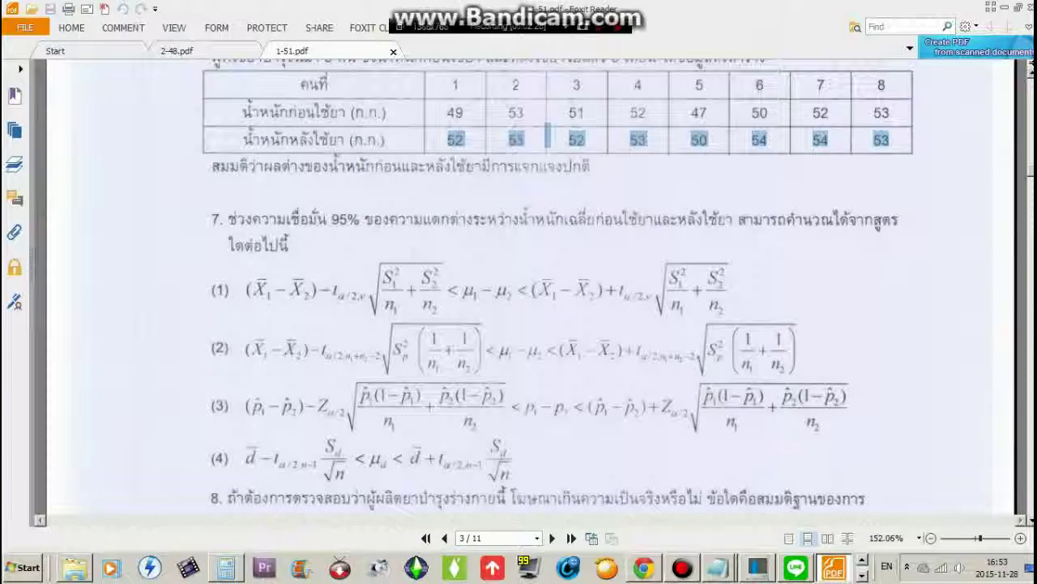
key("alt+Tab")
key("Left")
type("53")
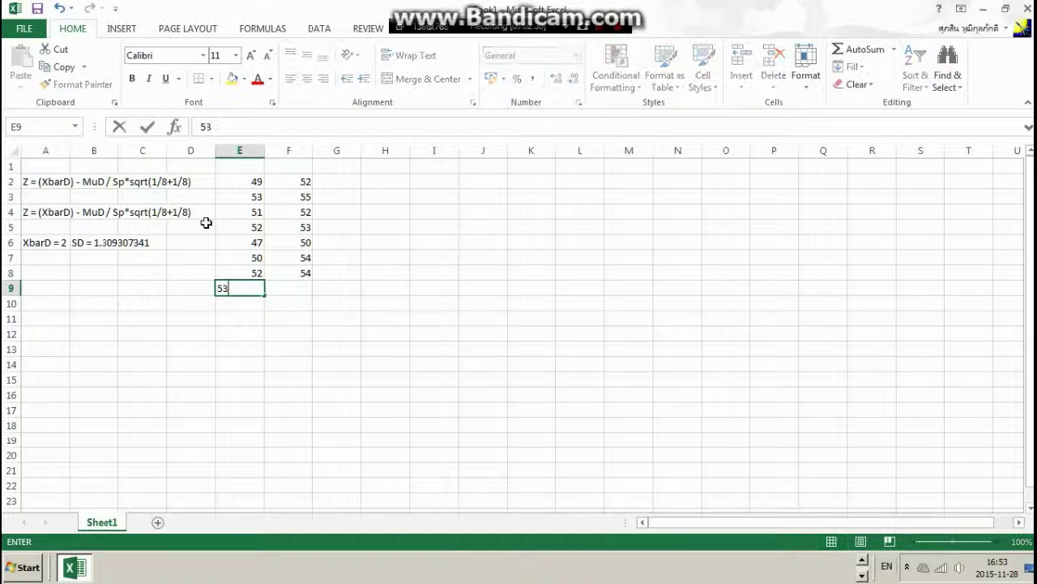
key("Return")
key("Up")
key("Right")
type("5")
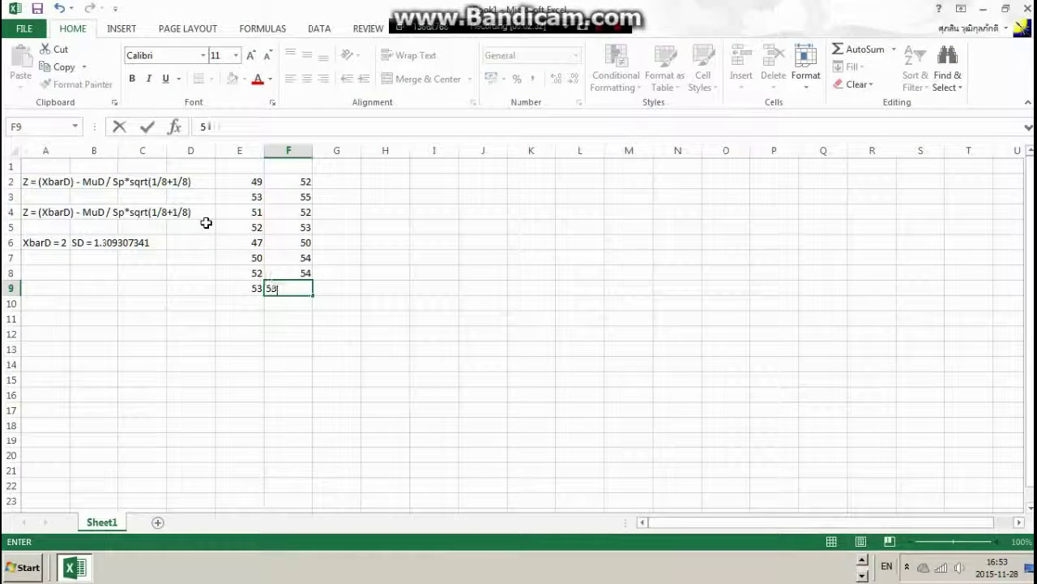
key("Return")
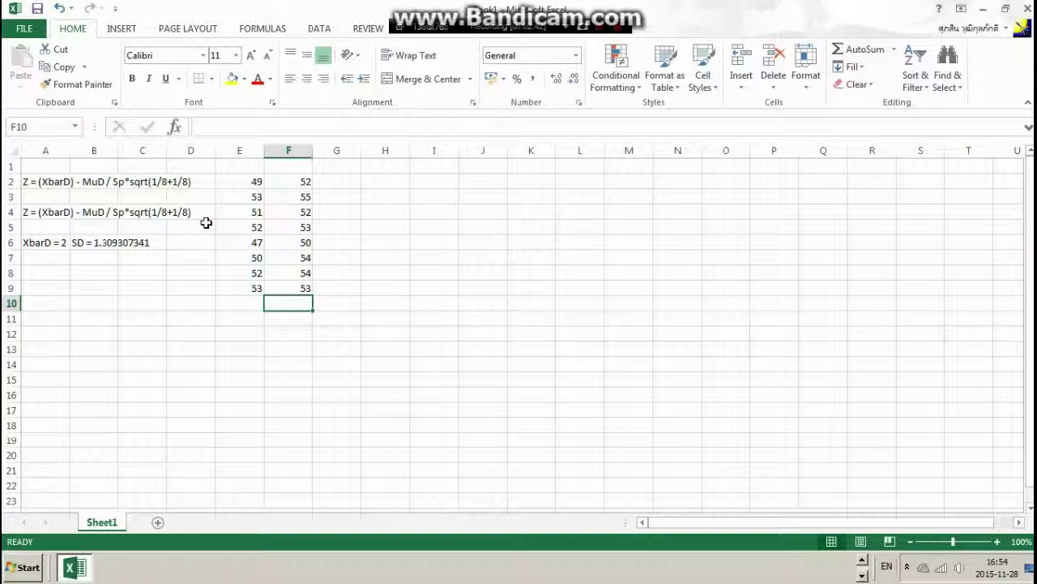
- Try to enter the formula =() in cell E10 below the before weights, and close the Excel Help window
left_click(228, 304)
type("=(")
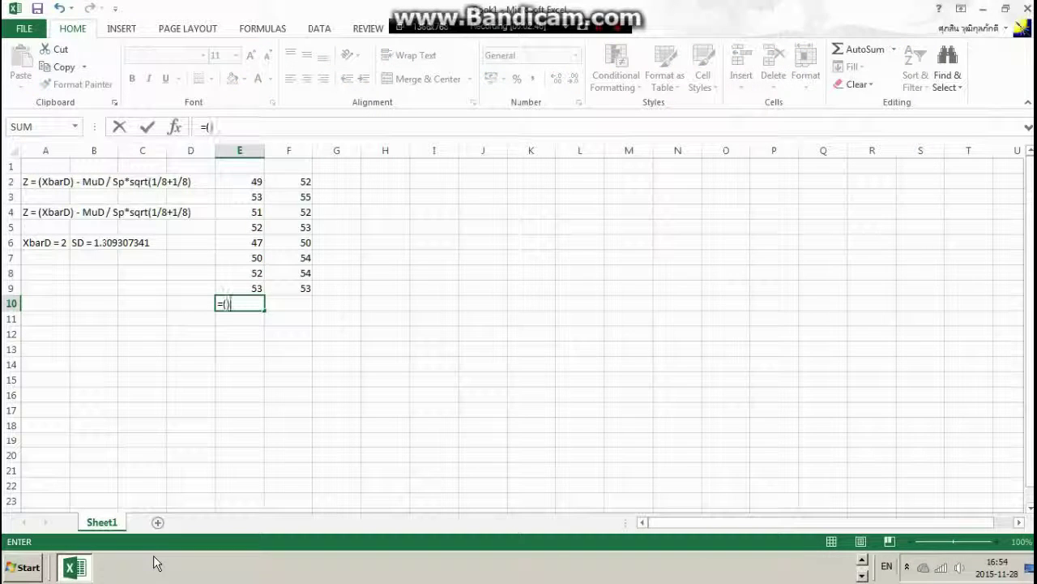
type(")")
key("Return")
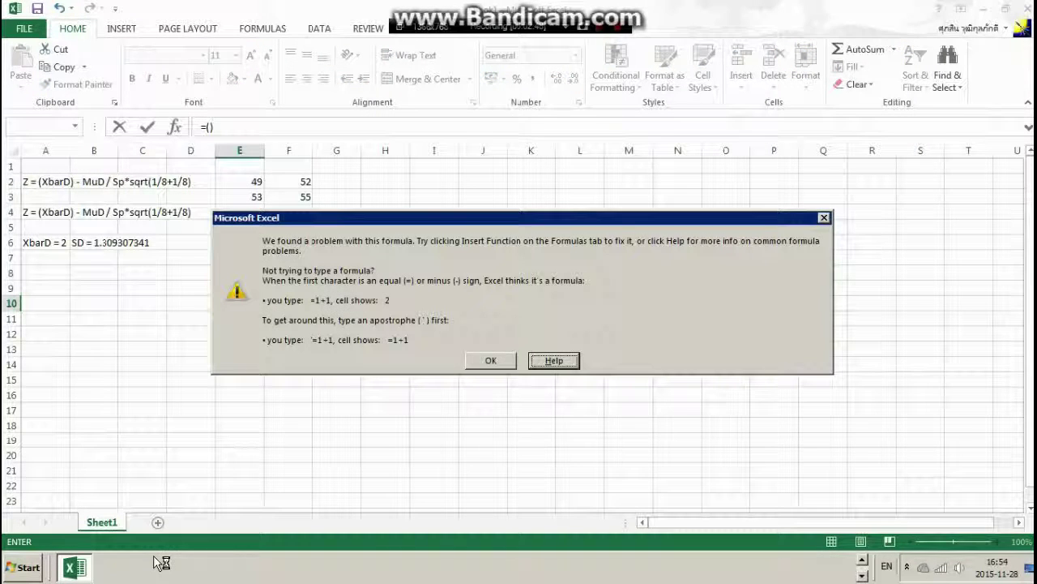
key("Return")
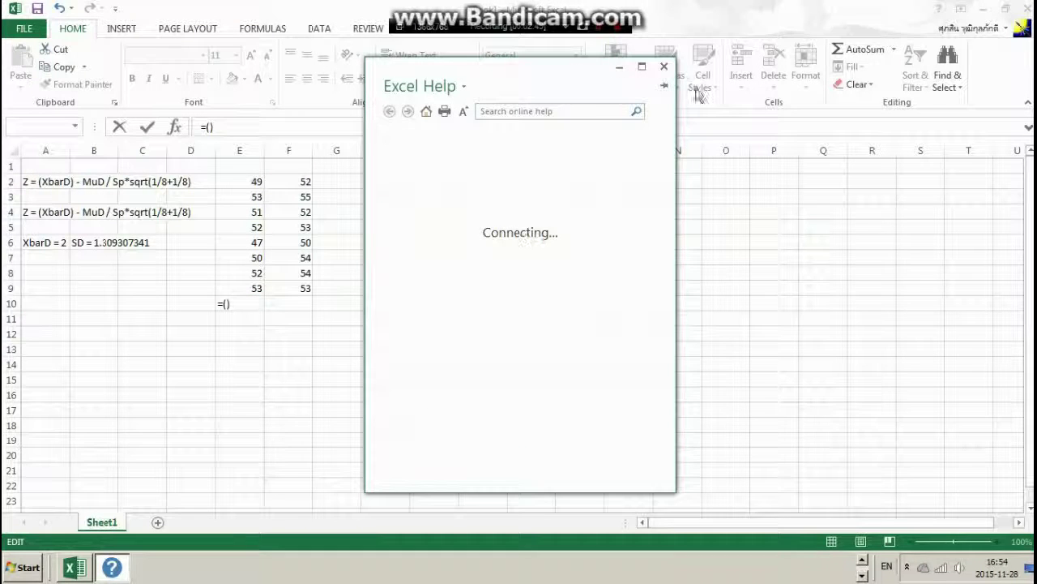
left_click(664, 67)
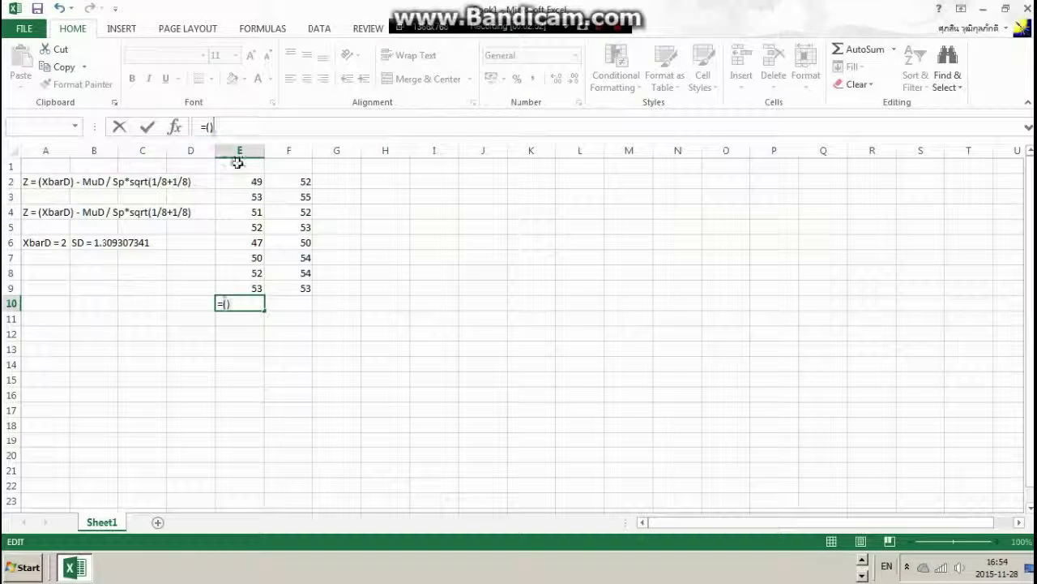
- Complete the formula in E10 as =AVERAGE(E2:E9) to average the before weights
key("BackSpace")
key("BackSpace")
type("AVER")
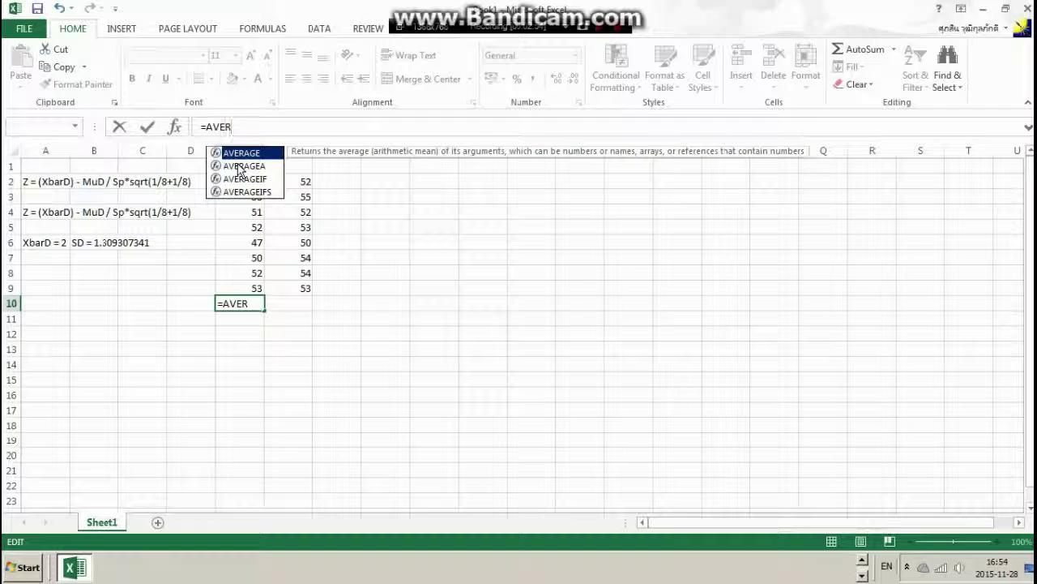
type("AGE")
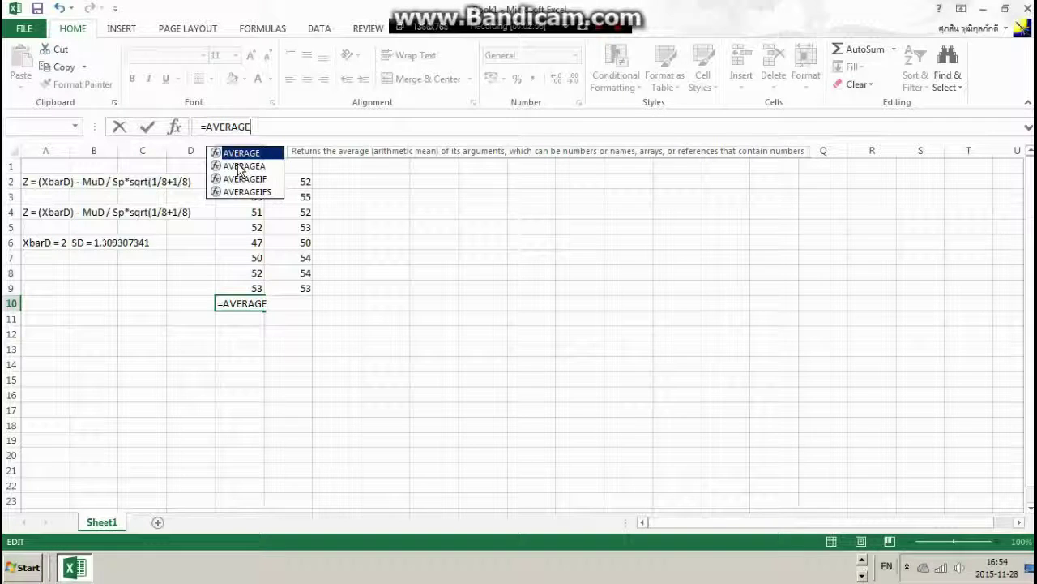
type("()")
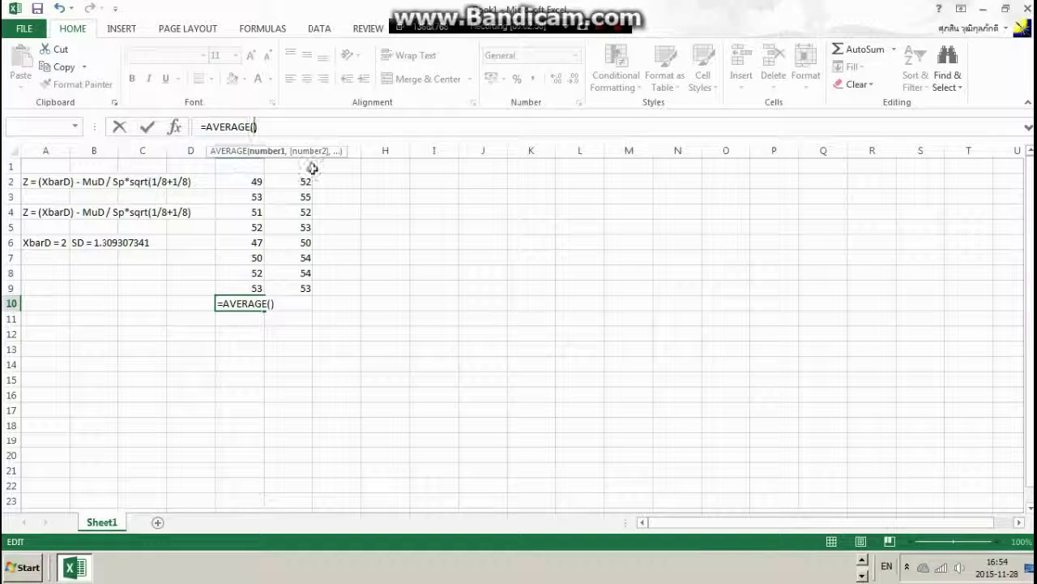
left_click_drag(250, 176, 250, 287)
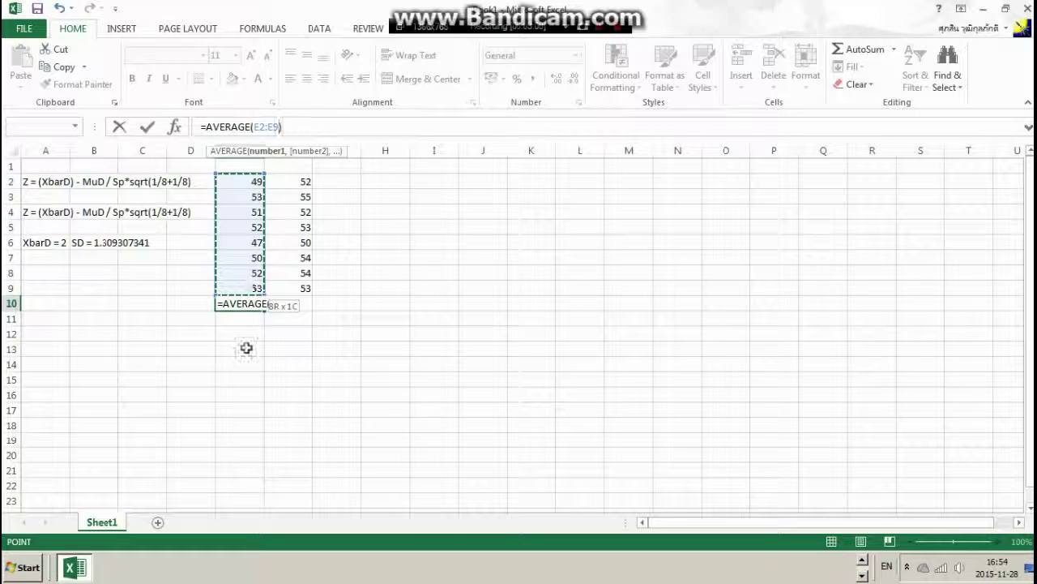
key("Return")
- Copy the average formula from E10 into F10 to average the after weights
left_click(256, 303)
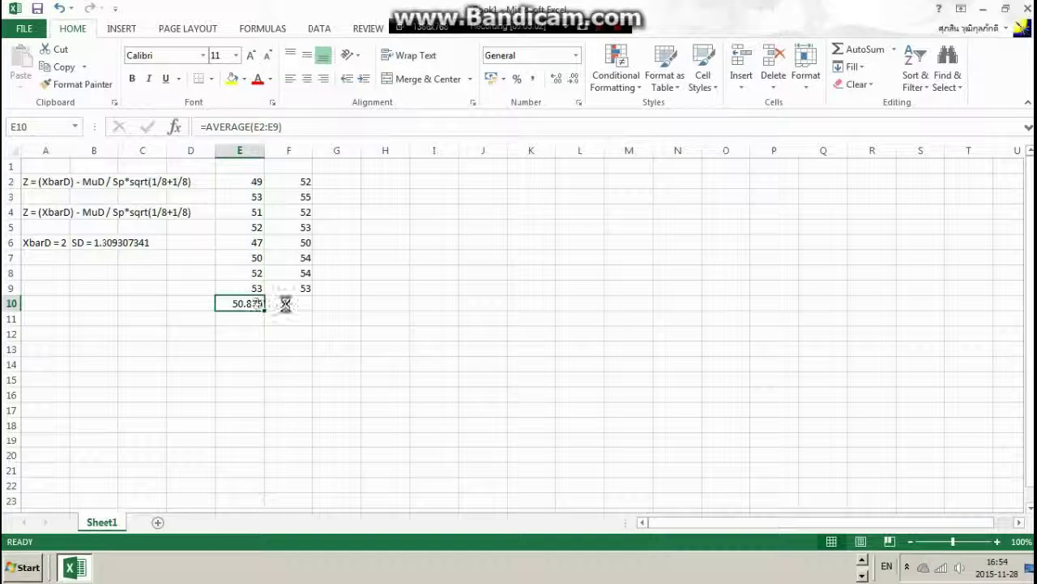
key("ctrl+c")
left_click(289, 303)
key("ctrl+v")
left_click(430, 271)
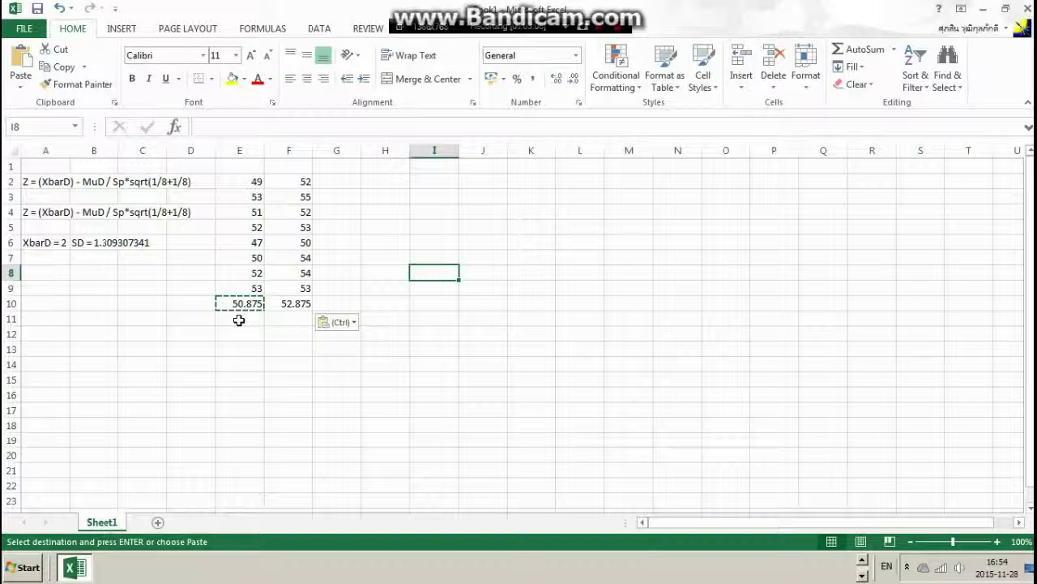
left_click(239, 319)
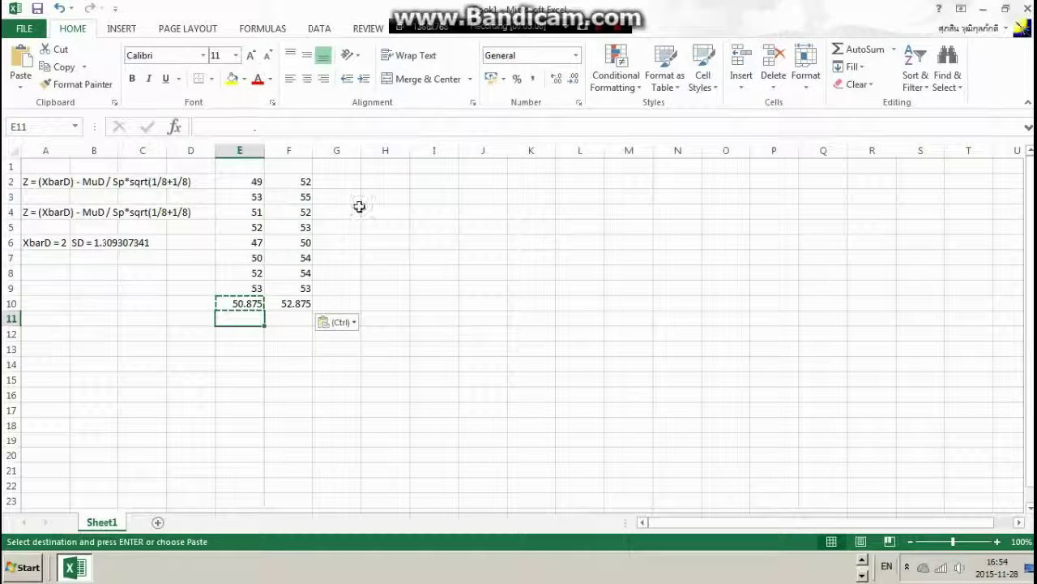
- Enter the heading Pre SD in G1, above the empty column beside the after weights
left_click(337, 179)
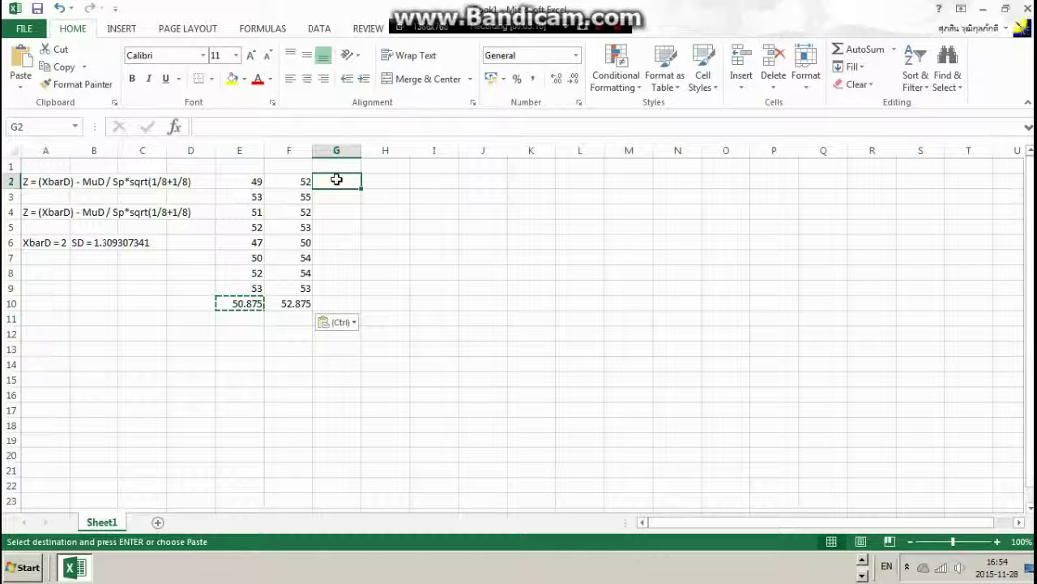
left_click_drag(336, 179, 347, 289)
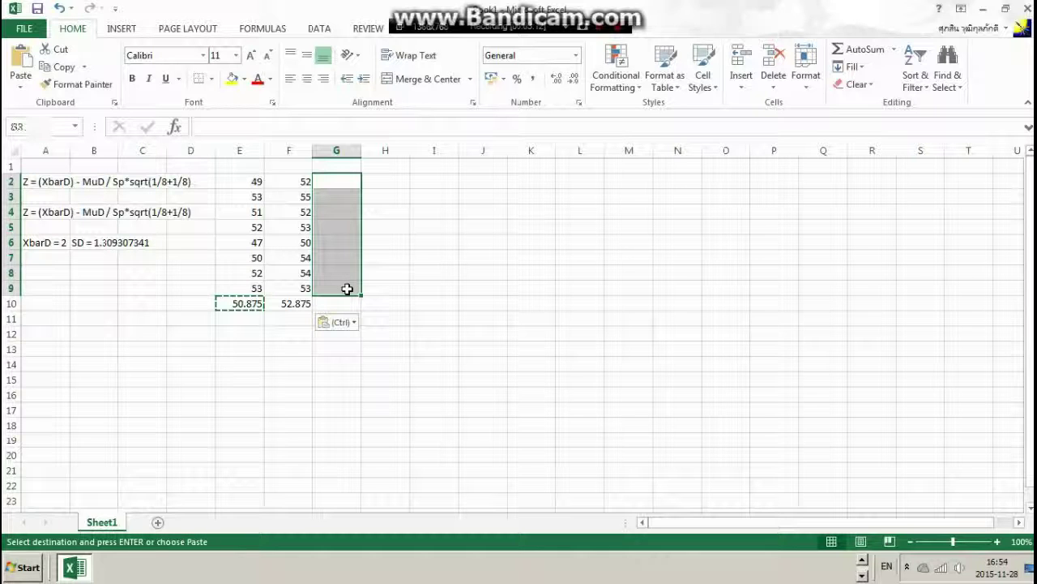
left_click(340, 166)
type("P")
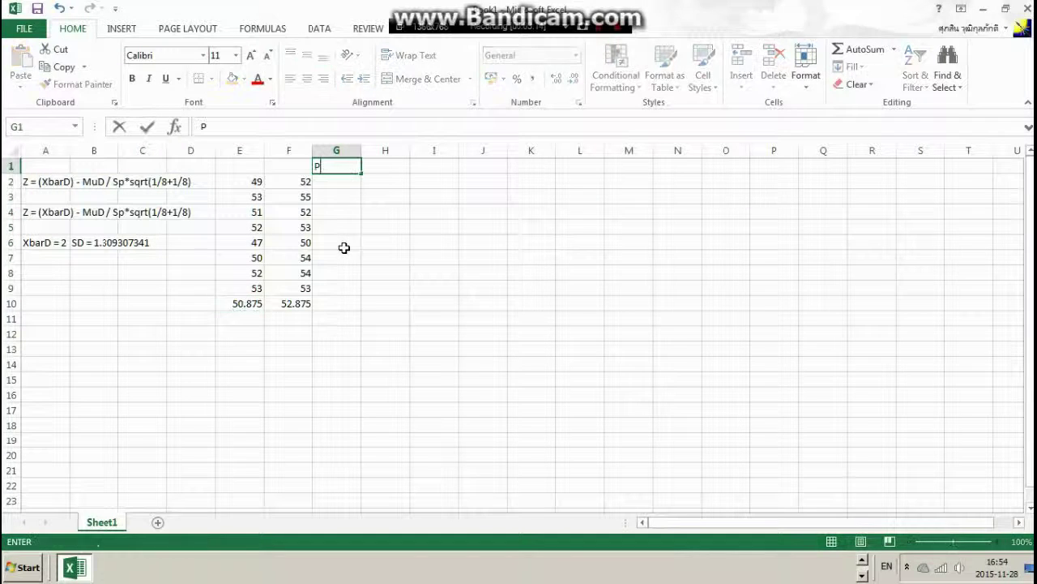
type("re SD")
key("Return")
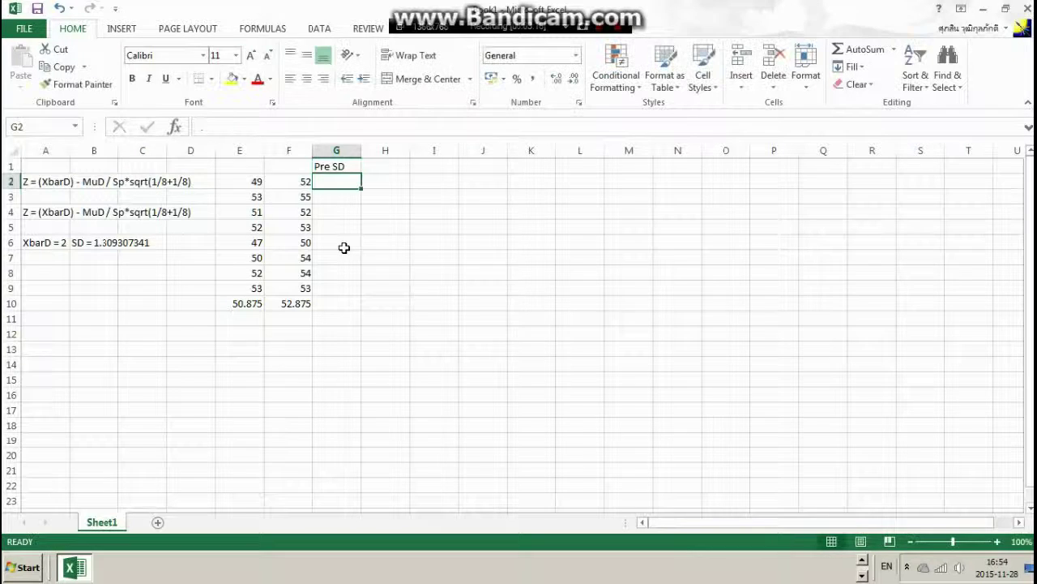
- Enter a second Pre SD heading in H1, beside the one in G1
key("Up")
key("Right")
type("Pre SD")
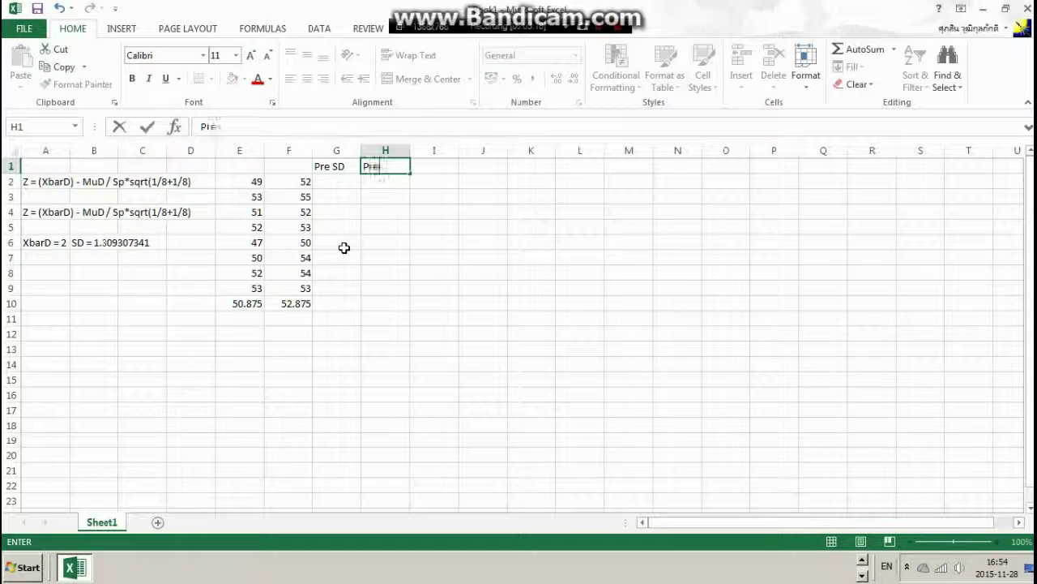
key("Return")
key("Up")
key("Left")
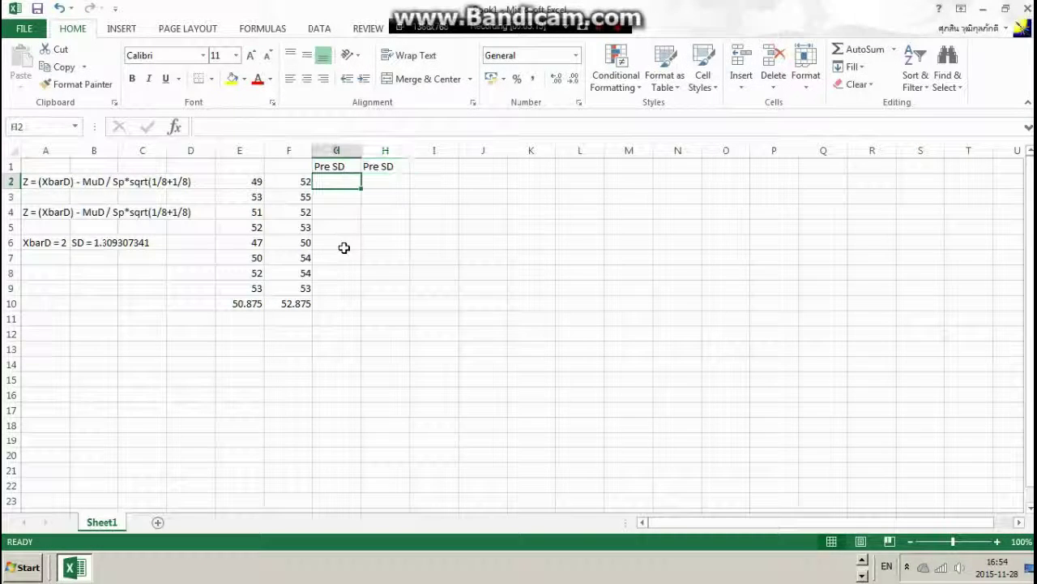
key("alt+Tab")
key("alt+Tab")
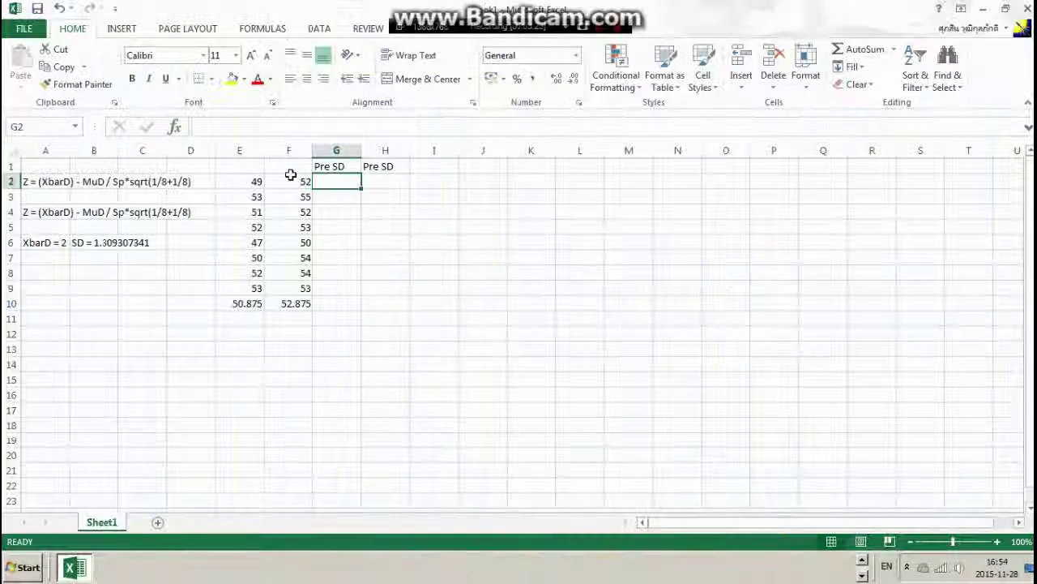
left_click(278, 181)
left_click(332, 180)
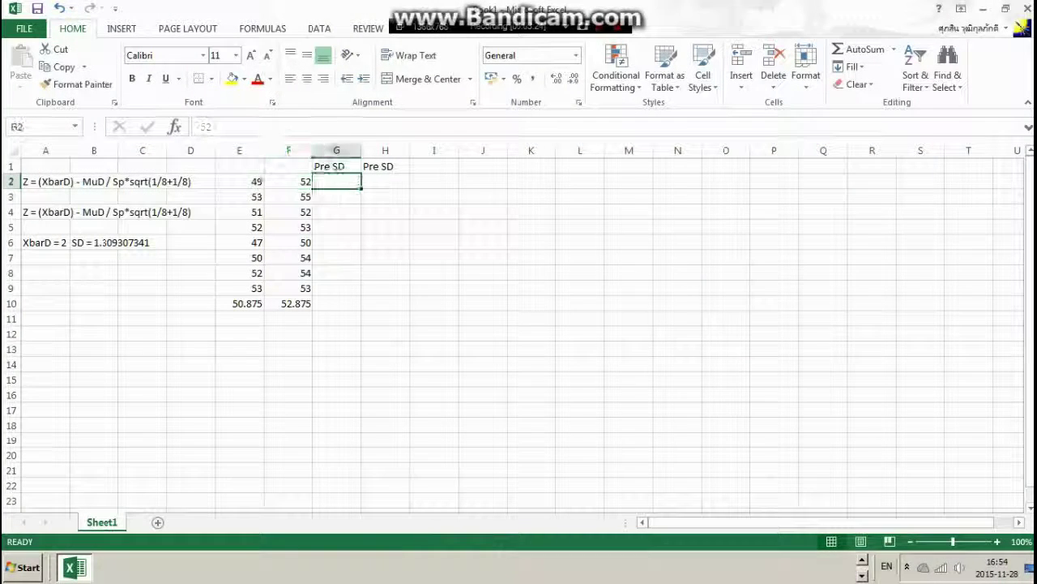
left_click_drag(260, 186, 249, 288)
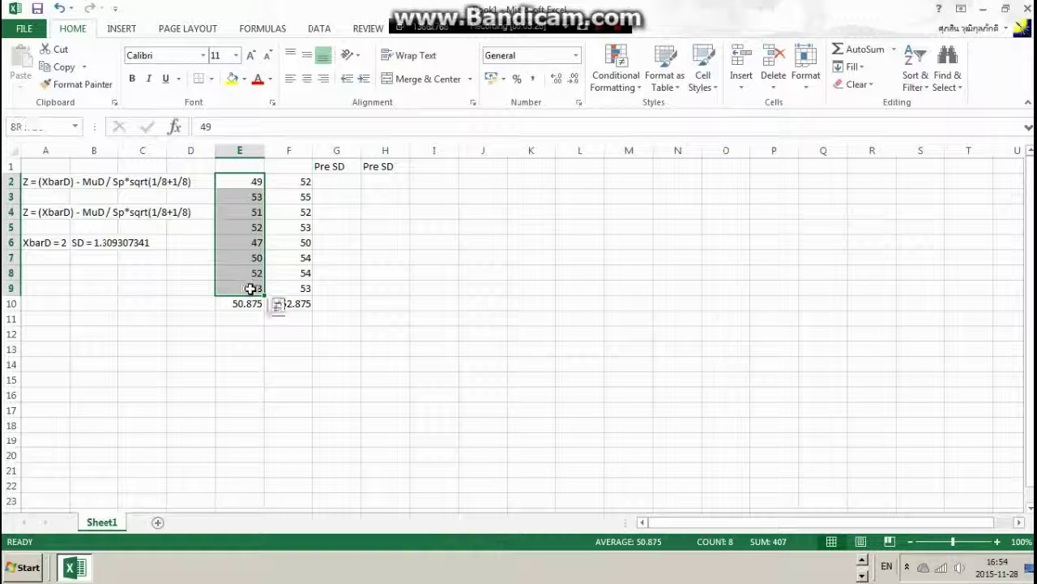
key("ctrl+c")
- Switch to the PDF to review the introduction and weight table for questions 7-10, and return to the Excel sheet
key("alt+Tab")
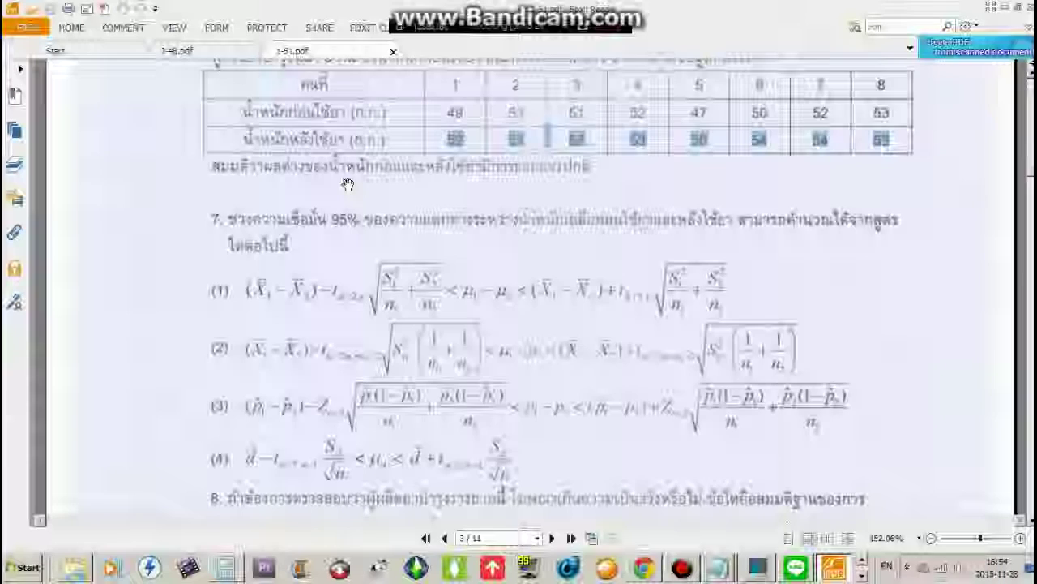
scroll(350, 186, "up", 5)
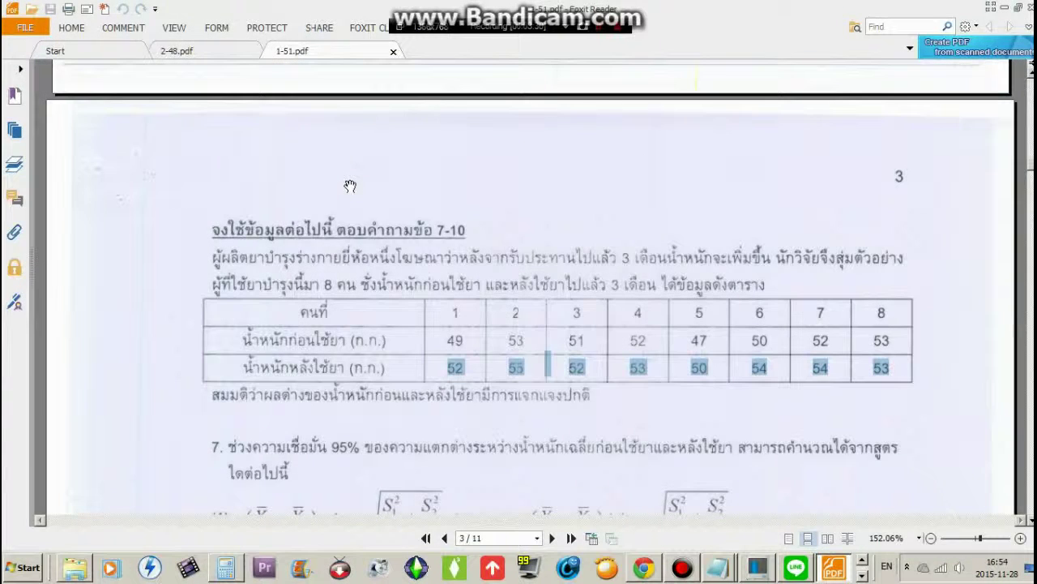
left_click(559, 252)
scroll(559, 252, "down", 1)
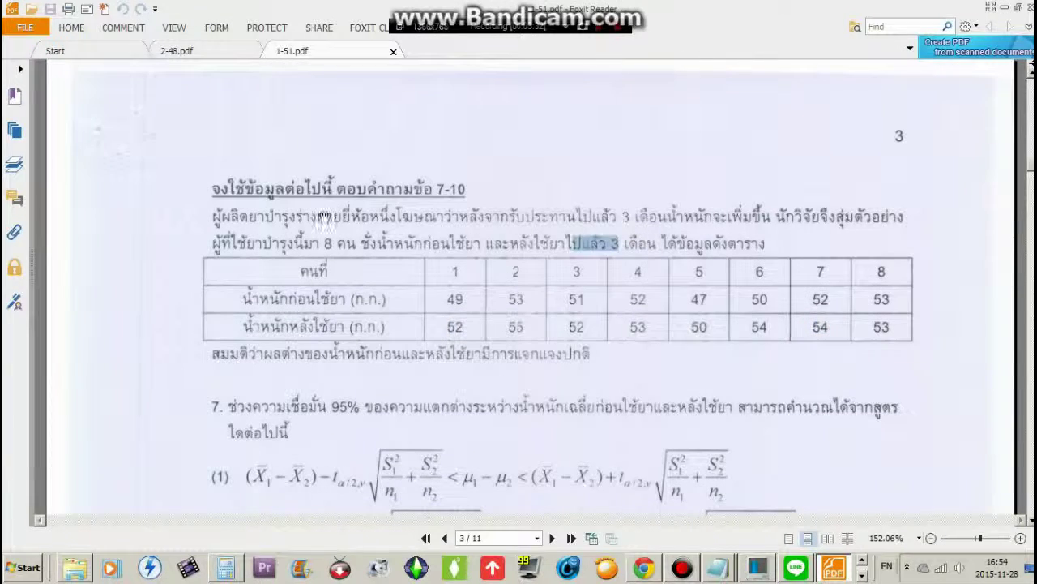
scroll(550, 240, "up", 1)
scroll(550, 241, "down", 2)
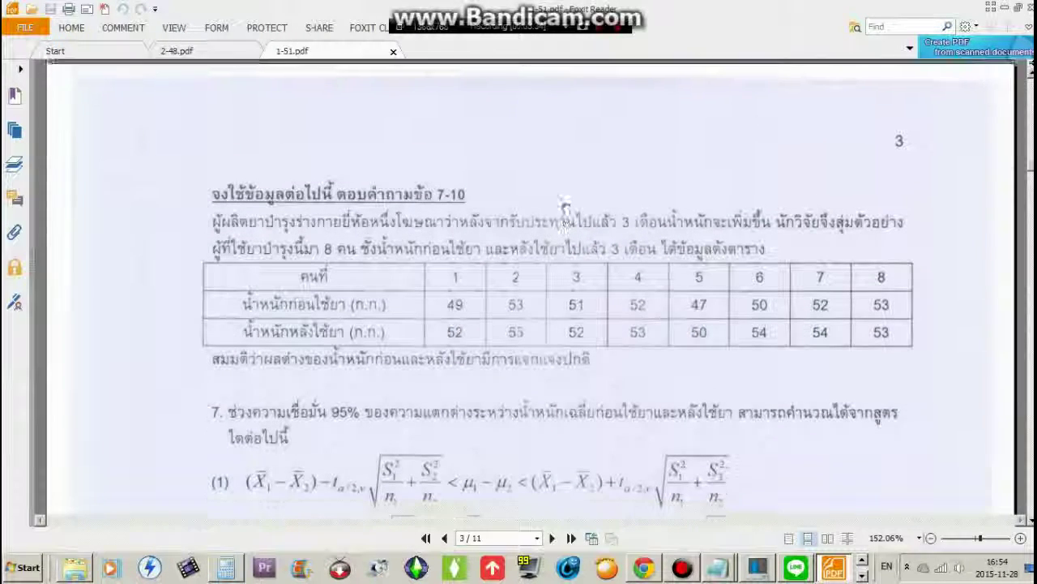
key("alt+Tab")
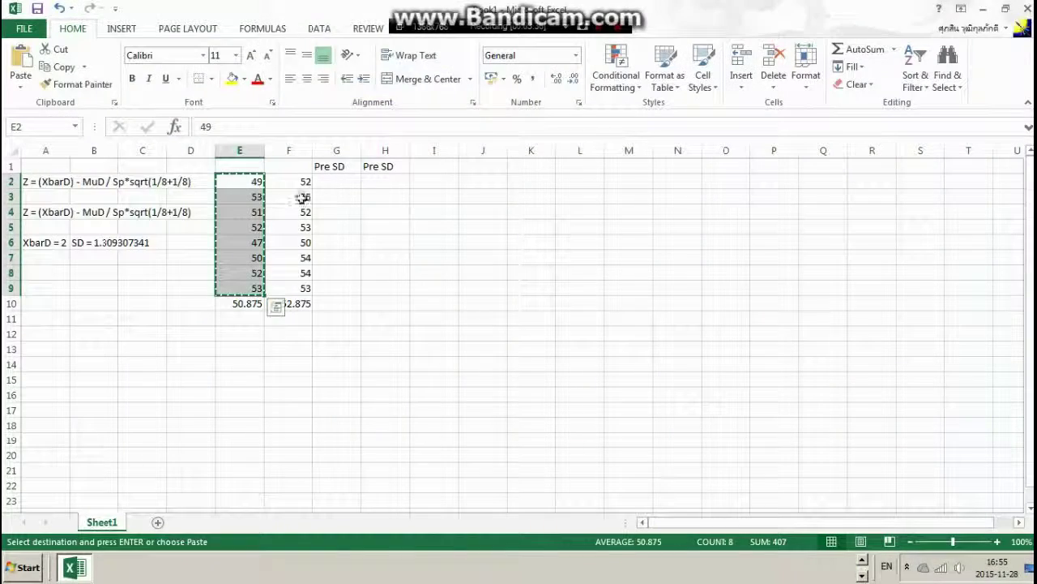
left_click(366, 181)
left_click(340, 180)
type("=")
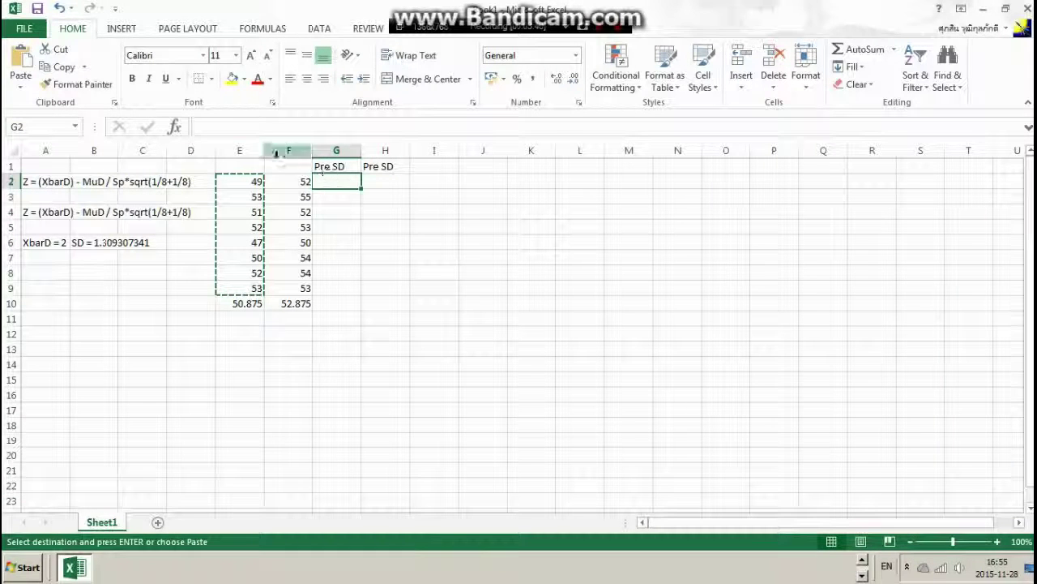
left_click(241, 182)
left_click(340, 180)
key("Escape")
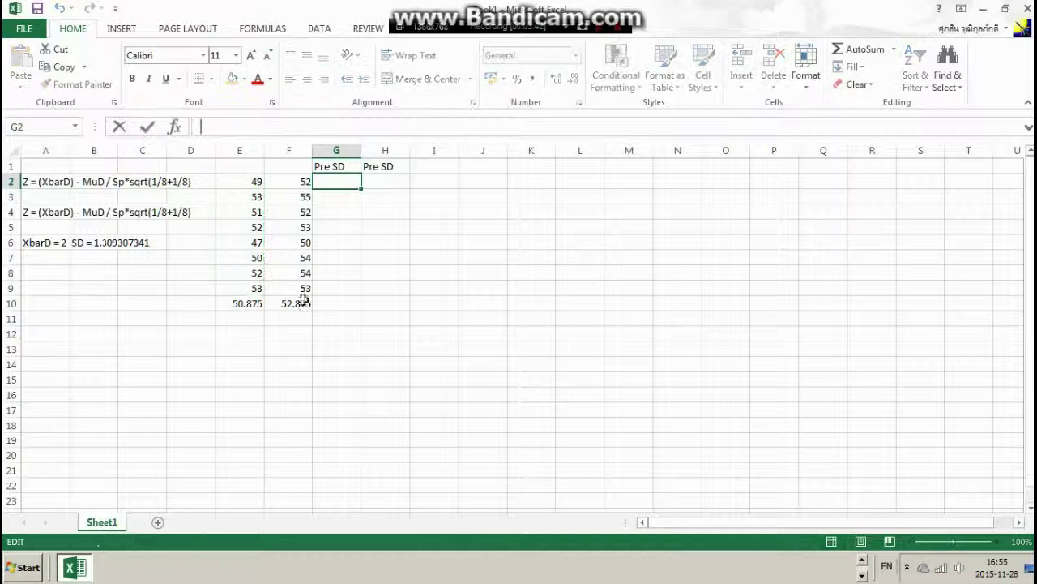
- Enter the formula =E2-50.875 in G2 to get the first before weight's deviation from its average
type("=")
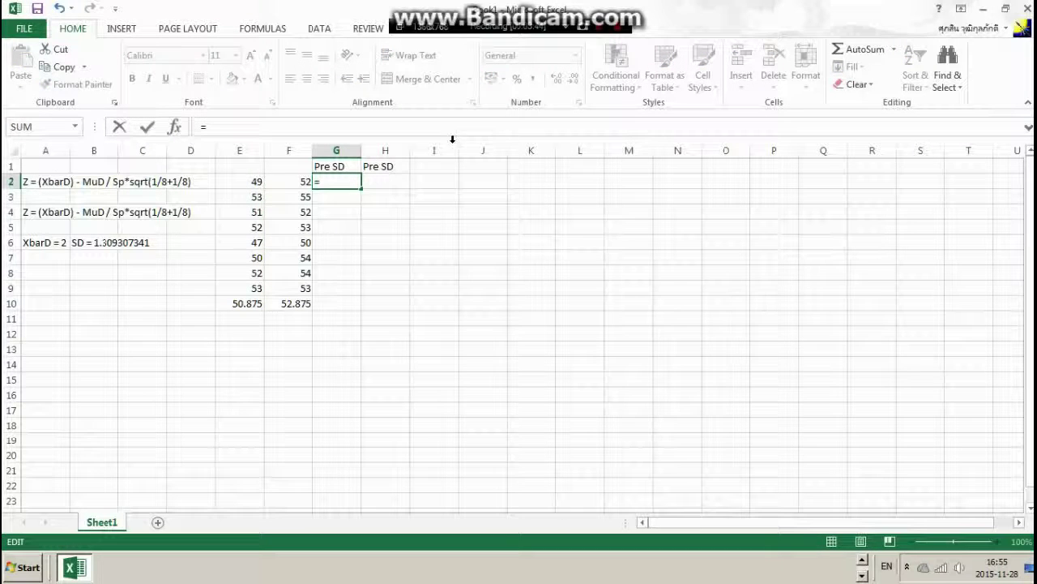
left_click(252, 181)
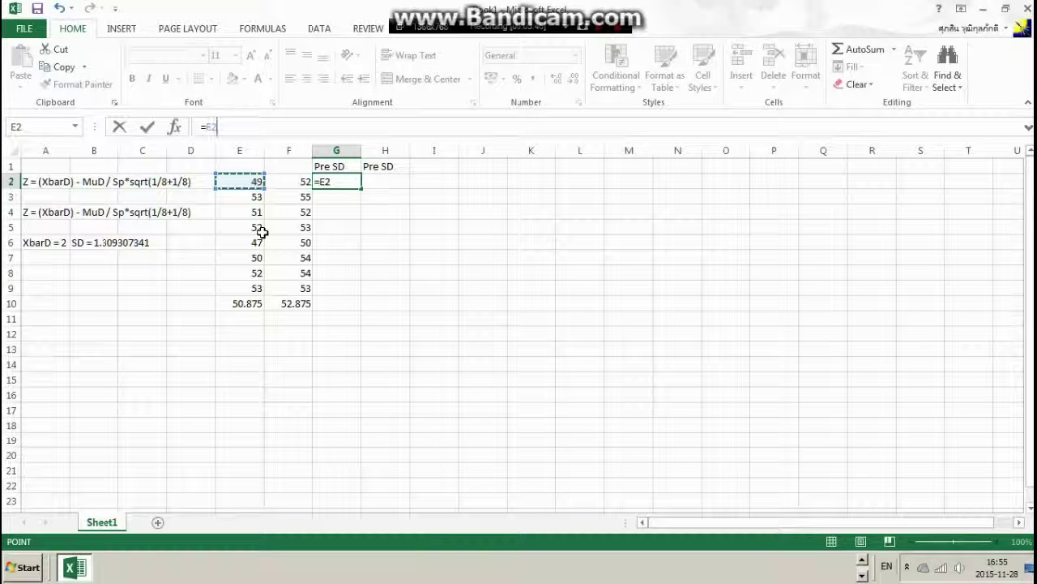
type("-")
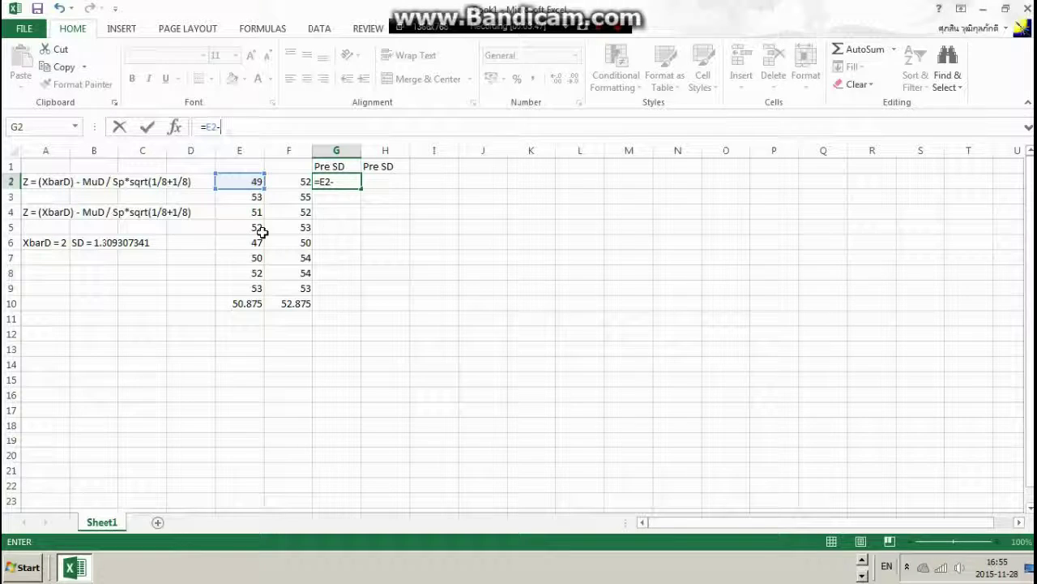
left_click(248, 302)
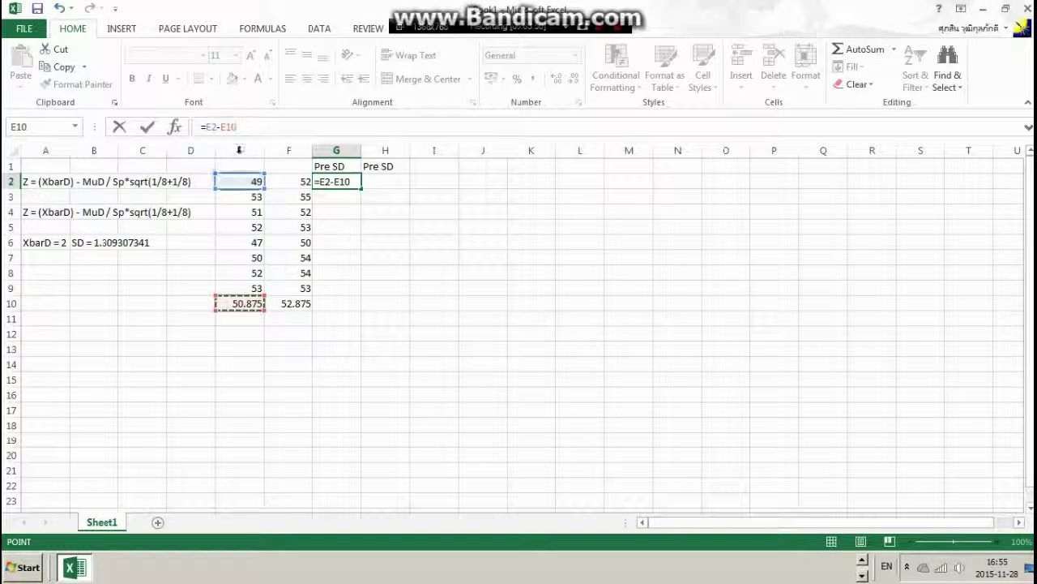
key("BackSpace")
key("BackSpace")
key("BackSpace")
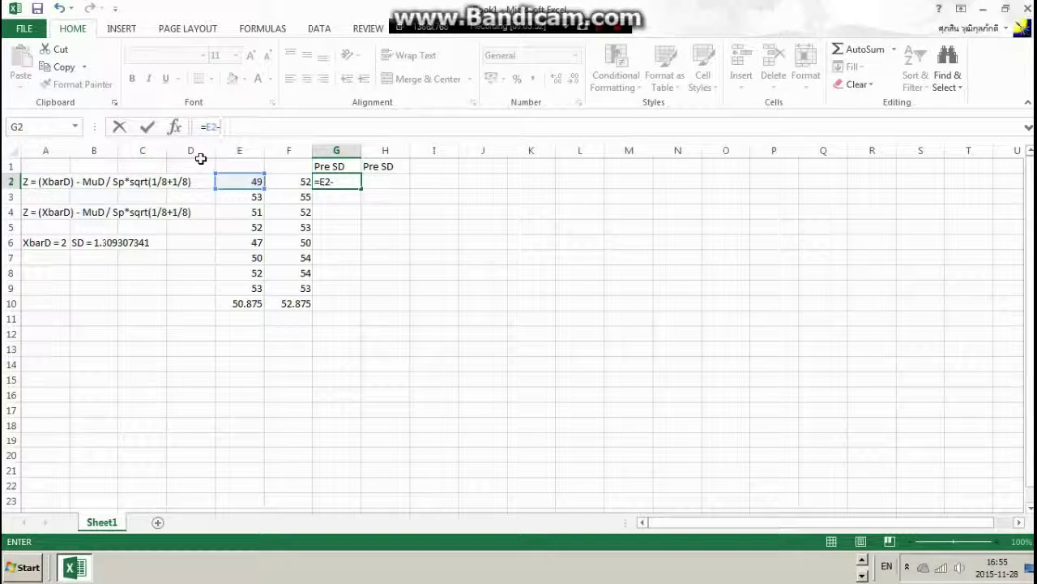
type("50.875")
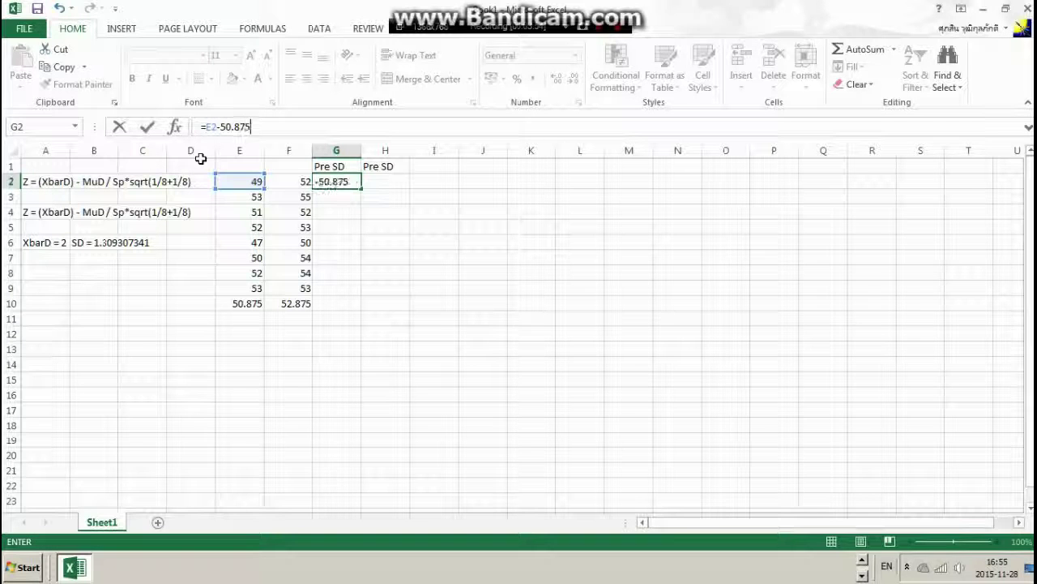
key("Return")
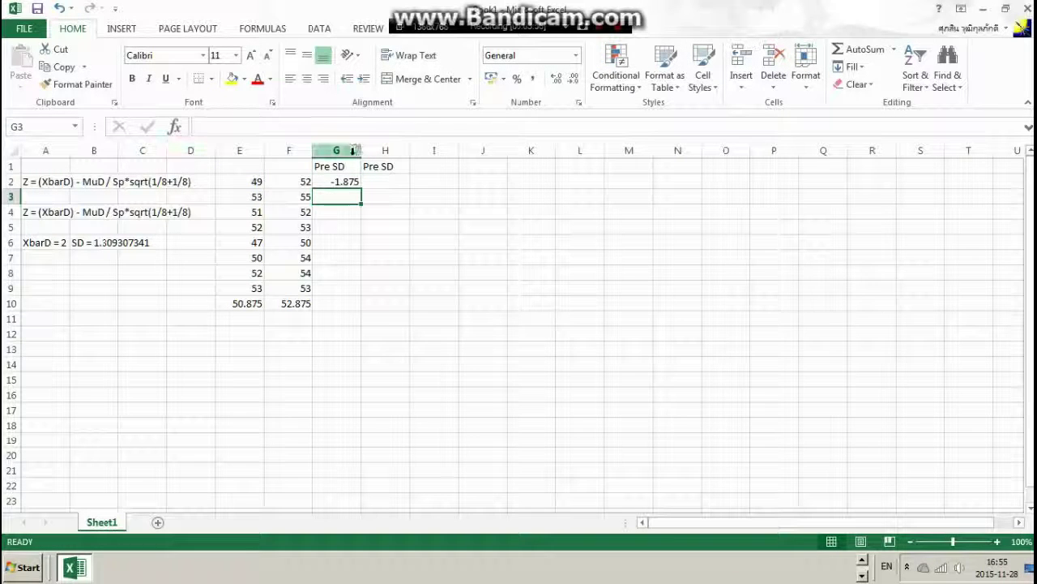
- Square the deviation by changing the G2 formula to =(E2-50.875)^2, and fill it down to G9
left_click(343, 179)
double_click(341, 182)
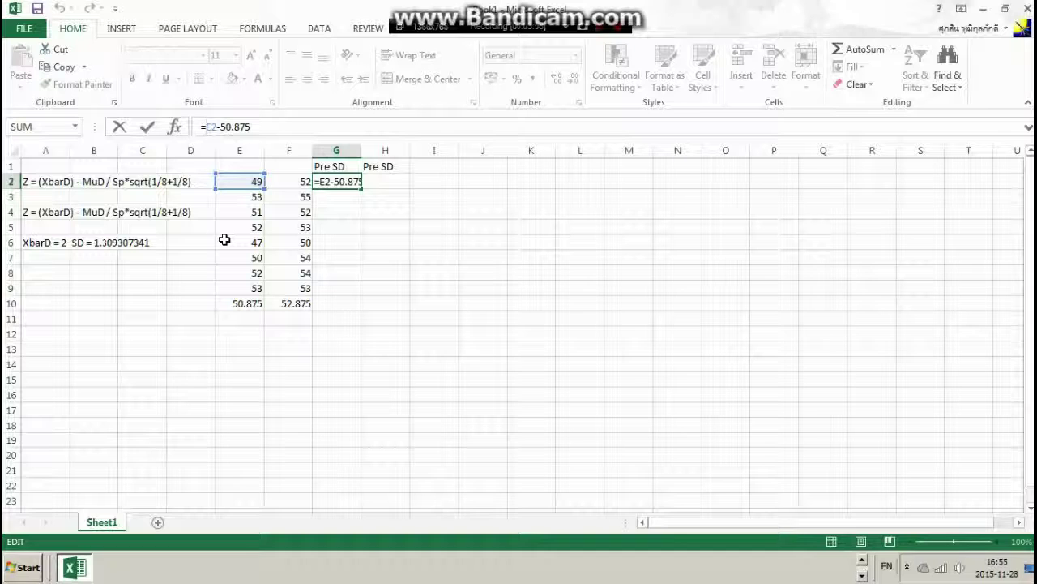
key("Left")
key("Left")
key("Left")
key("Left")
key("Left")
key("Left")
key("Left")
key("Left")
key("Left")
type("(")
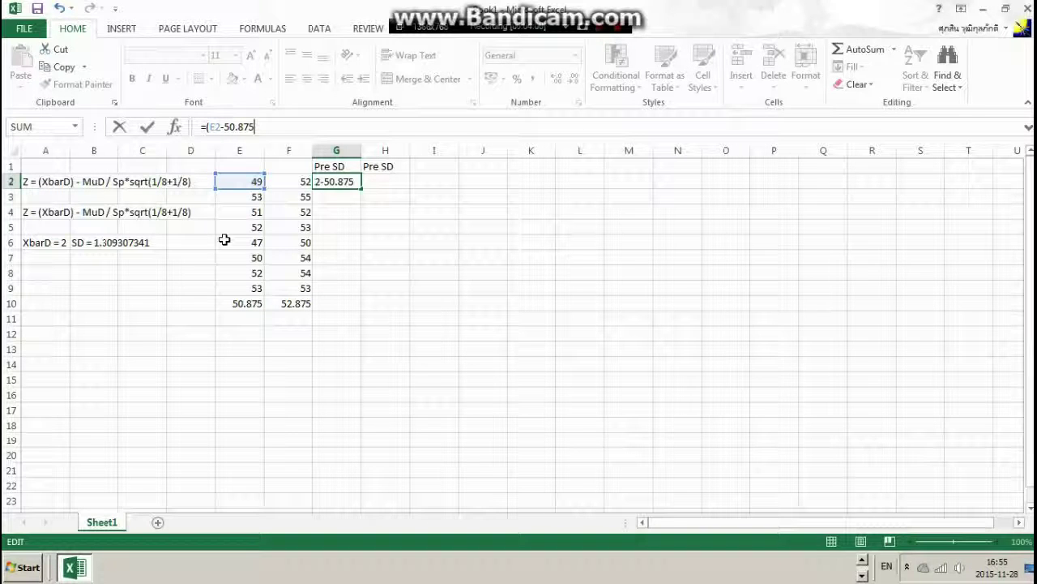
type("^")
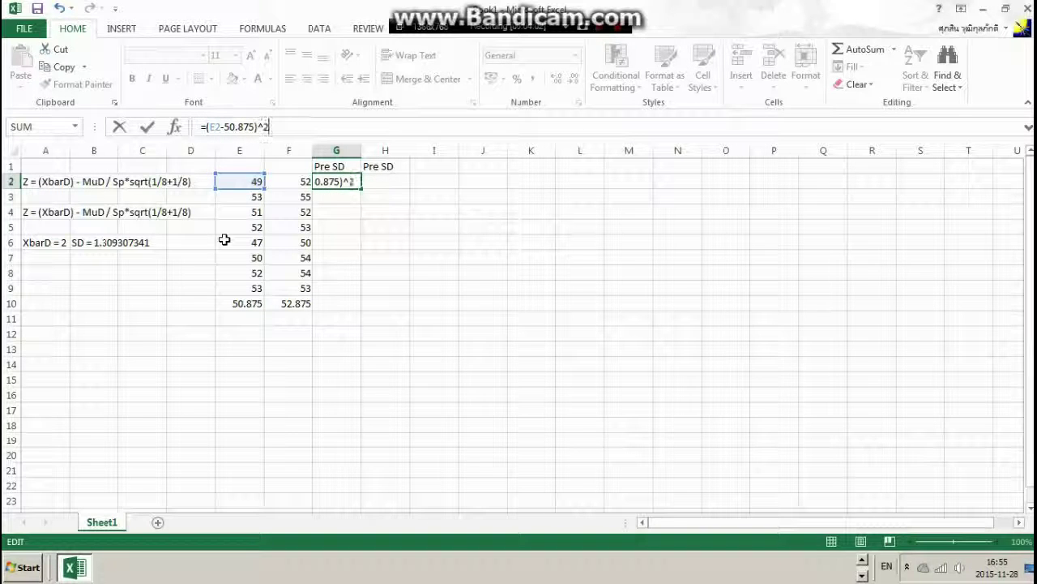
type("2")
key("Return")
left_click(331, 181)
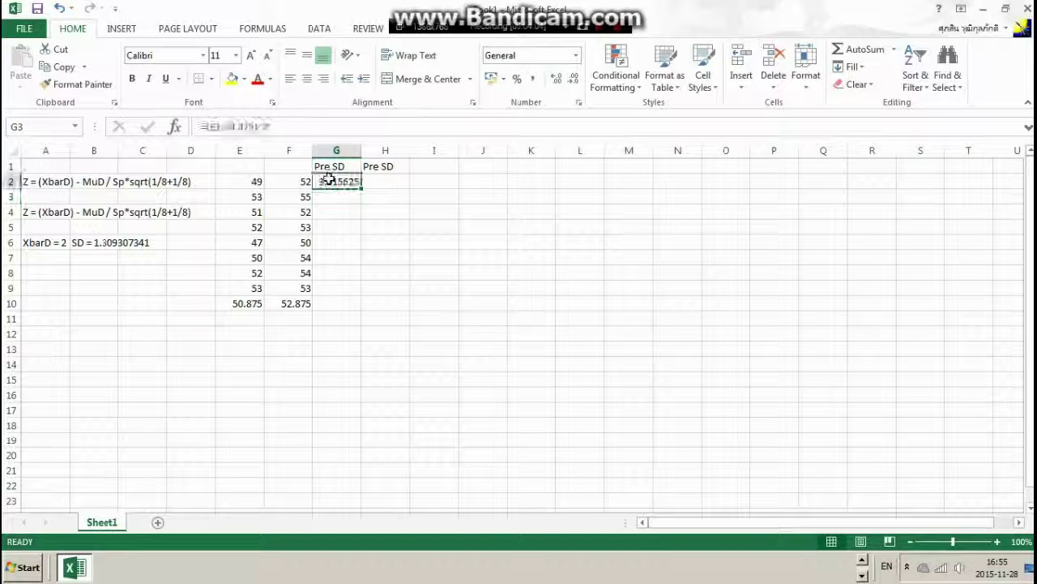
left_click_drag(360, 188, 349, 297)
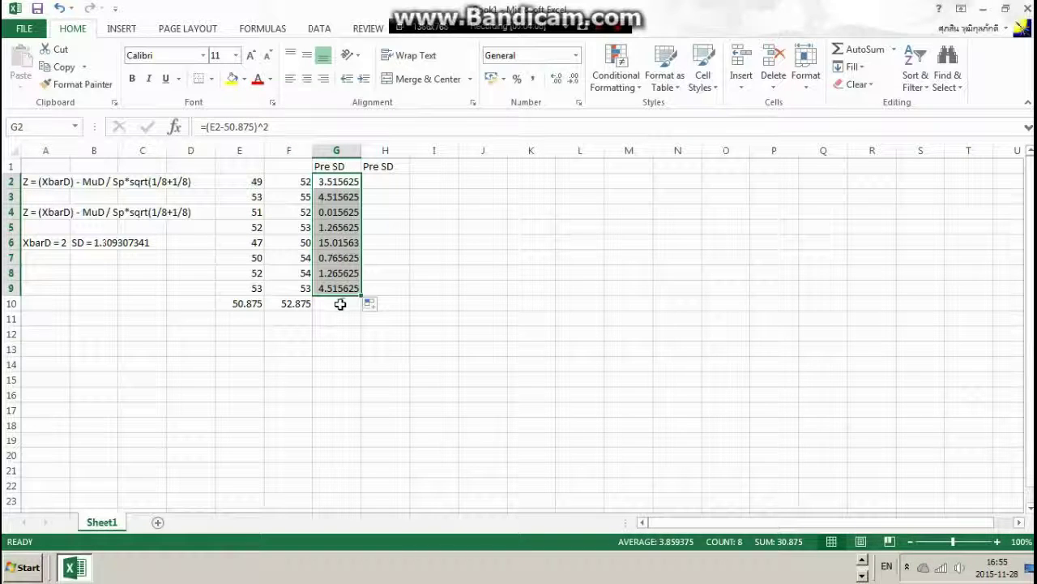
- Change the headings in G1 and H1 to Pre SD^2
double_click(340, 166)
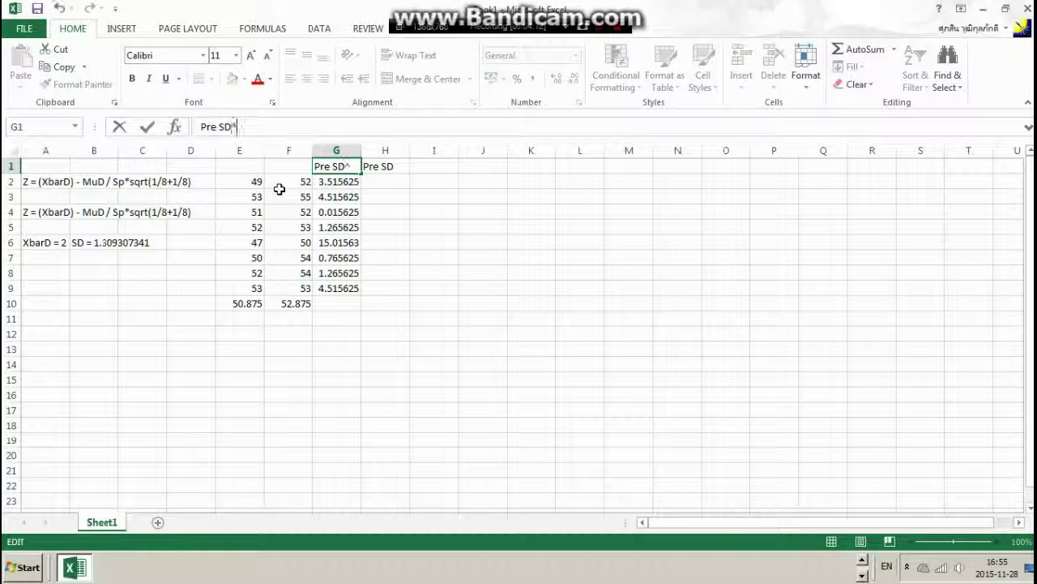
type("^2")
key("Return")
key("Up")
key("Right")
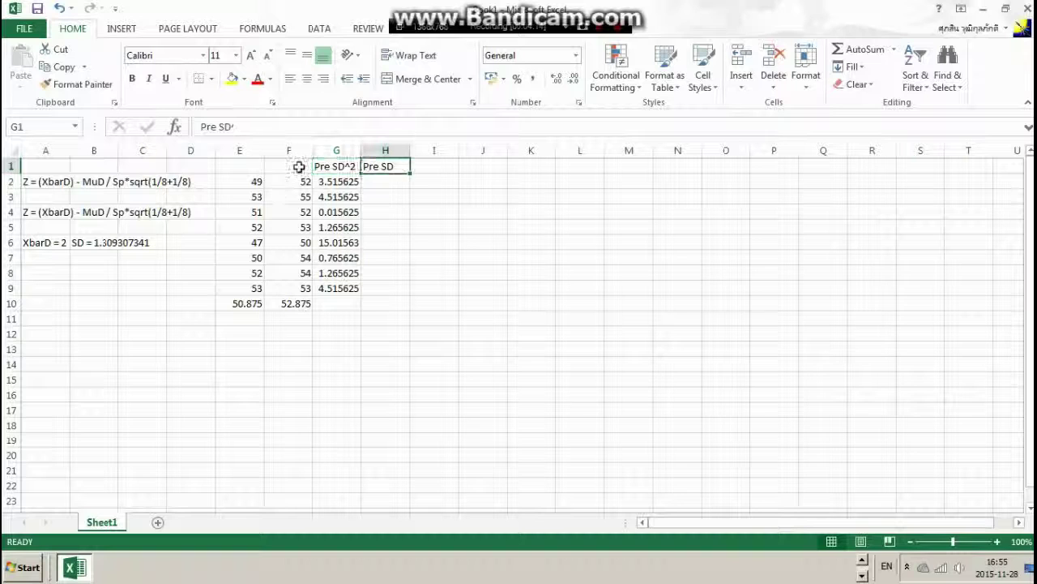
key("F2")
type("^")
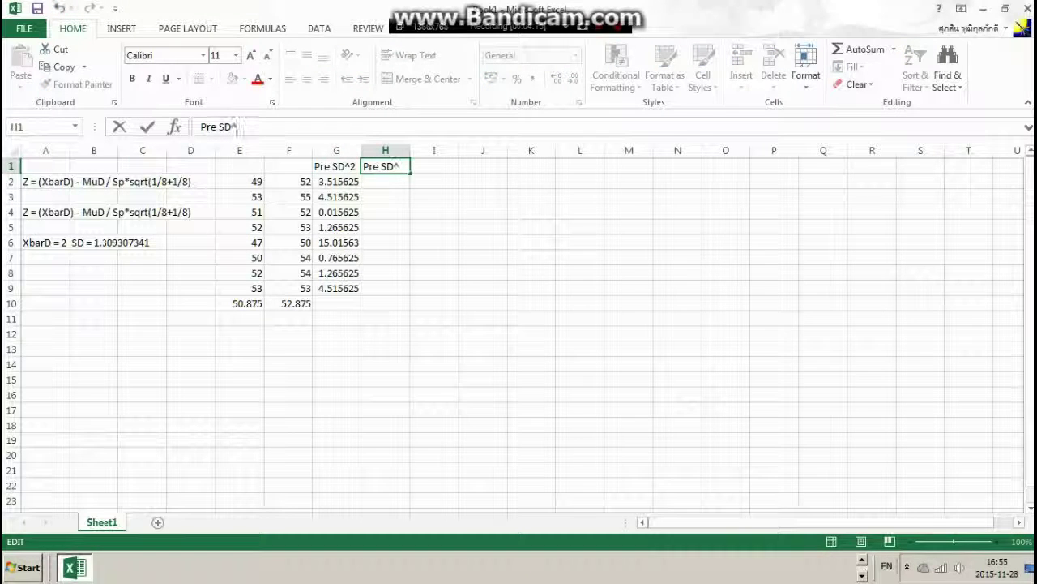
type("2")
key("Return")
- Copy the squared-deviation formula from G2 to H2 and change it to =(F2-52.875)^2 for the after weights
left_click(340, 181)
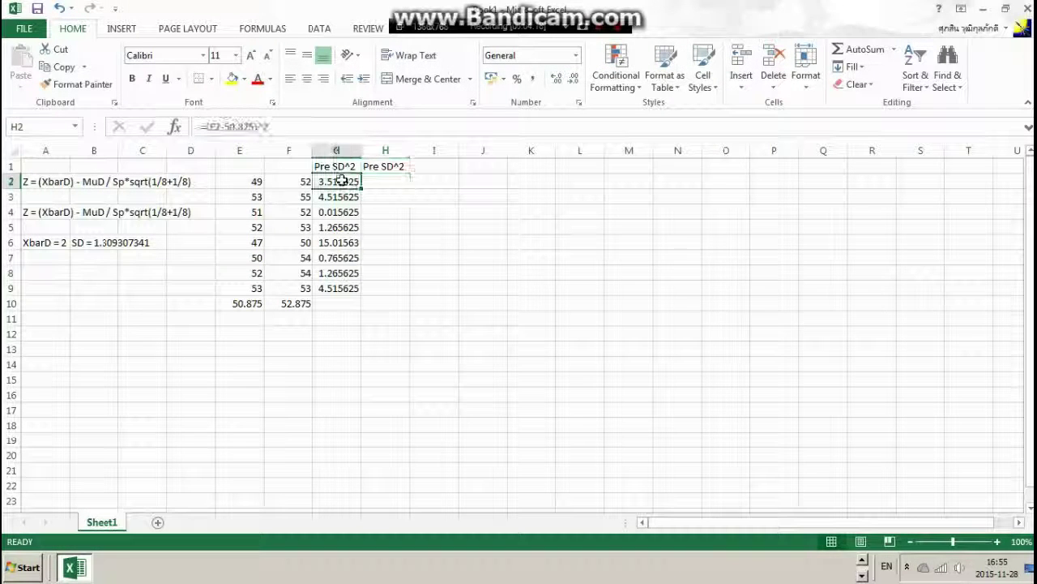
key("ctrl+c")
left_click(393, 181)
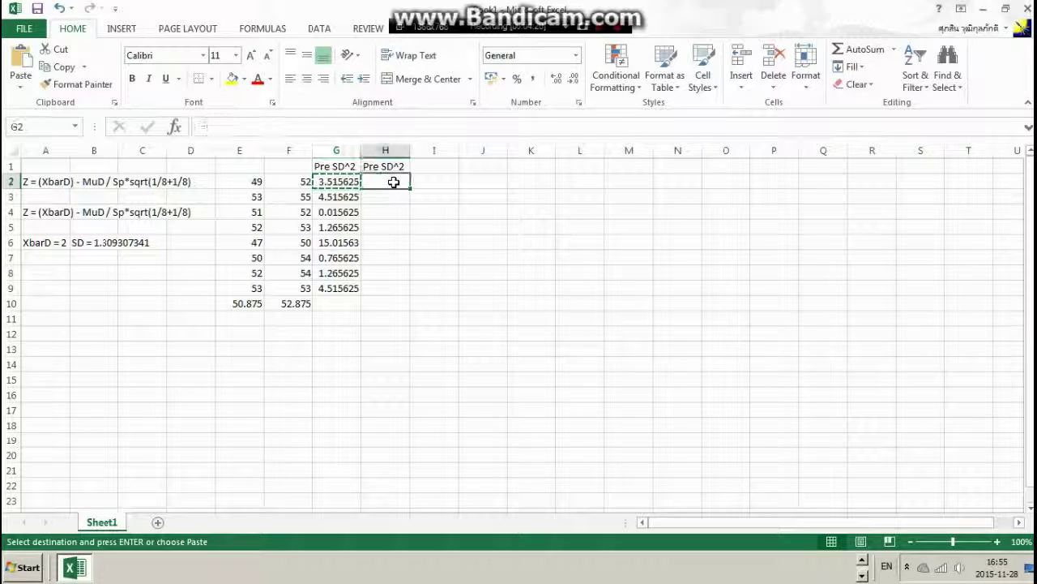
key("ctrl+v")
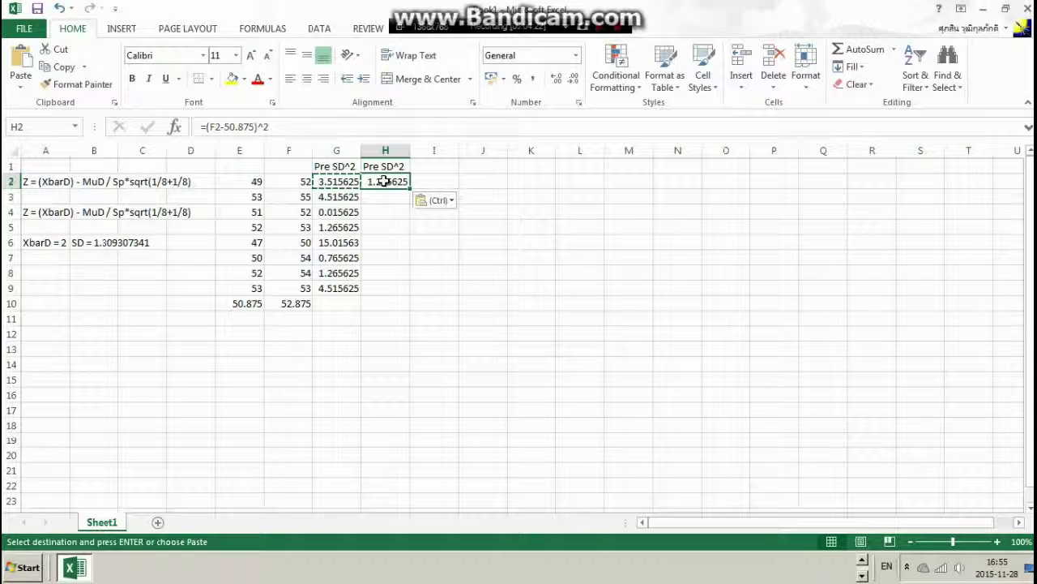
left_click(301, 182)
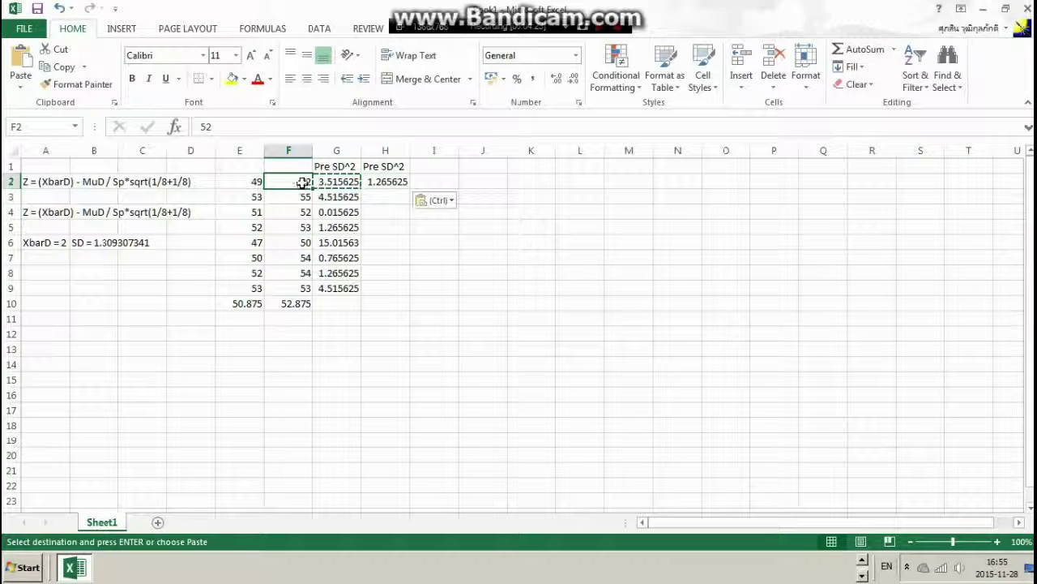
left_click(382, 180)
key("F2")
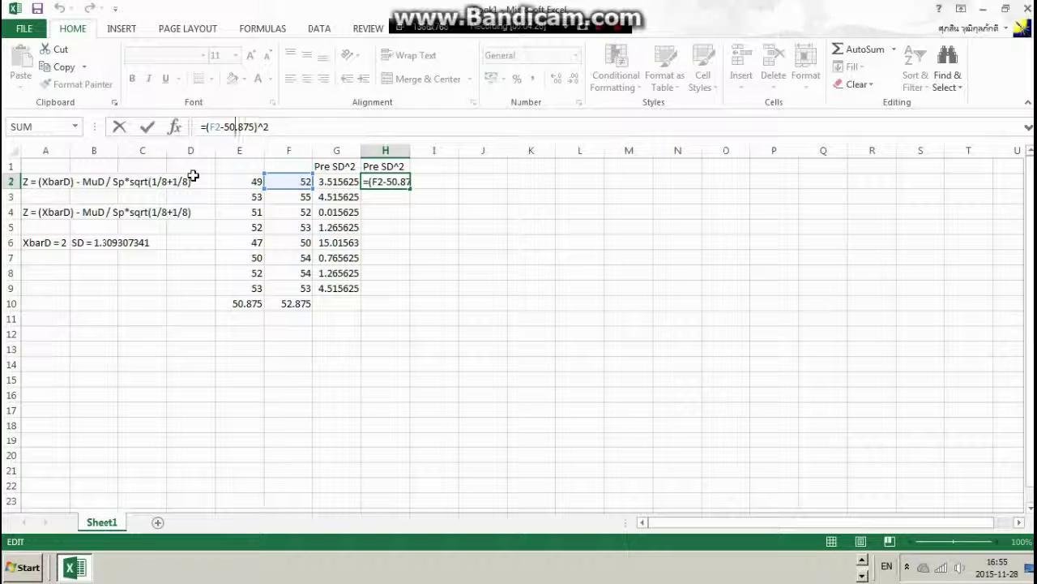
type("2")
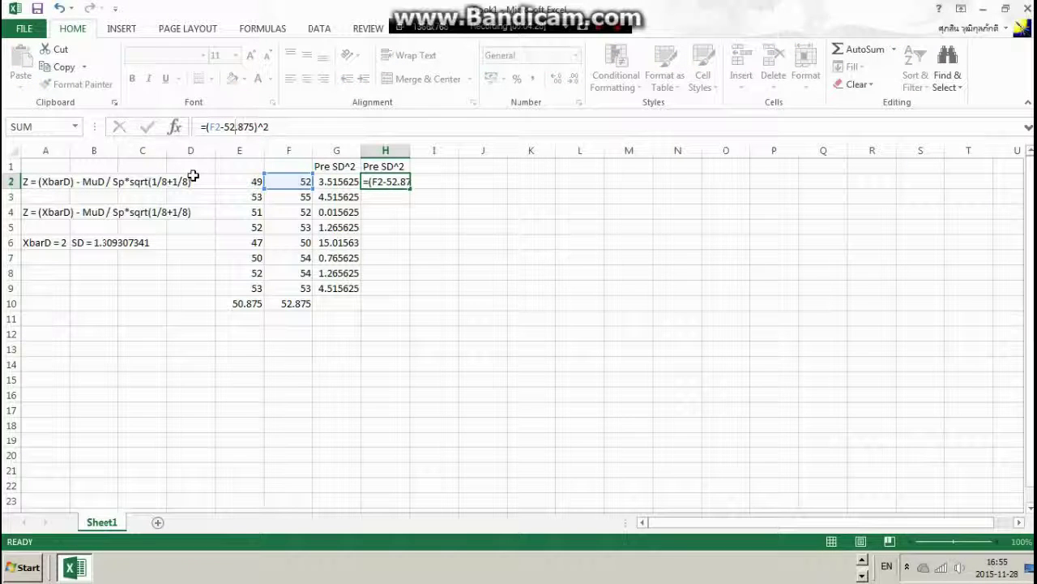
key("Return")
- Fill the squared-deviation formula from H2 down to H9
left_click(379, 167)
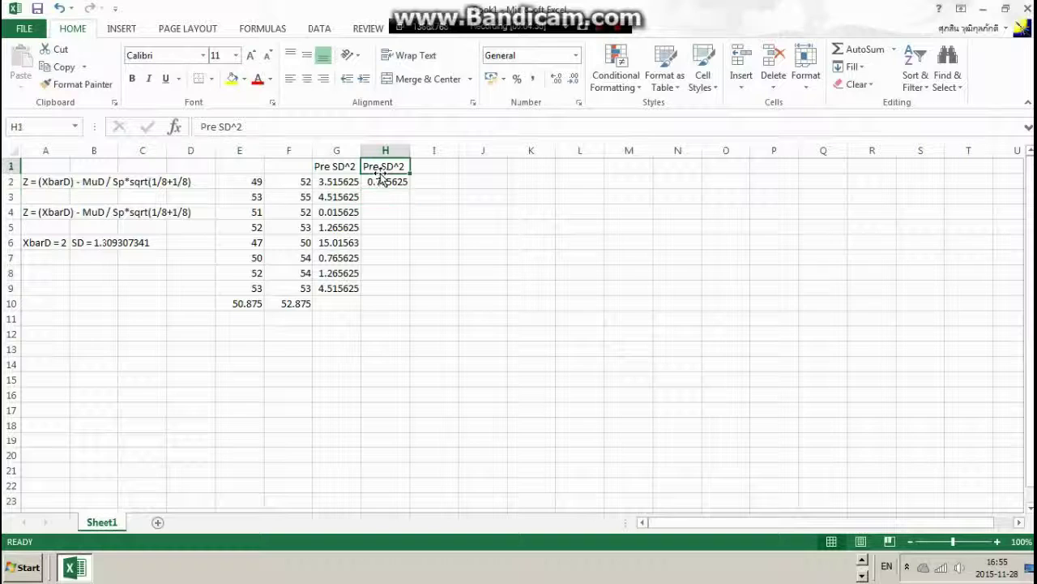
left_click(401, 181)
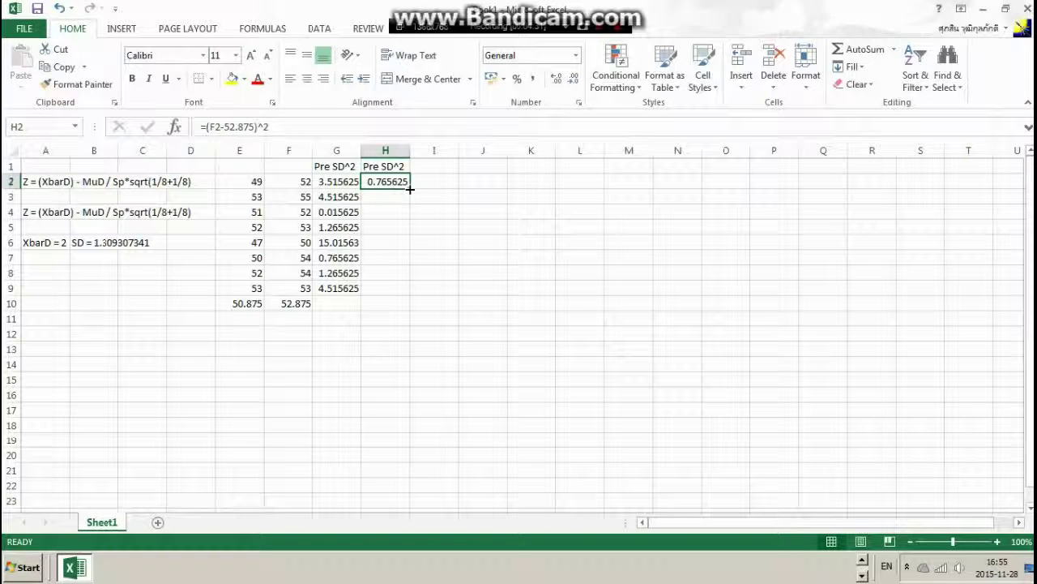
left_click_drag(410, 189, 414, 296)
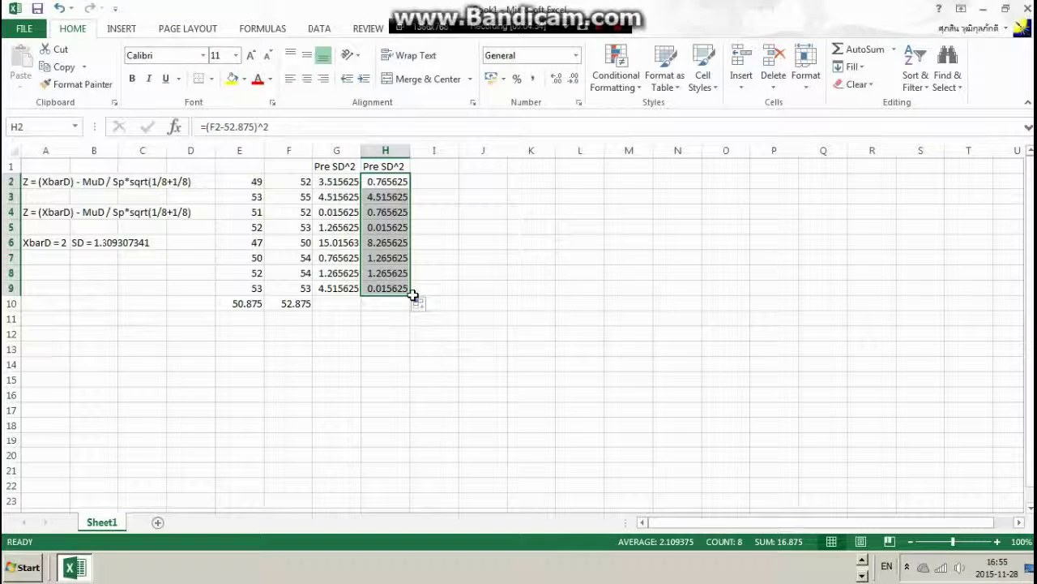
left_click(449, 229)
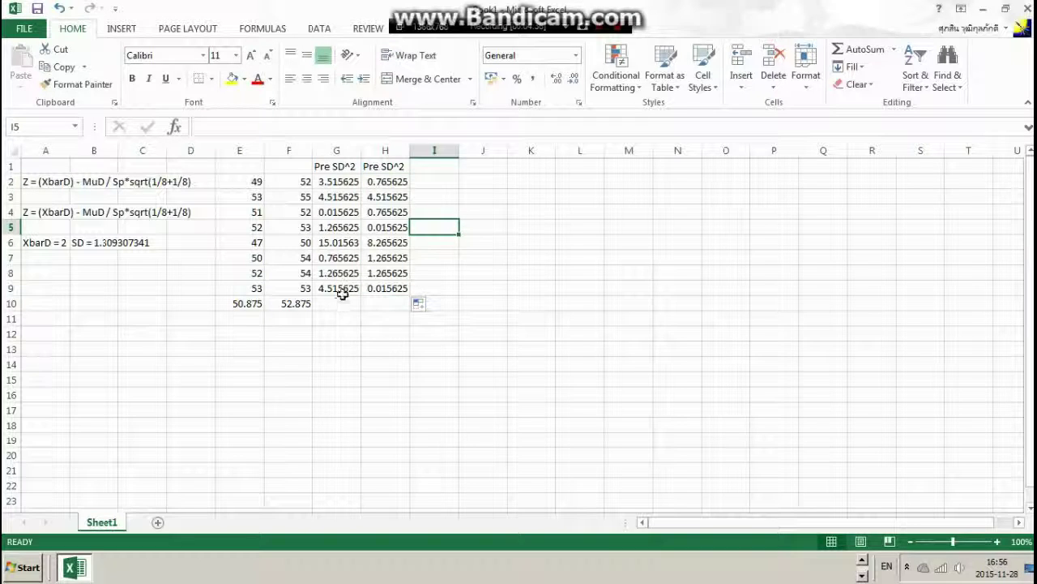
- Start a SUM() formula in G10, beneath the squared deviations of the before weights
left_click_drag(337, 181, 381, 286)
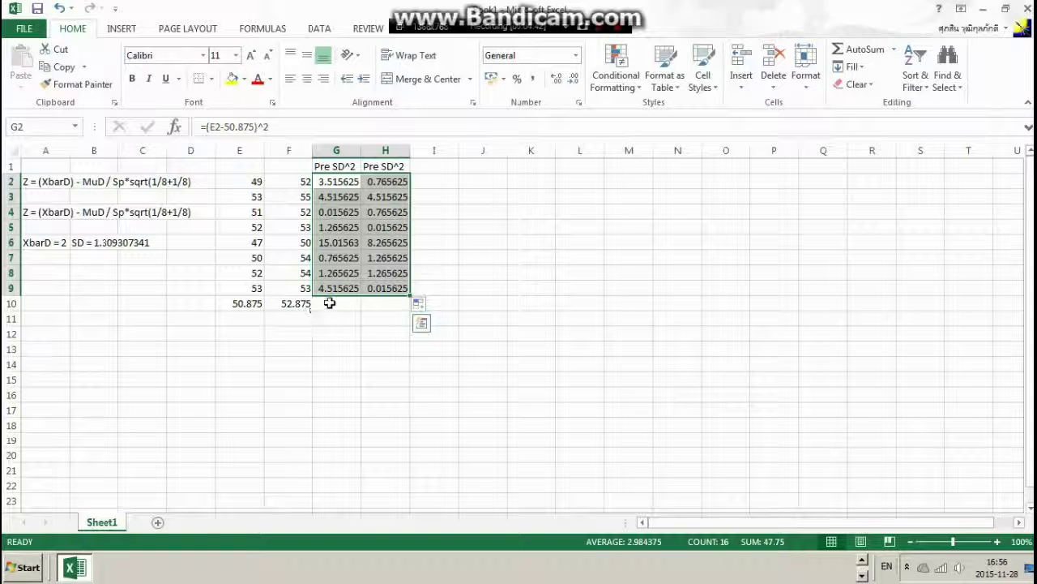
left_click(330, 303)
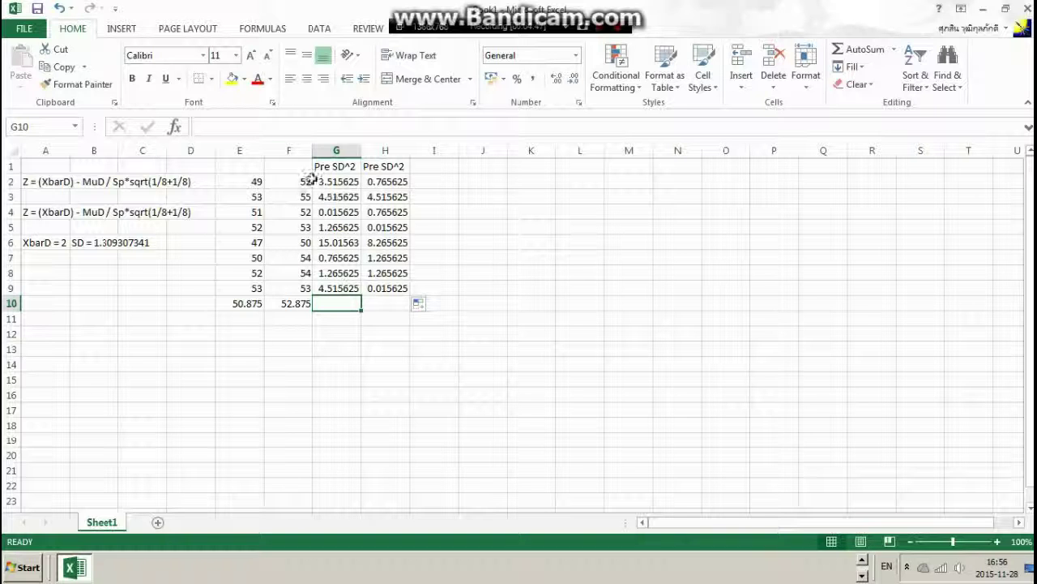
left_click(300, 302)
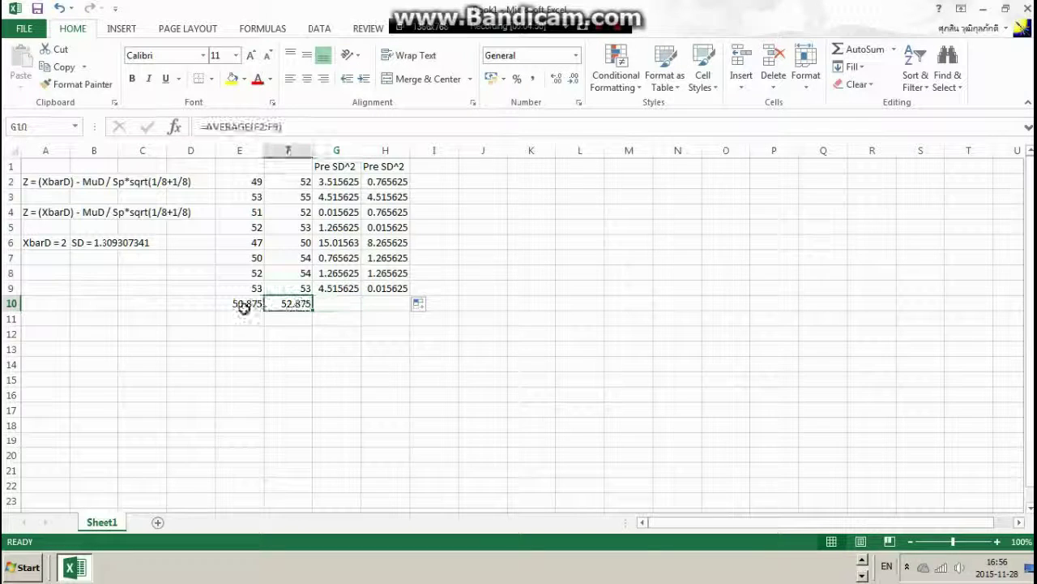
left_click(331, 302)
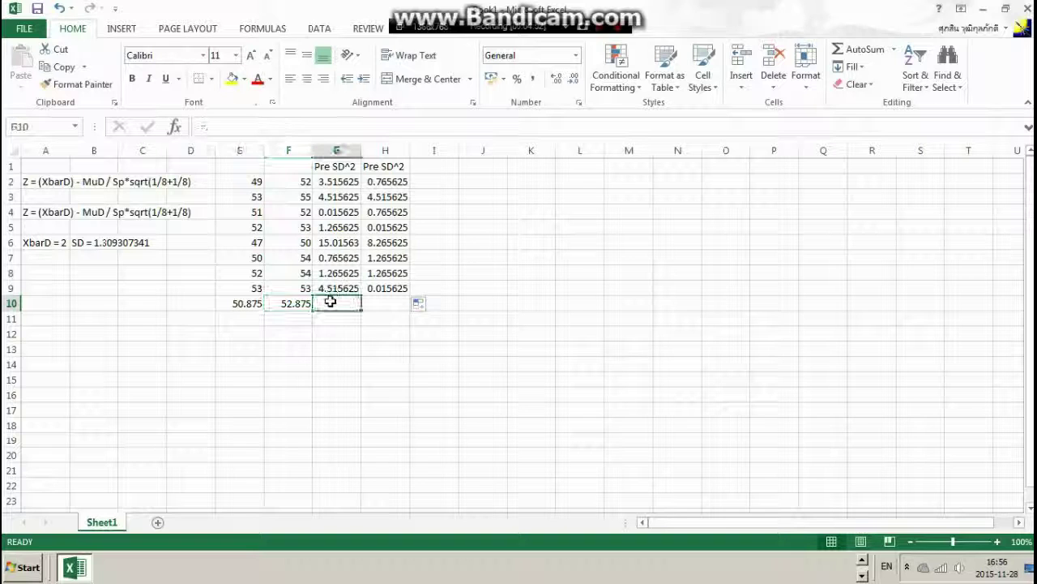
key("F2")
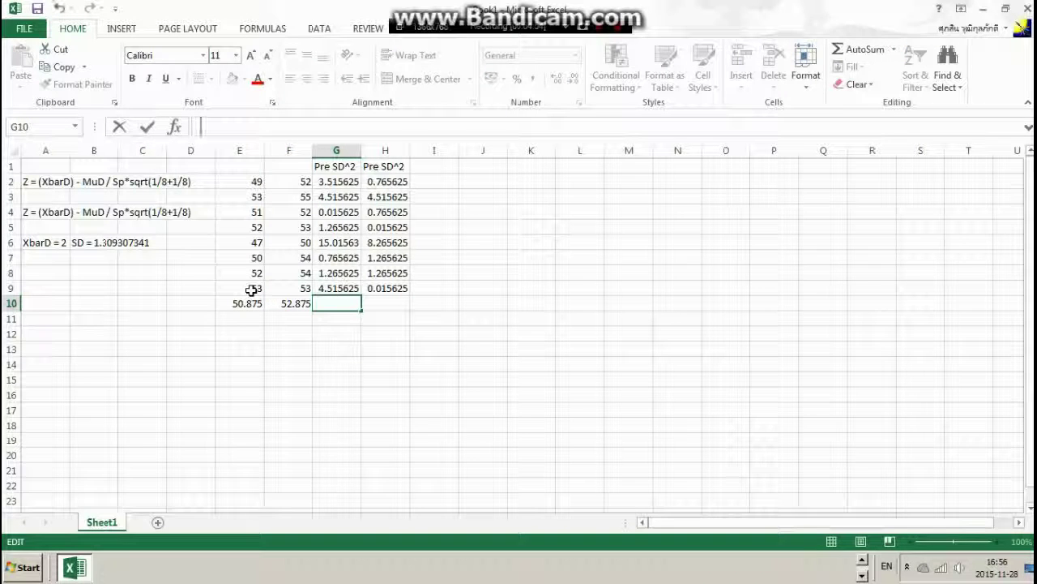
type("=l)")
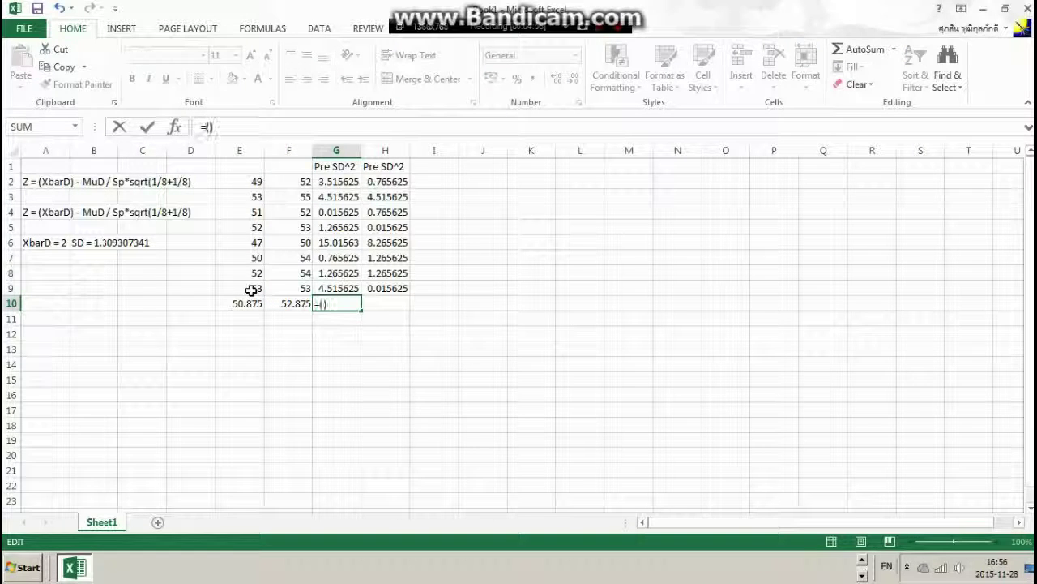
key("BackSpace")
key("BackSpace")
type("SUM")
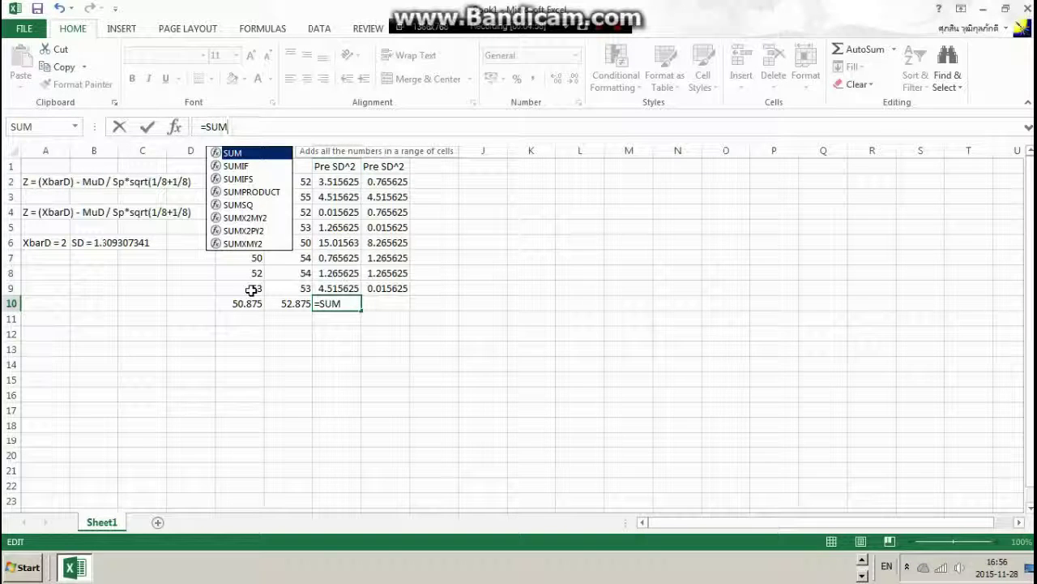
type("(")
key("BackSpace")
type("(")
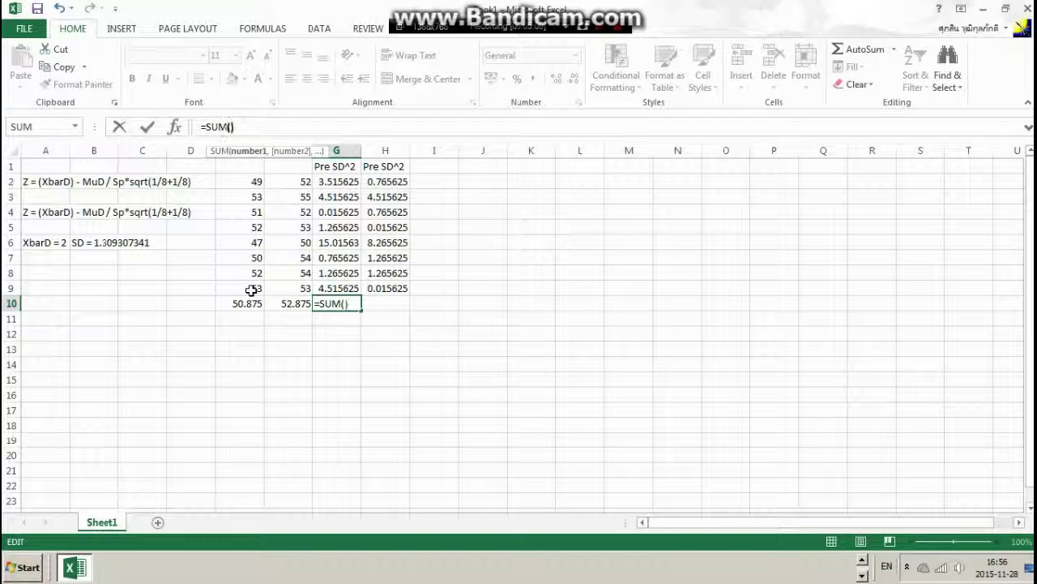
type(")")
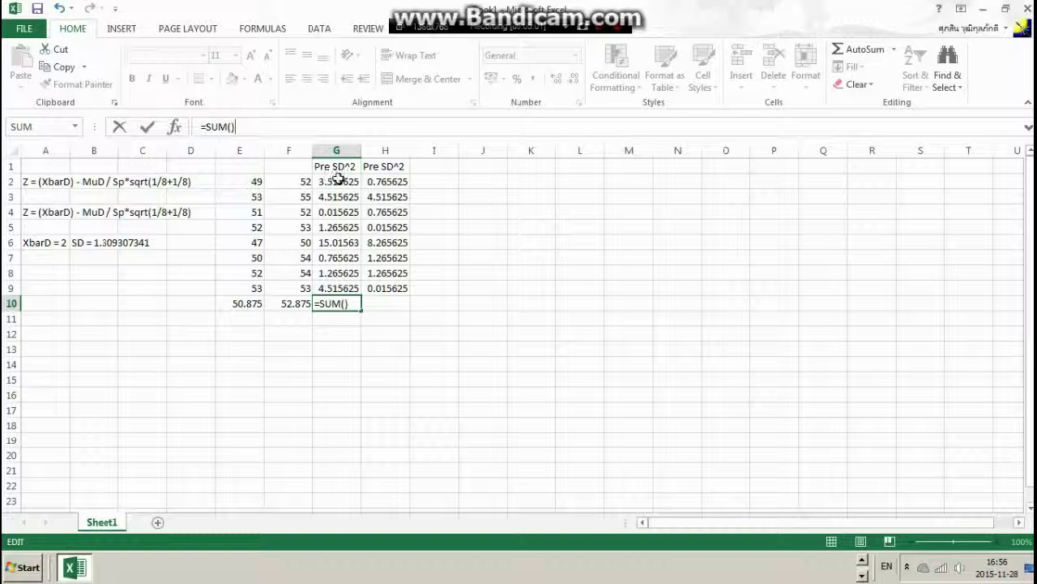
key("Return")
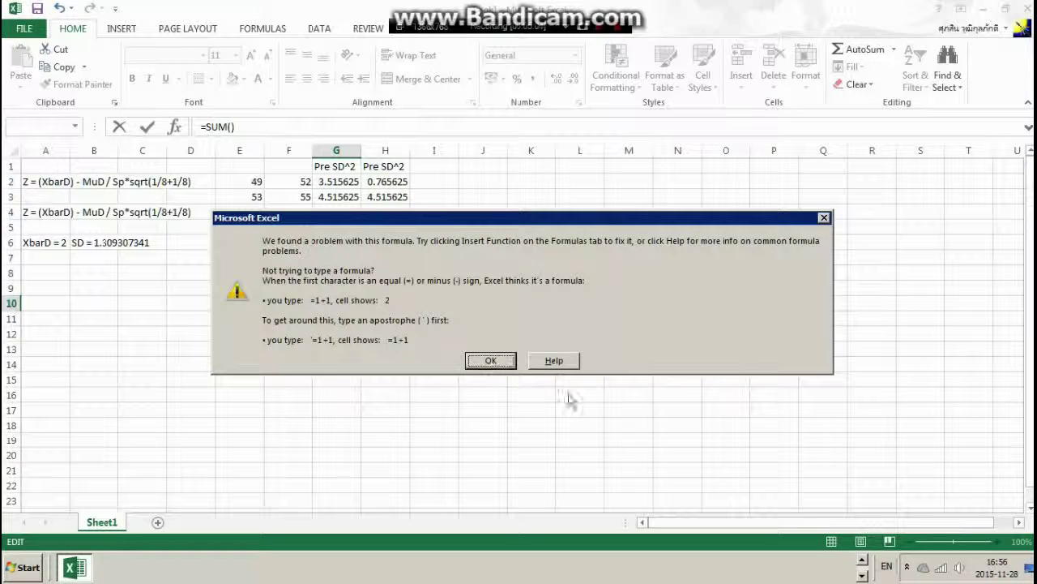
left_click(489, 362)
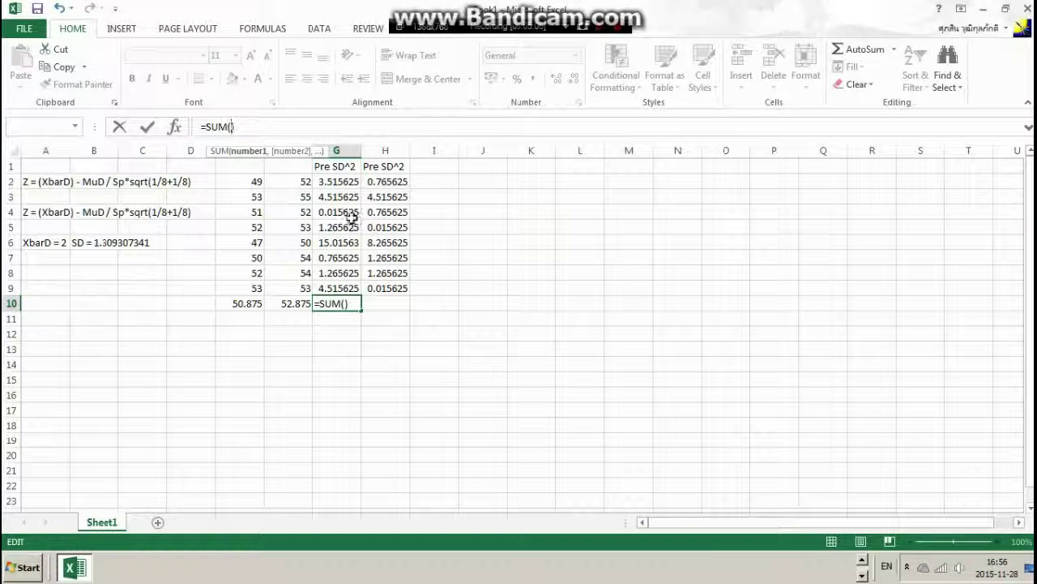
- Set the range of the G10 sum to G2:G9 and fill the formula across to H10
left_click_drag(339, 182, 336, 291)
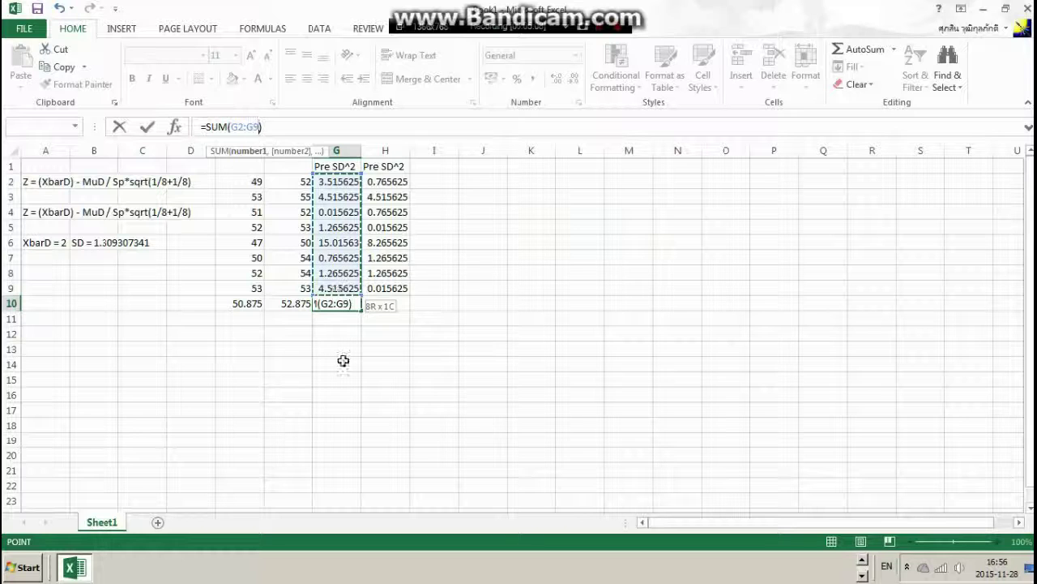
key("Return")
left_click(342, 303)
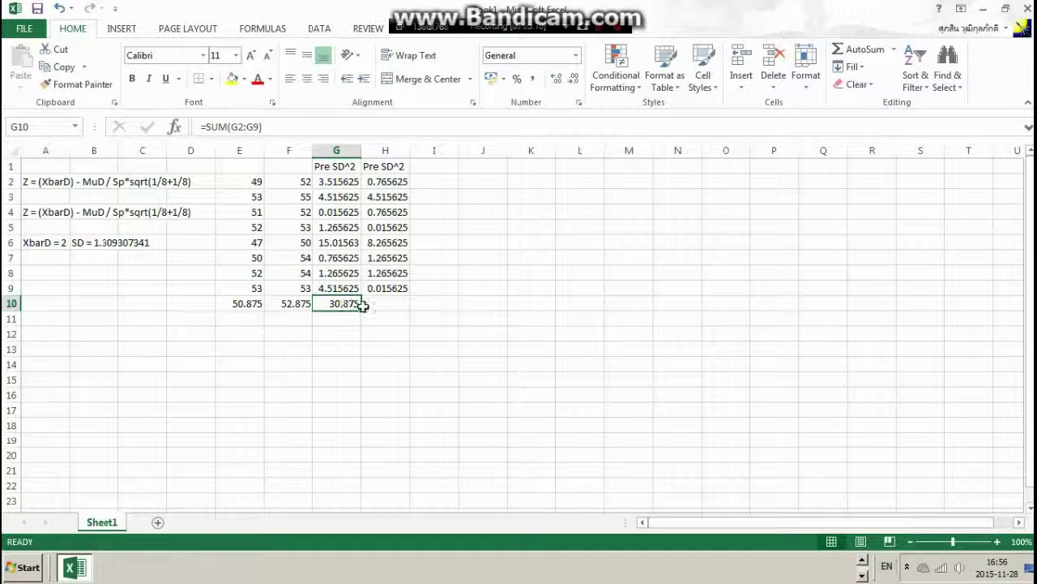
left_click_drag(362, 303, 401, 305)
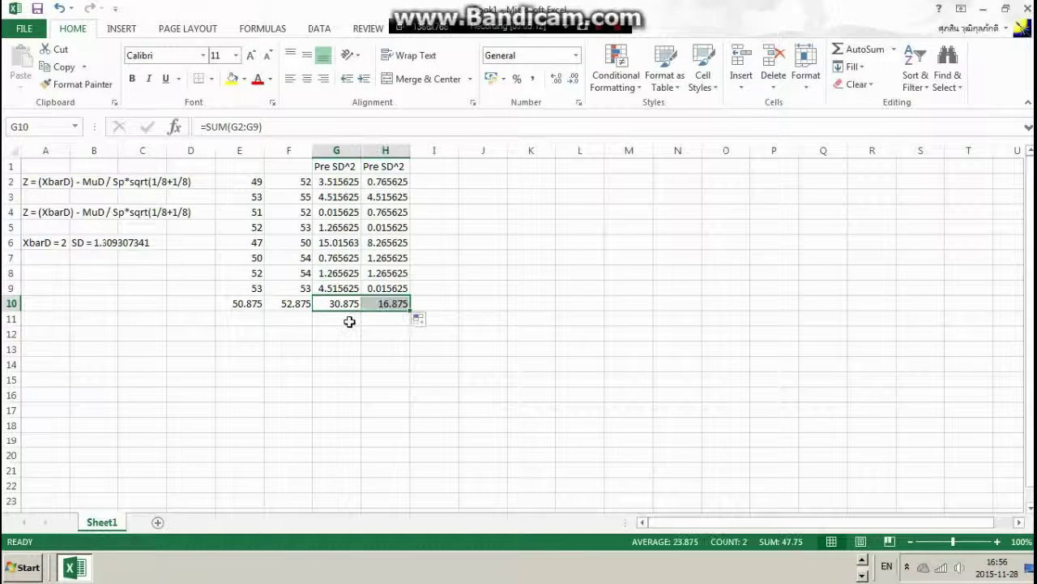
- Divide the sum of squares by 7 with =(G10)/7 in G11, and fill the formula across to H11
left_click(349, 322)
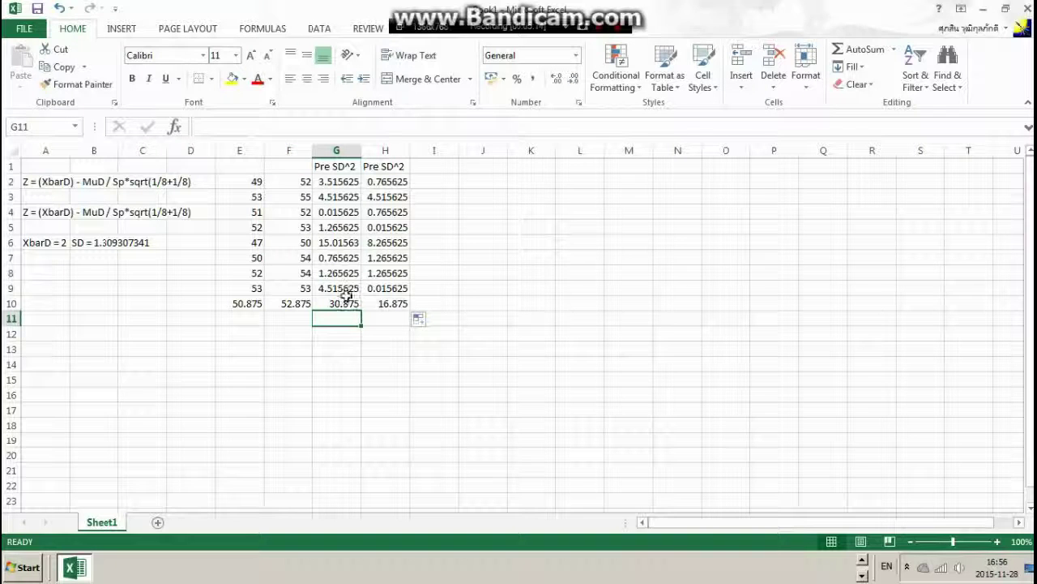
type("=")
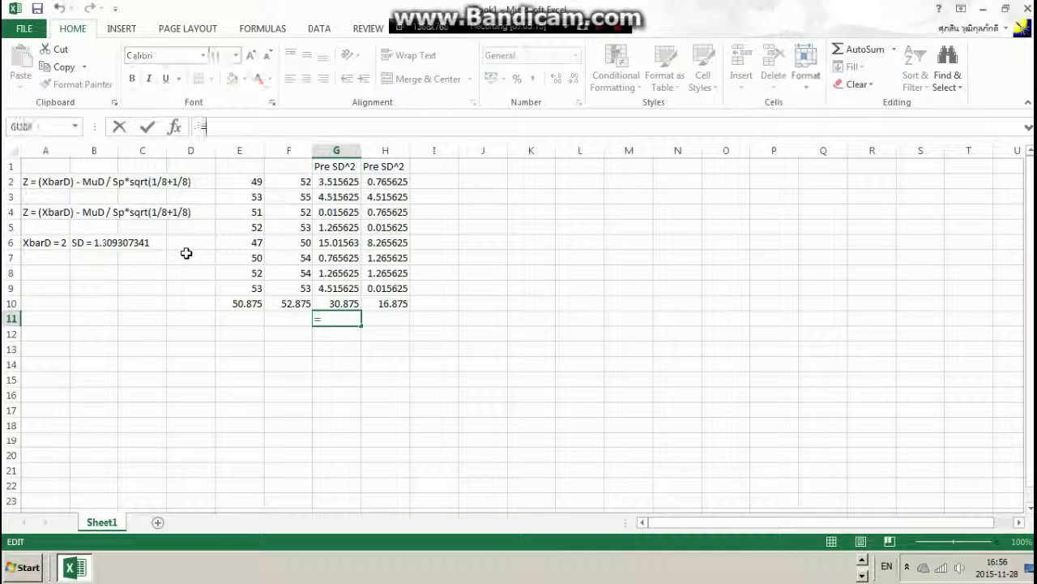
type("()/9")
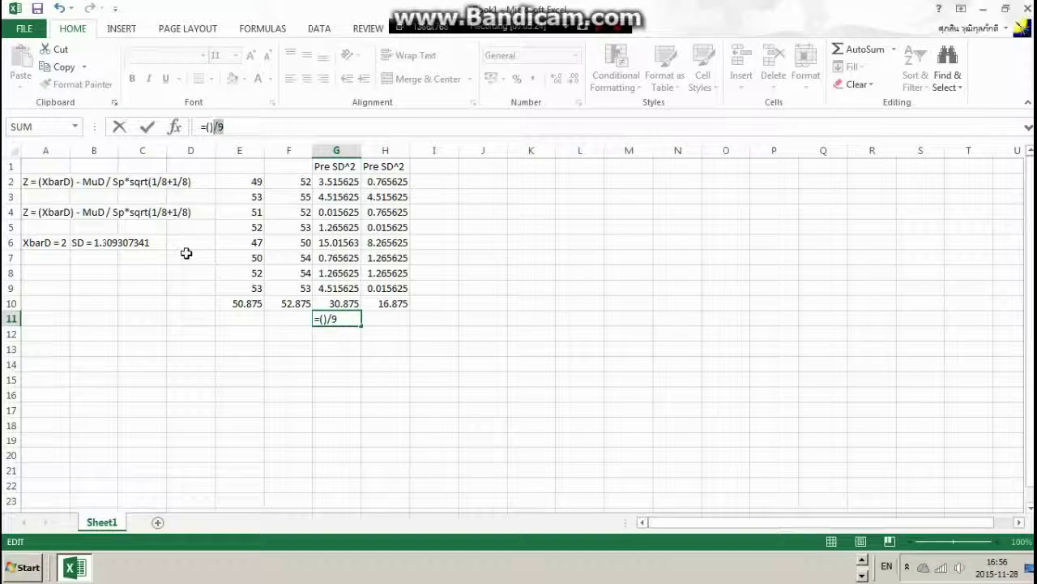
type("7")
left_click(334, 303)
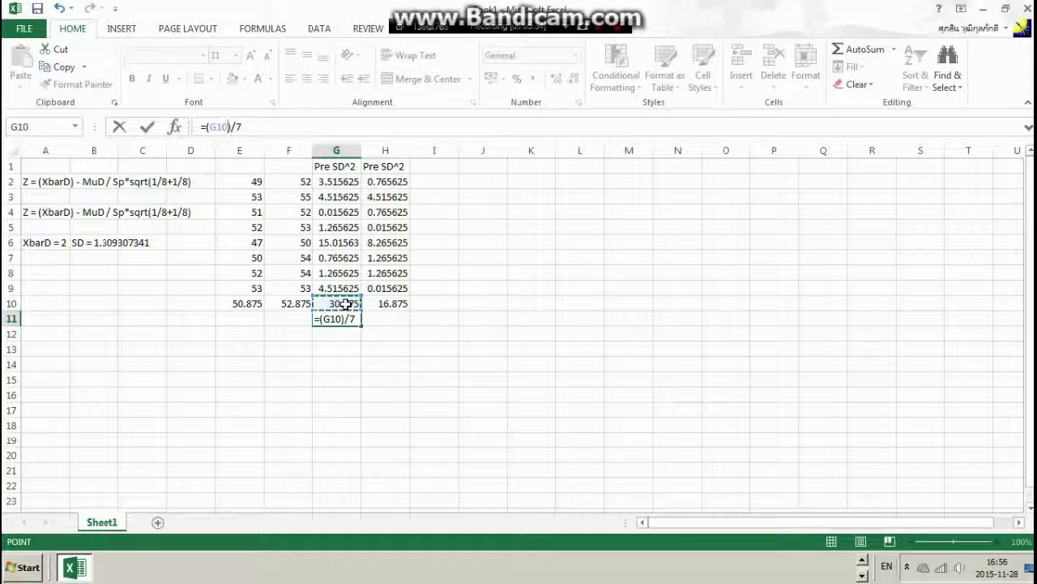
key("Return")
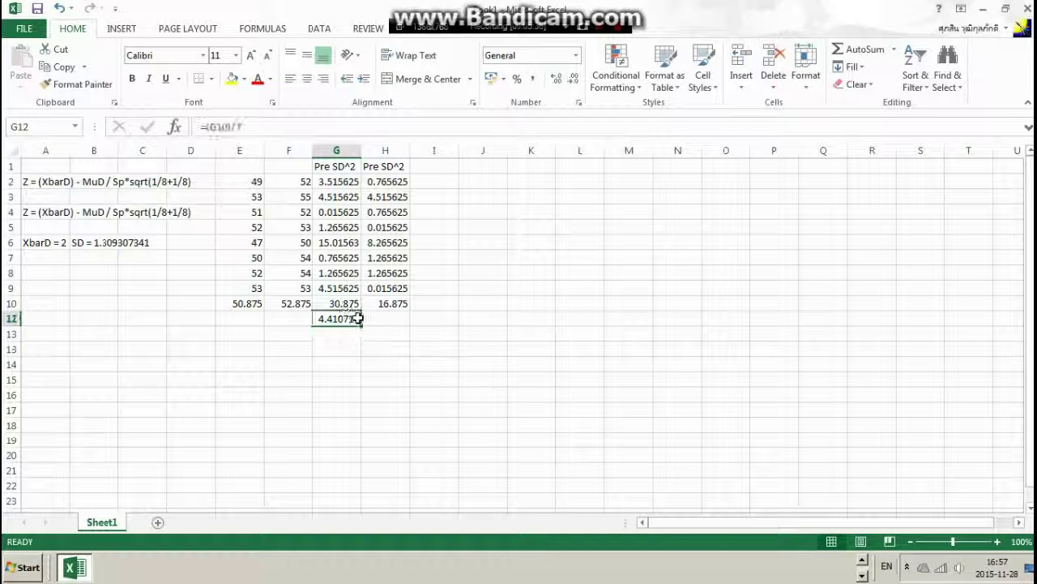
left_click(357, 319)
left_click_drag(361, 328, 401, 329)
left_click(339, 302)
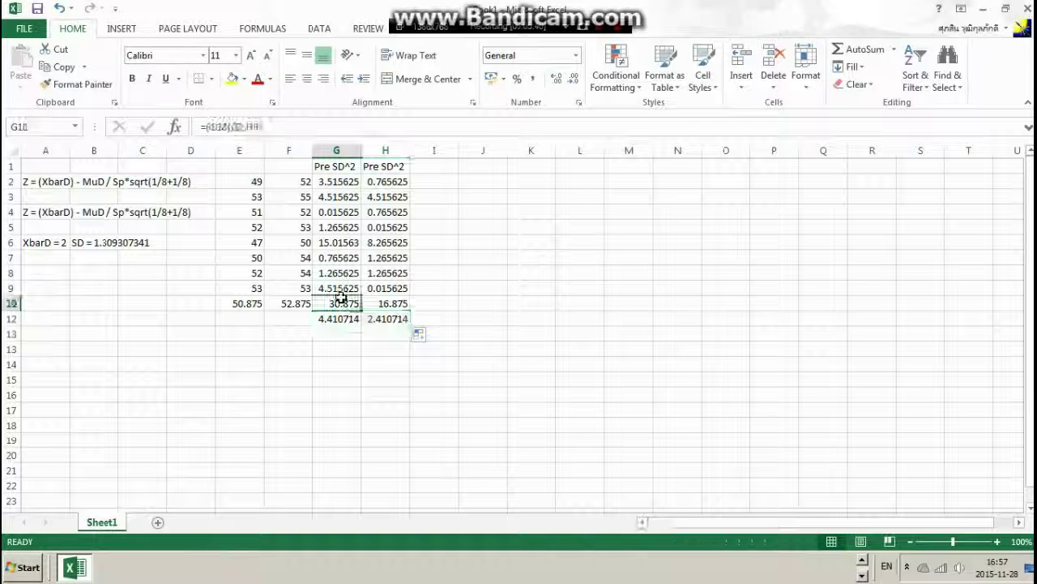
left_click_drag(344, 181, 344, 317)
left_click(344, 319)
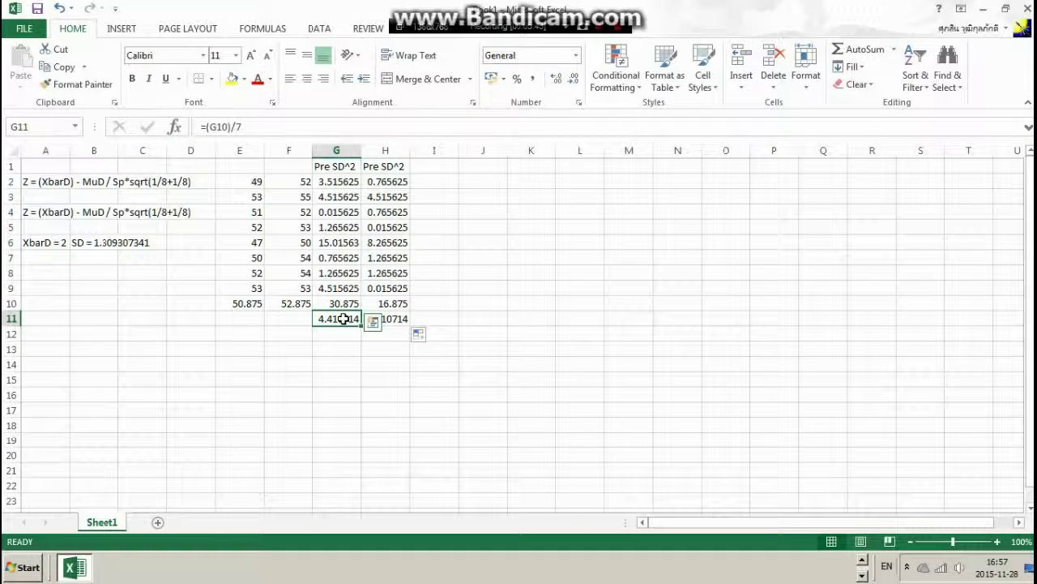
- Calculate the before-weight standard deviation with =SQRT(G11) in G12, and fill the formula across to H12
left_click(326, 338)
left_click(204, 127)
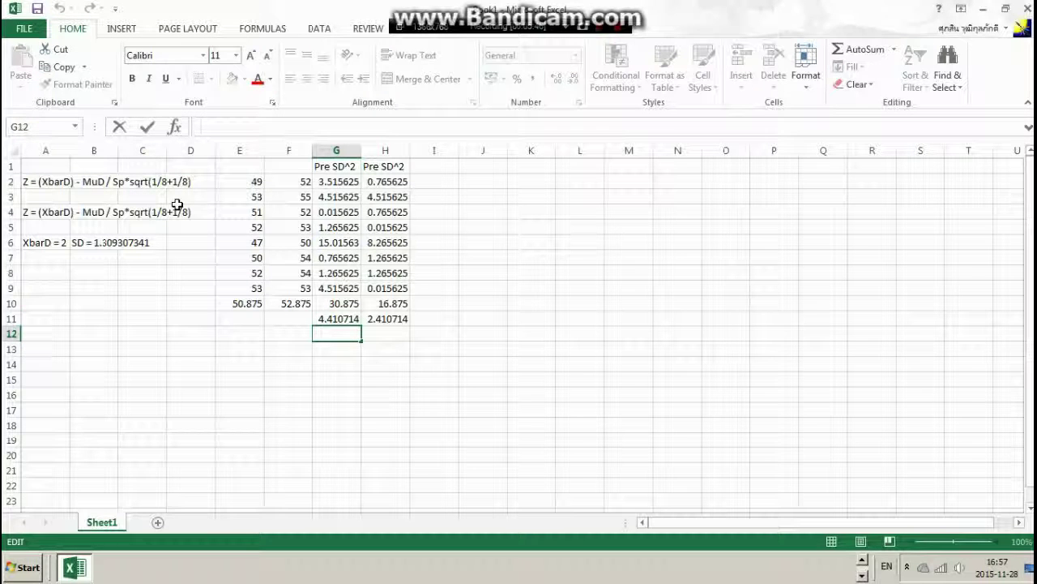
type("=()")
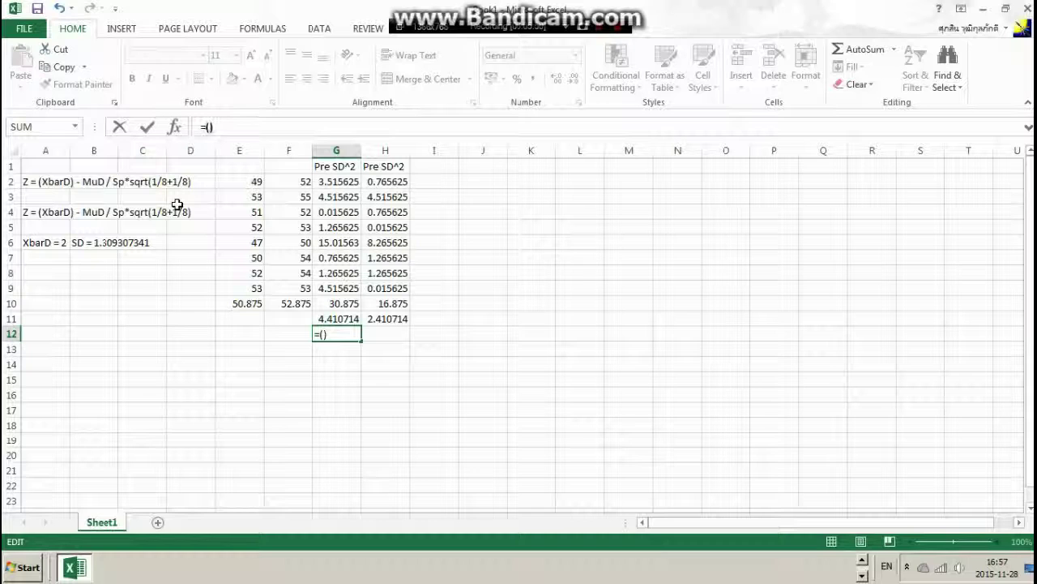
type("sqrt")
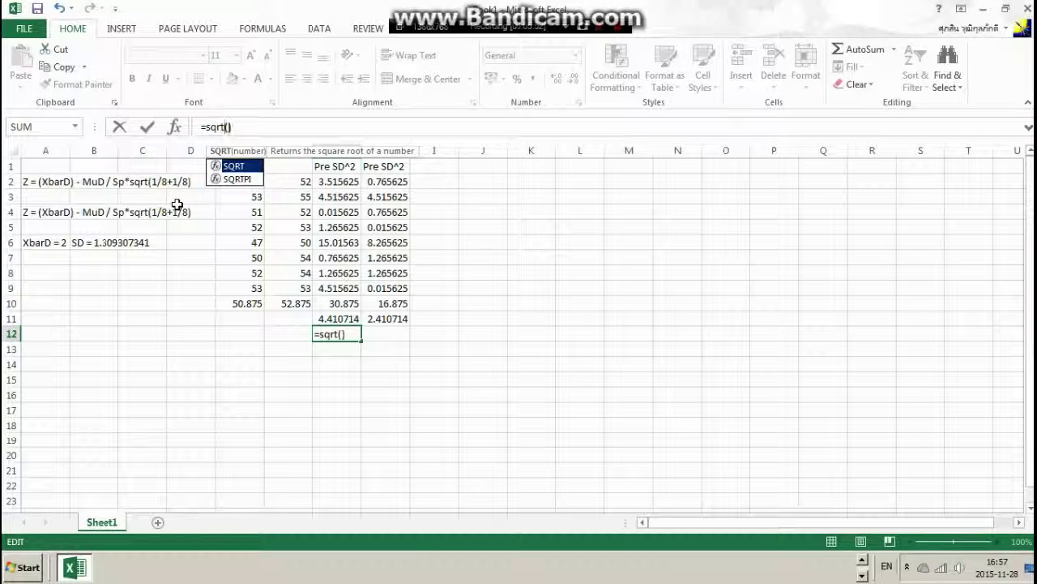
left_click(340, 317)
key("Return")
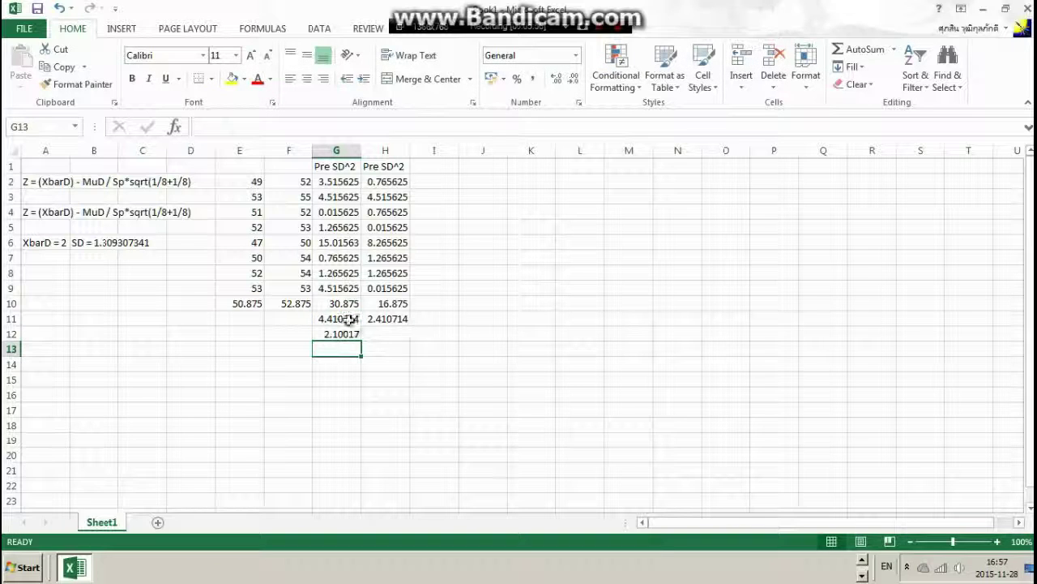
left_click(364, 341)
left_click_drag(361, 341, 387, 337)
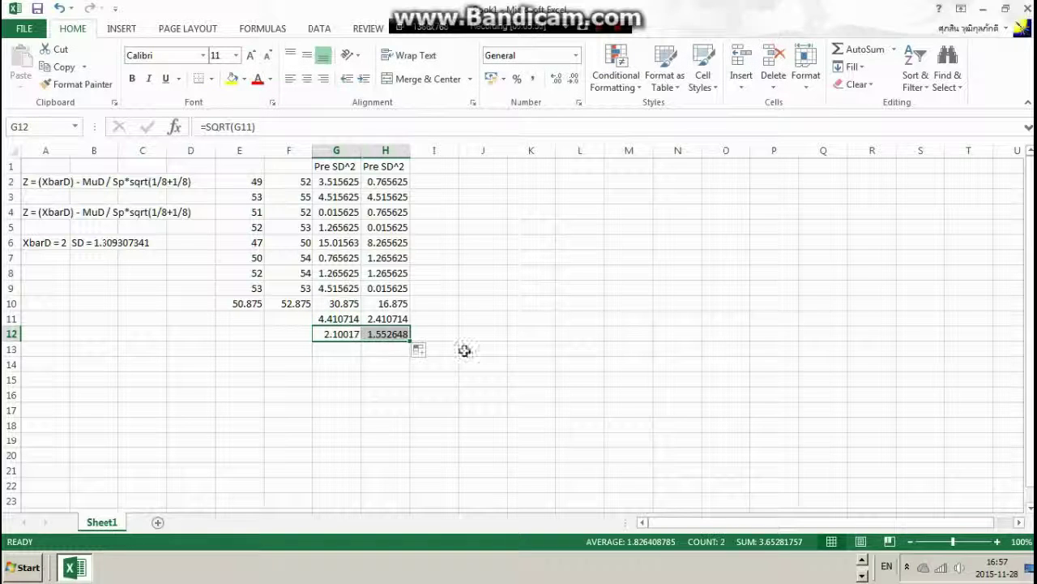
left_click(487, 304)
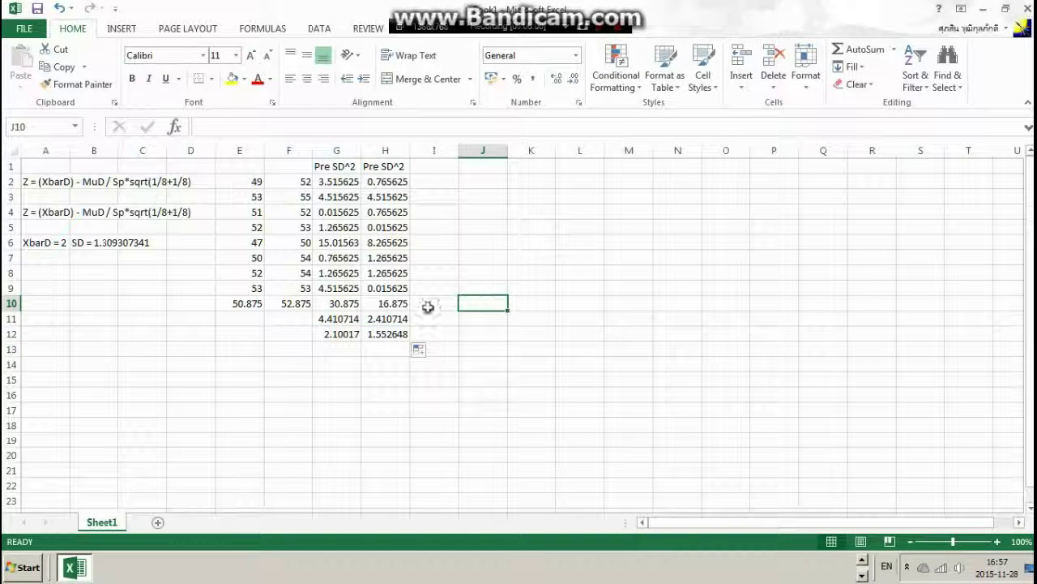
left_click(610, 259)
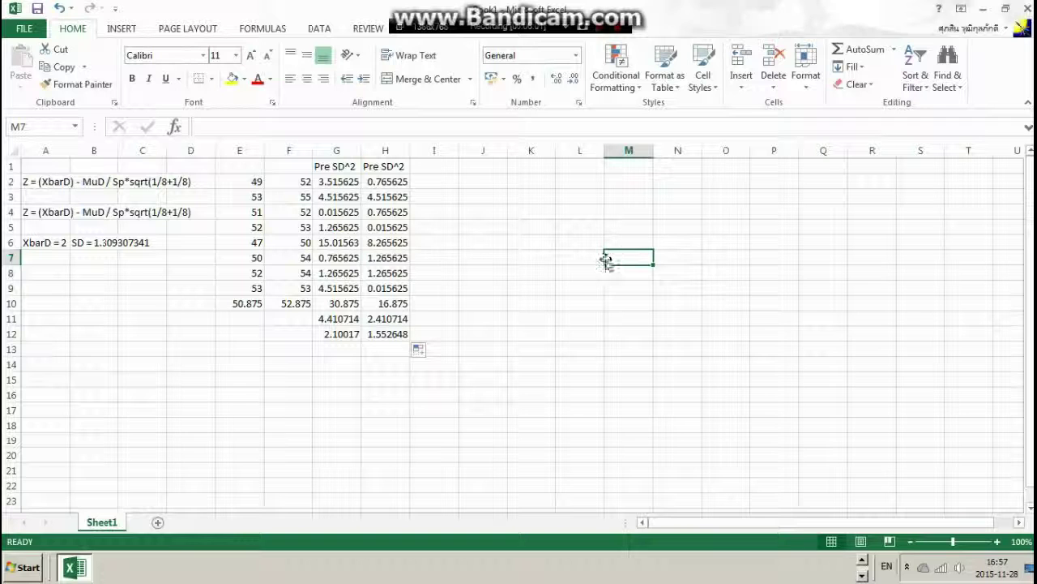
left_click(388, 317)
left_click(347, 320)
left_click(343, 337)
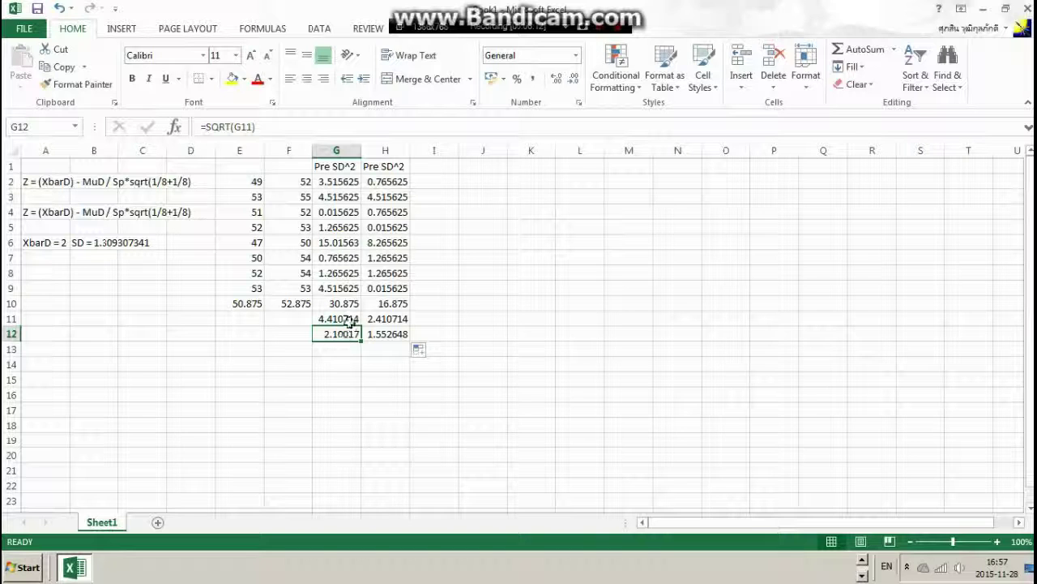
left_click(343, 318)
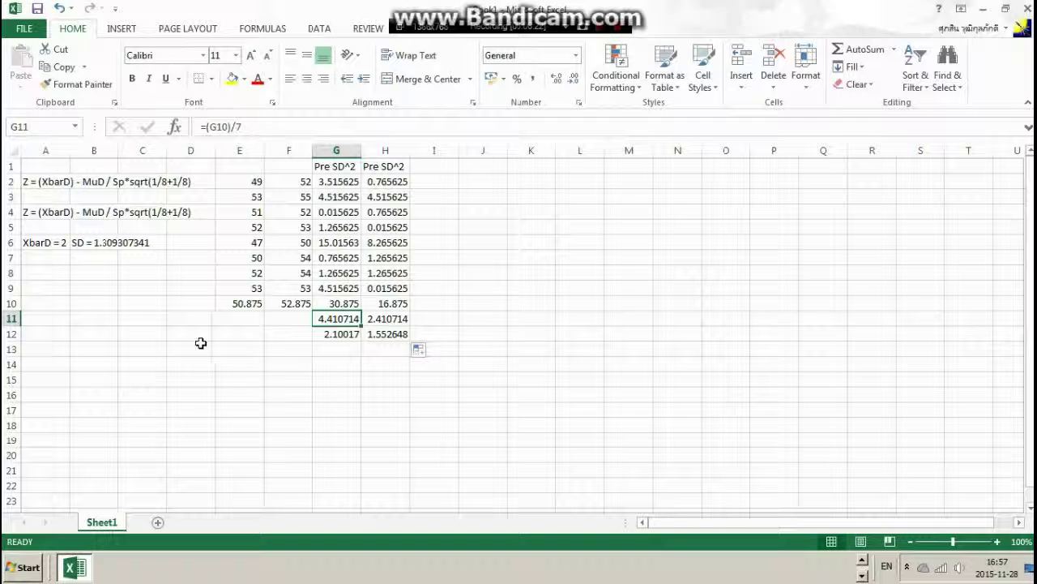
double_click(486, 316)
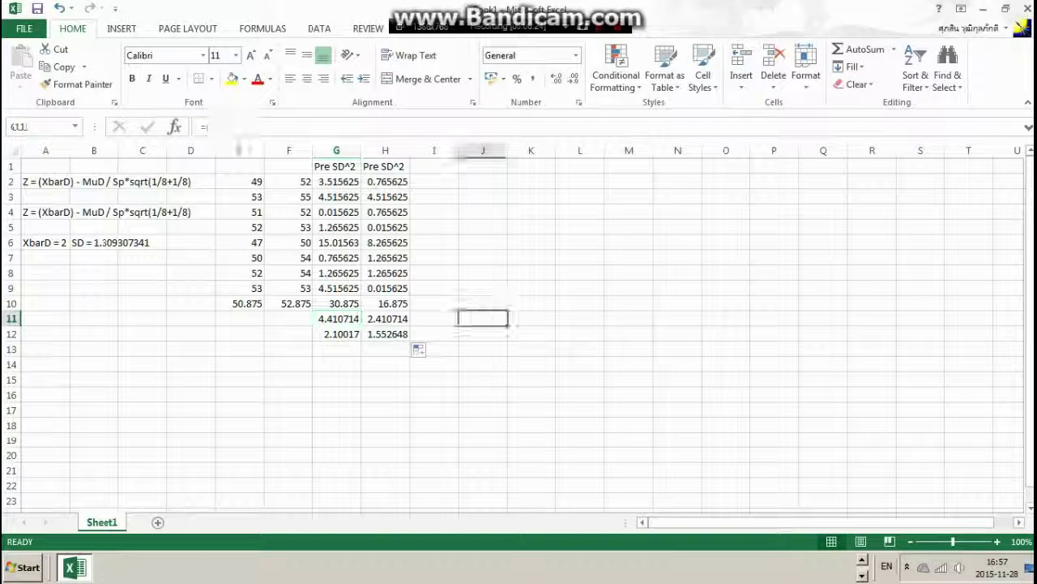
type("S")
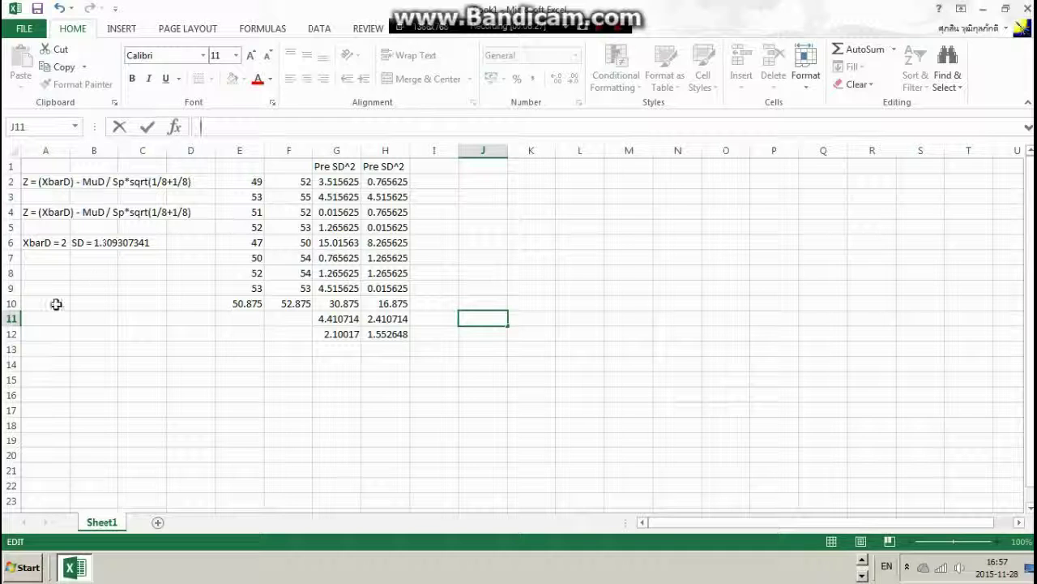
left_click(343, 319)
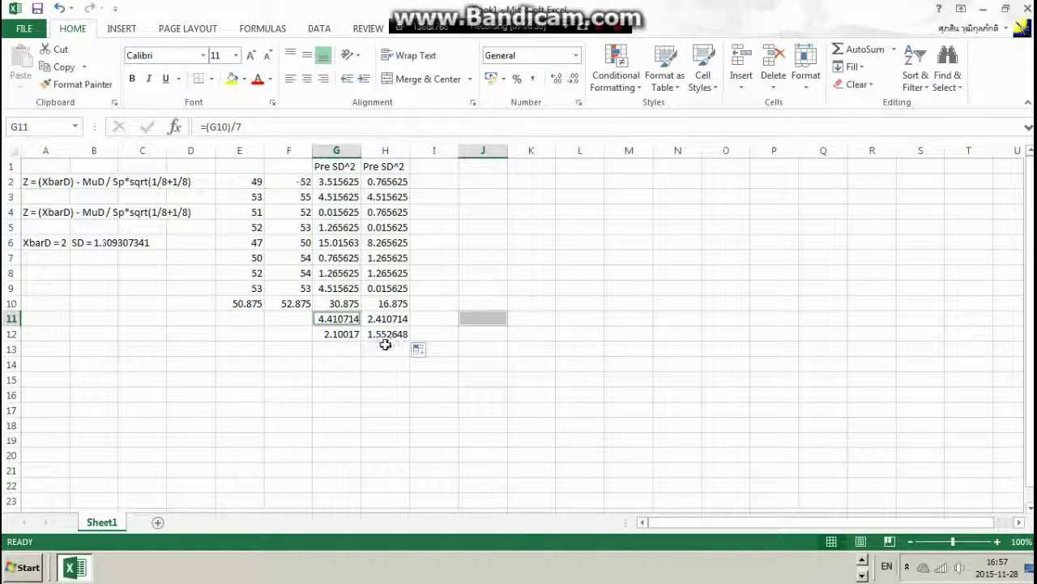
left_click(522, 288)
- Divide the before-weight variance by the sample size with =G11/8 in J11, and fill the formula across to K11
left_click(491, 316)
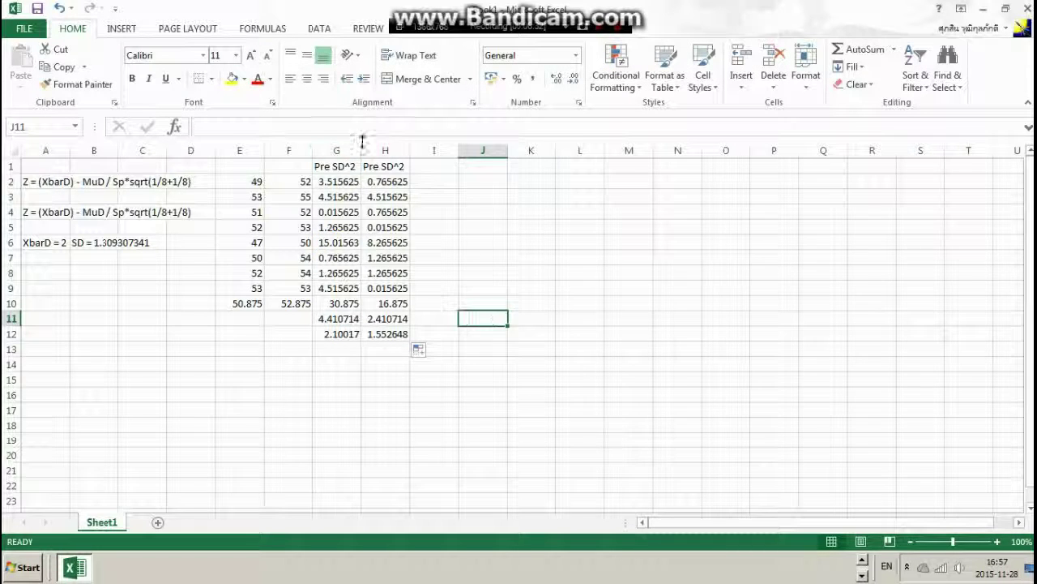
type("=")
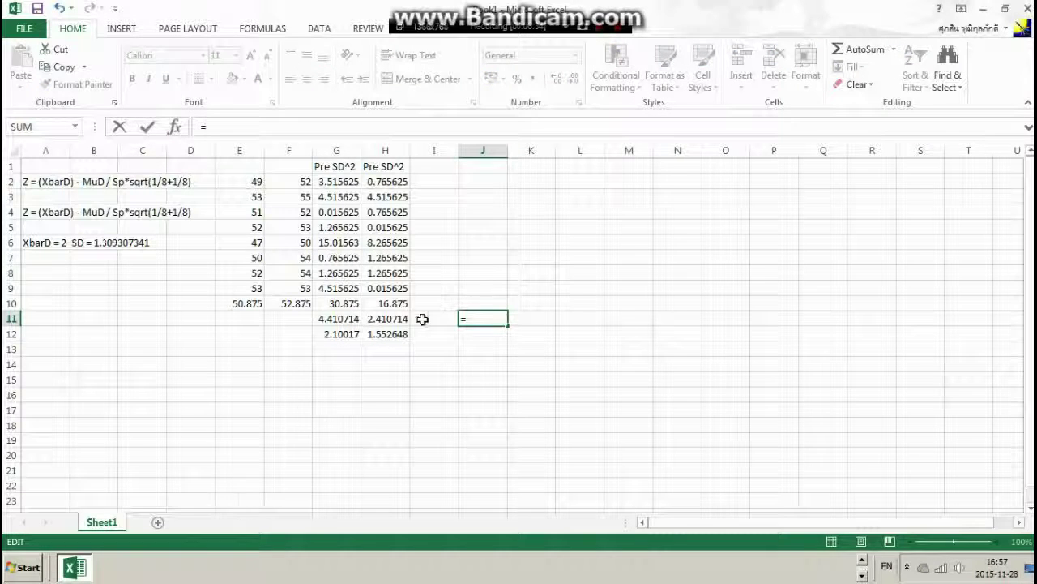
left_click(332, 319)
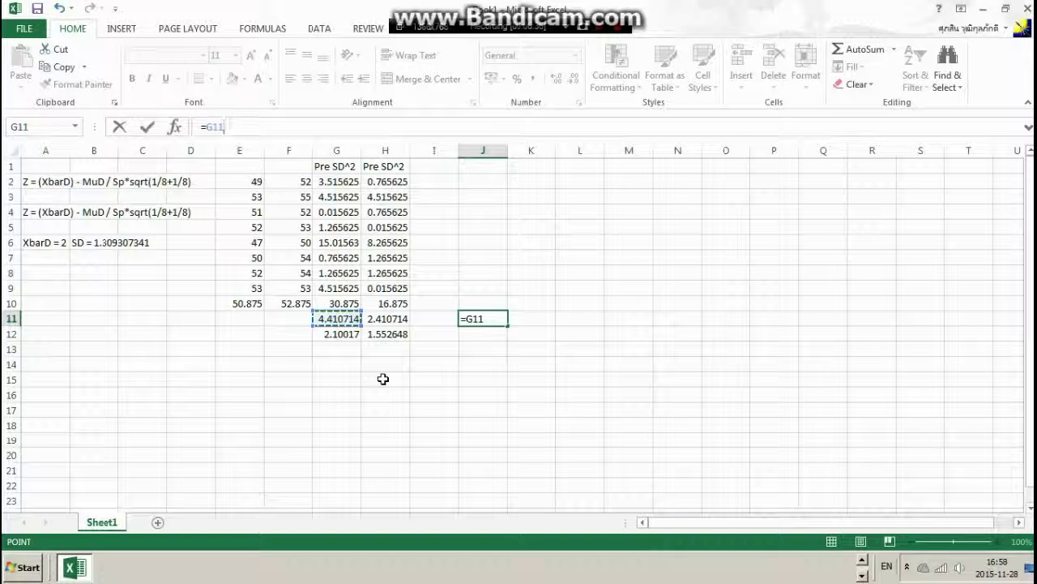
type("/8")
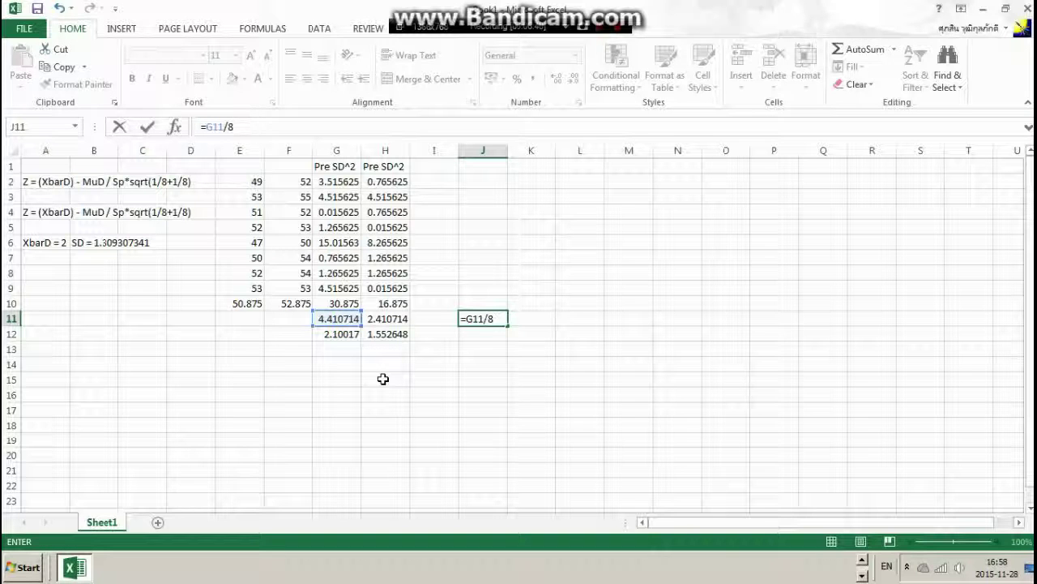
key("Return")
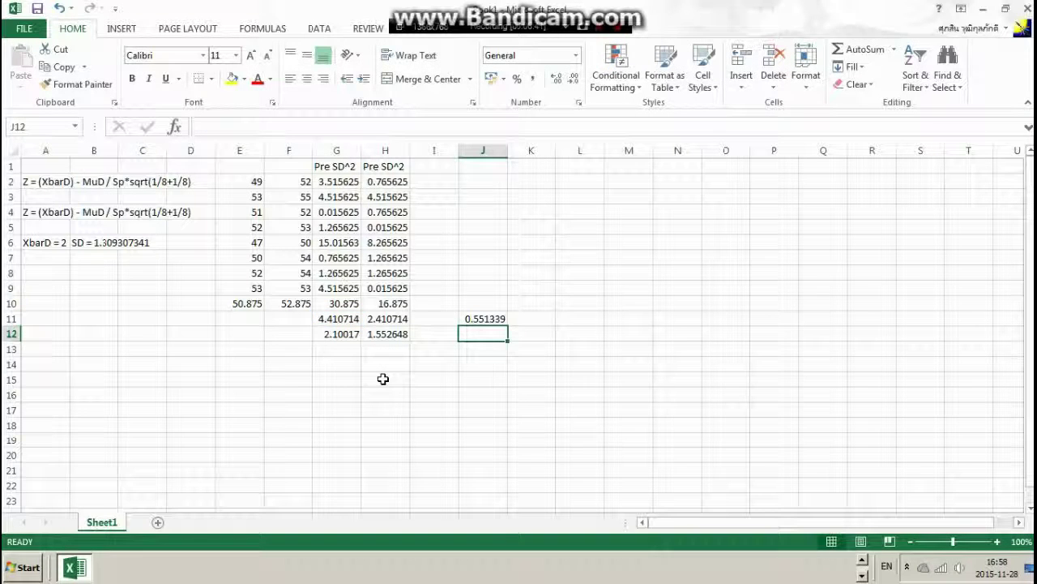
left_click(496, 318)
left_click_drag(508, 325, 532, 320)
left_click(486, 318)
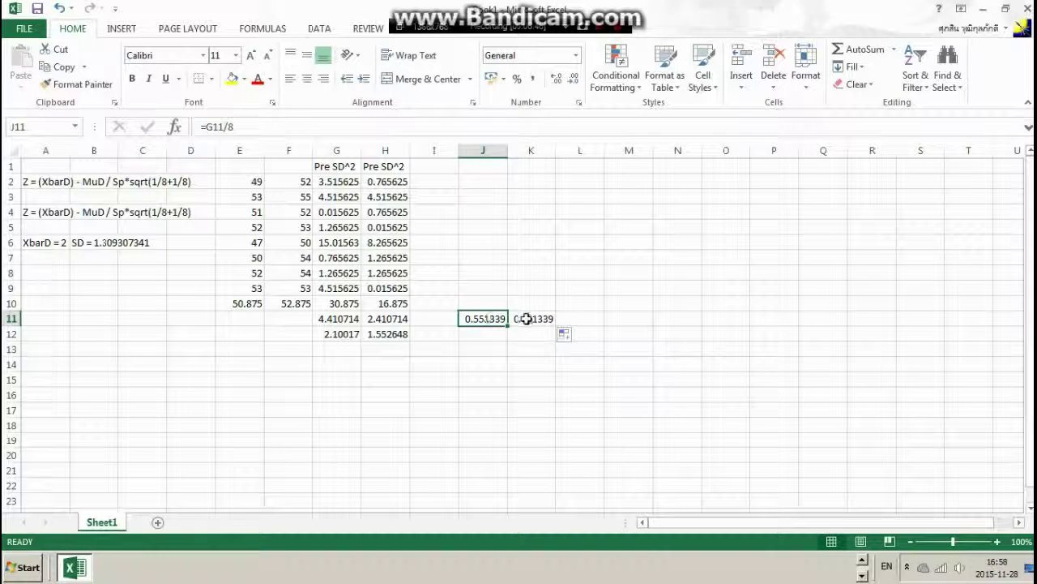
left_click(527, 318)
- Add the two divided variances with =(J11+K11) in J12
left_click(483, 328)
type("+")
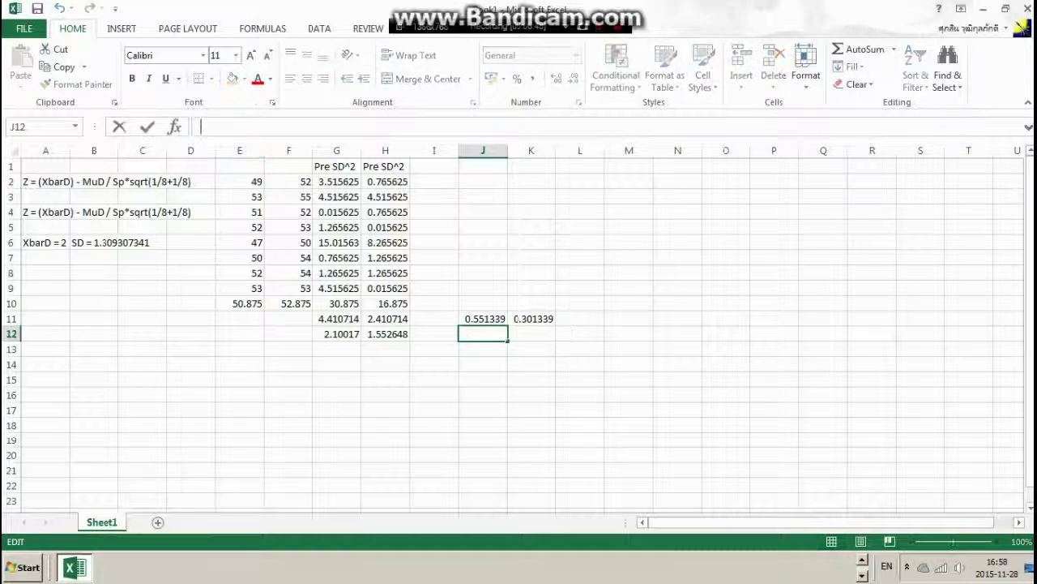
type("(")
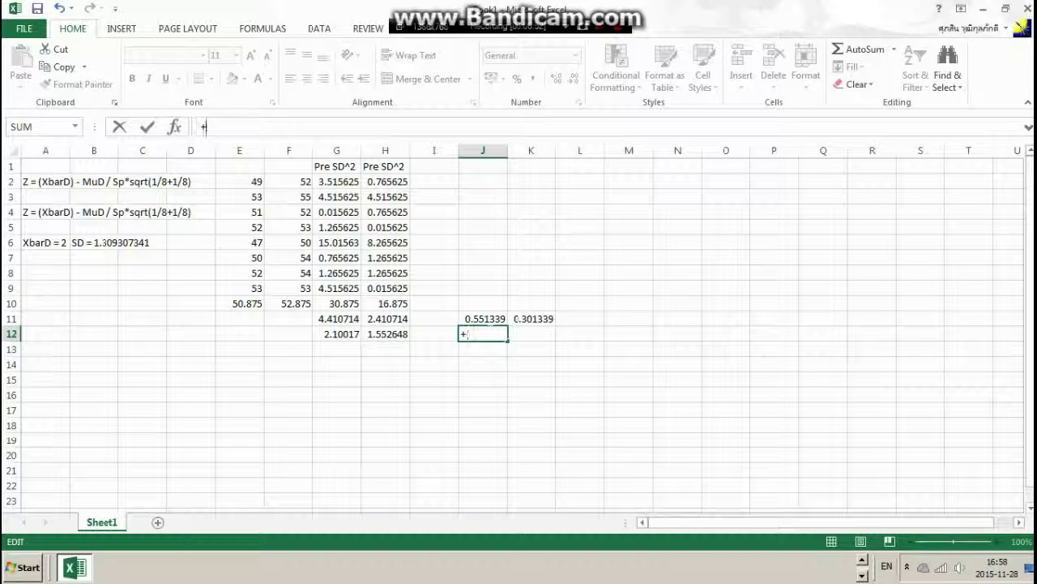
key("BackSpace")
key("BackSpace")
type("=(j11+k11")
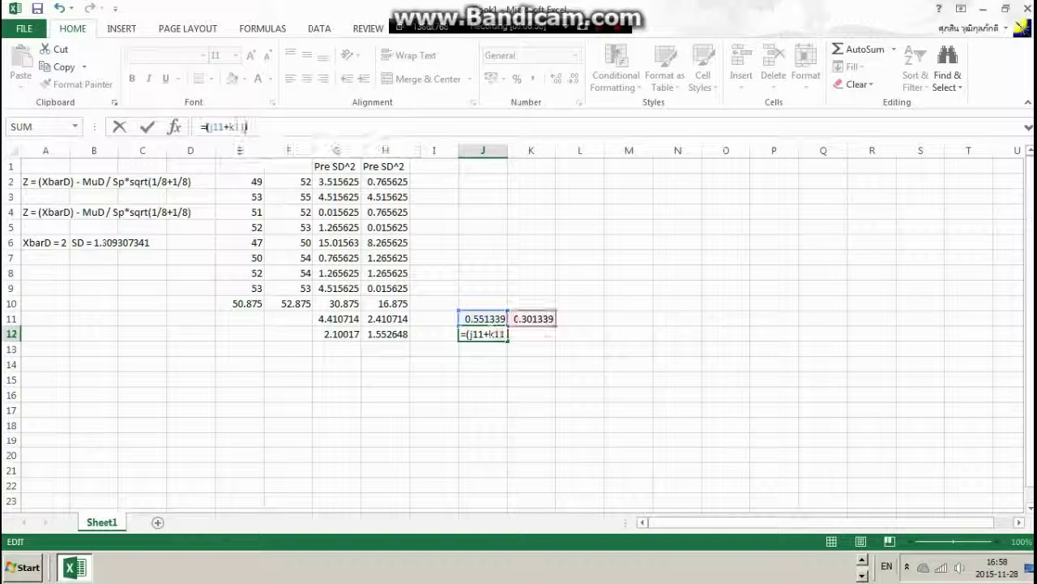
key("Return")
left_click(489, 329)
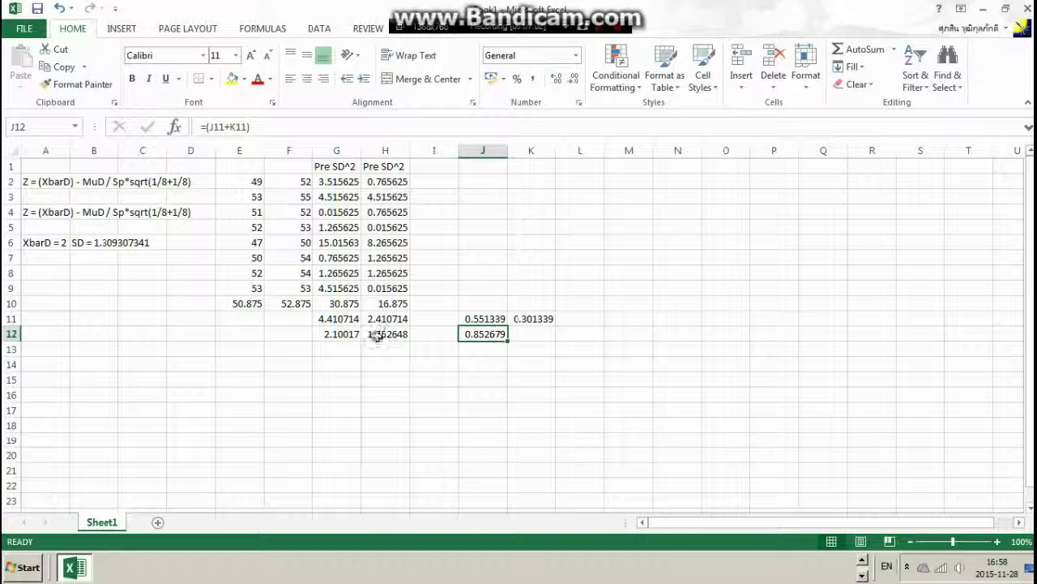
- Enter the incomplete square-root formula =(sqrt) in J13, beneath the sum of the divided variances
left_click(461, 346)
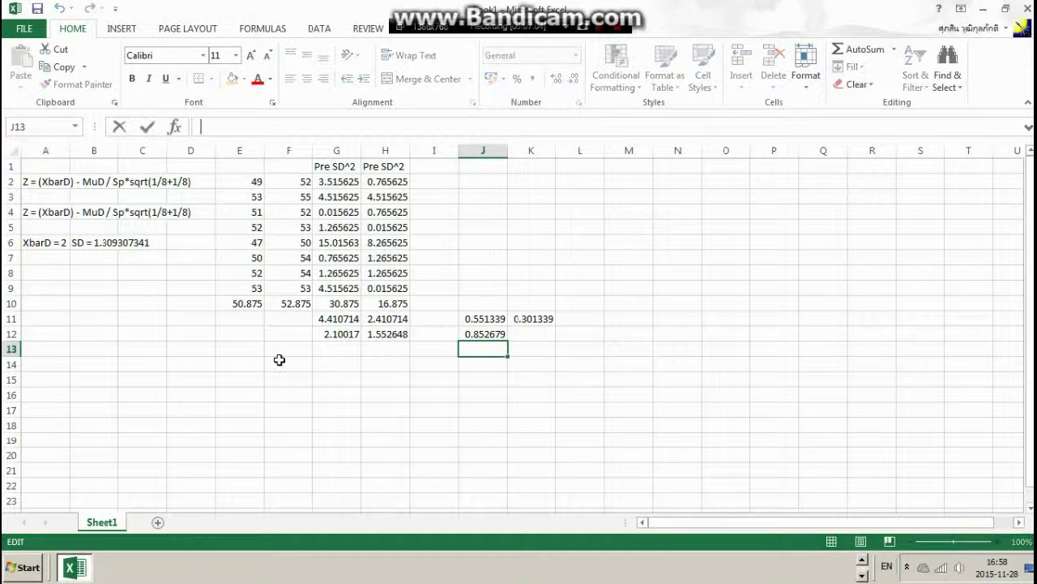
type("=()")
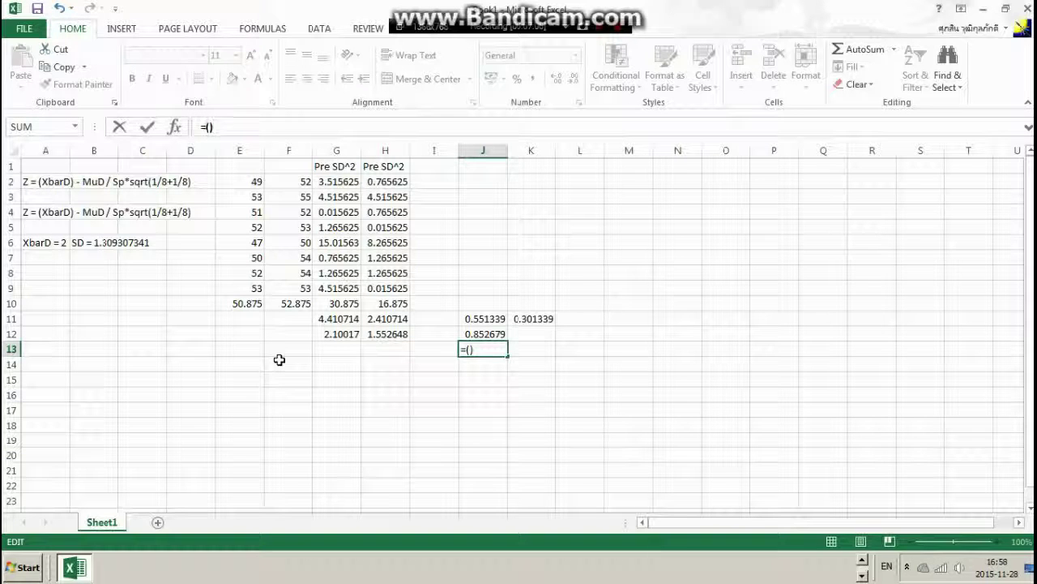
type("sqrt")
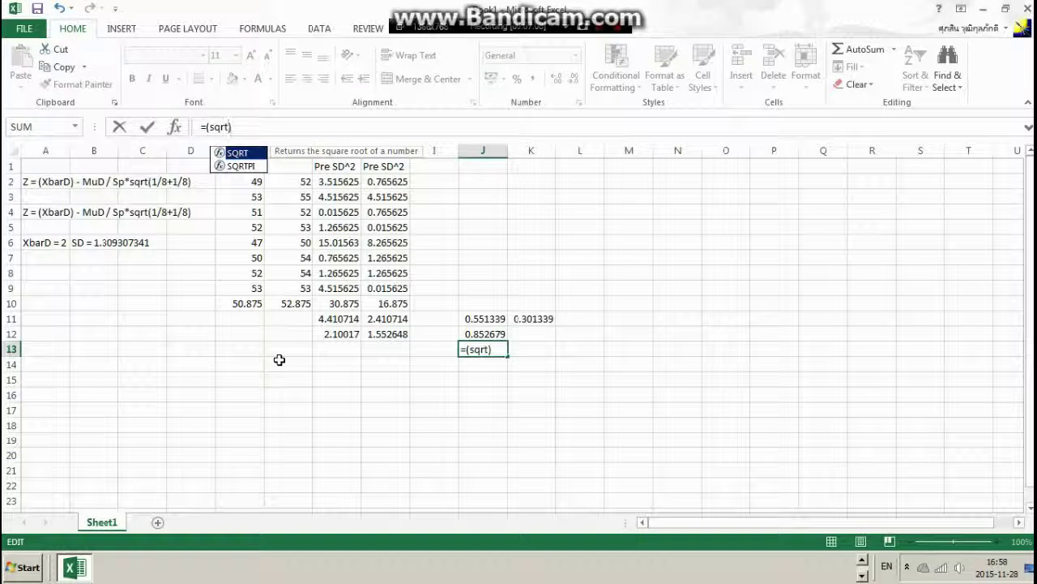
left_click(493, 335)
left_click(493, 351)
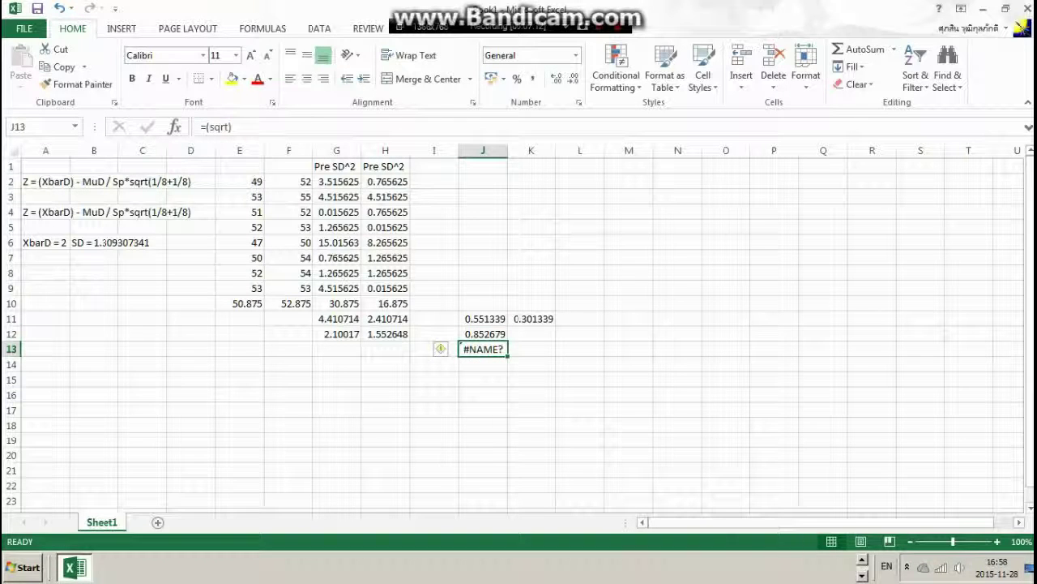
- Correct the J13 formula to =SQRT(J12)
left_click(205, 127)
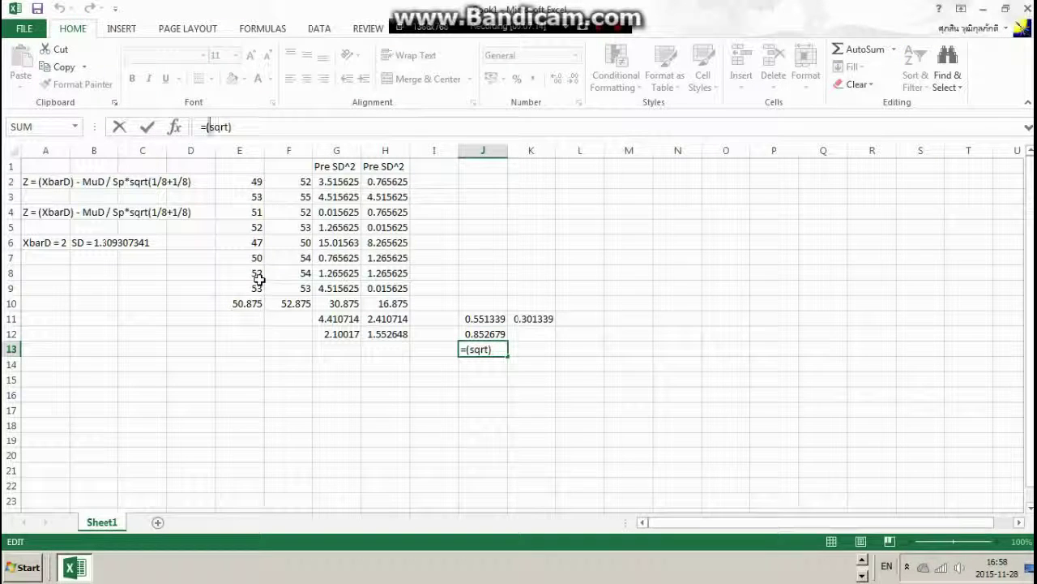
key("Delete")
key("Right")
key("Right")
key("Right")
key("Right")
type("(")
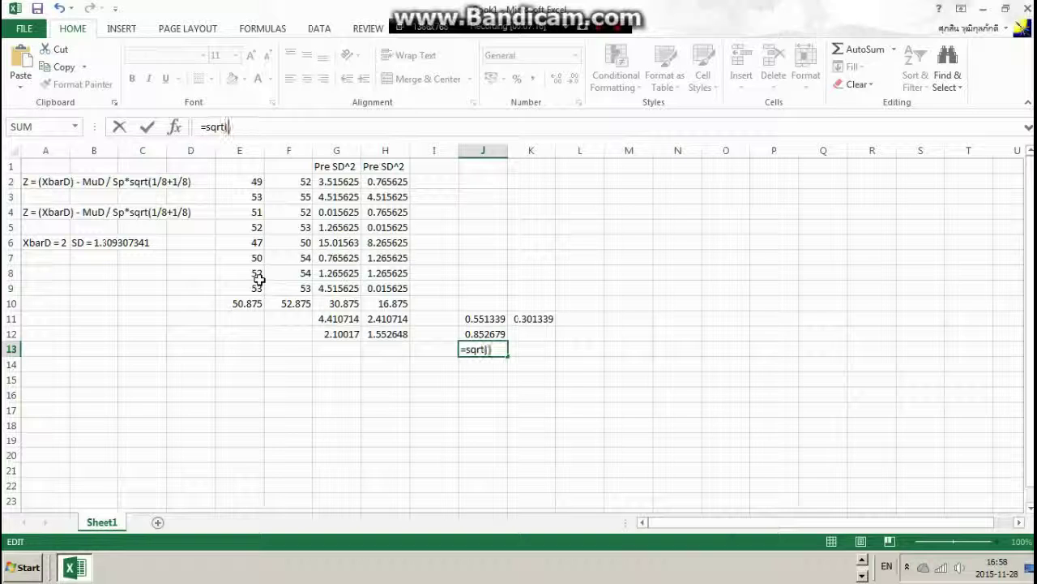
left_click(478, 334)
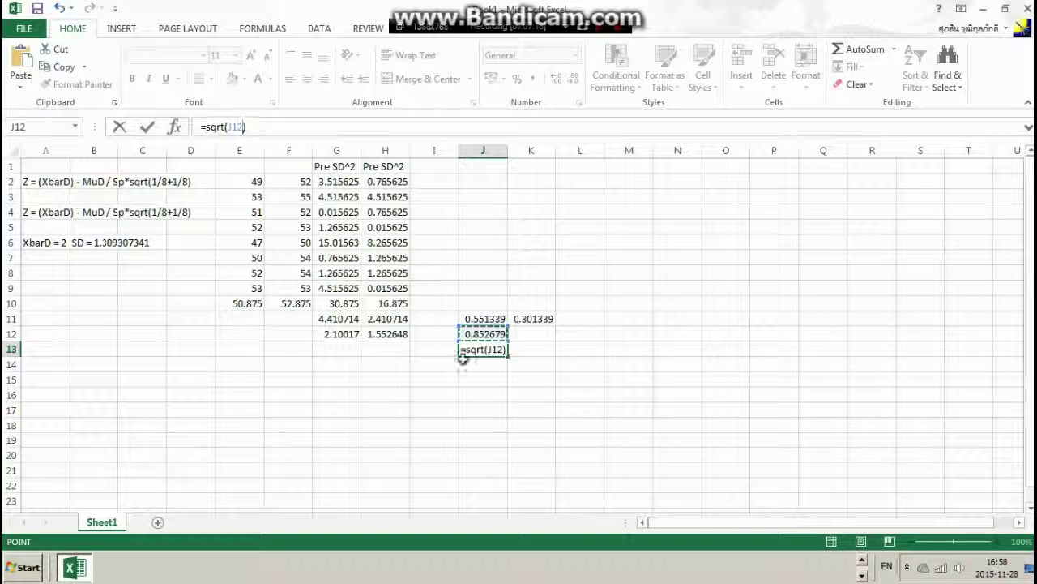
key("Return")
left_click(495, 349)
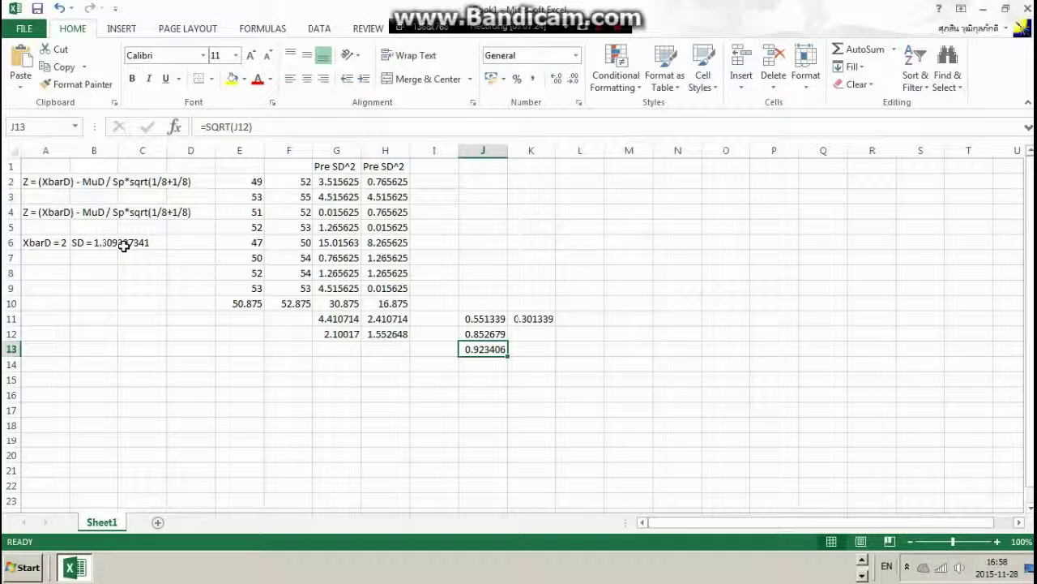
- Switch to 1-51.pdf in Foxit Reader and examine the confidence-interval formula choices of question 7
key("alt+Tab")
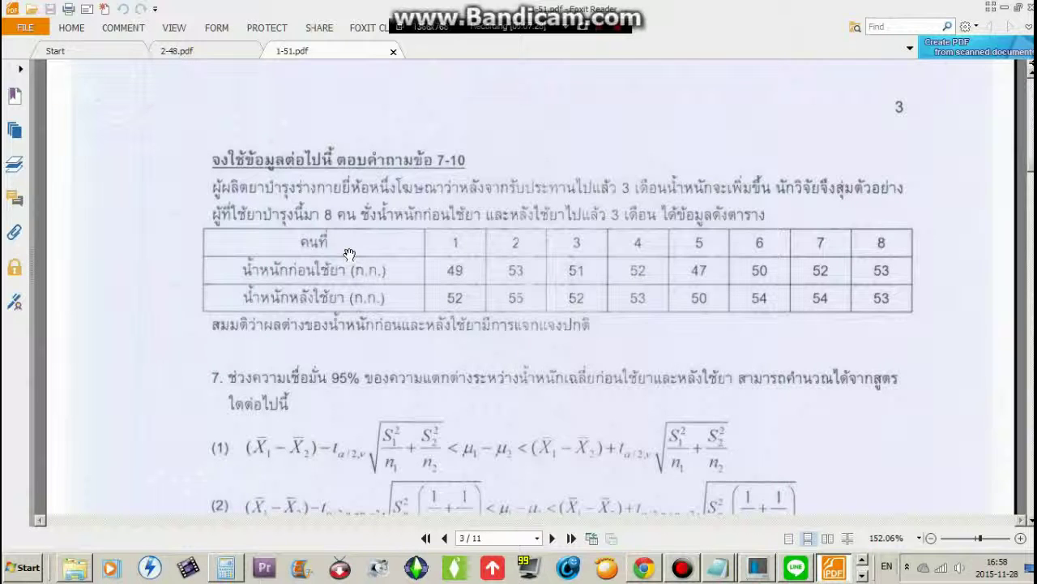
scroll(348, 254, "down", 5)
key("alt+Tab")
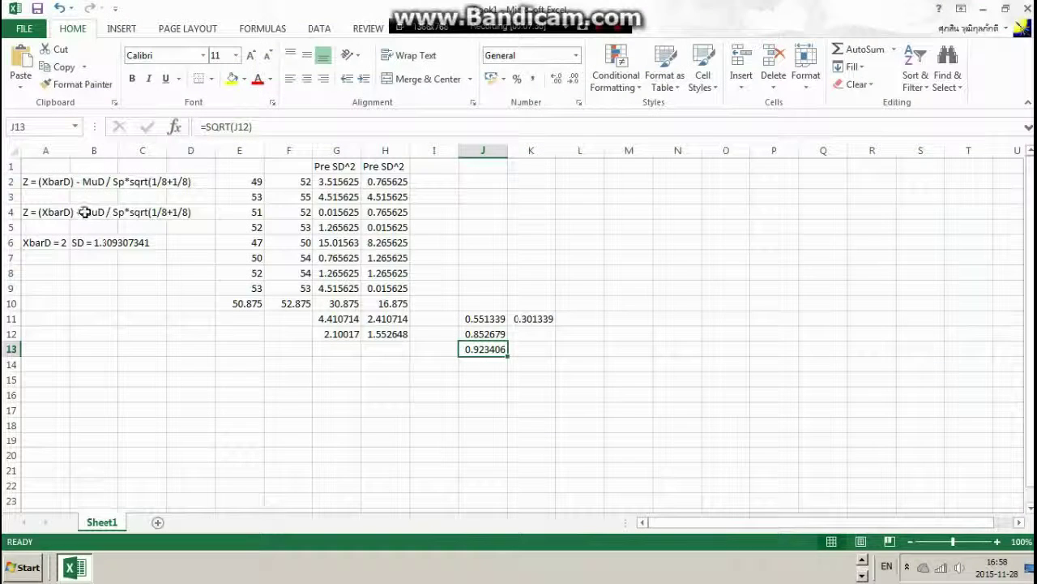
key("alt+Tab")
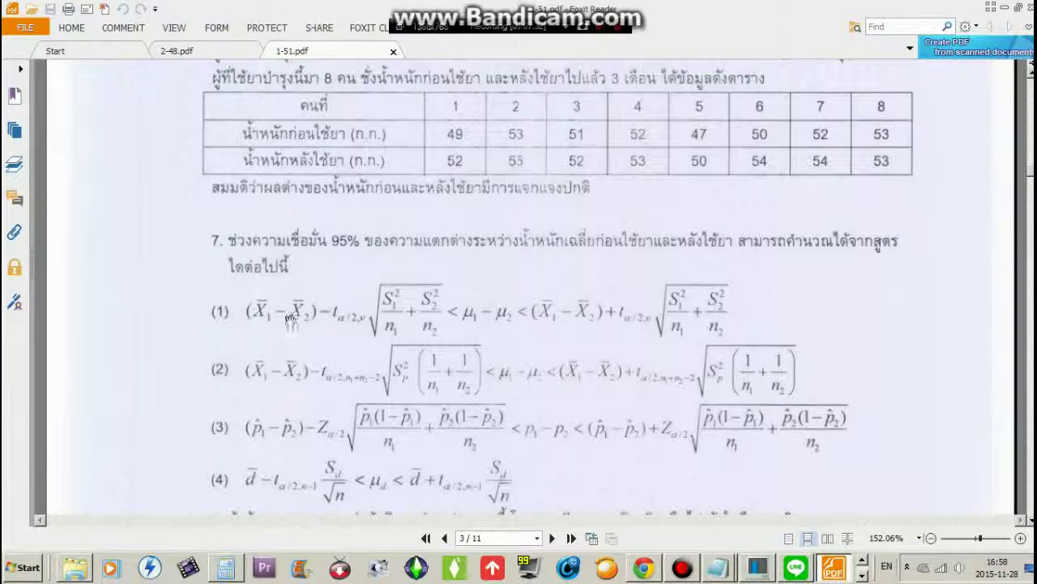
- Check question 7's four confidence-interval formulas against the square-root calculation in the Excel worksheet
scroll(290, 318, "down", 3)
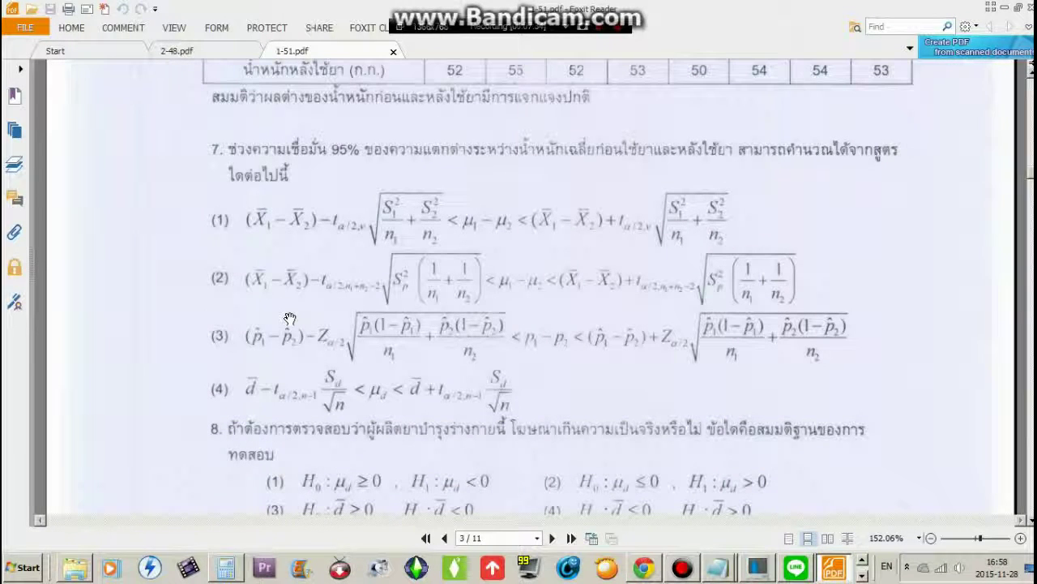
scroll(363, 260, "up", 1)
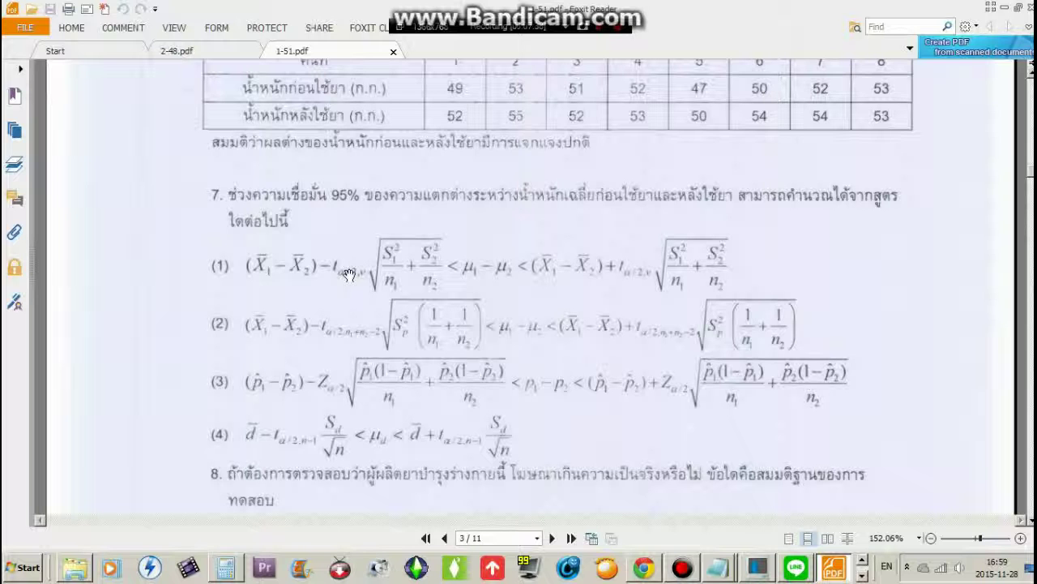
scroll(347, 273, "up", 1)
scroll(347, 284, "down", 1)
key("alt+Tab")
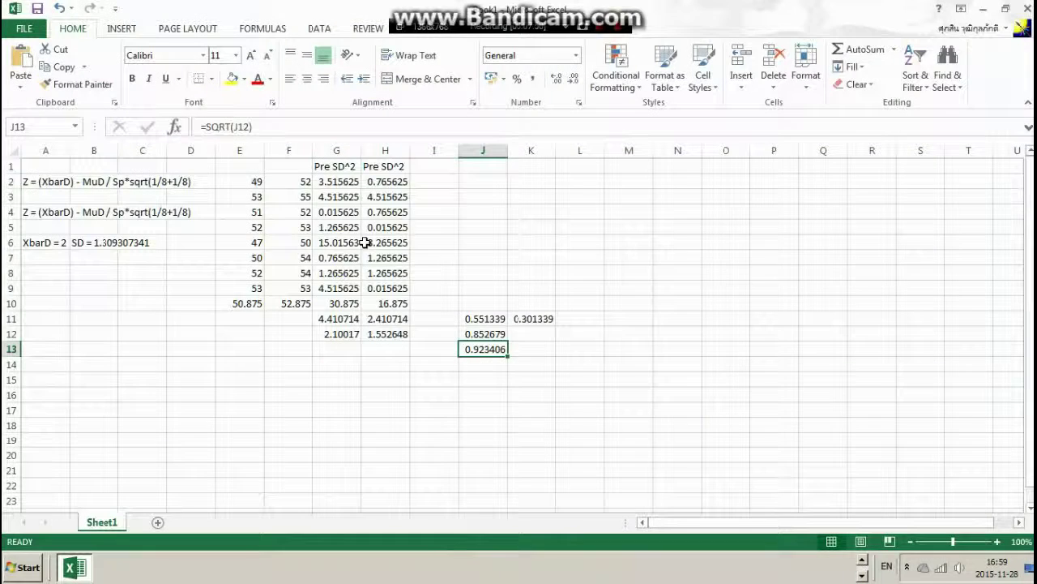
key("alt+Tab")
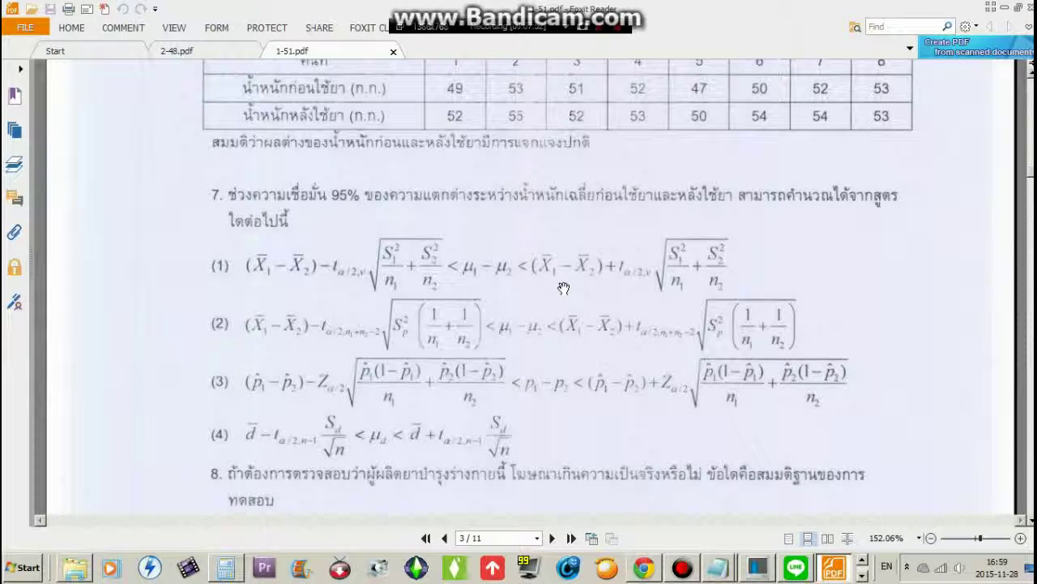
- Switch to the Excel worksheet and note the degrees of freedom as Df = 16 in A8
key("alt+Tab")
left_click(53, 269)
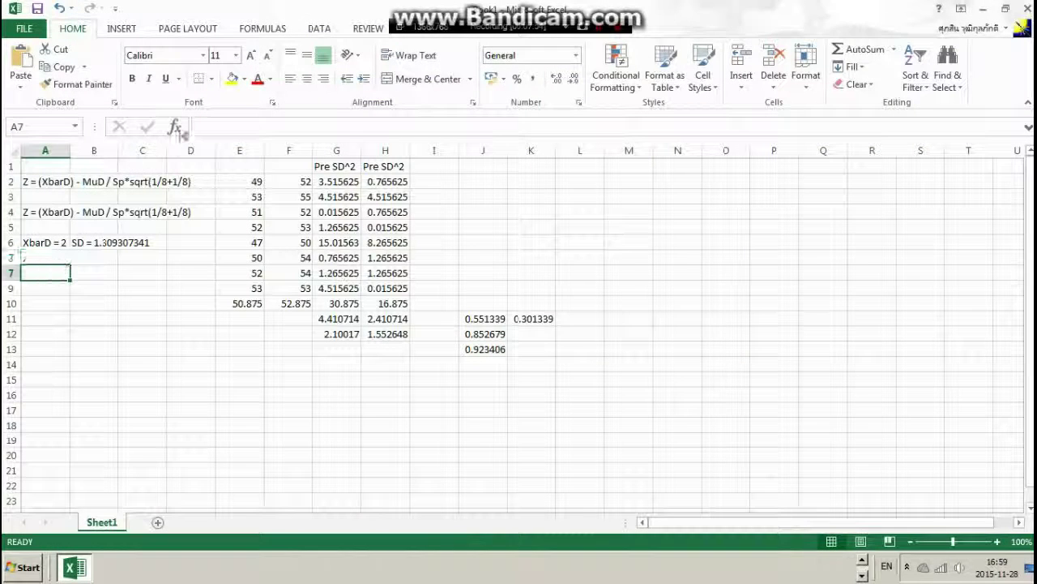
type("Df =")
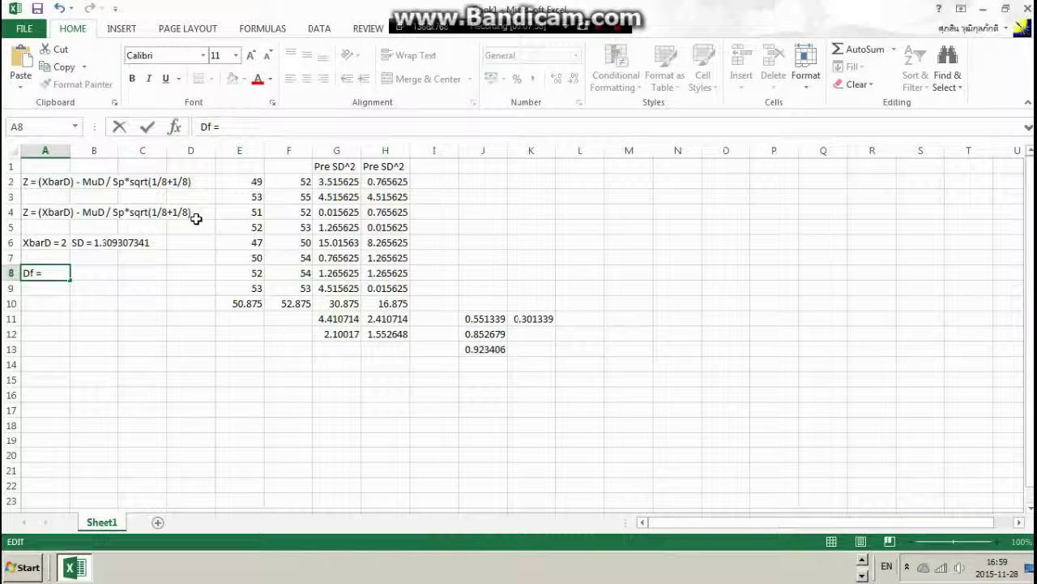
type(" 18")
type("18")
key("Return")
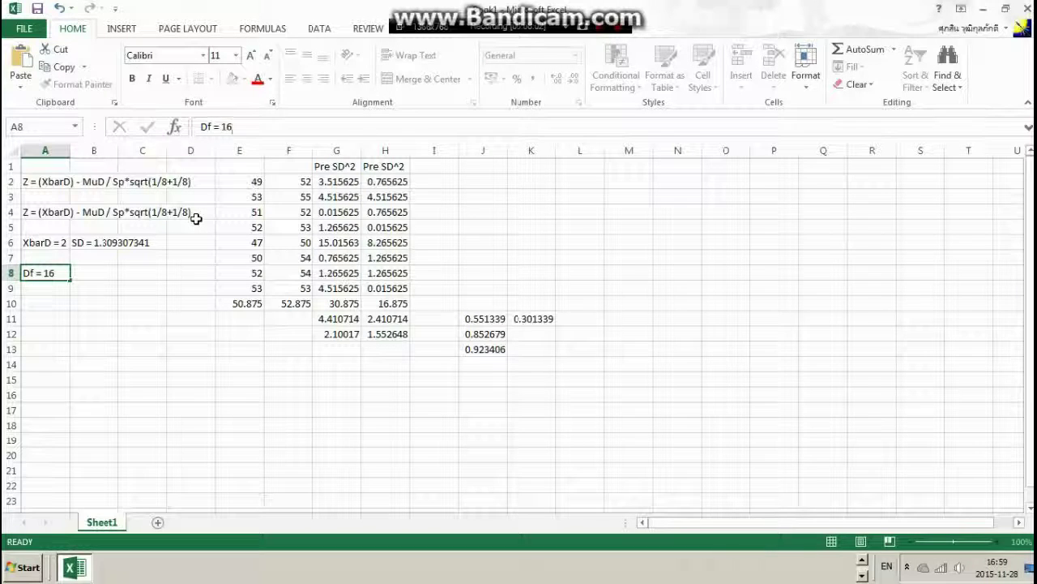
- Recheck the question 7 formulas in the PDF and enter Alpha/2 =0.025 in B8 of the Excel worksheet
key("alt+Tab")
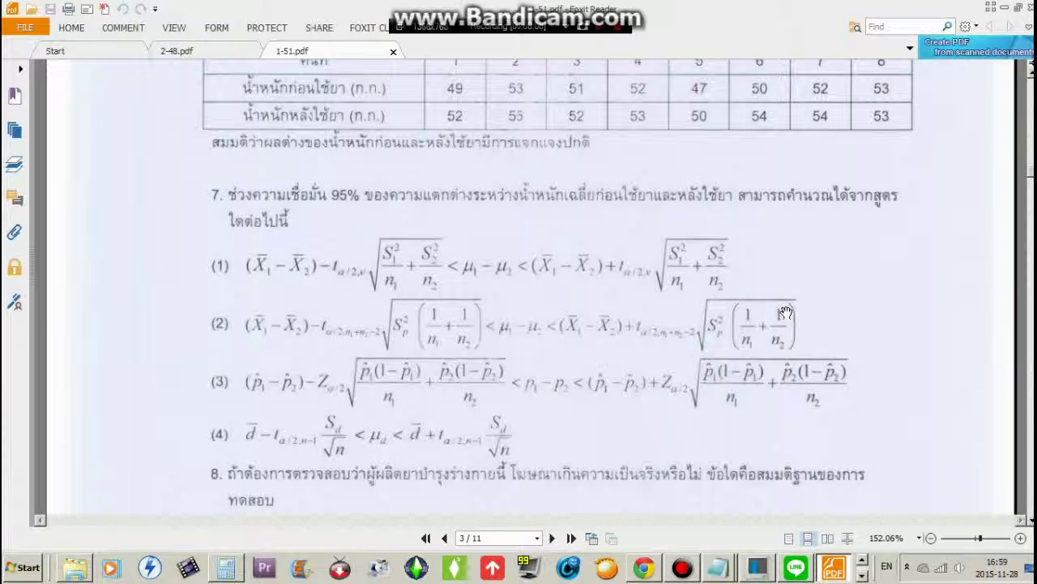
key("alt+Tab")
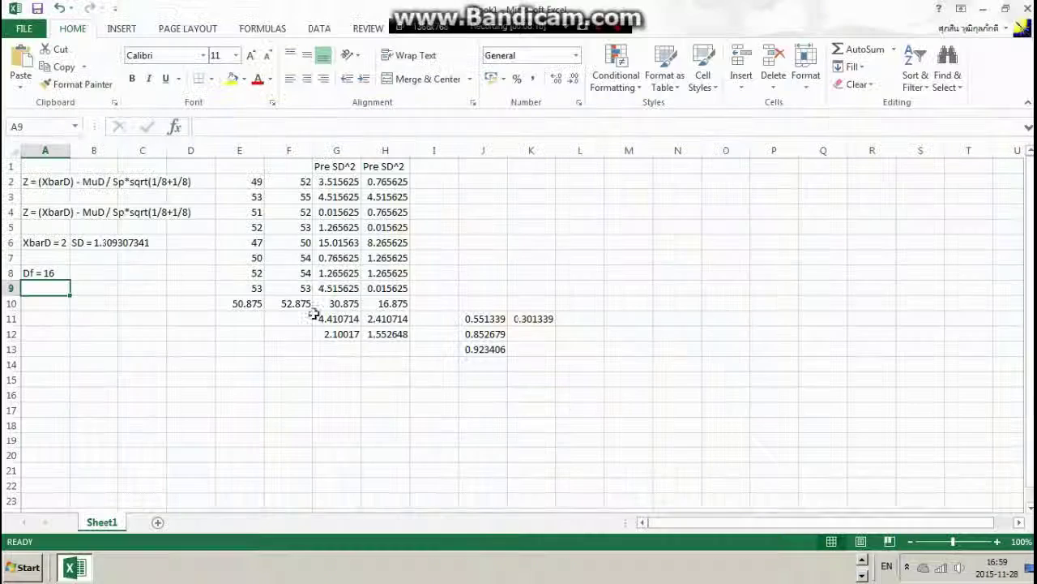
left_click(94, 285)
double_click(94, 274)
key("alt+Tab")
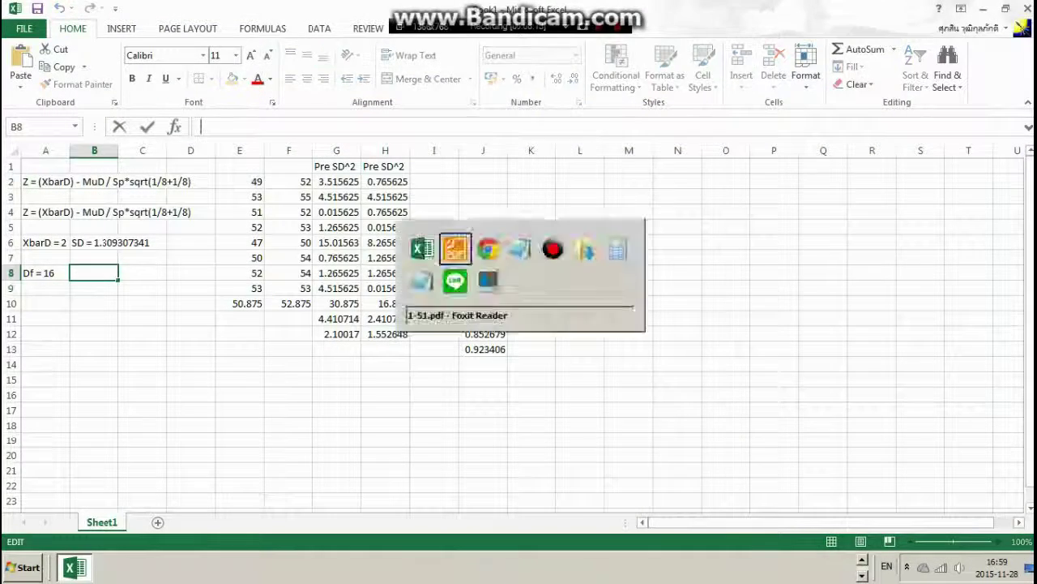
key("alt+Tab")
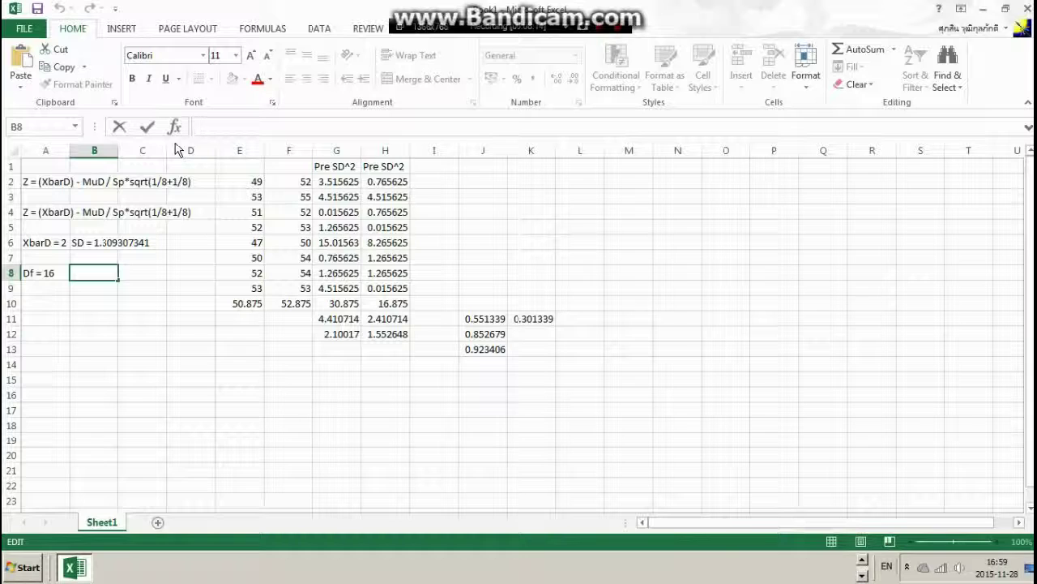
type("Alpha")
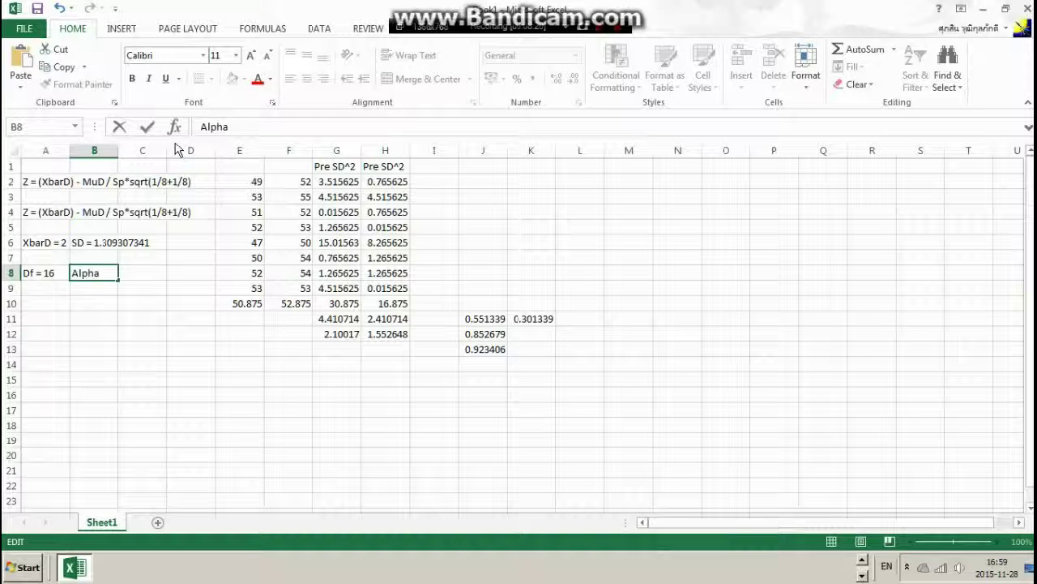
type(" /2 =0.0")
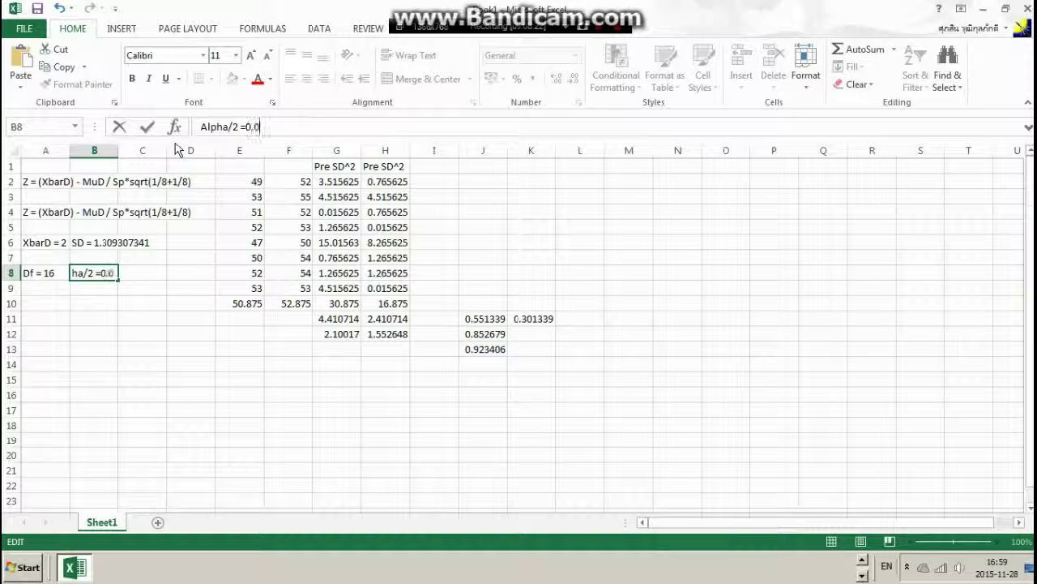
type("25")
key("Return")
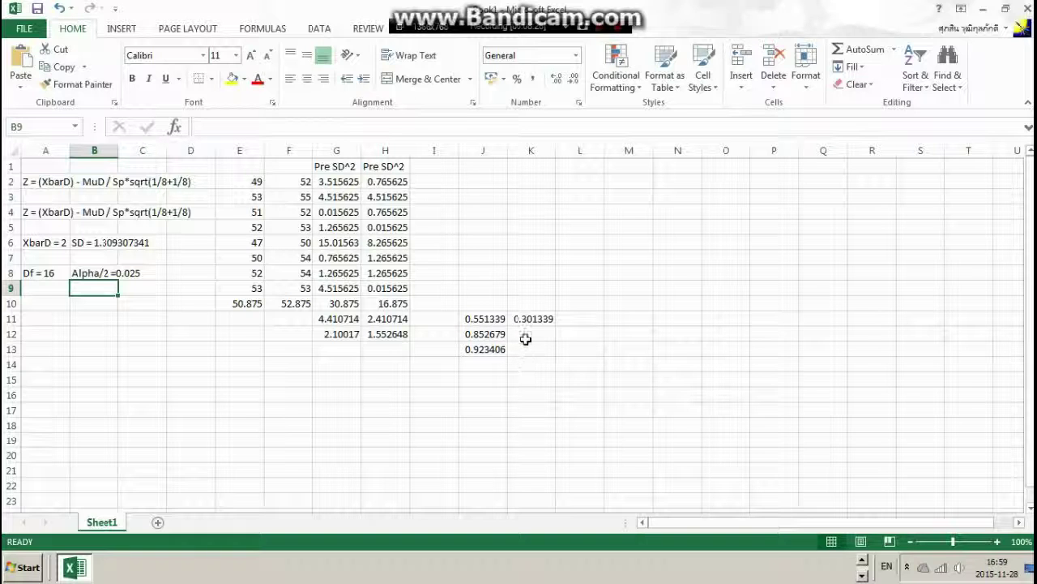
- Enter 2- in A10 as the start of the confidence-interval expression
left_click(501, 334)
left_click(483, 362)
left_click(490, 347)
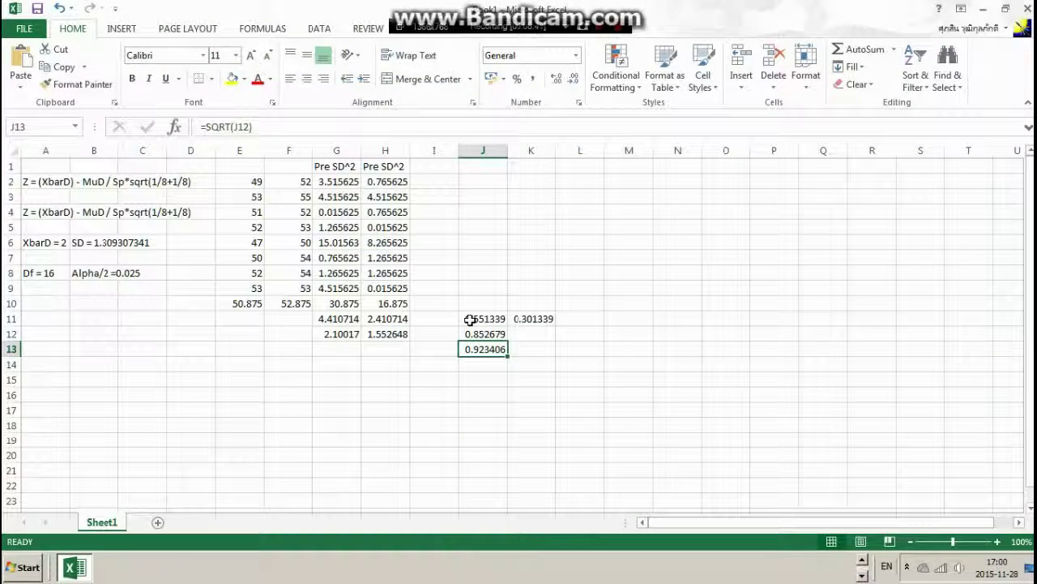
key("ctrl+c")
left_click(42, 300)
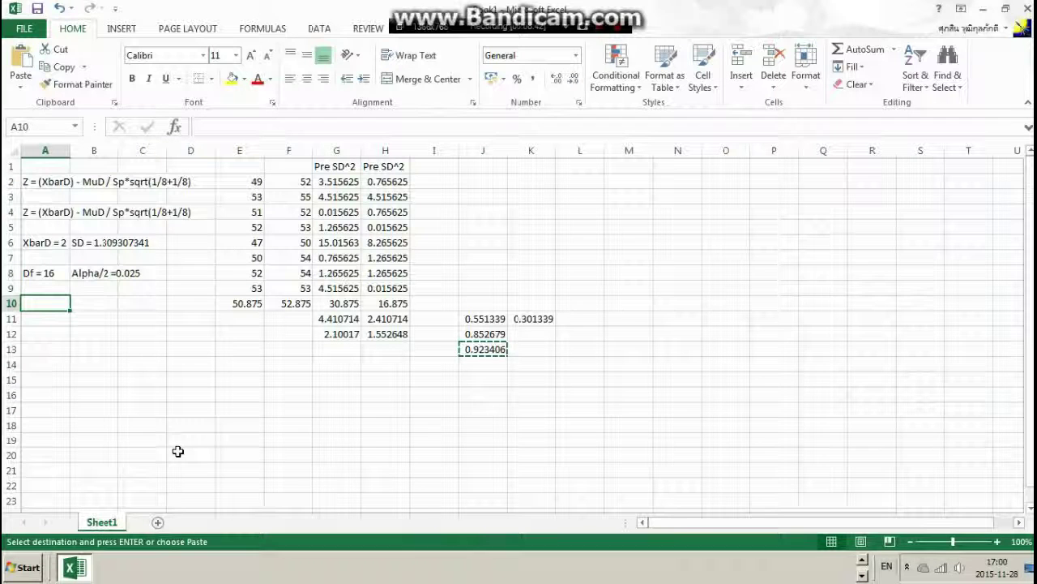
type("2-")
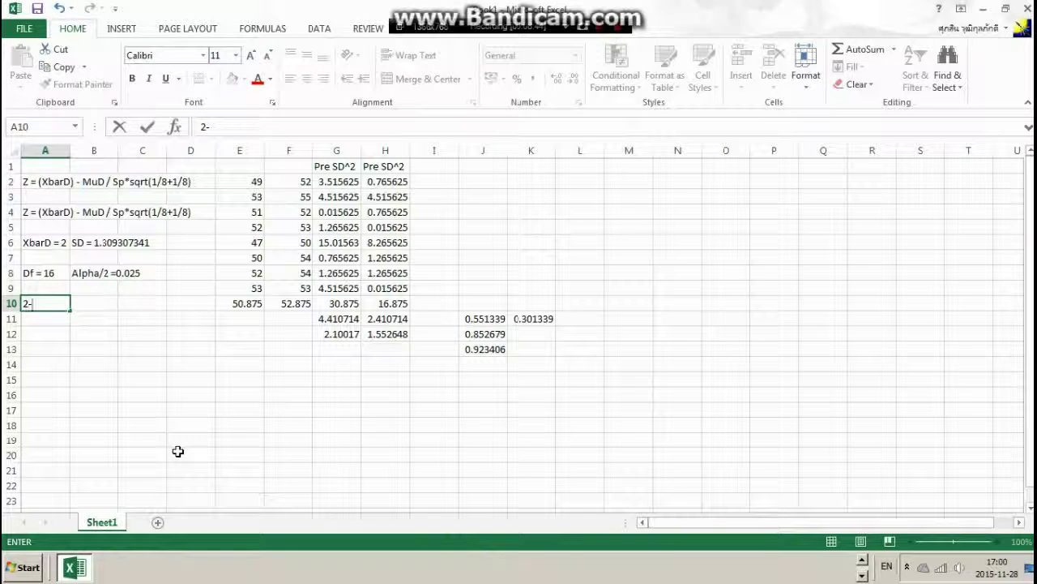
left_click(491, 334)
left_click(464, 350)
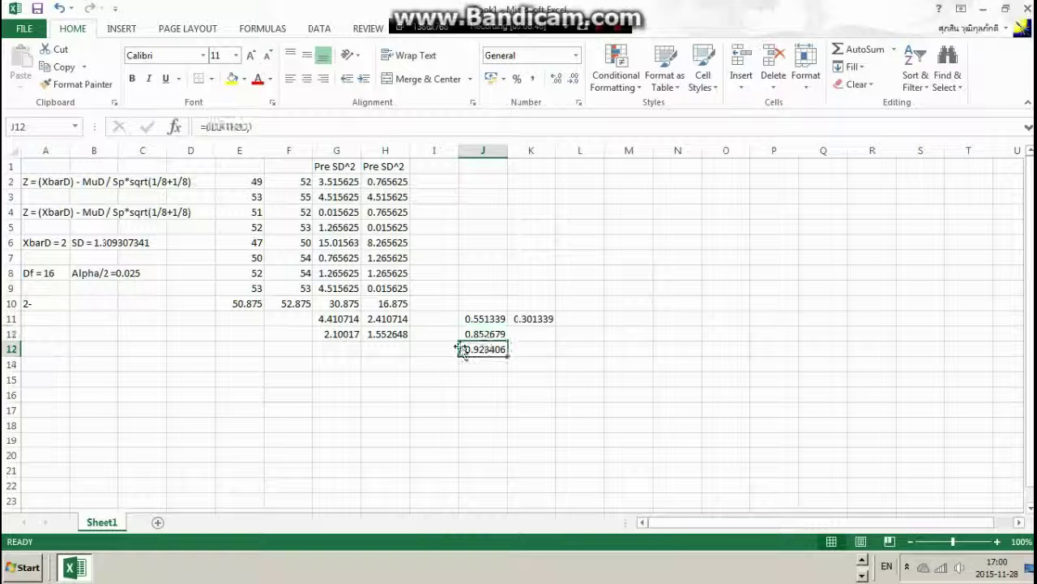
key("ctrl+c")
left_click(92, 302)
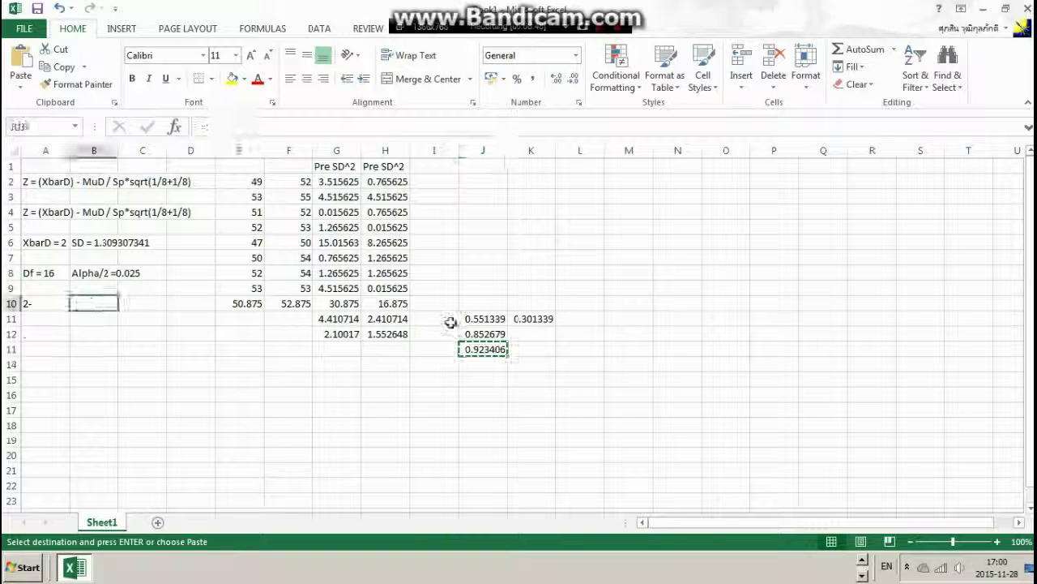
left_click(480, 347)
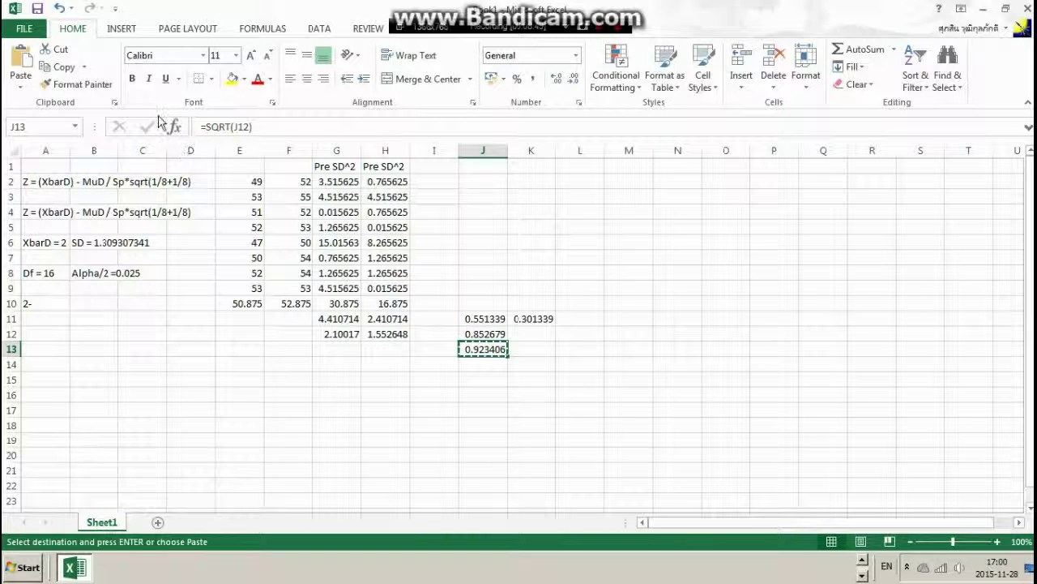
left_click(457, 210)
left_click(477, 178)
- Enter the standard error times the t value as 0.923406*T in B10, checking it against the PDF's formula
left_click(62, 297)
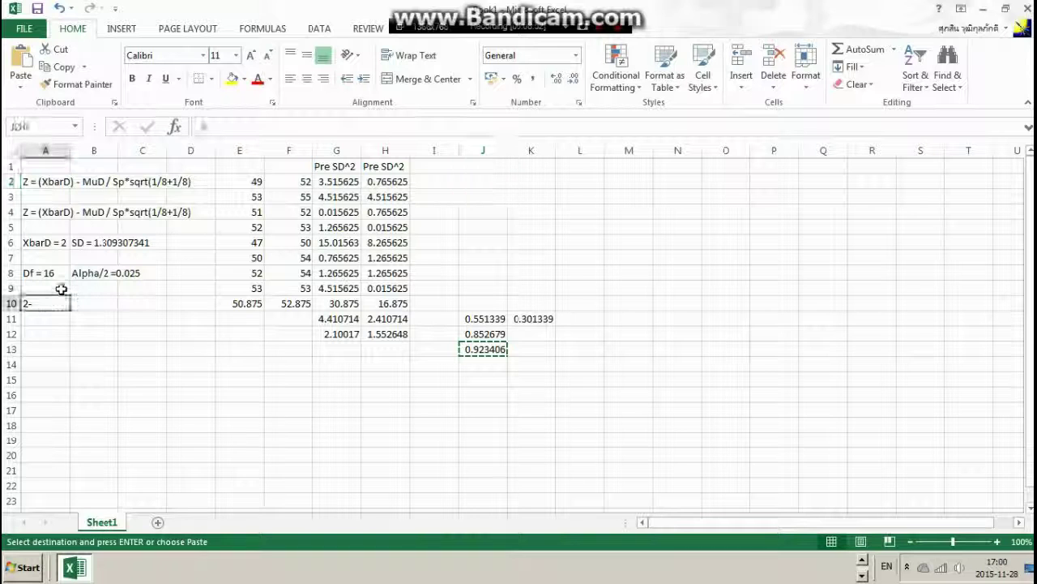
left_click(94, 300)
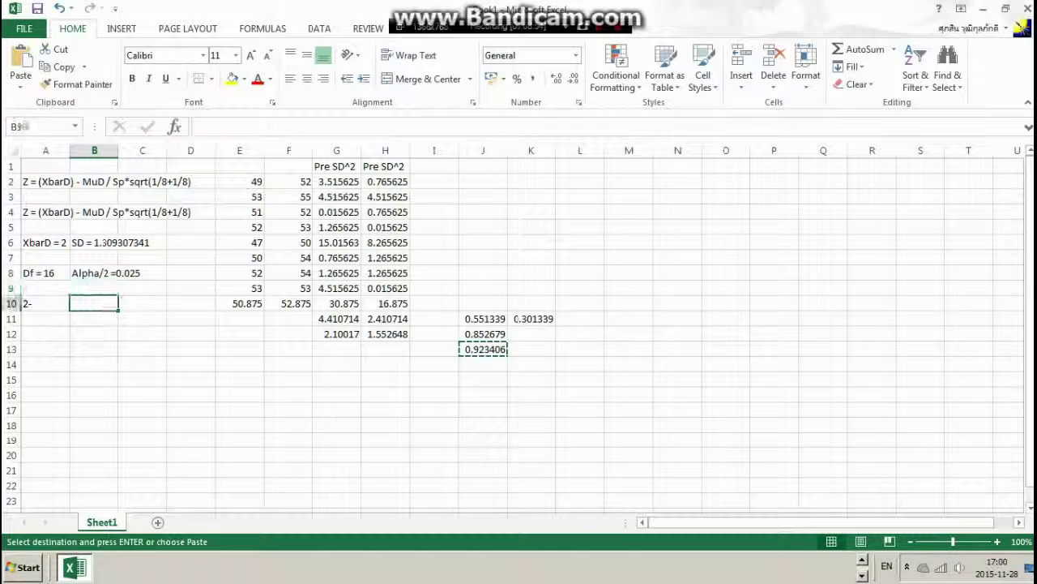
type("0.")
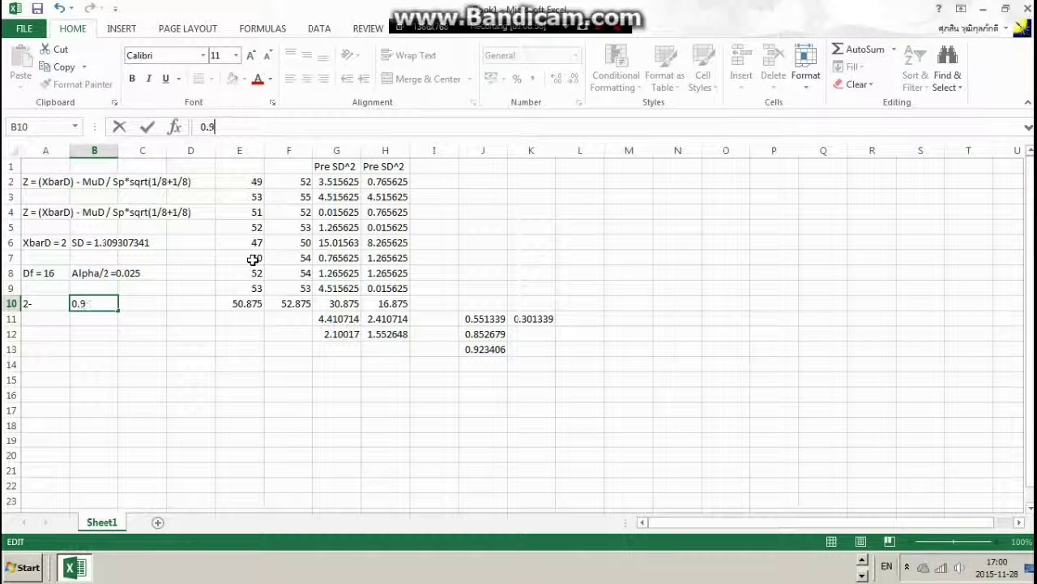
type("9234")
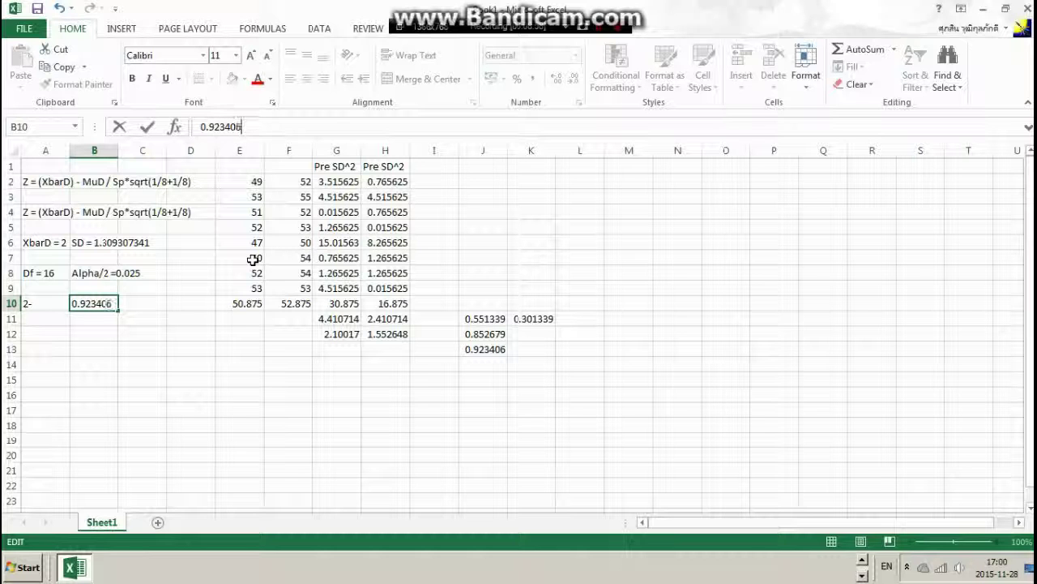
type("06")
key("alt+Tab")
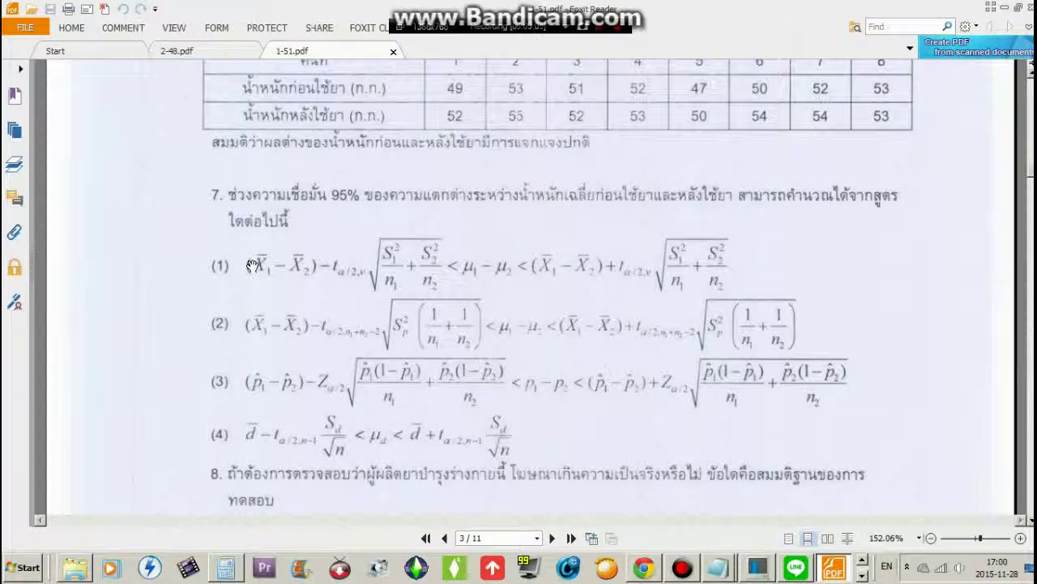
key("alt+Tab")
type("*")
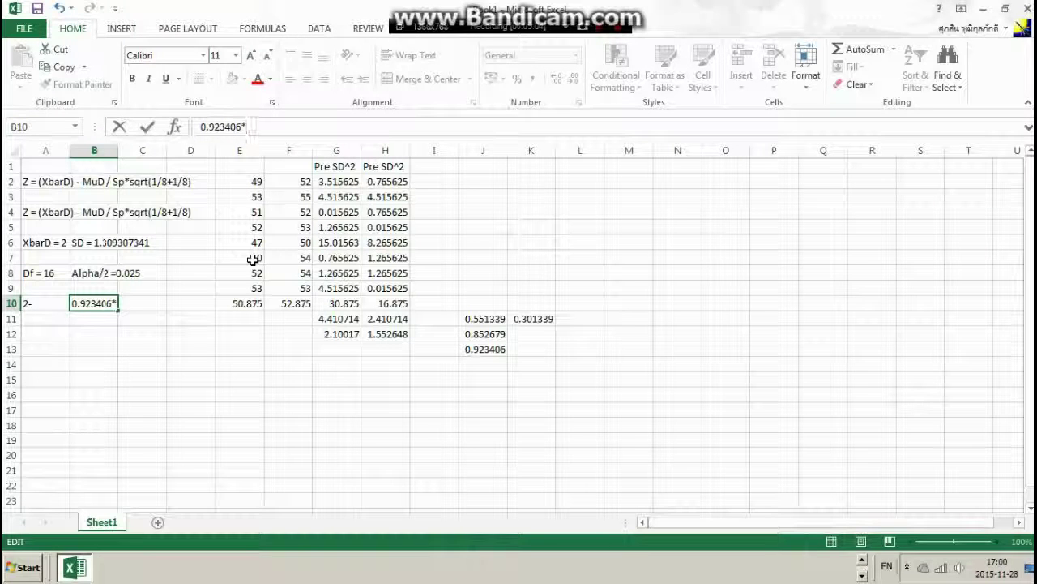
type("T")
key("Return")
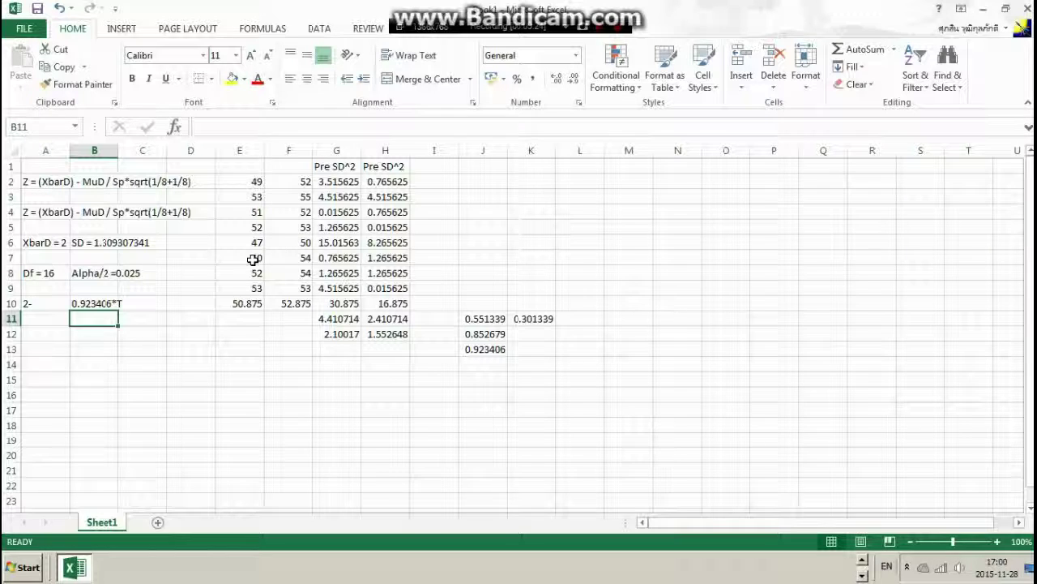
- Replace the T in B10 with 2.12 and turn the entry into the formula =0.923406*2.12
left_click(95, 302)
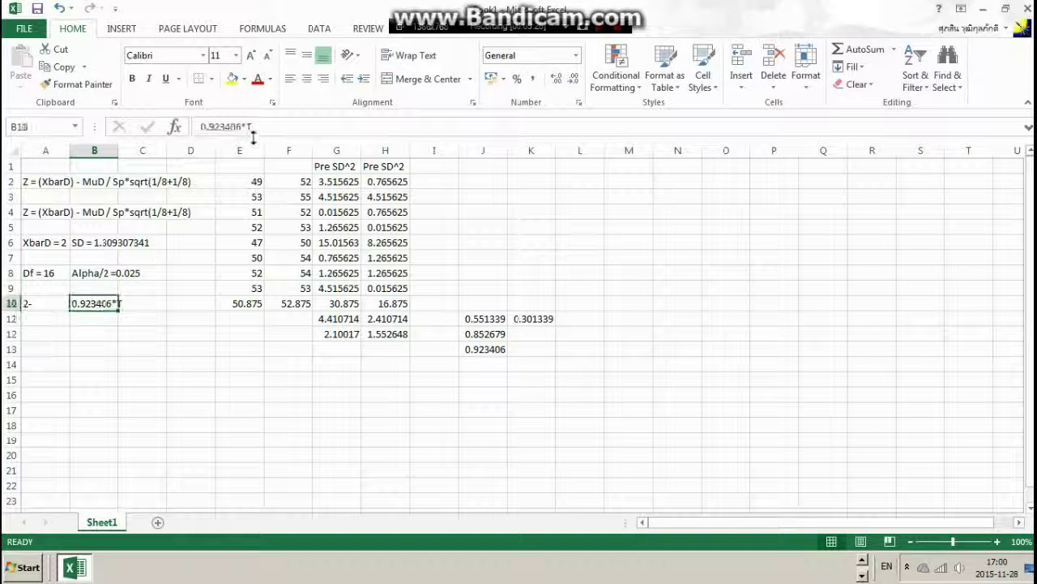
left_click(253, 135)
type("2.12")
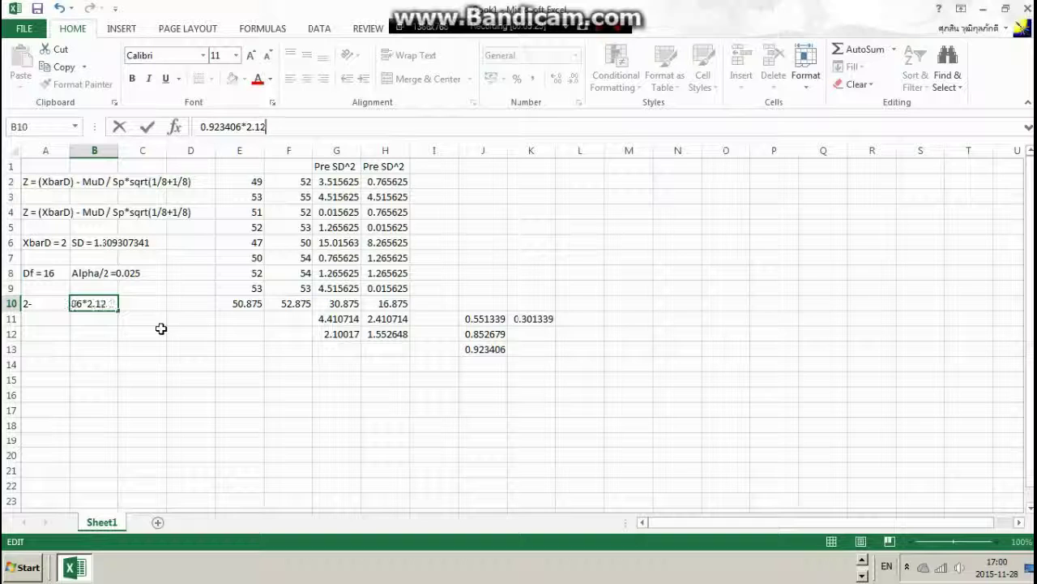
key("Return")
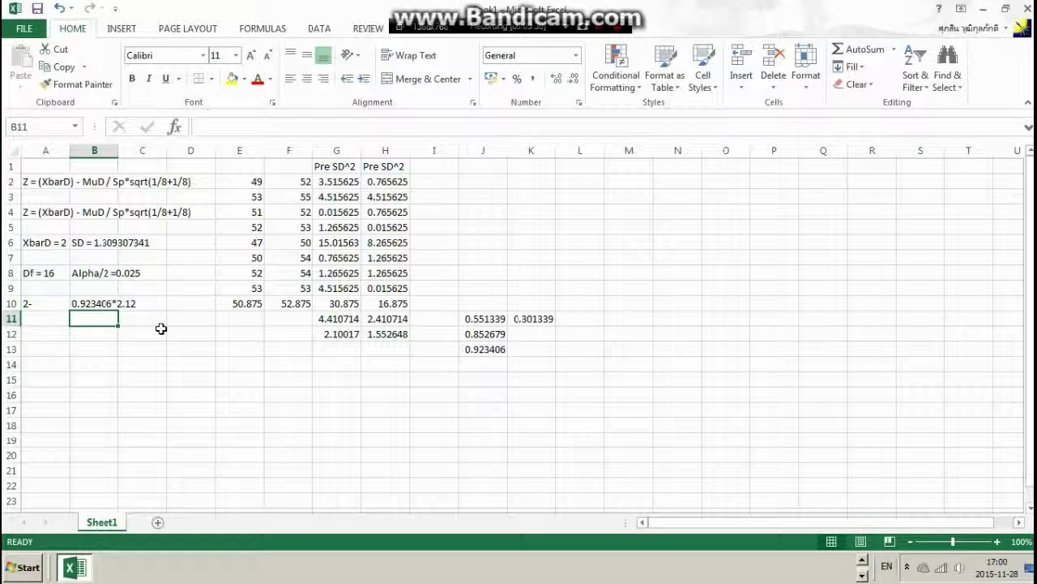
left_click(104, 304)
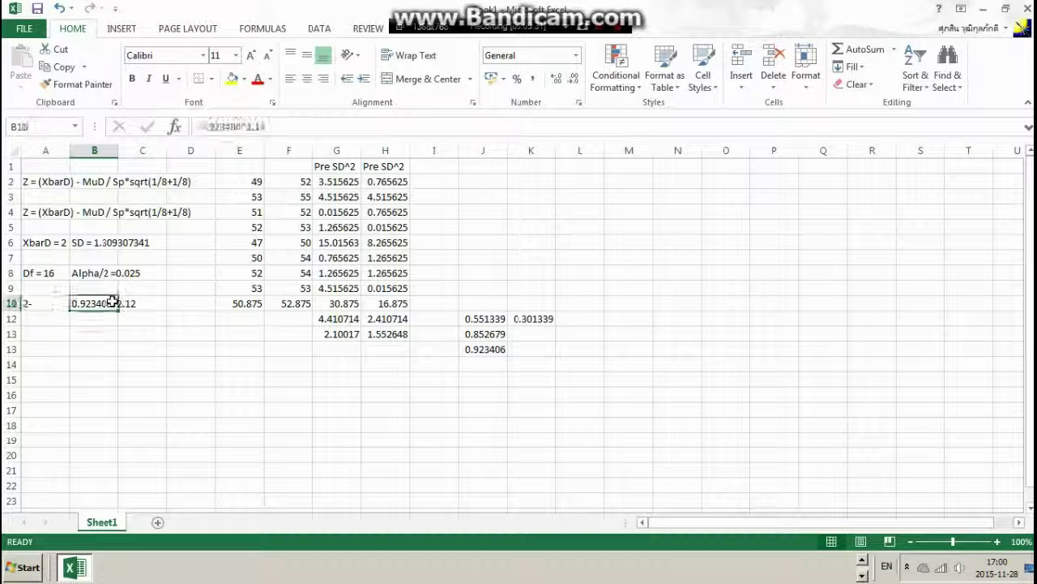
left_click(198, 130)
type("=")
key("Return")
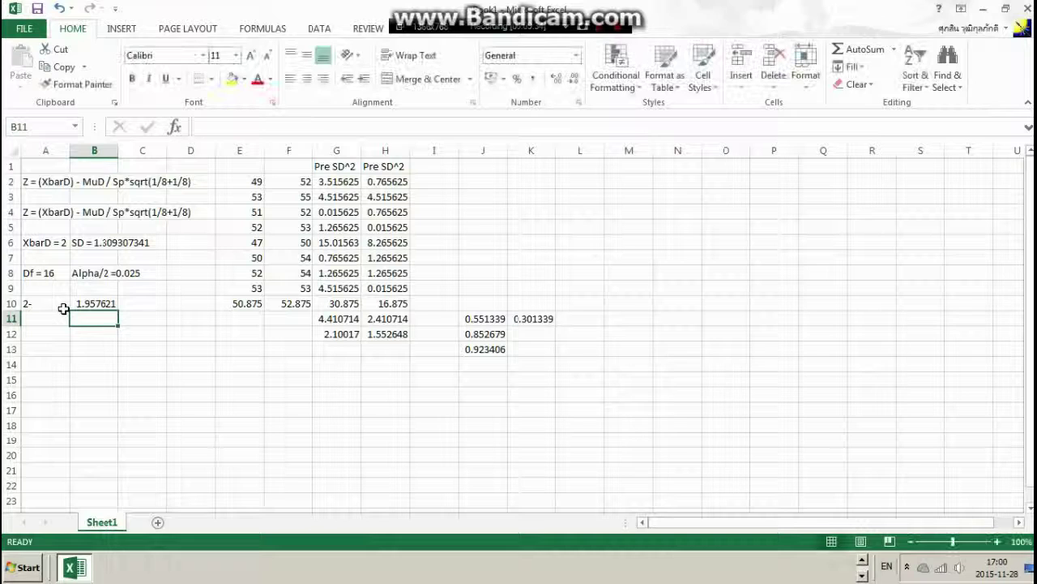
- Enter the text < MuD < in B11 as the middle part of the confidence interval
left_click(55, 336)
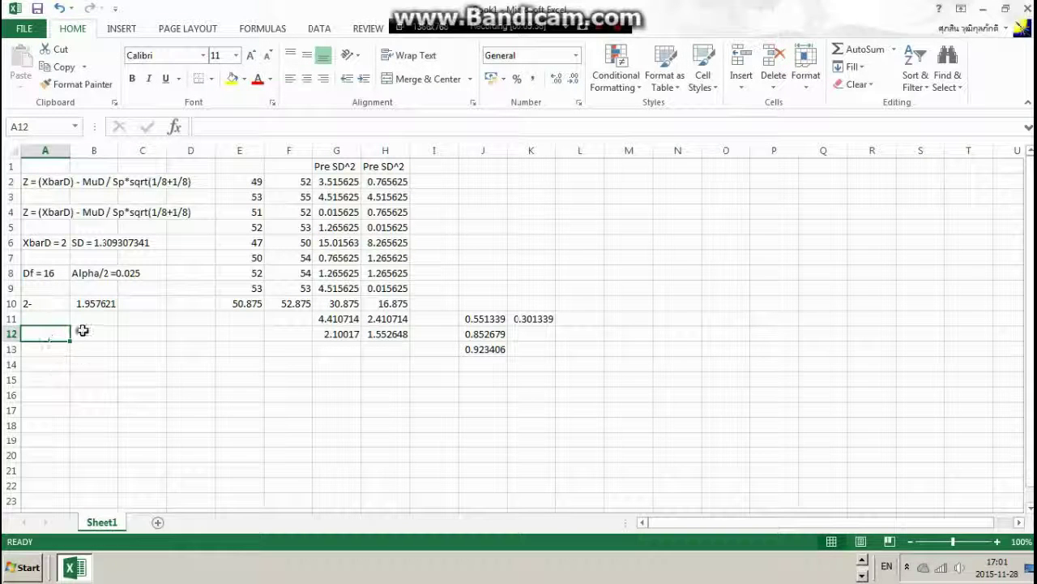
left_click(85, 318)
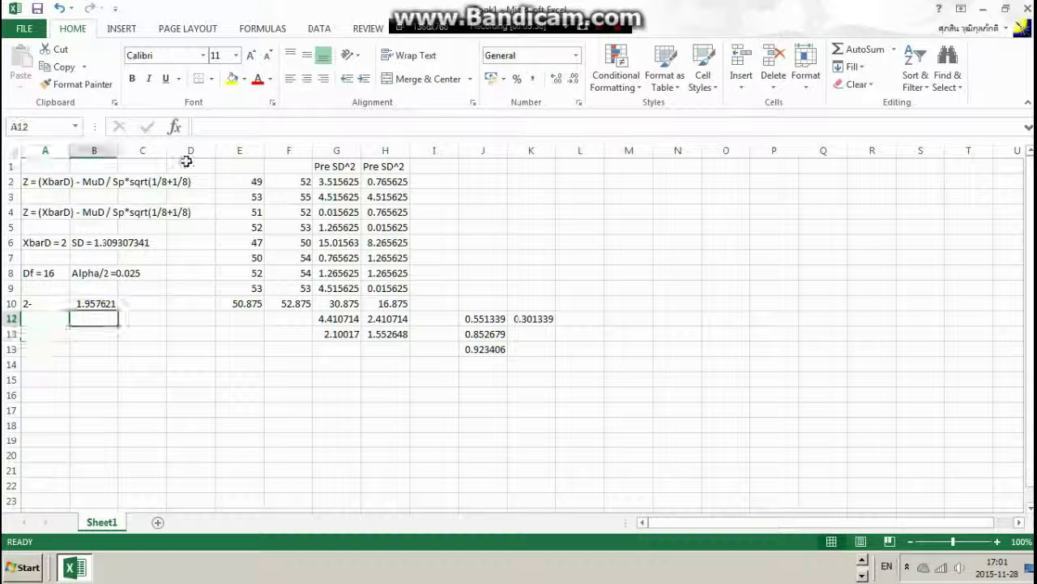
left_click(201, 126)
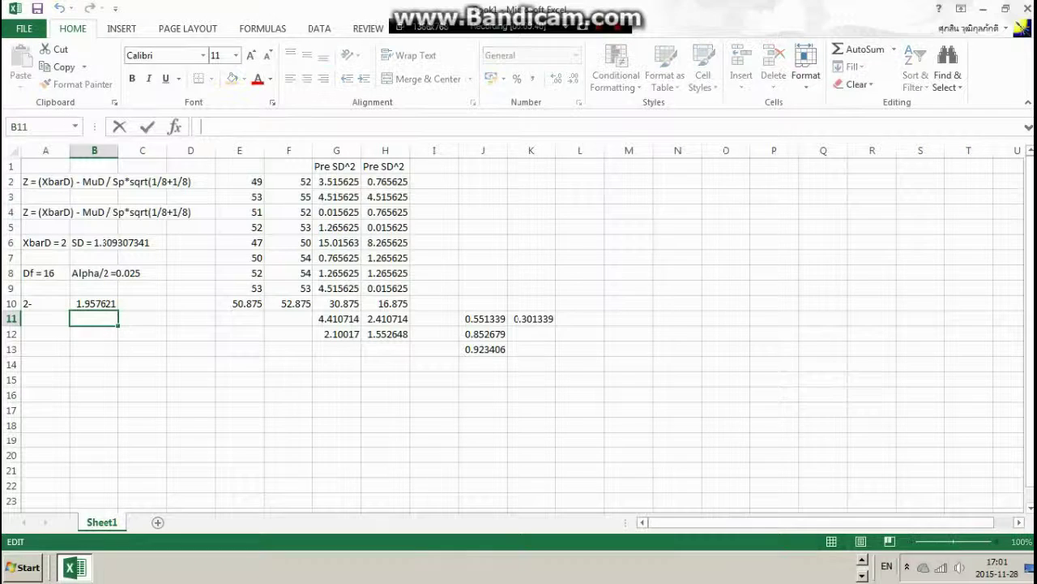
type("<")
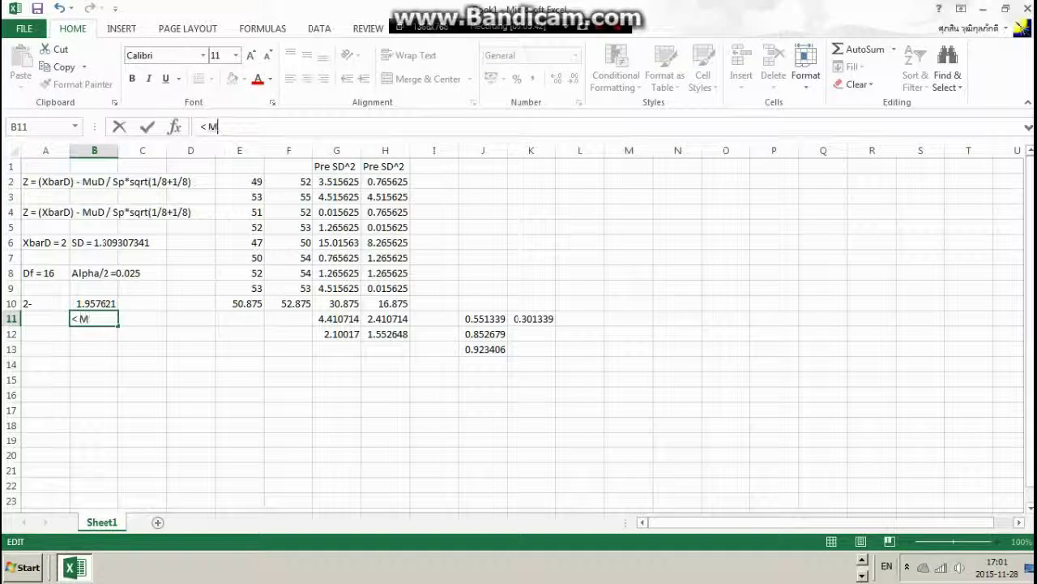
type(" MuD")
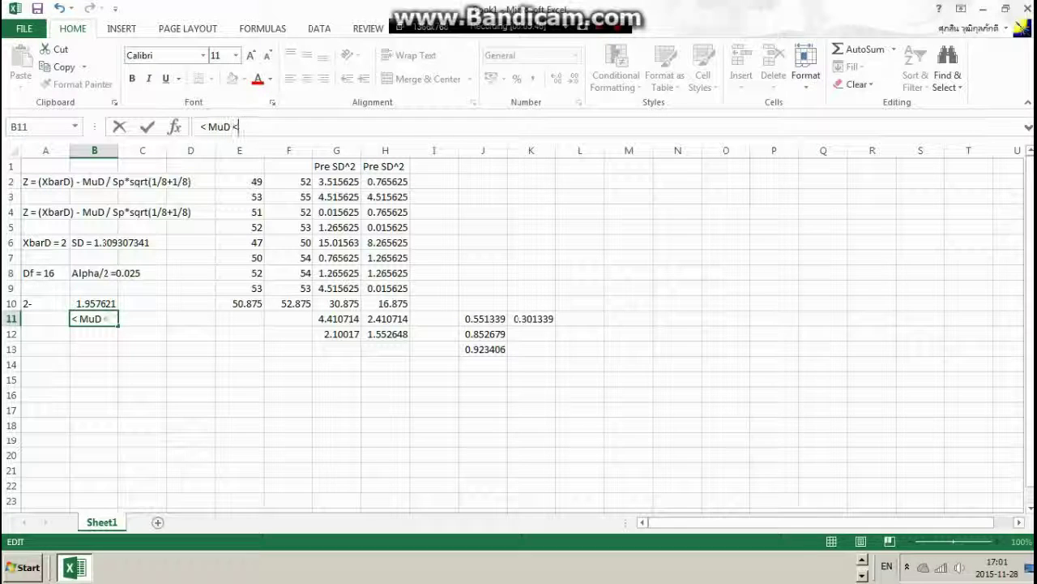
type(" <")
key("Return")
- Calculate the interval's lower limit in A11 with the formula =A10-B10
left_click(45, 318)
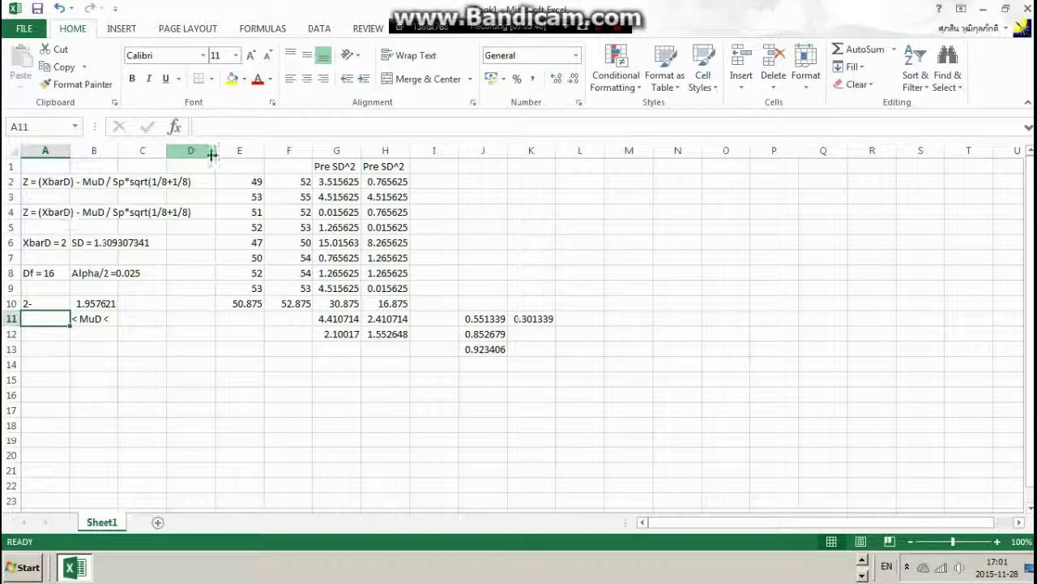
type("=")
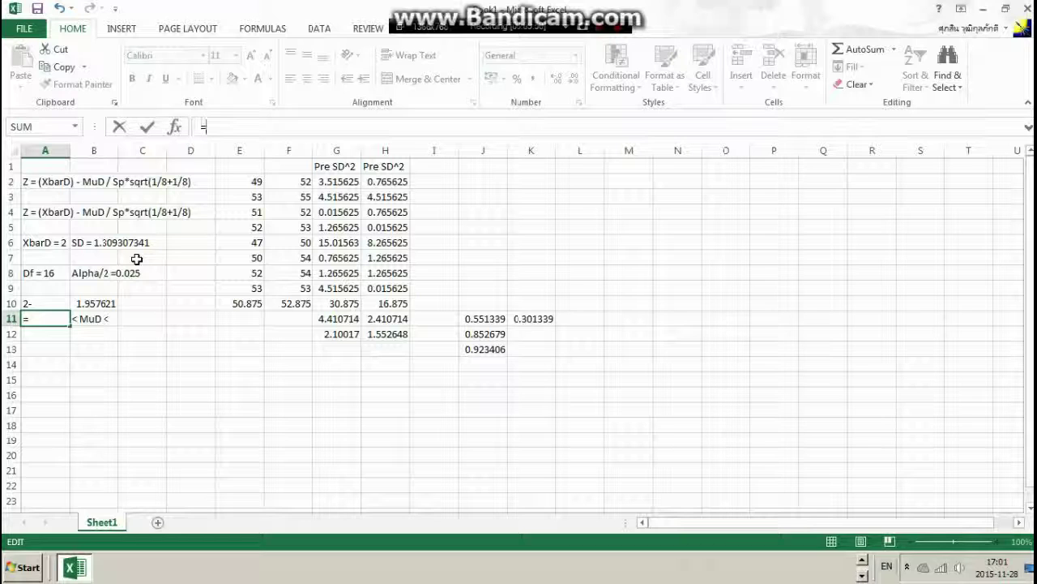
left_click(42, 302)
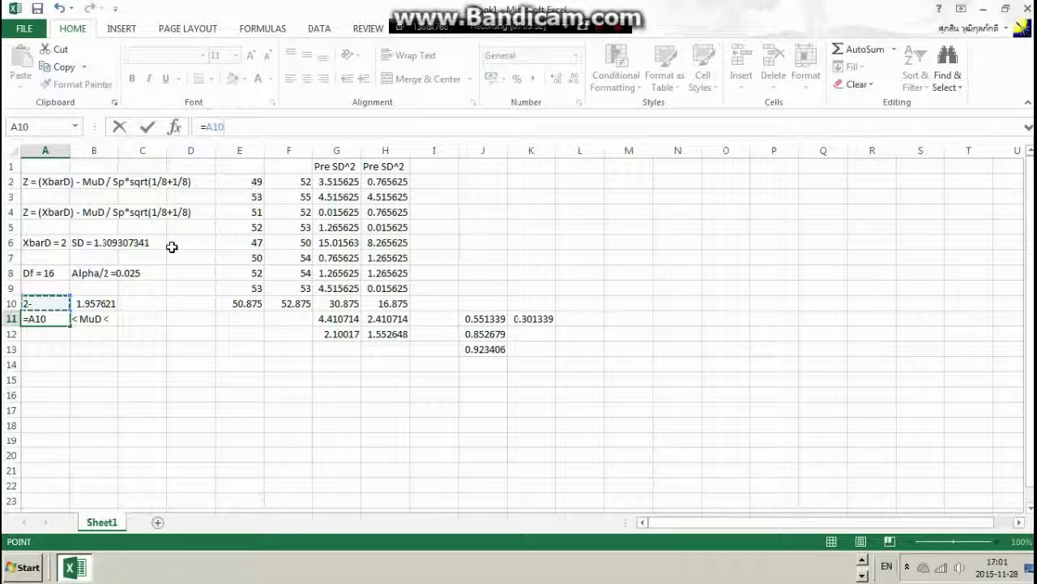
type("-")
left_click(97, 302)
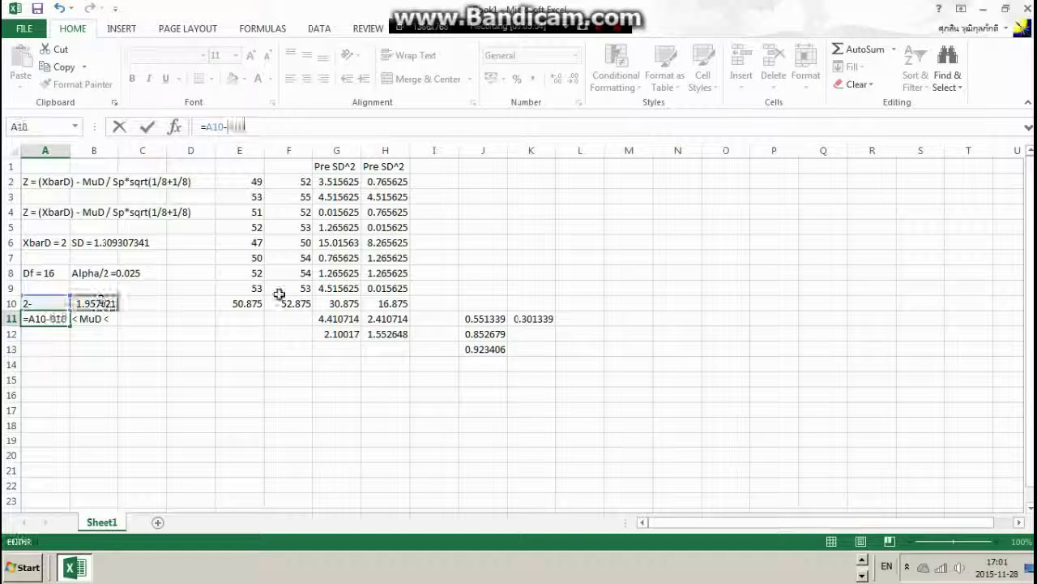
key("Return")
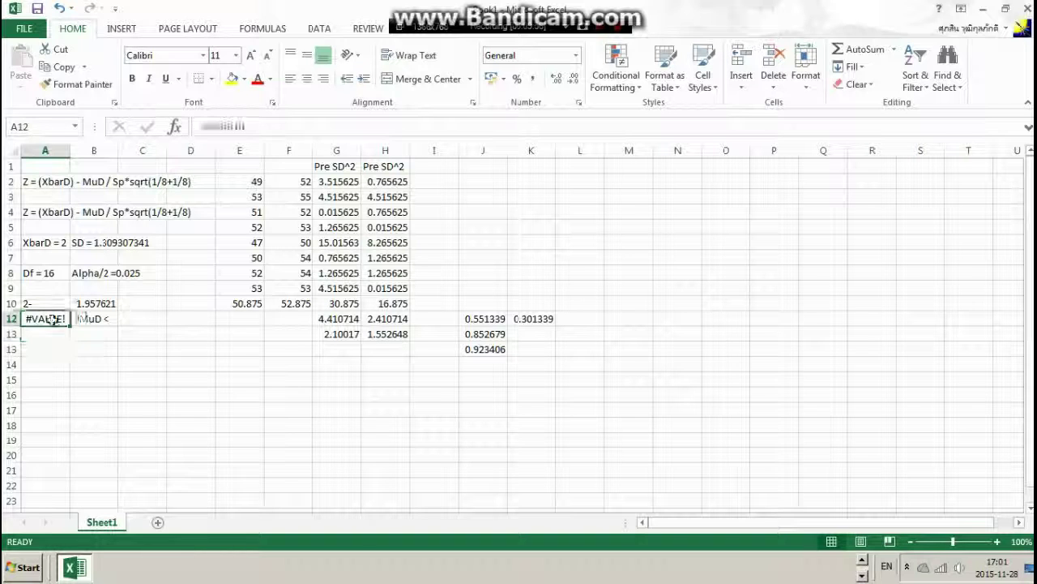
- Replace the entry in A10 with the plain number 2 so the lower-limit formula can use it
left_click(53, 318)
left_click(41, 302)
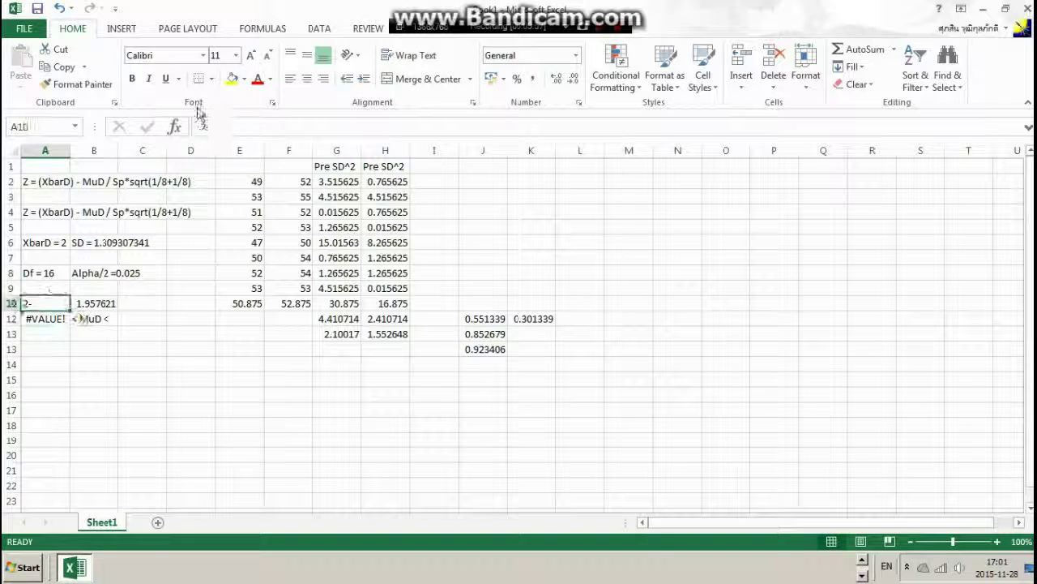
type("2")
key("Return")
- Copy the lower-limit formula from A11 to C11 and change it to =A10+B10 for the upper limit
key("ctrl+c")
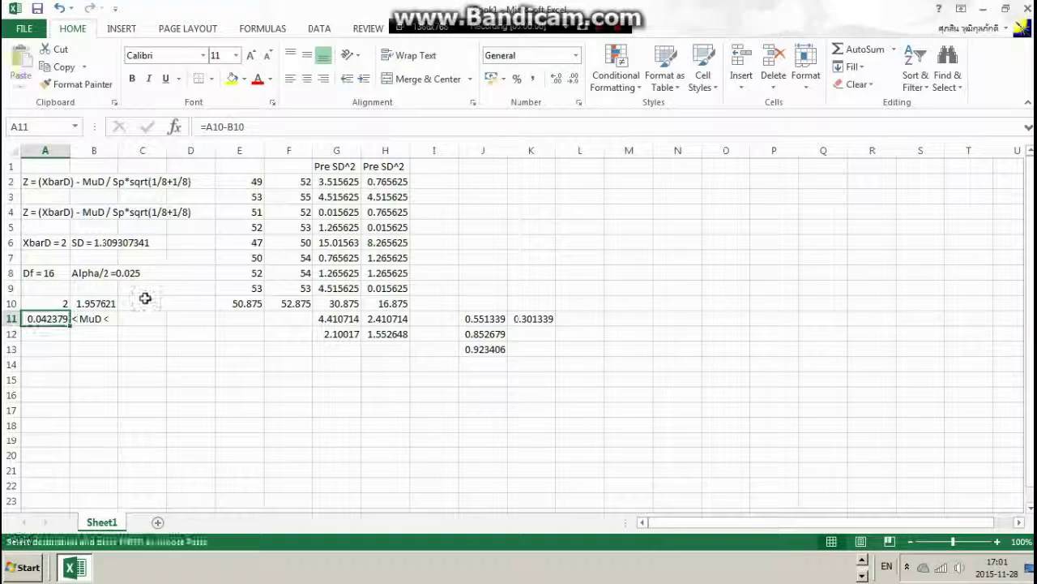
left_click(142, 318)
key("ctrl+v")
key("F2")
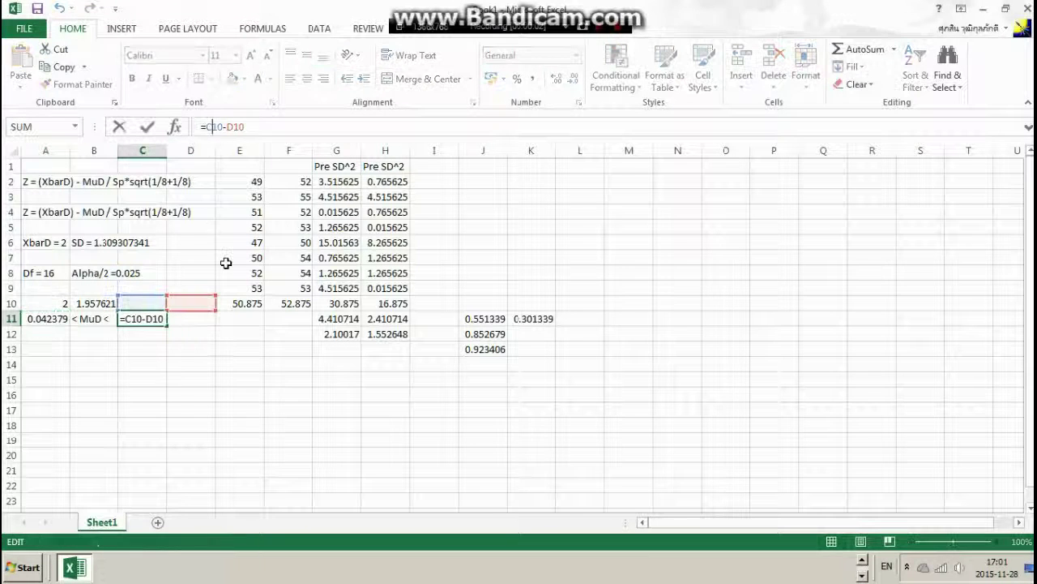
type("A")
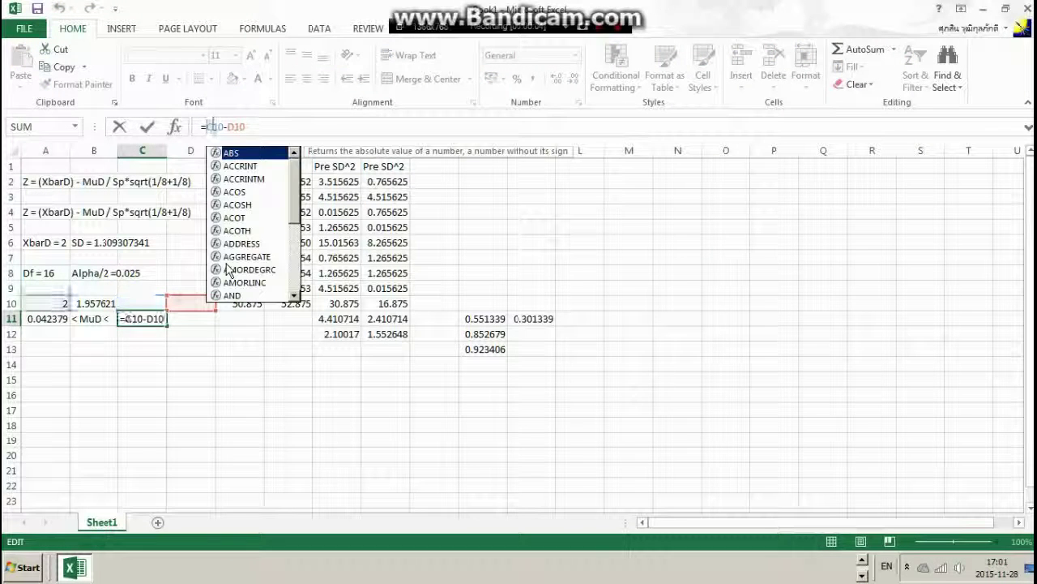
key("Right")
key("Right")
key("Right")
type("B")
key("Left")
key("Left")
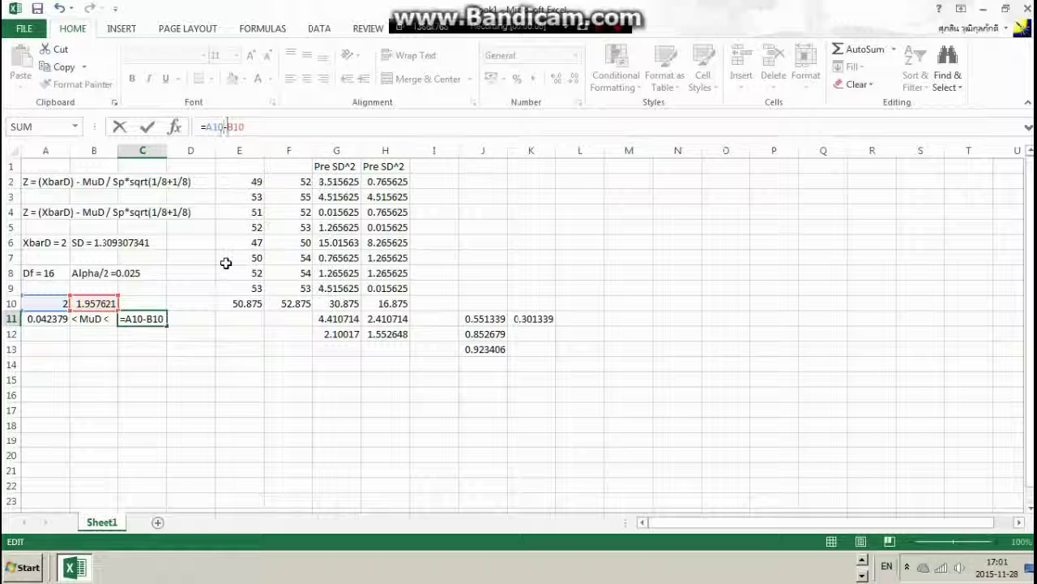
key("Return")
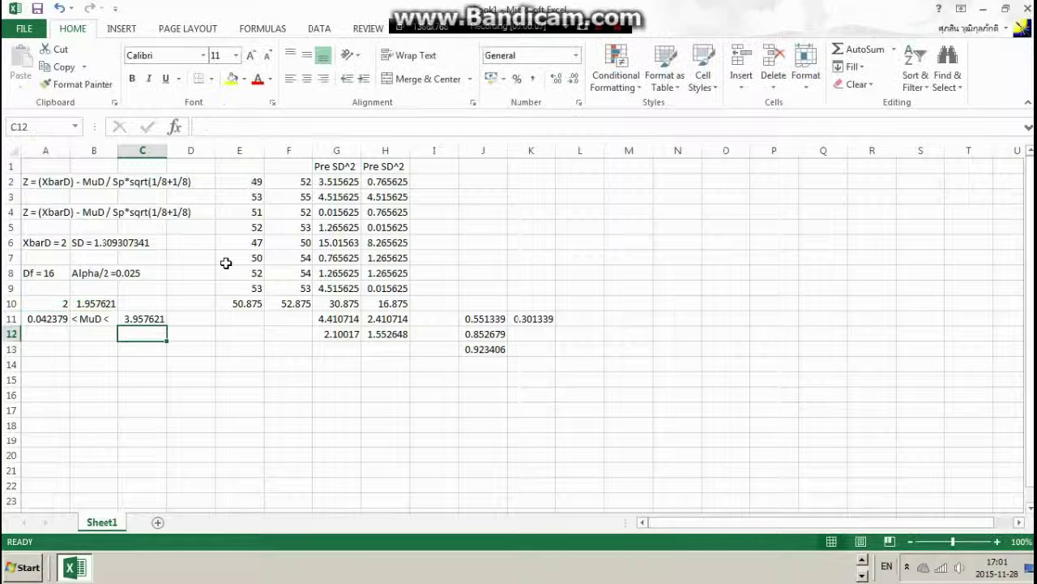
- Compare the interval in row 11 of the worksheet with question 7's formula choices and the weight table in the PDF
left_click(550, 370)
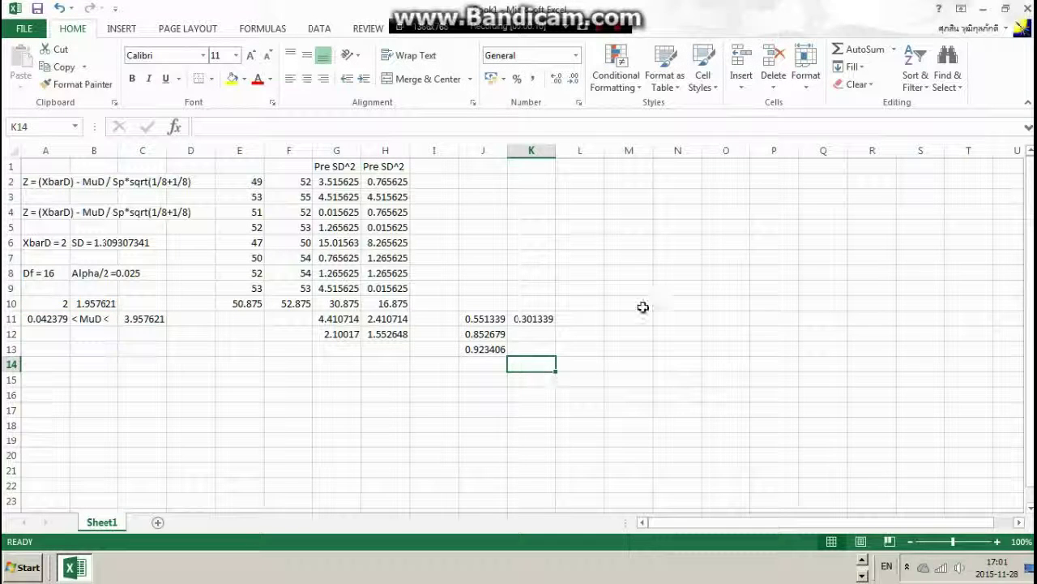
key("alt+Tab")
scroll(628, 312, "down", 5)
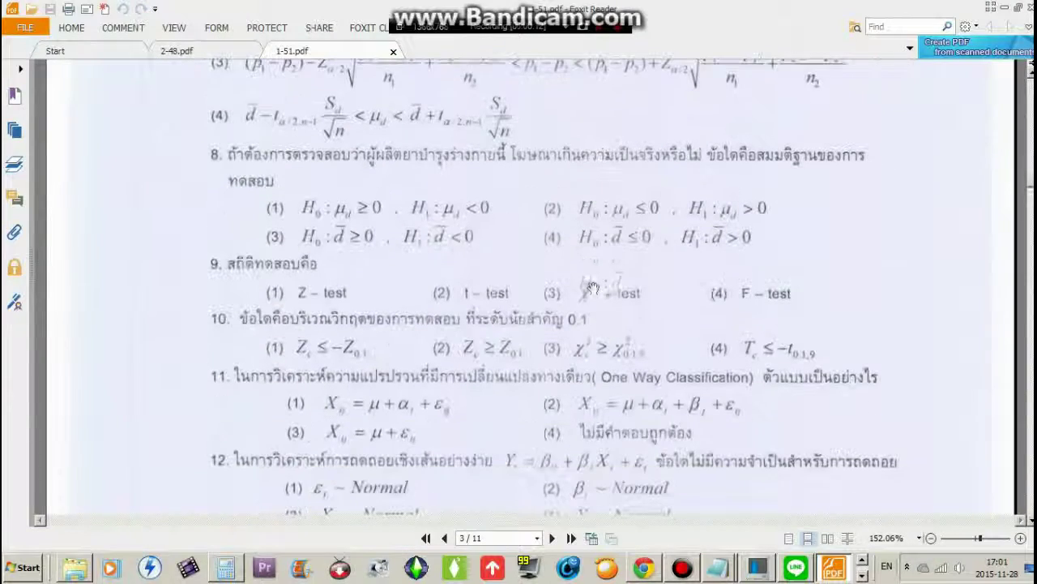
scroll(519, 284, "up", 3)
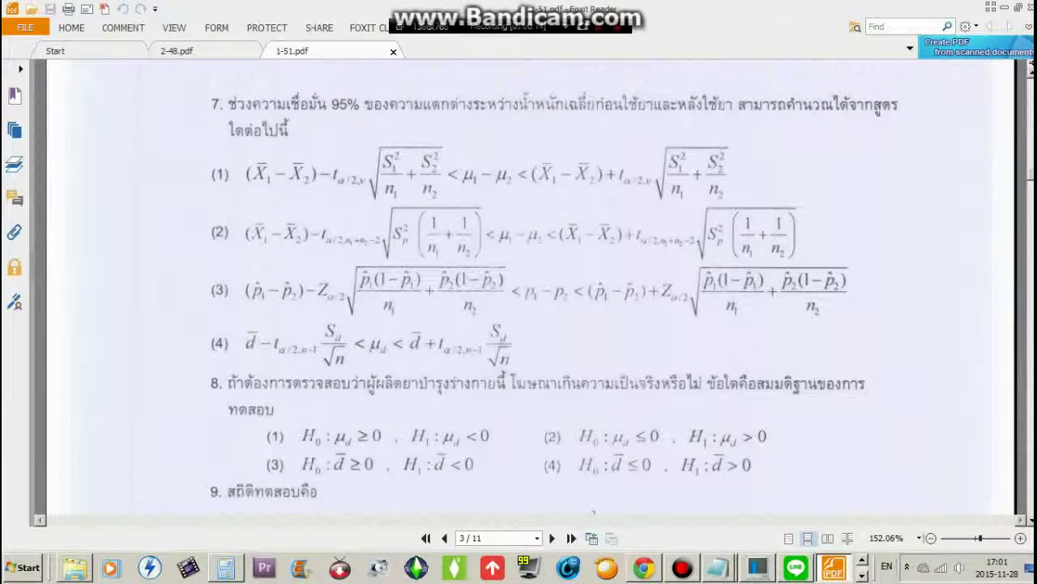
scroll(698, 268, "up", 1)
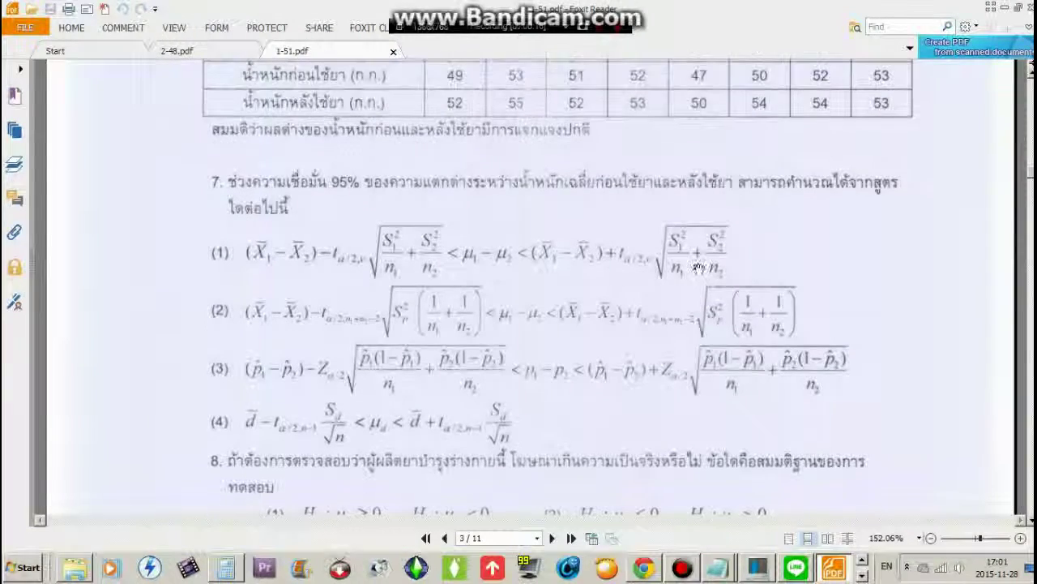
key("alt+Tab")
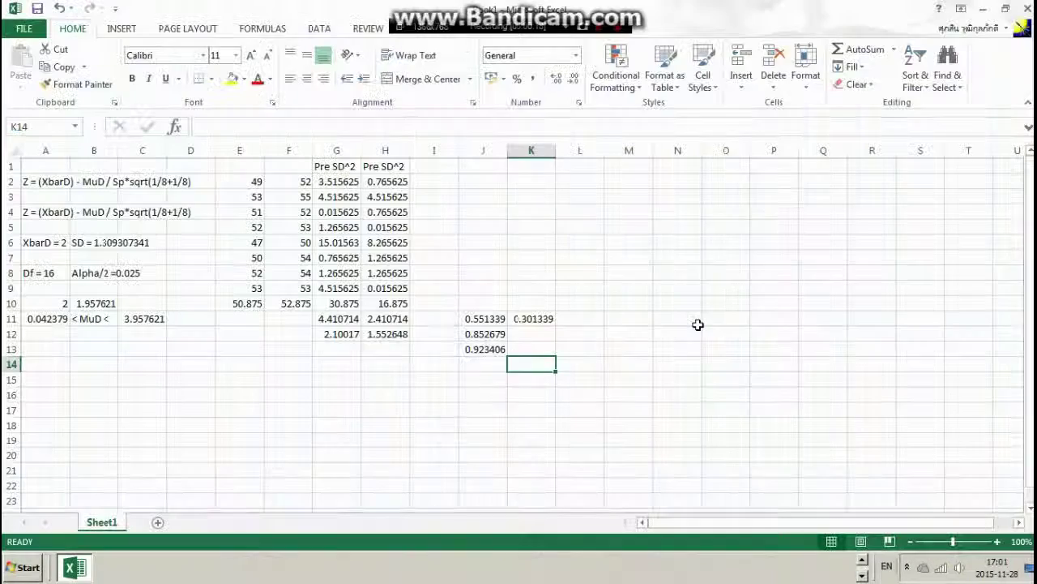
key("alt+Tab")
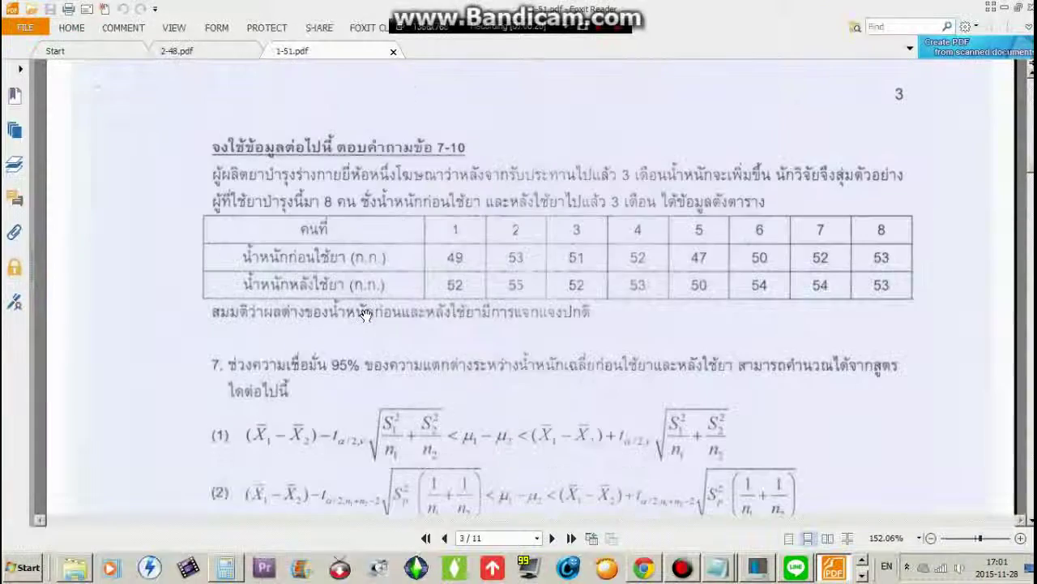
key("alt+Tab")
left_click(94, 320)
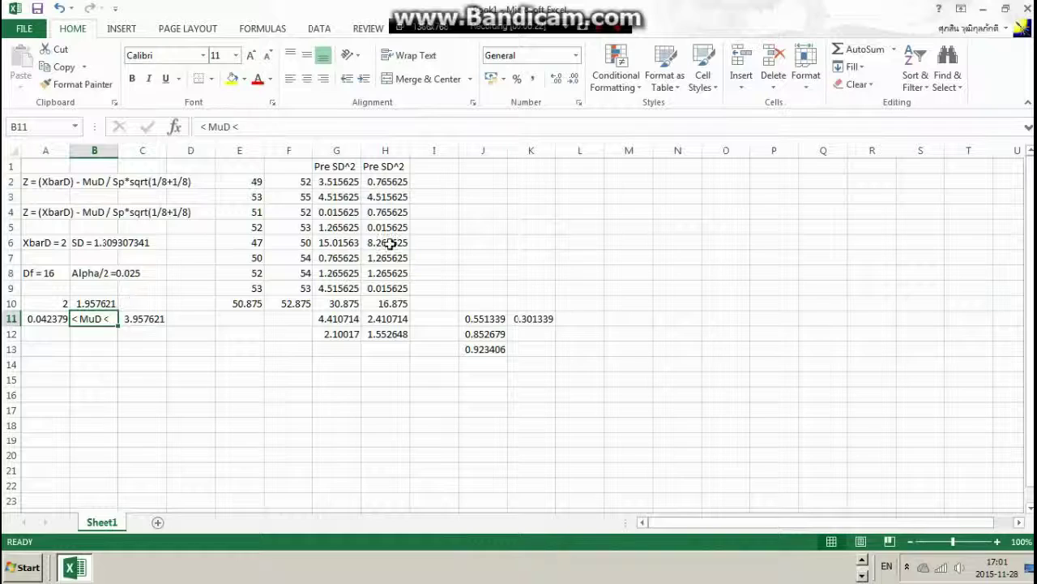
key("alt+Tab")
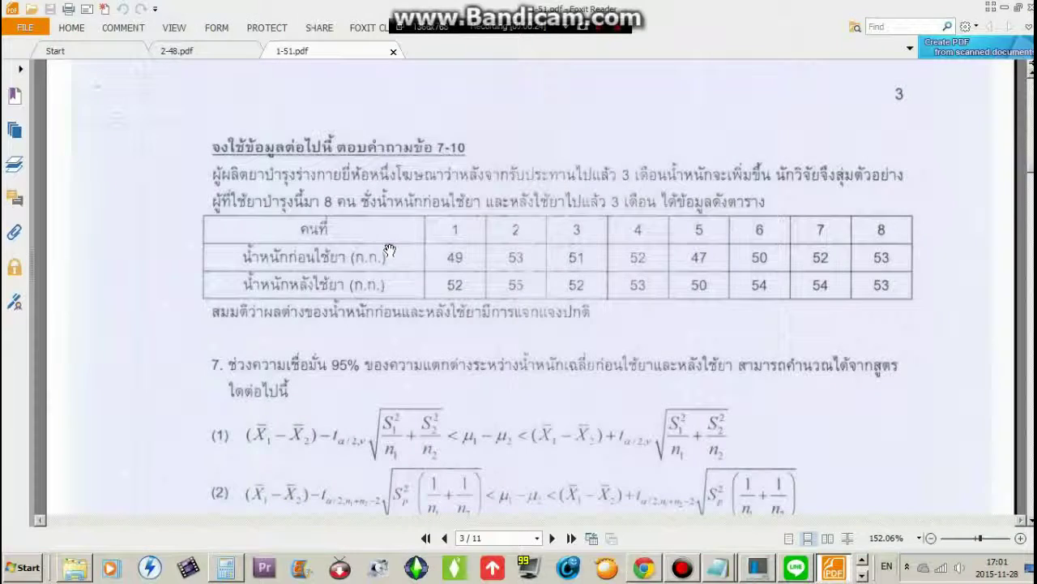
key("alt+Tab")
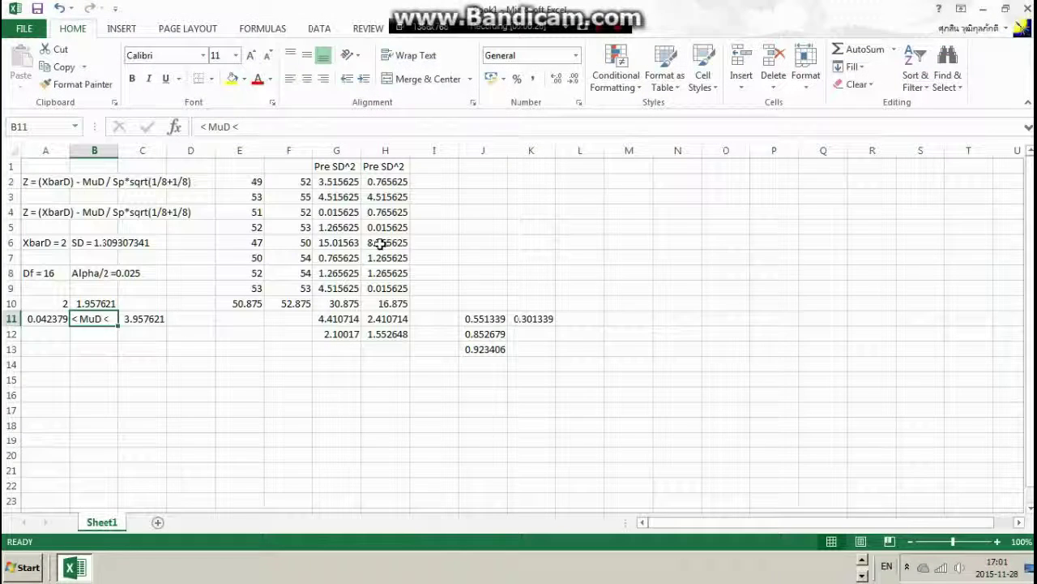
- Switch to the PDF in Foxit Reader and read question 8, checking it against question 7's formulas and the weight table
key("alt+Tab")
scroll(373, 243, "down", 3)
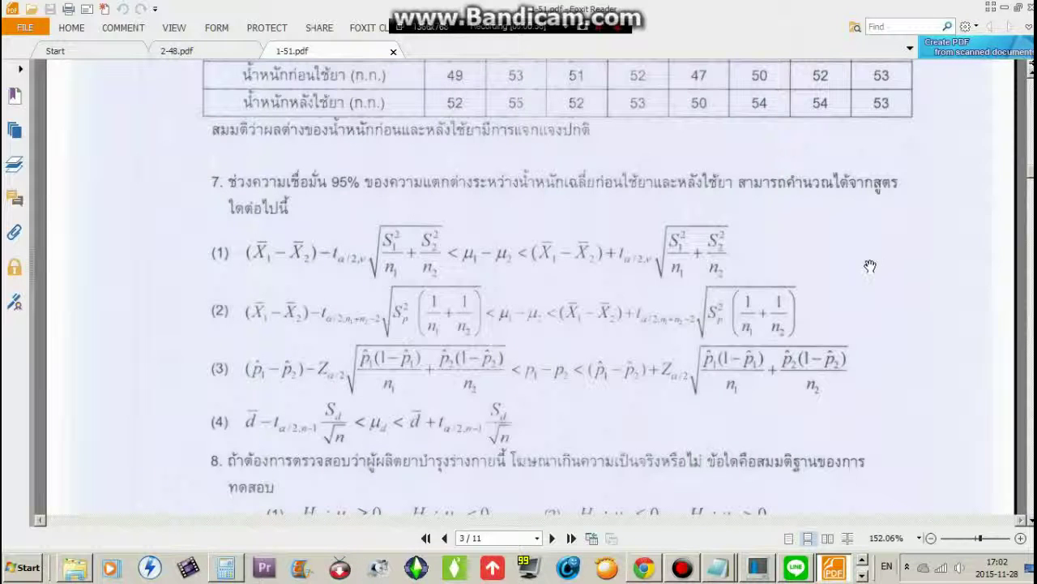
scroll(683, 168, "down", 1)
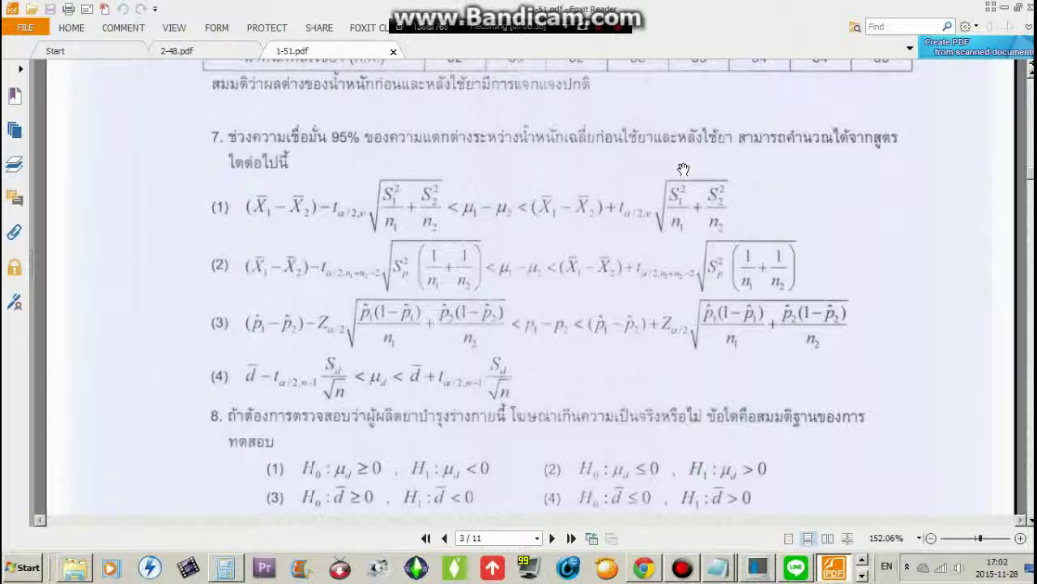
scroll(683, 168, "down", 3)
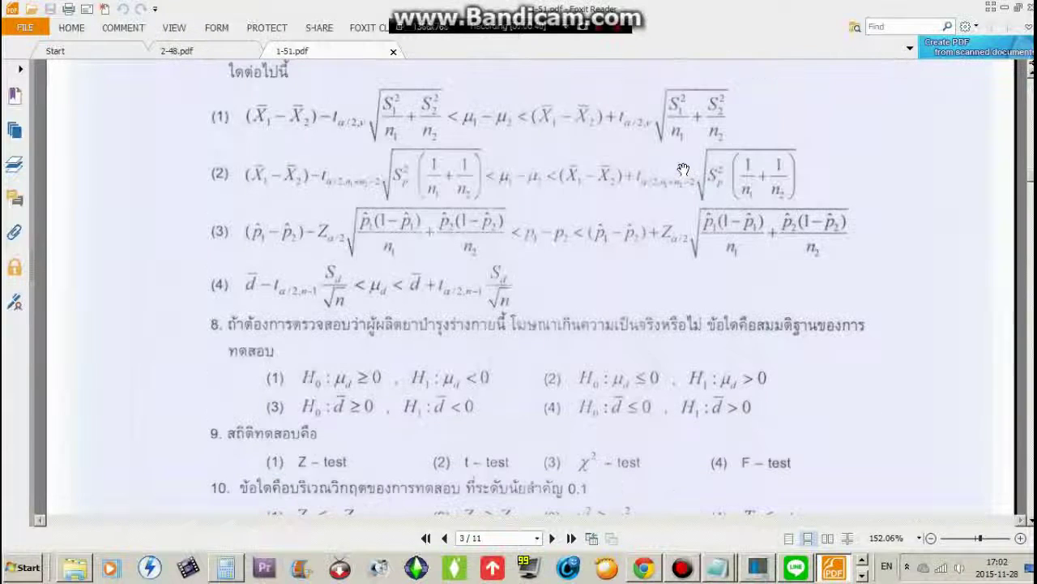
scroll(683, 169, "down", 1)
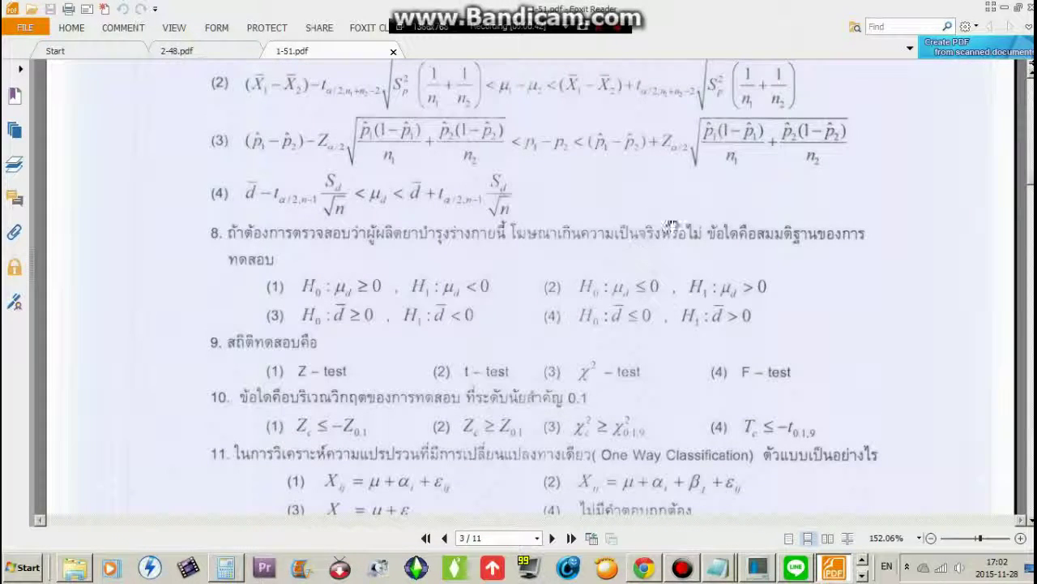
scroll(661, 223, "up", 2)
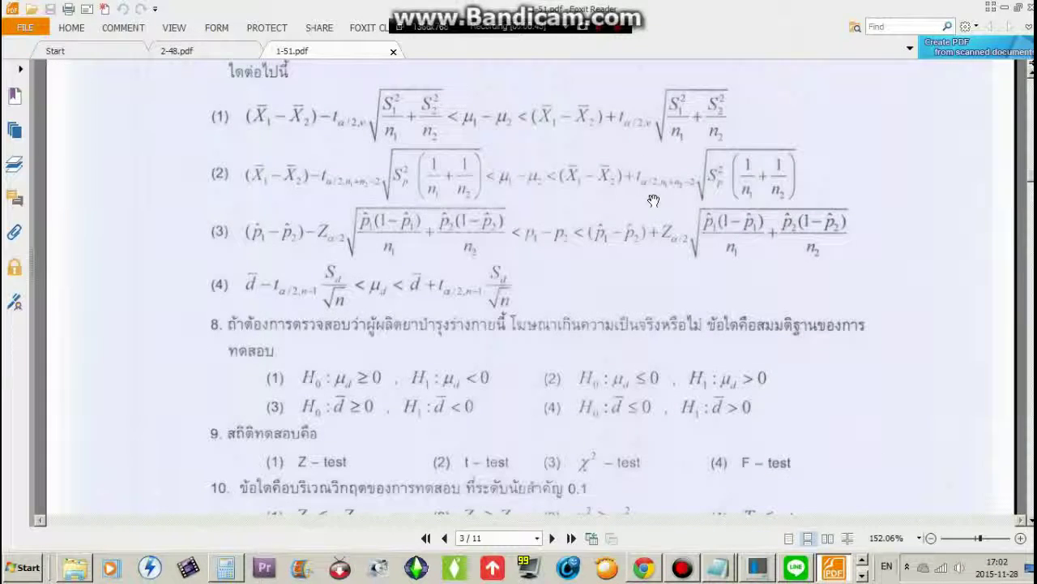
scroll(653, 200, "down", 1)
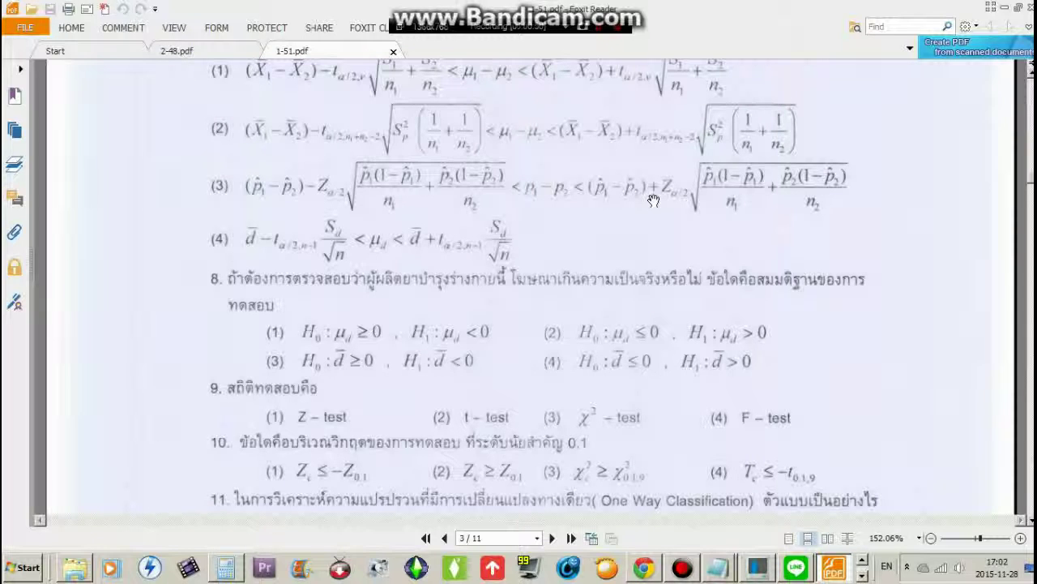
scroll(653, 200, "up", 3)
scroll(653, 200, "down", 2)
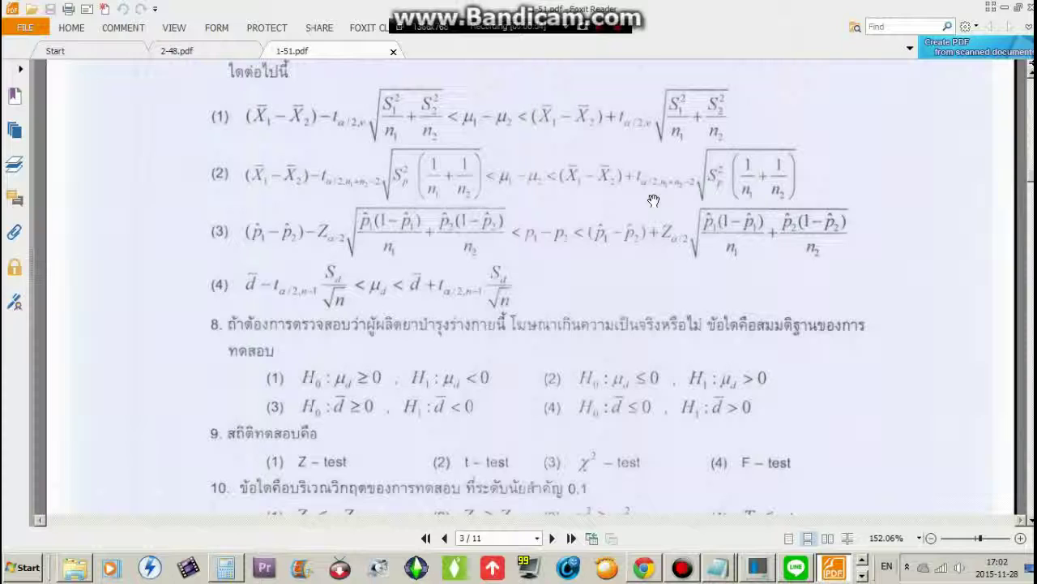
scroll(653, 200, "up", 3)
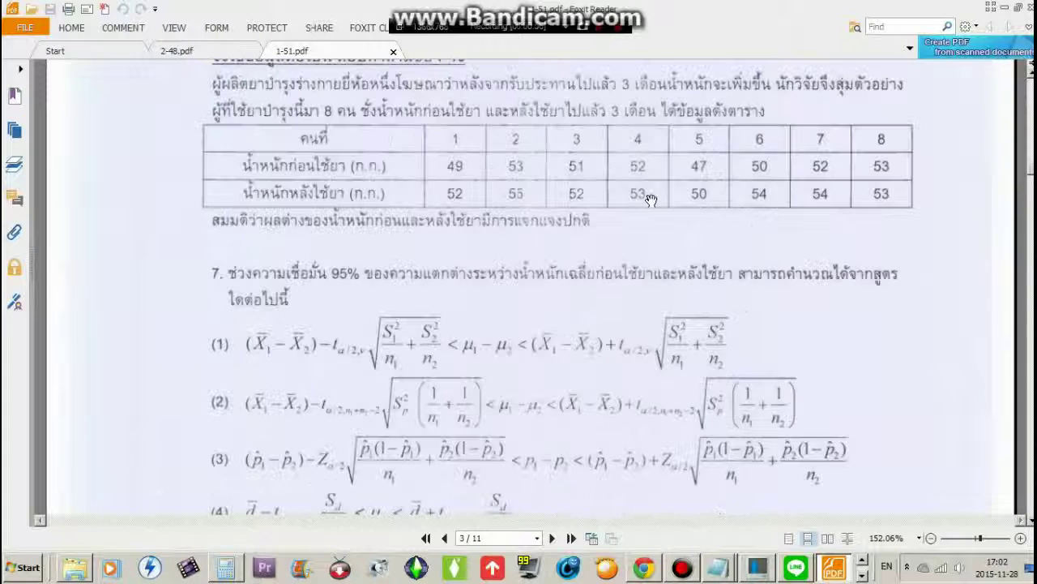
scroll(644, 204, "down", 2)
scroll(644, 204, "down", 2)
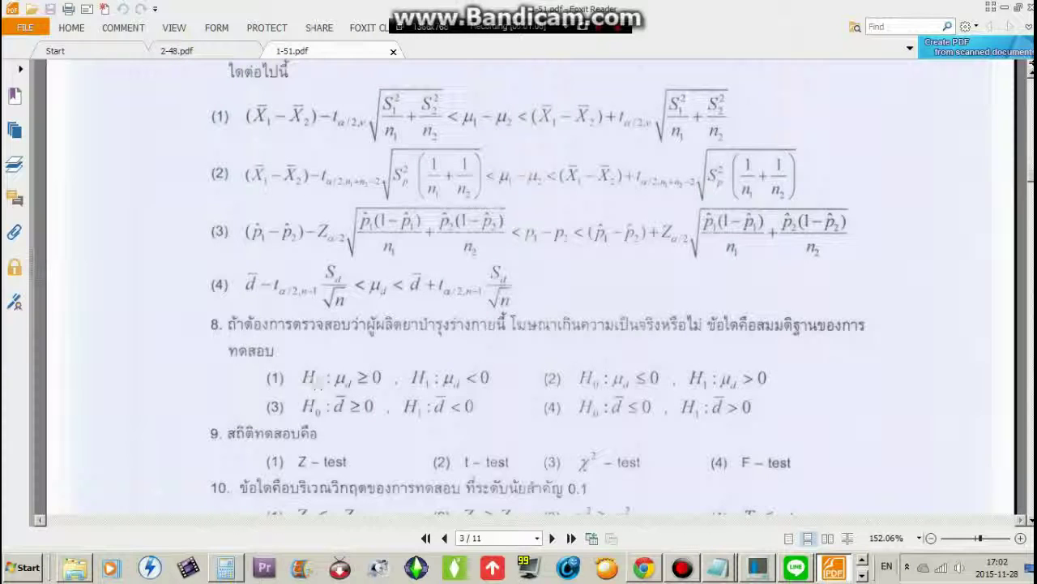
- Examine the hypothesis choices of question 8, briefly highlighting them, and reread the weight-gain claim and data for questions 7-10
left_click_drag(326, 381, 739, 409)
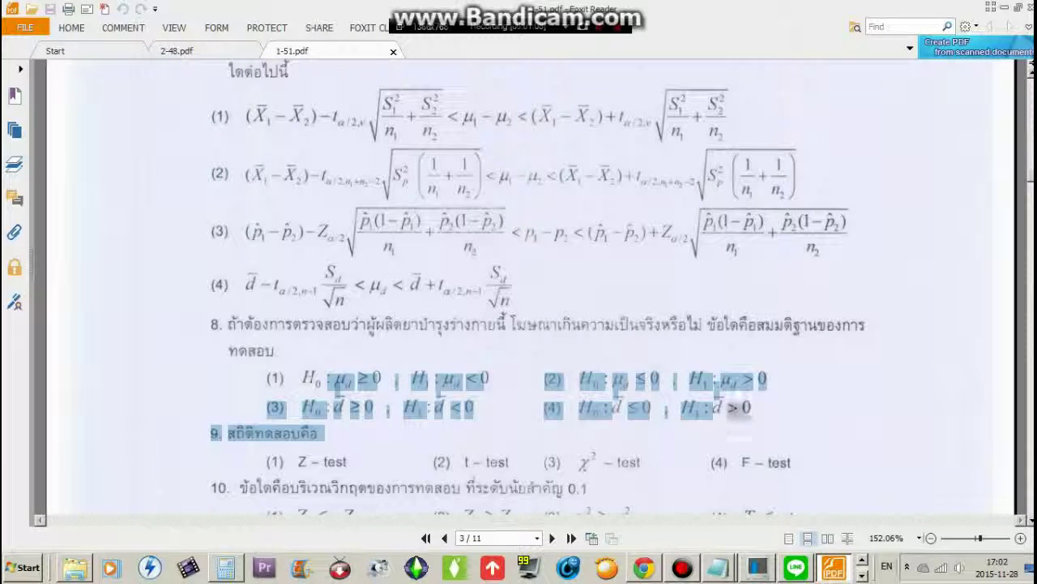
left_click(796, 414)
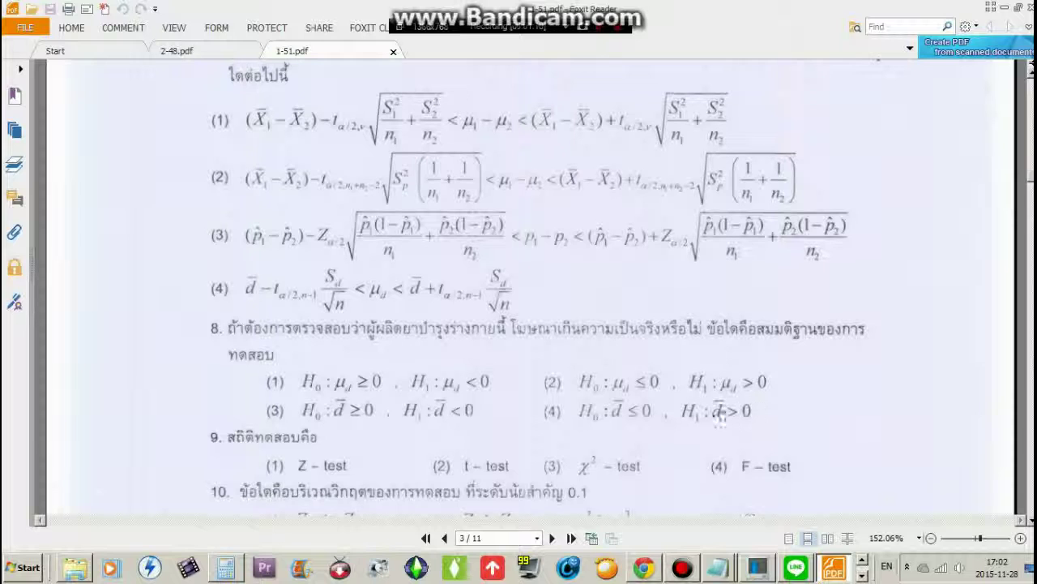
left_click_drag(267, 405, 324, 432)
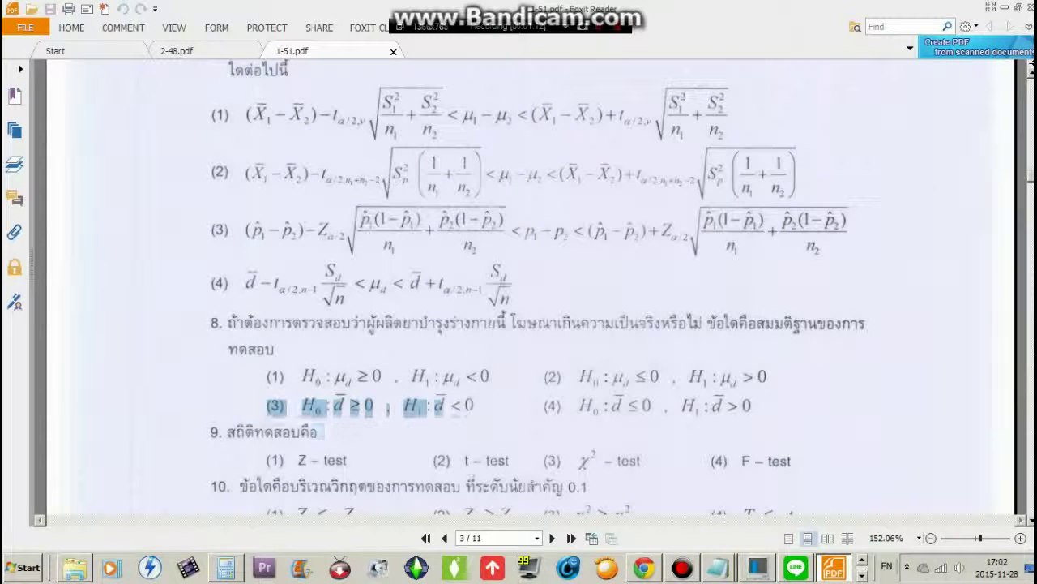
left_click(510, 409)
scroll(538, 271, "up", 1)
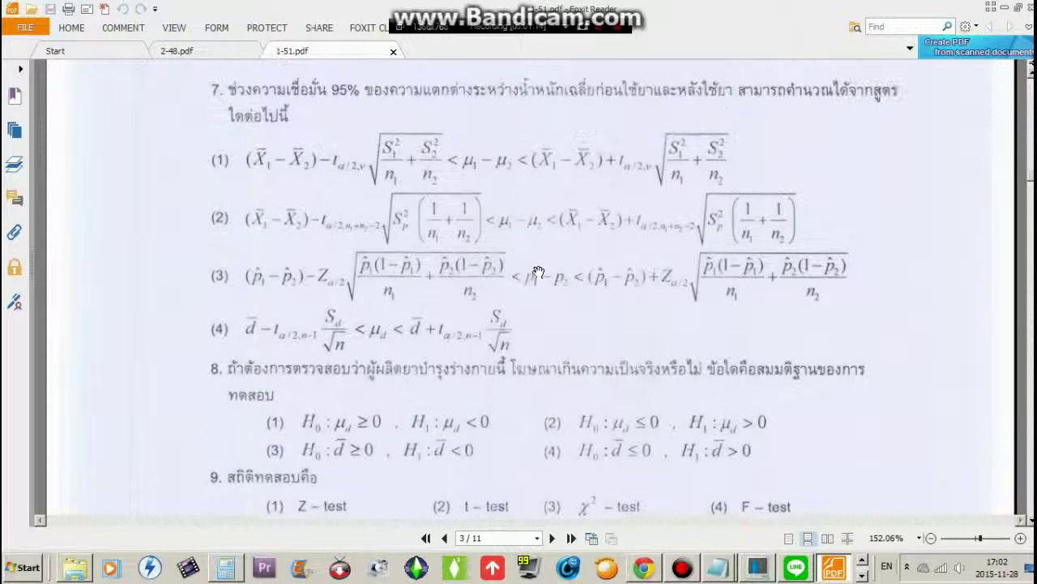
scroll(538, 272, "up", 5)
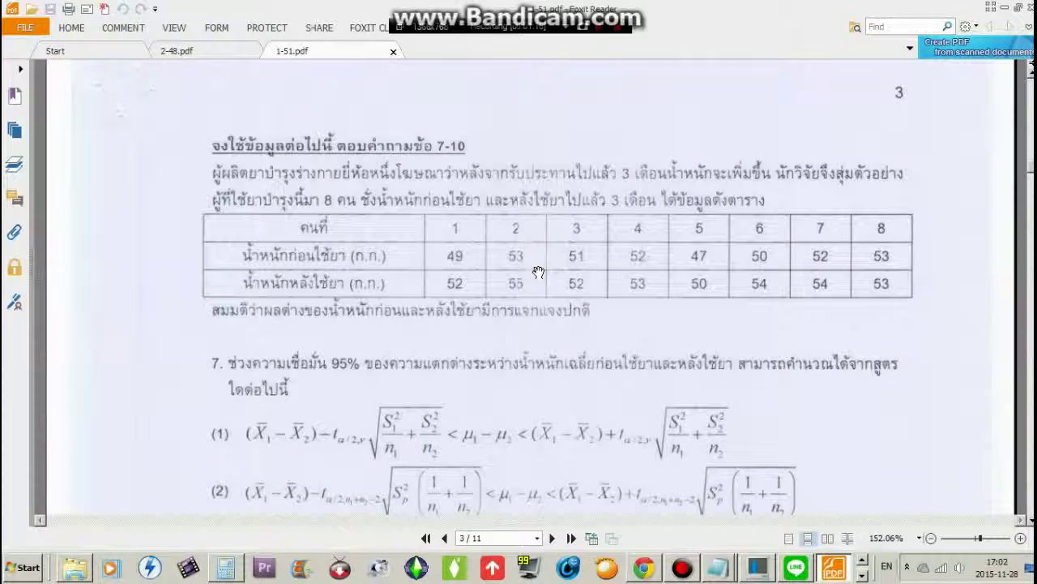